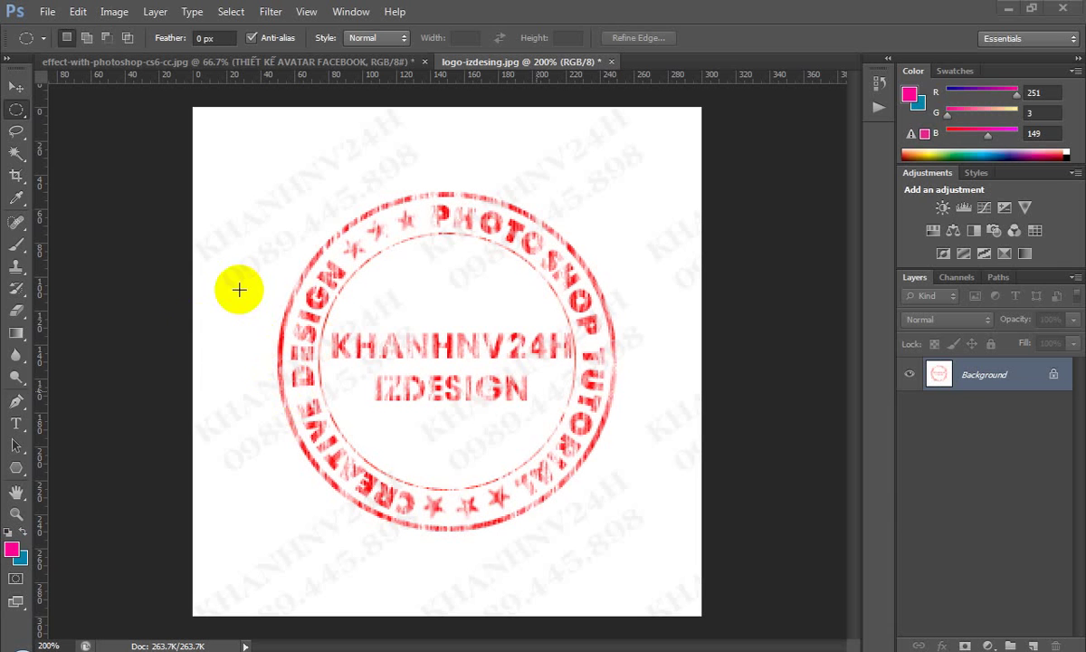
Bring up the File menu while the finished red stamp logo is displayed
left_click(170, 375)
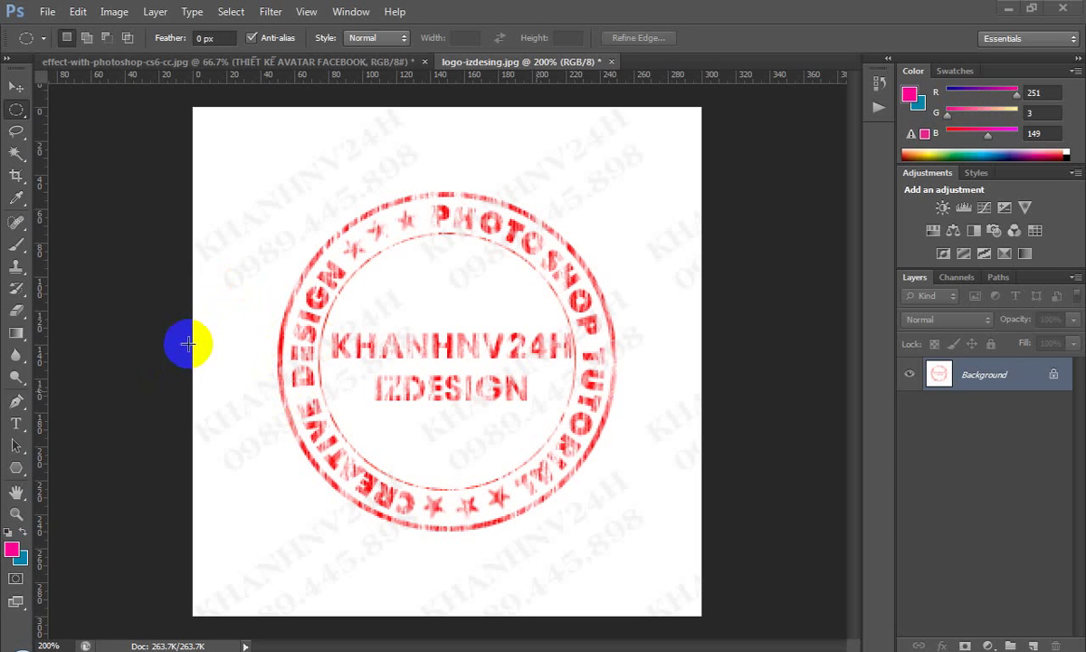
left_click(46, 12)
Create a new 300 × 300 px document with a transparent background
left_click(60, 32)
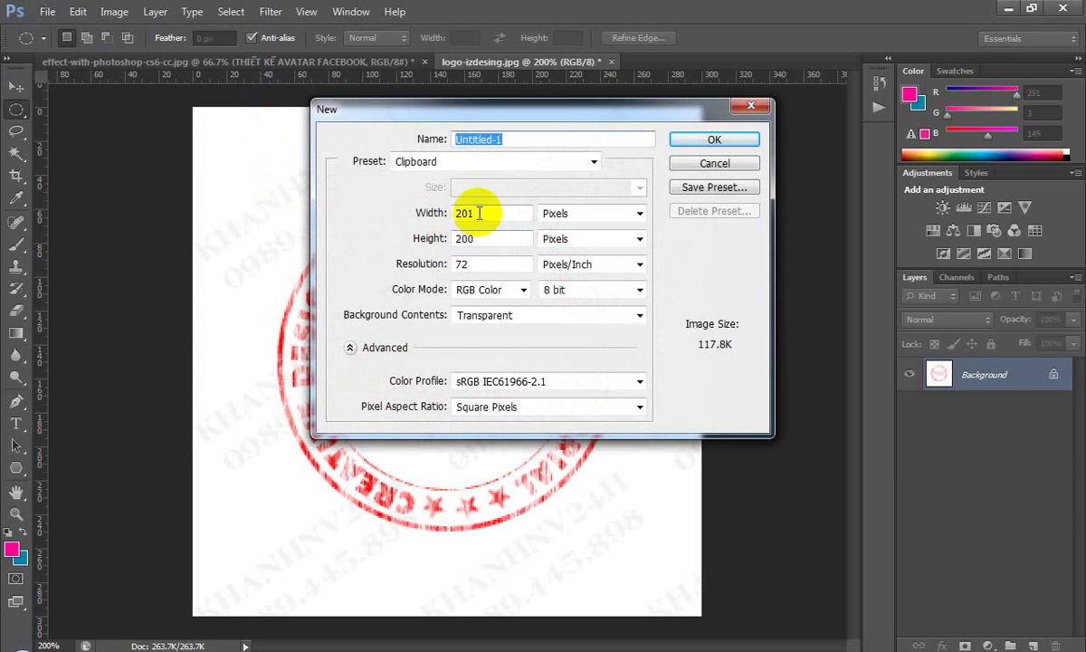
double_click(477, 212)
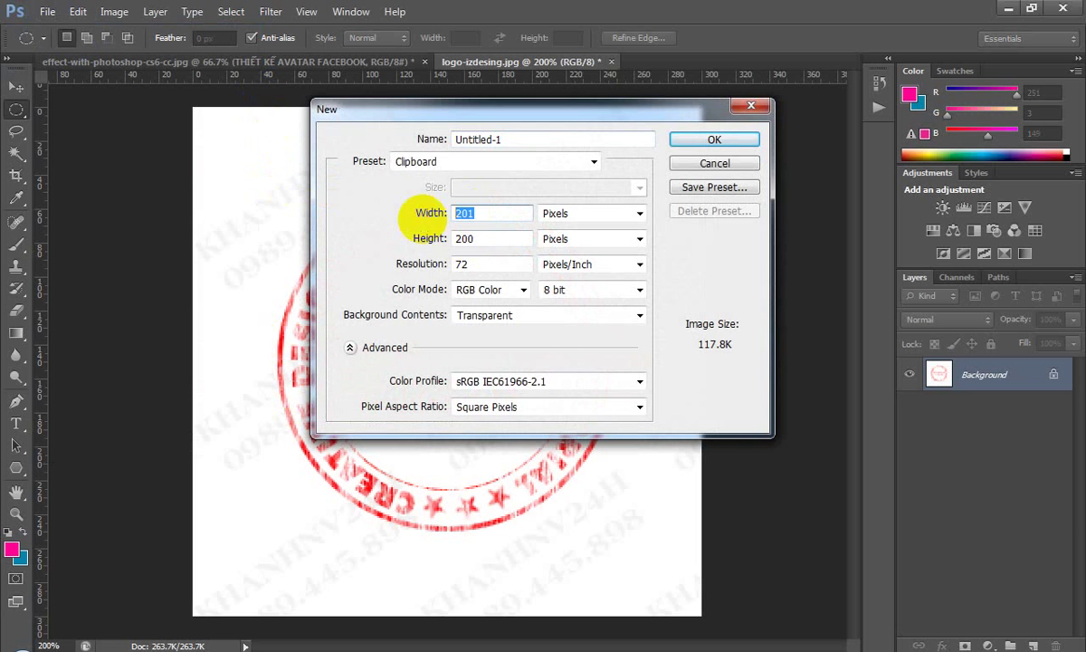
type("300")
key("Tab")
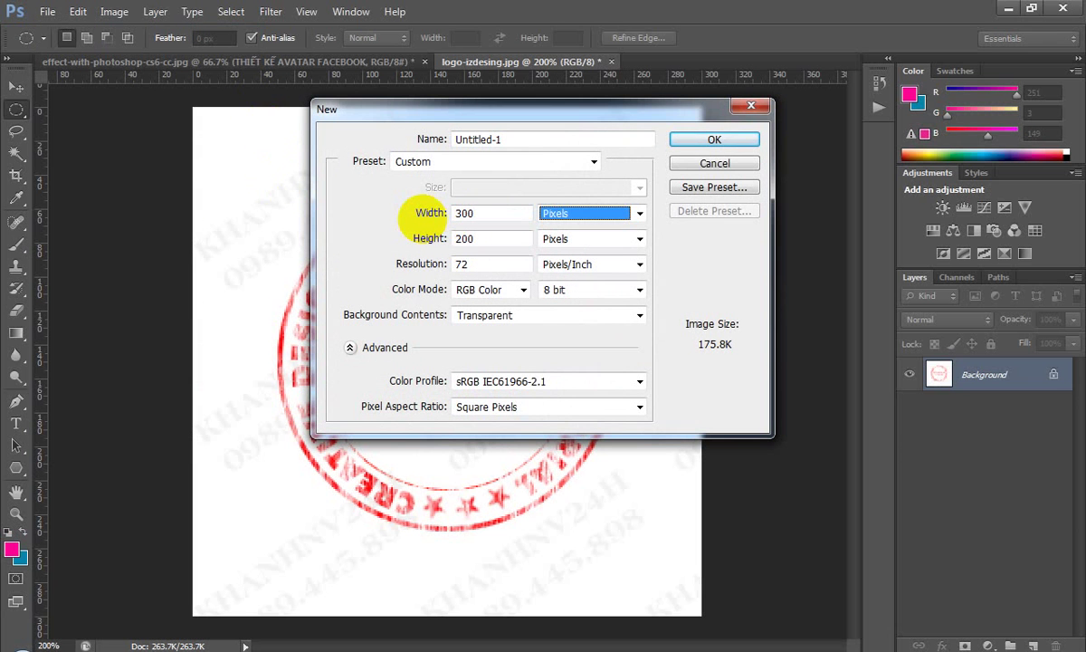
double_click(477, 237)
type("30")
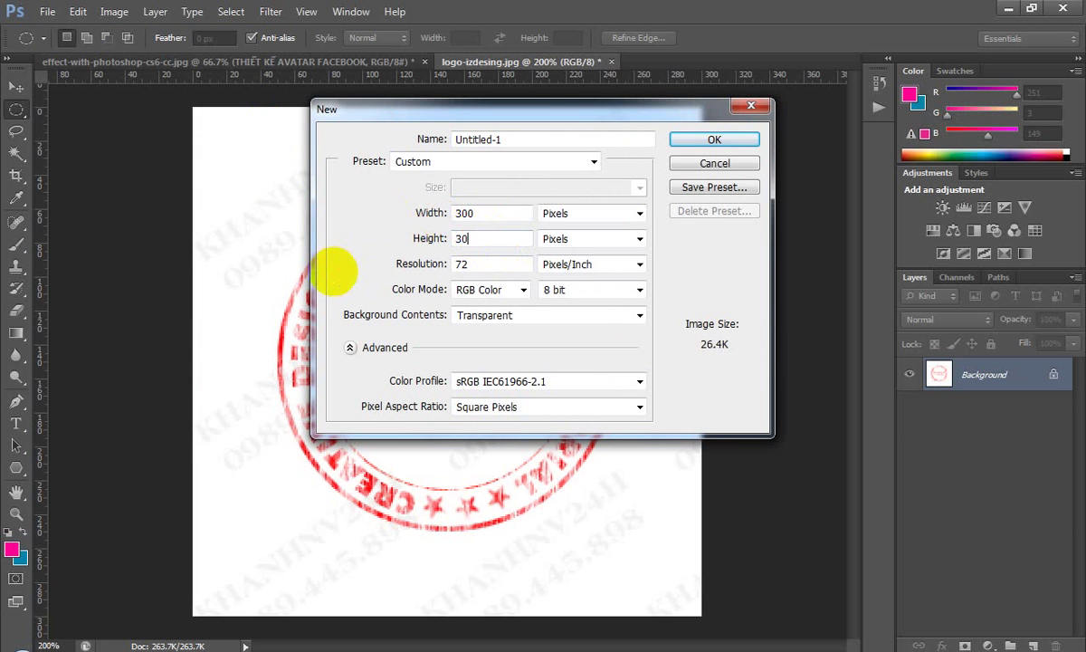
left_click(705, 141)
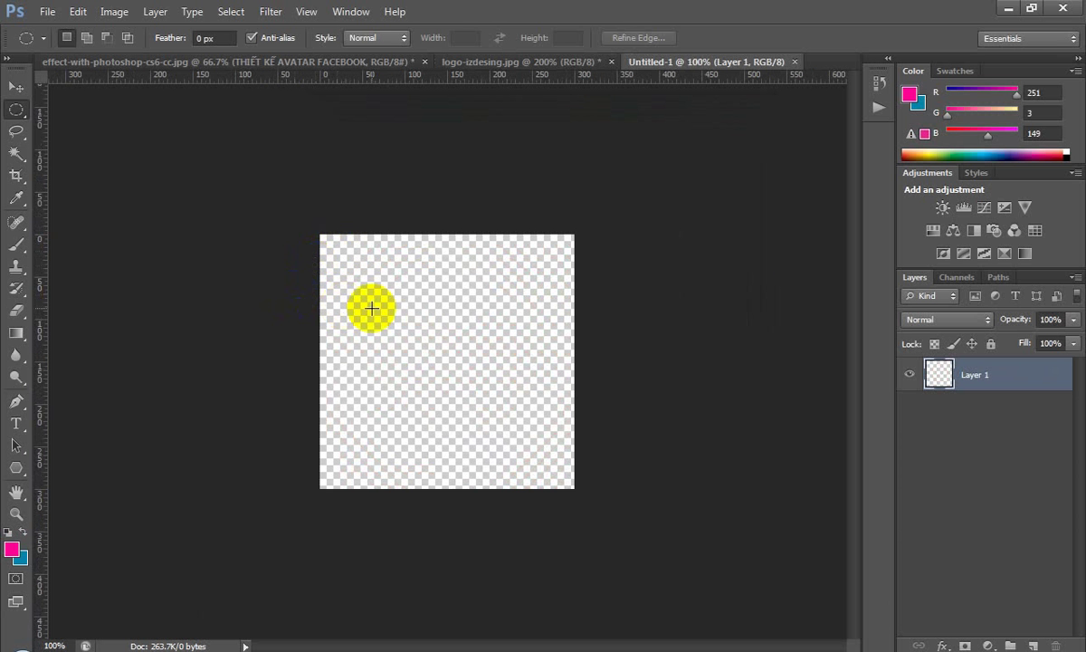
Zoom in, reset to default black and white colours, and fill Layer 1 solid white
key("ctrl+plus")
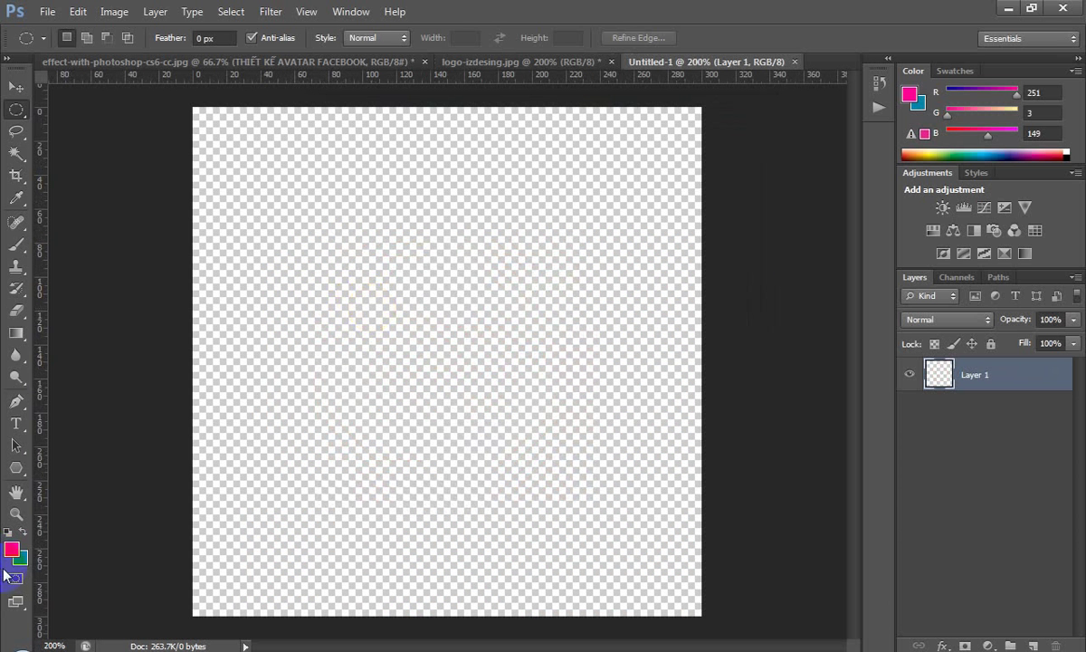
left_click(20, 534)
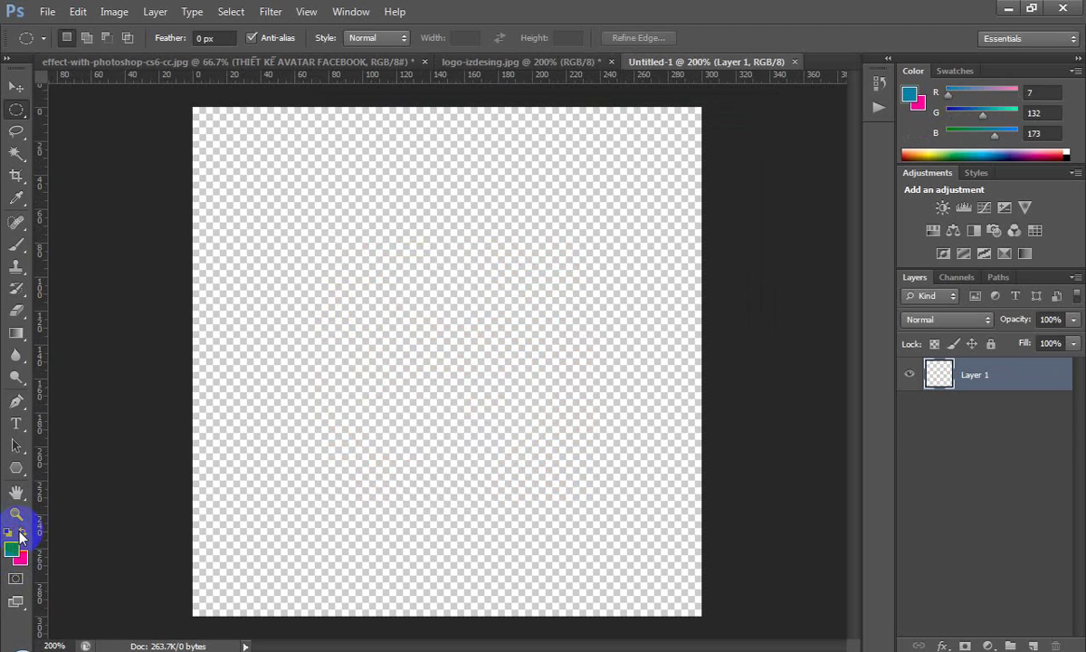
left_click(8, 534)
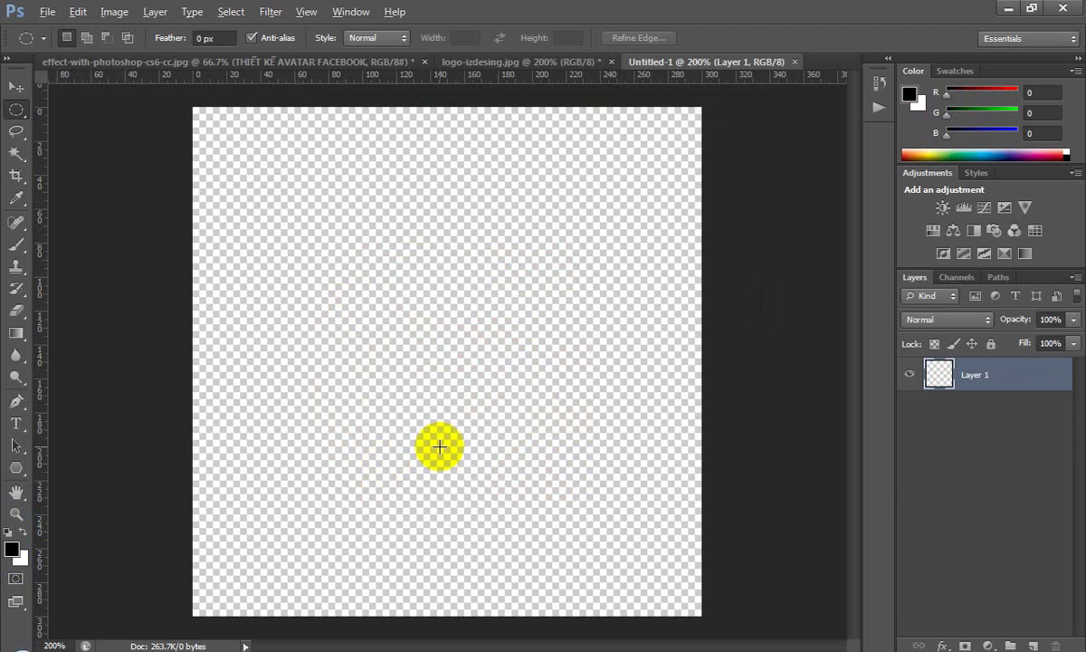
key("alt+Delete")
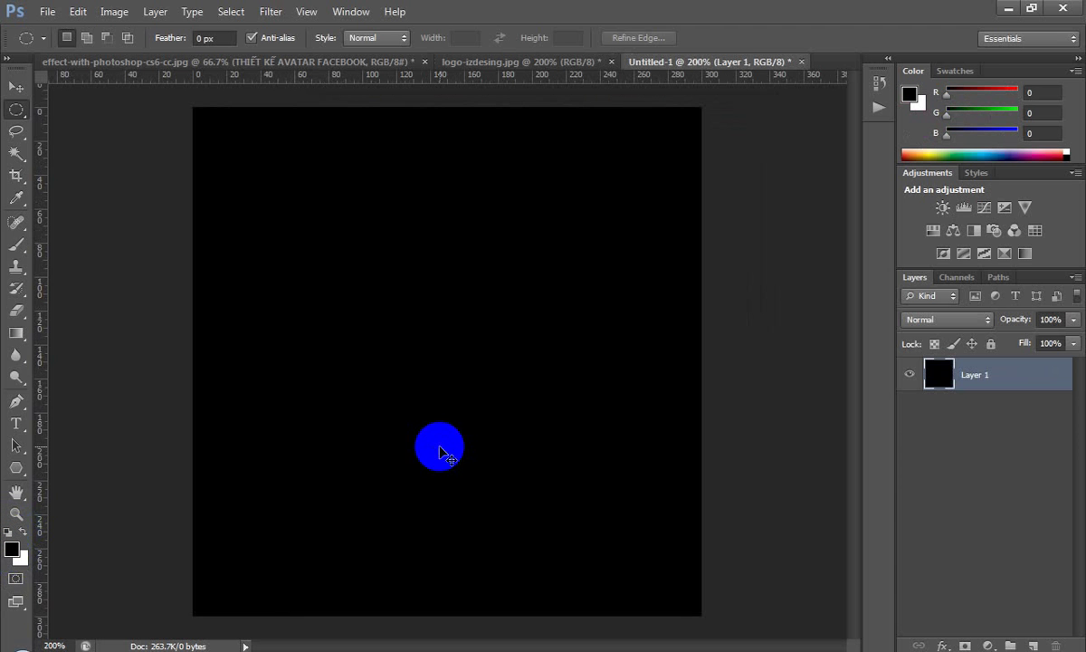
key("Delete")
key("ctrl+Delete")
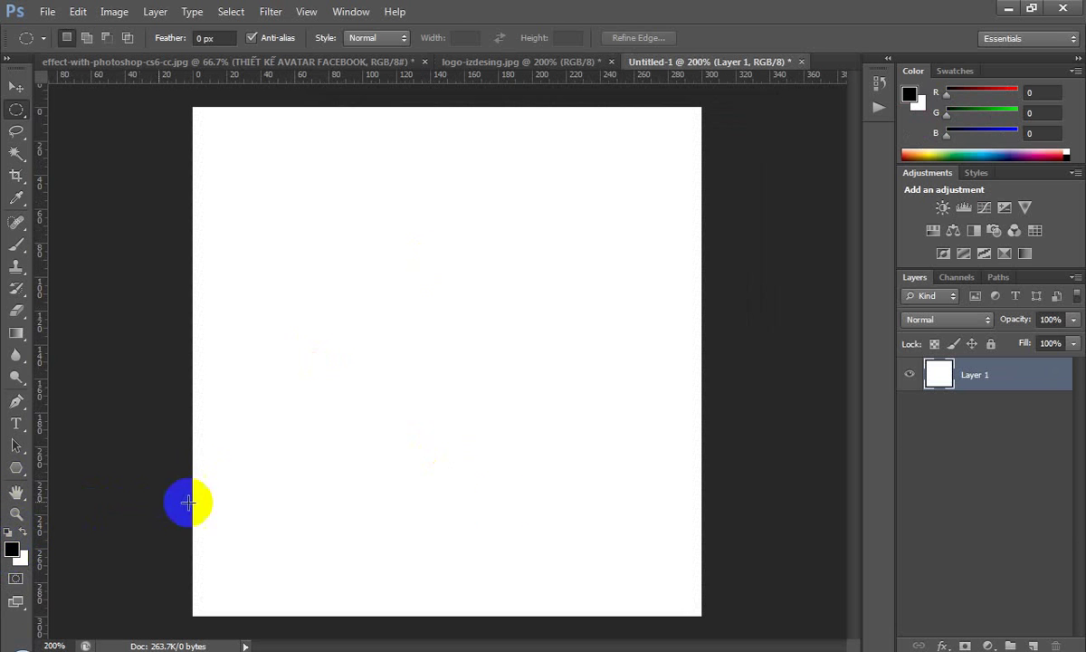
Add a new Layer 2 and set the foreground colour to light grey #e2e2e2
left_click(1030, 645)
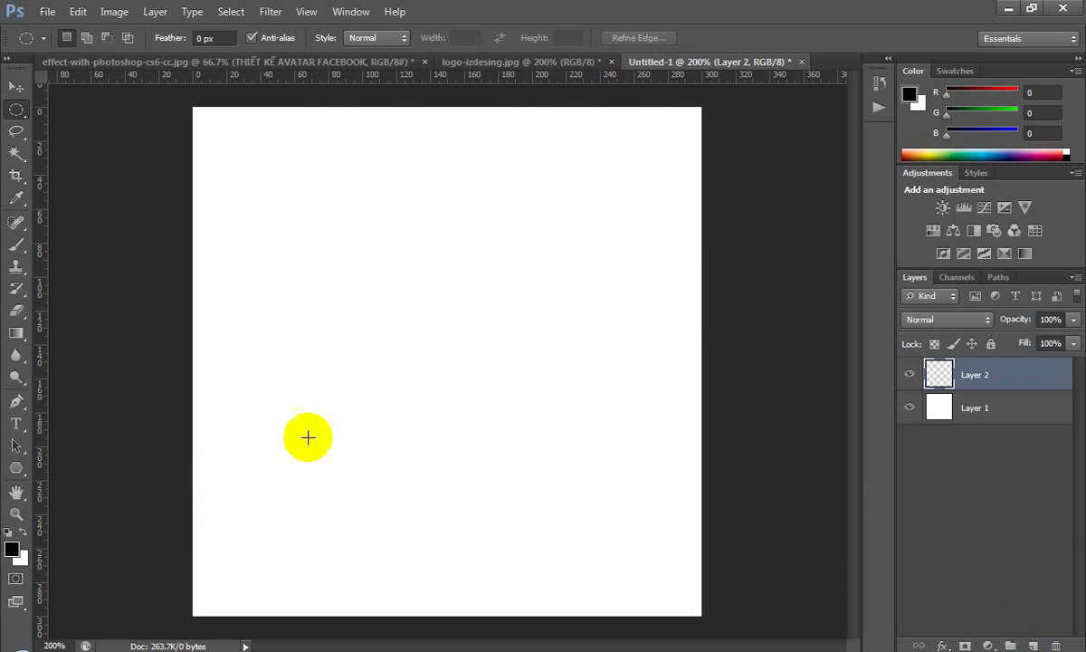
left_click(12, 550)
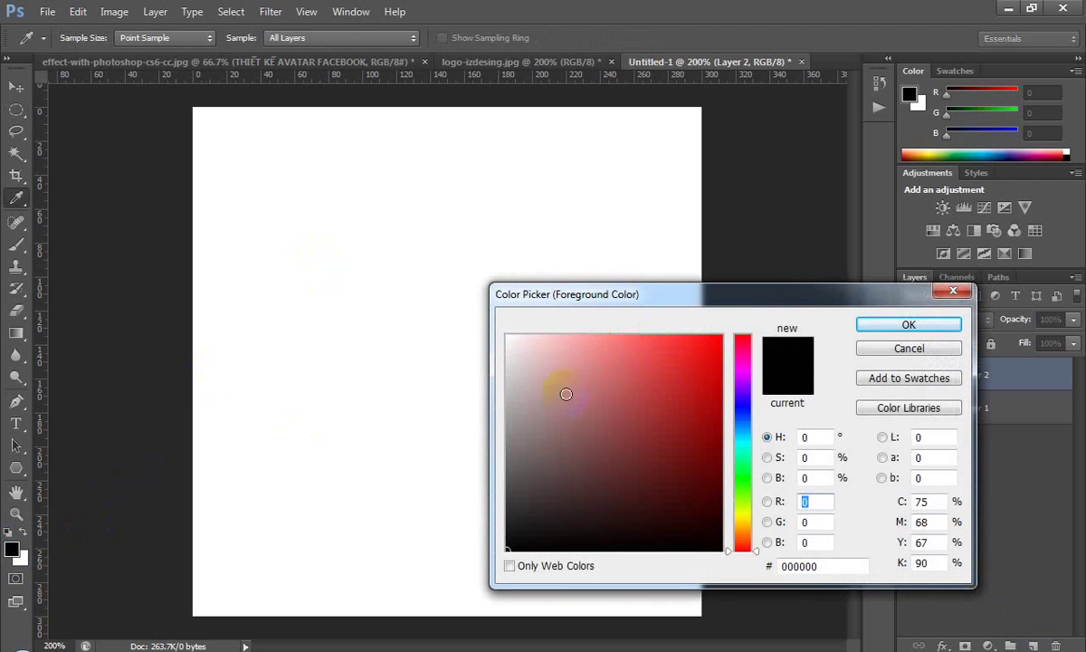
left_click_drag(565, 387, 509, 359)
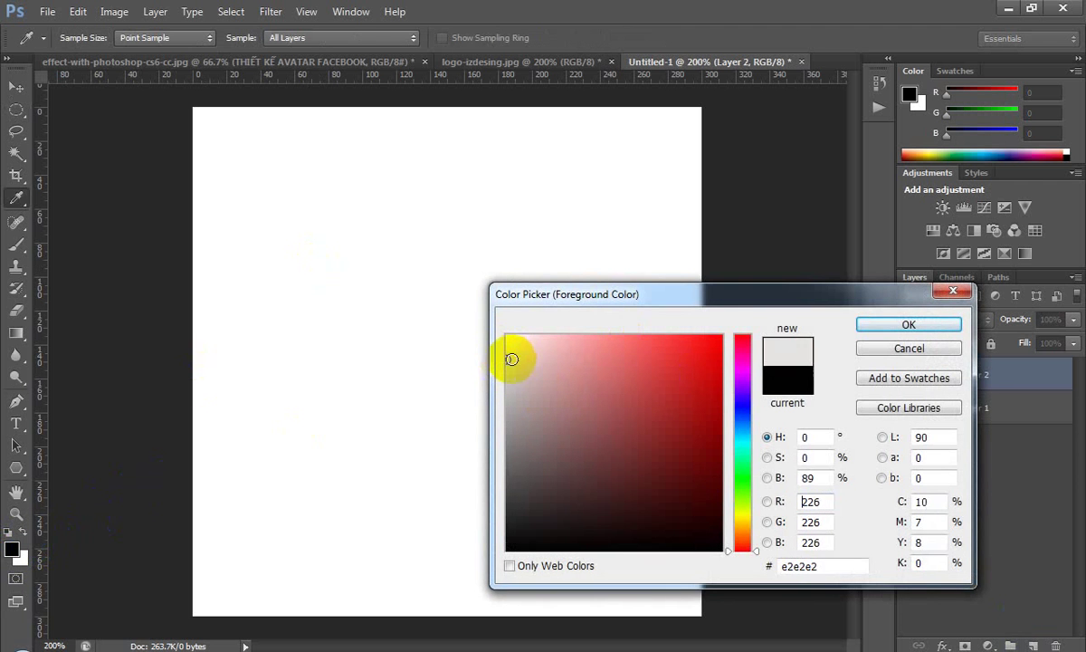
left_click(903, 323)
Draw a radial Foreground to Background gradient outward from the canvas centre
key("m")
key("g")
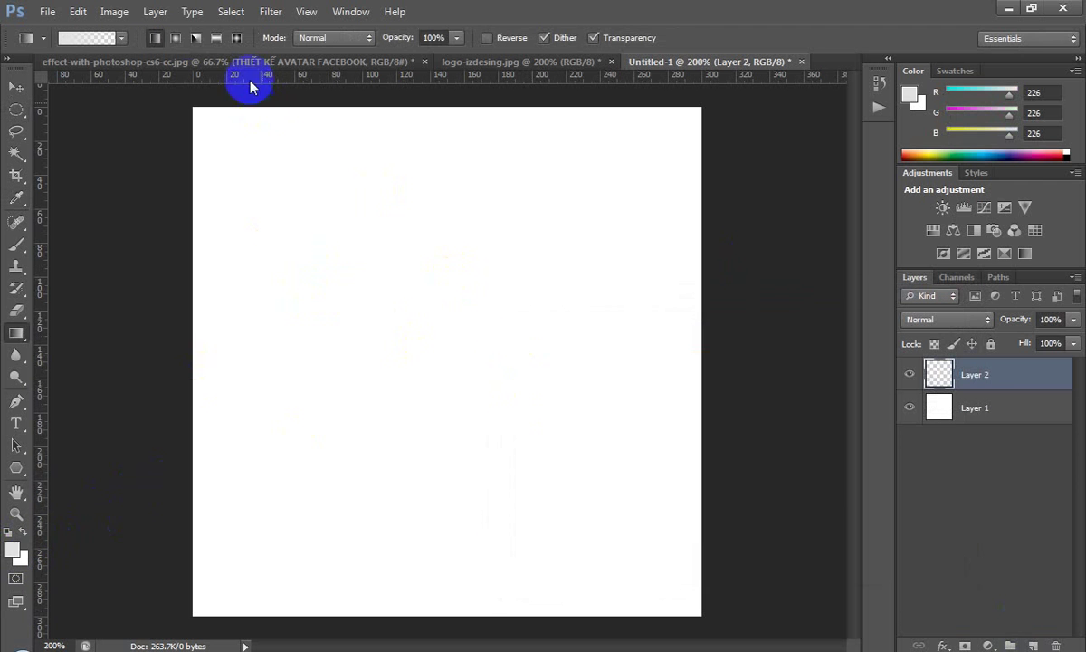
left_click(120, 38)
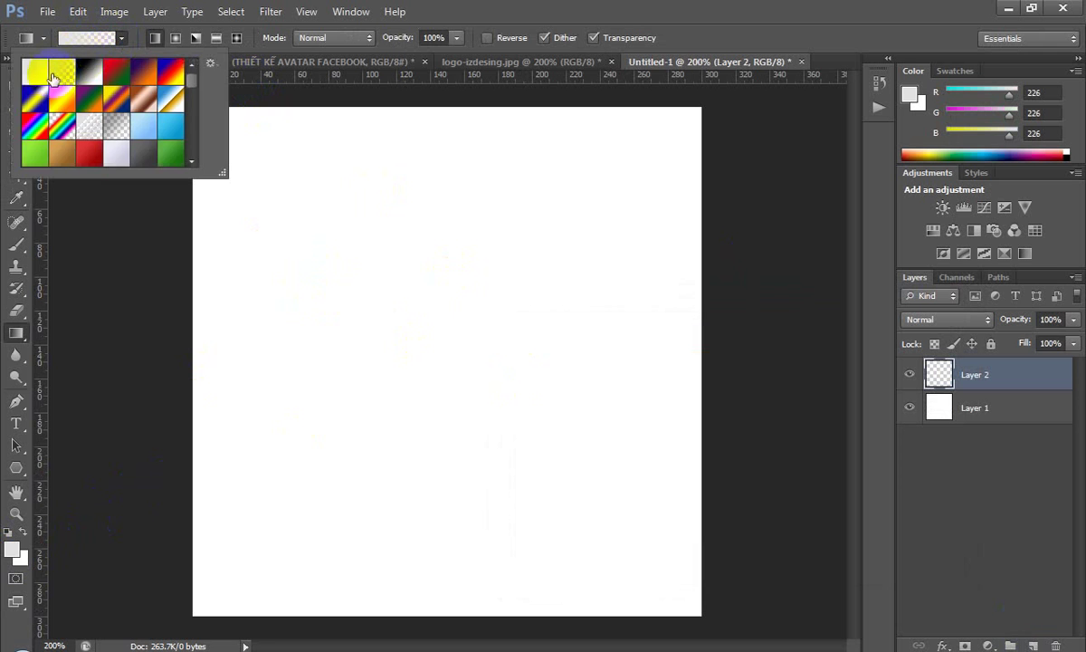
double_click(37, 72)
left_click(177, 37)
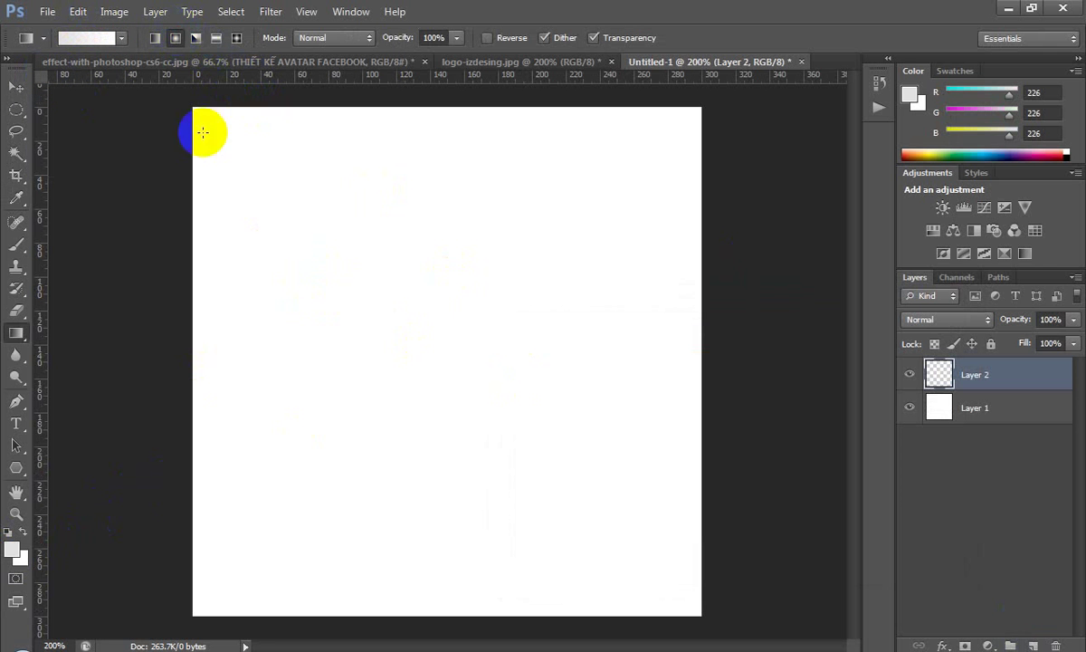
left_click_drag(466, 410, 262, 188)
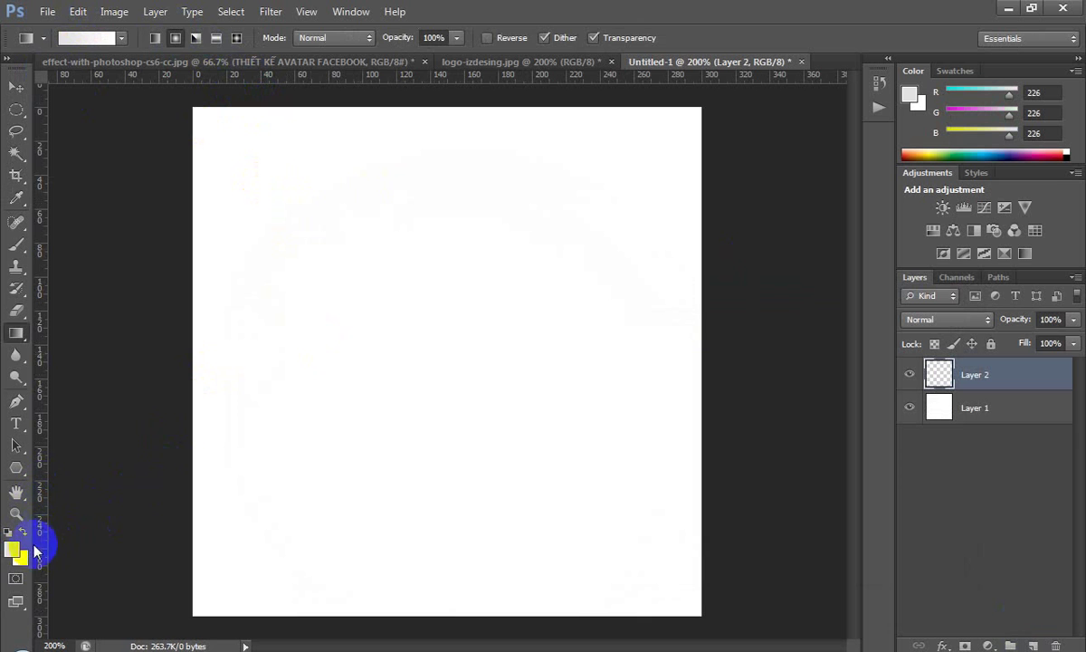
Make the foreground white and redraw the radial gradient from centre to top-left corner
left_click(16, 513)
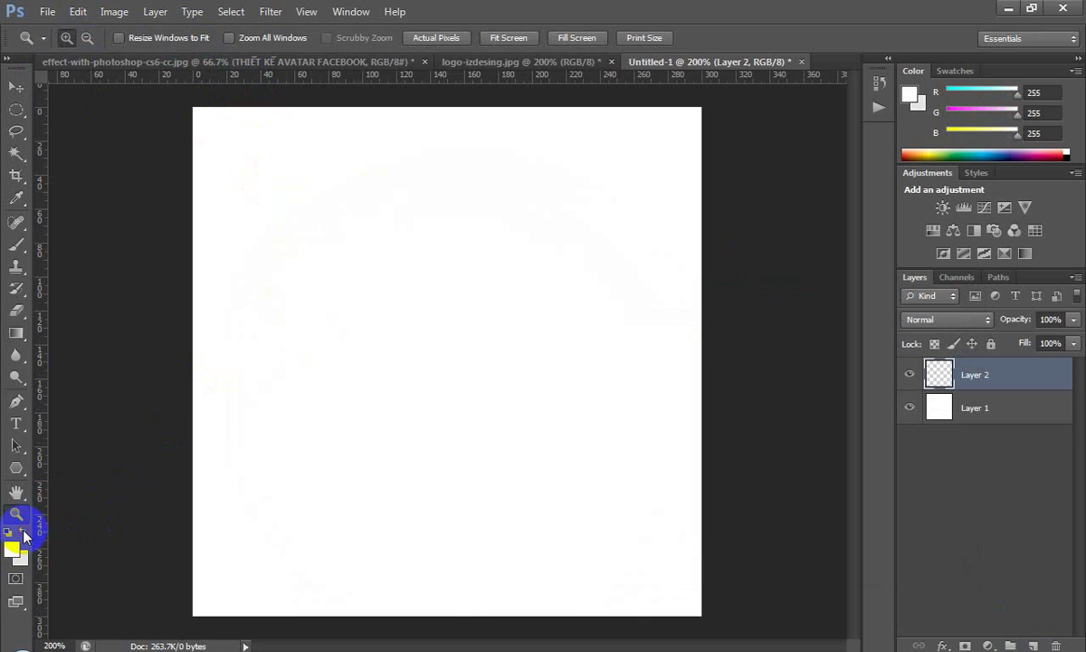
left_click(22, 532)
left_click(16, 332)
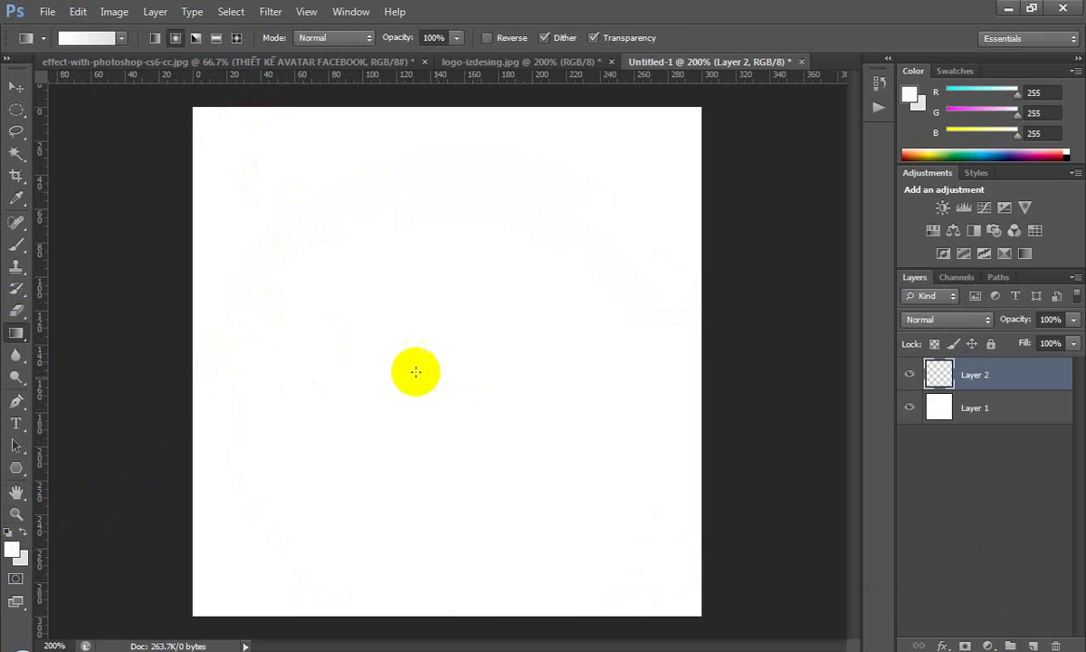
left_click_drag(414, 368, 219, 124)
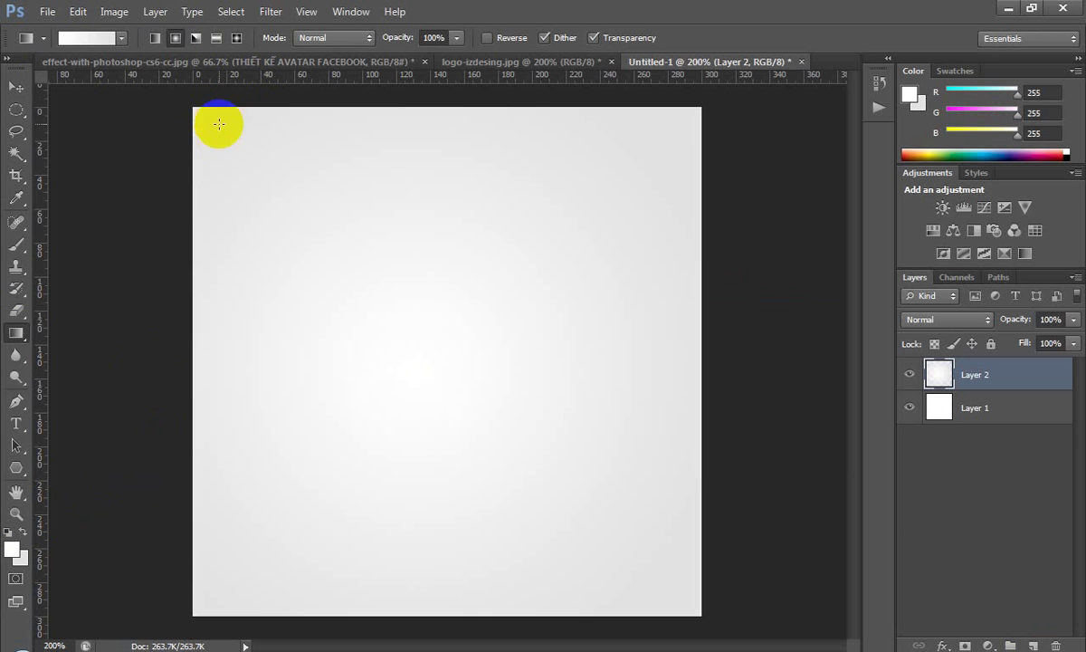
key("v")
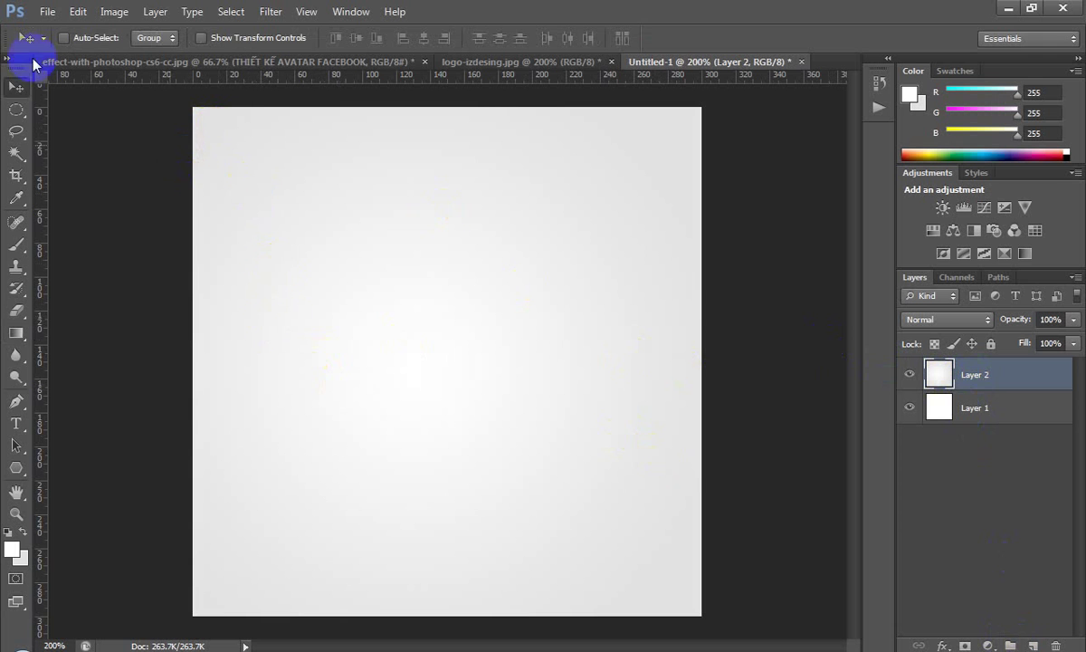
Set the Elliptical Marquee to Fixed Size 200 × 200 px and place a circle selection
left_click(17, 110)
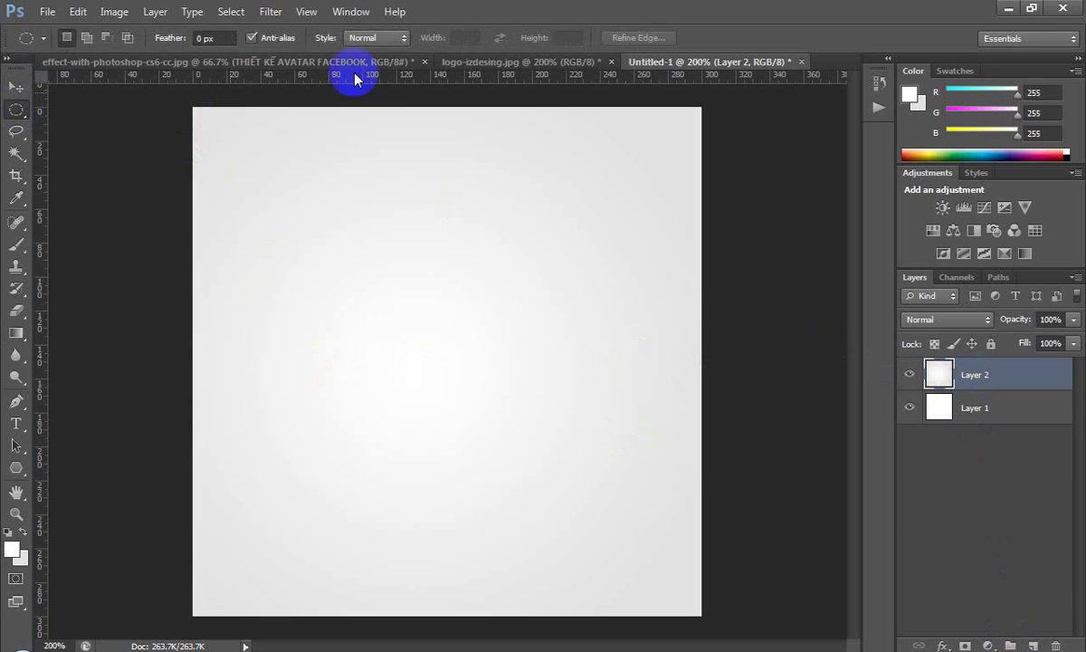
left_click(365, 38)
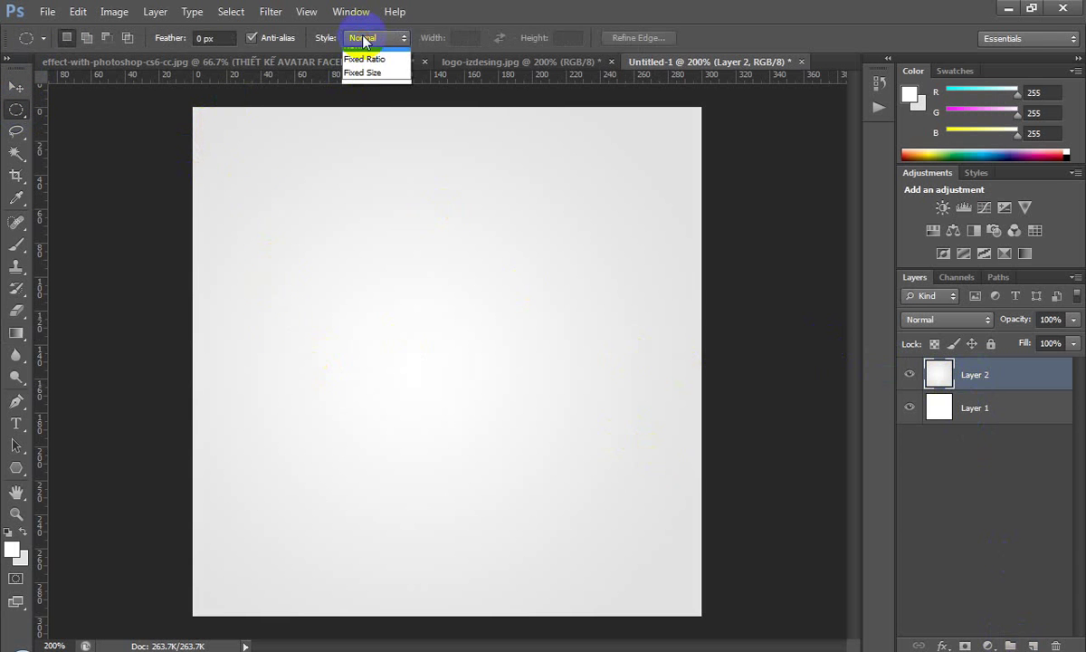
left_click(362, 86)
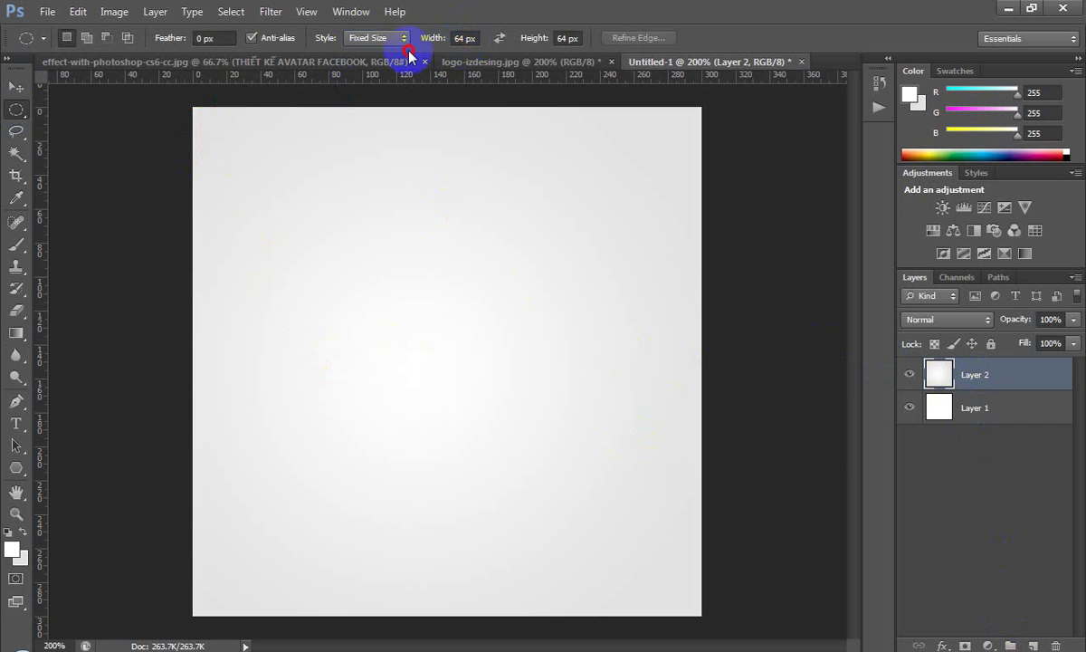
left_click(462, 38)
type("200")
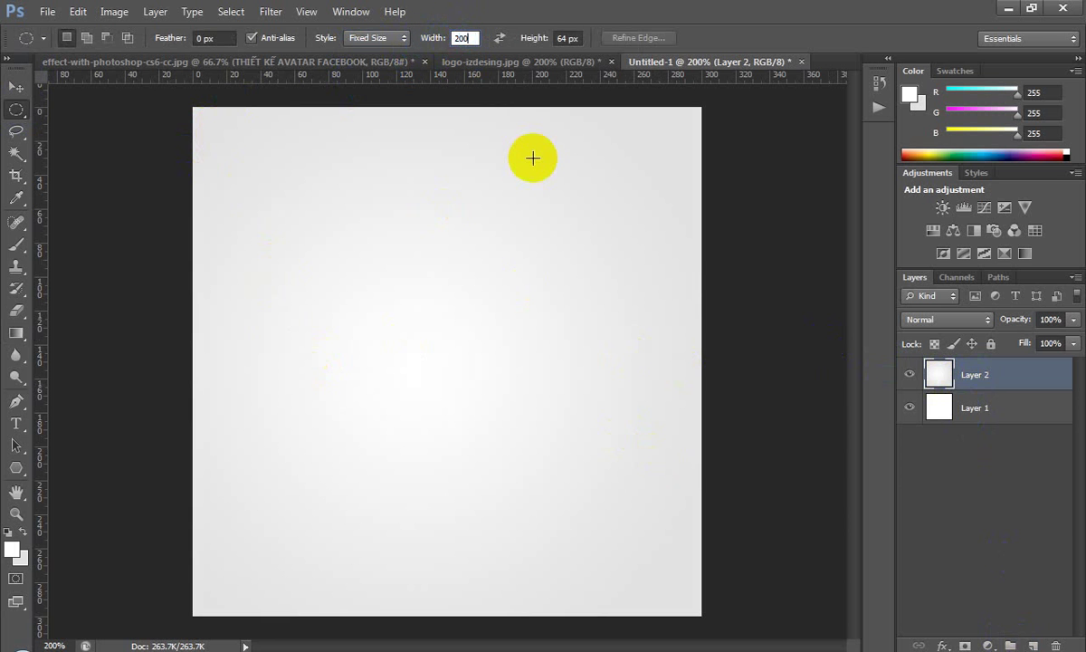
key("Tab")
type("2")
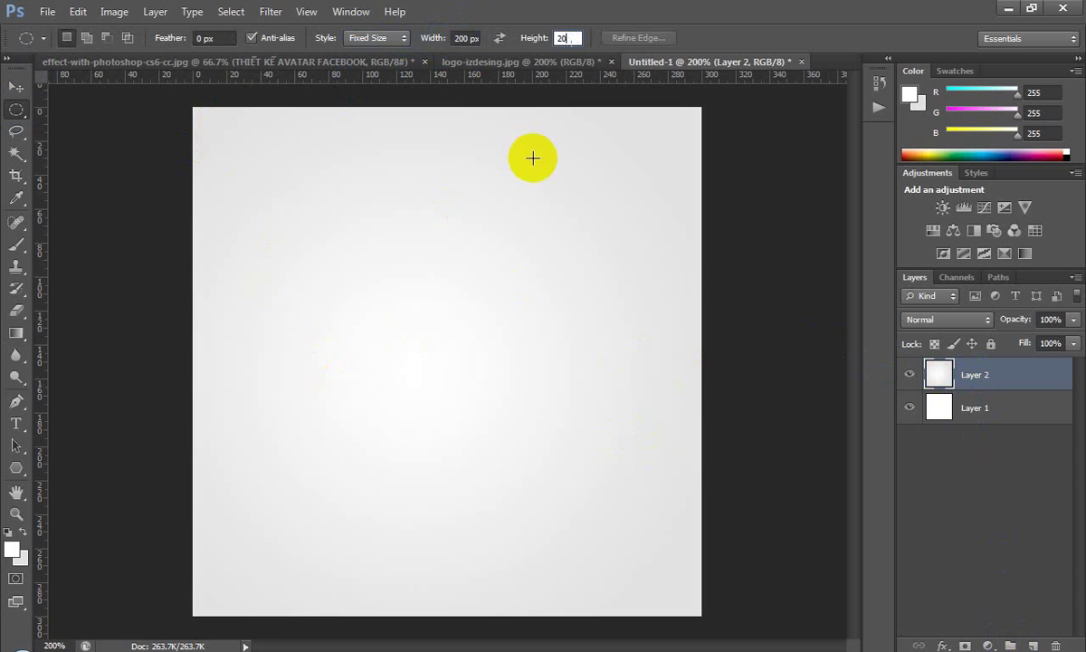
left_click(321, 254)
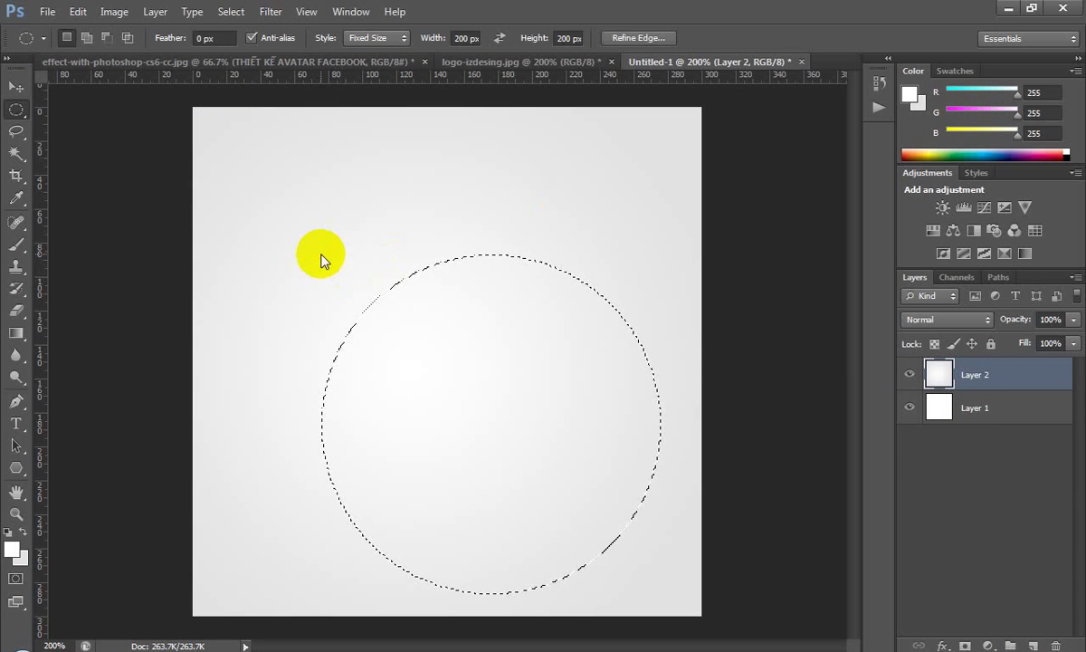
Add a new layer and name it circle
left_click(1033, 646)
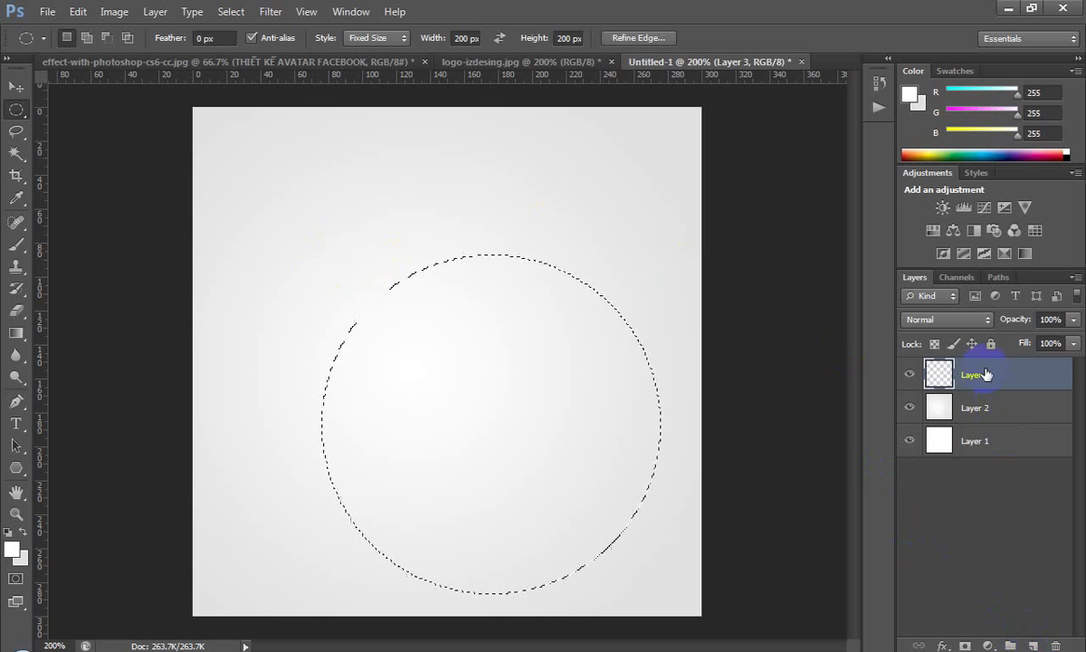
double_click(970, 376)
type("cir")
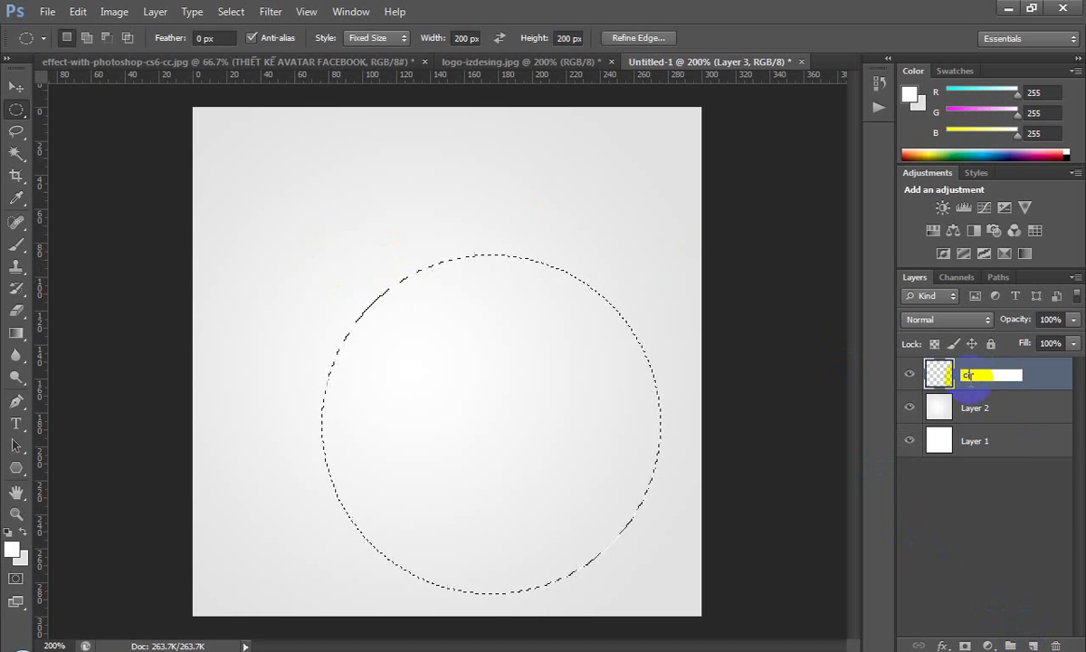
type("cle")
key("Return")
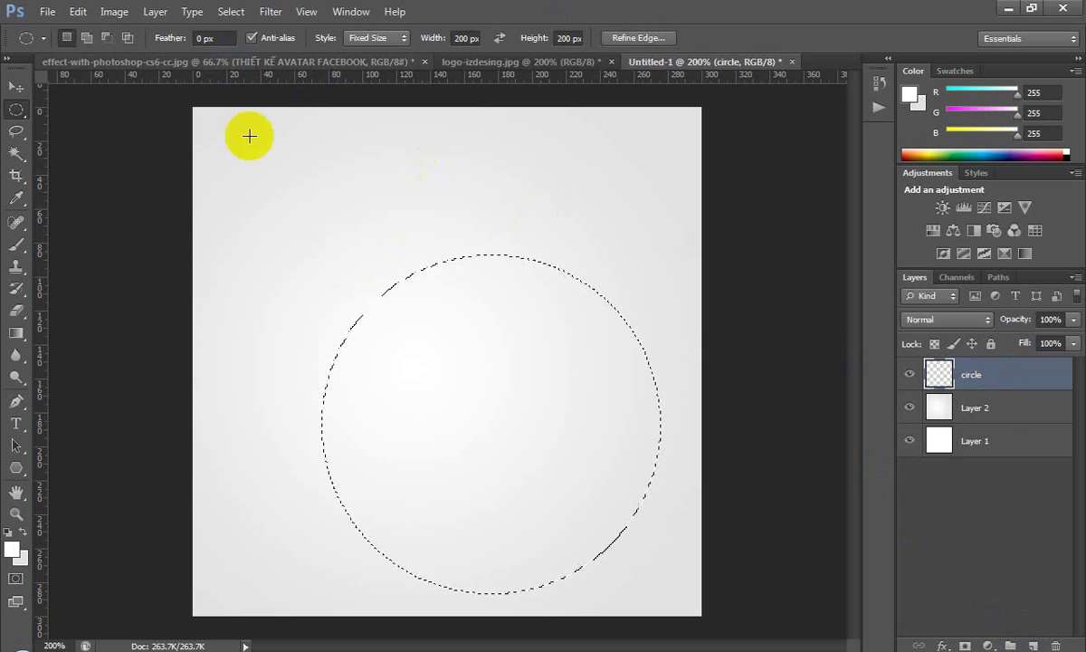
Turn the circular selection into a 2 px border selection
left_click(270, 12)
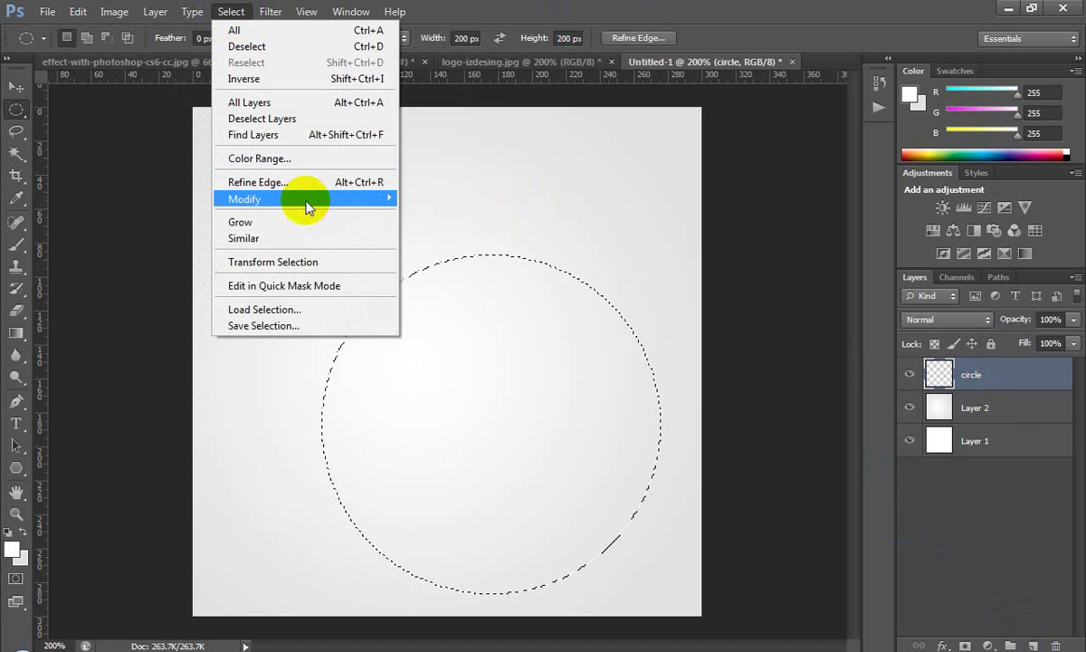
mouse_move(245, 198)
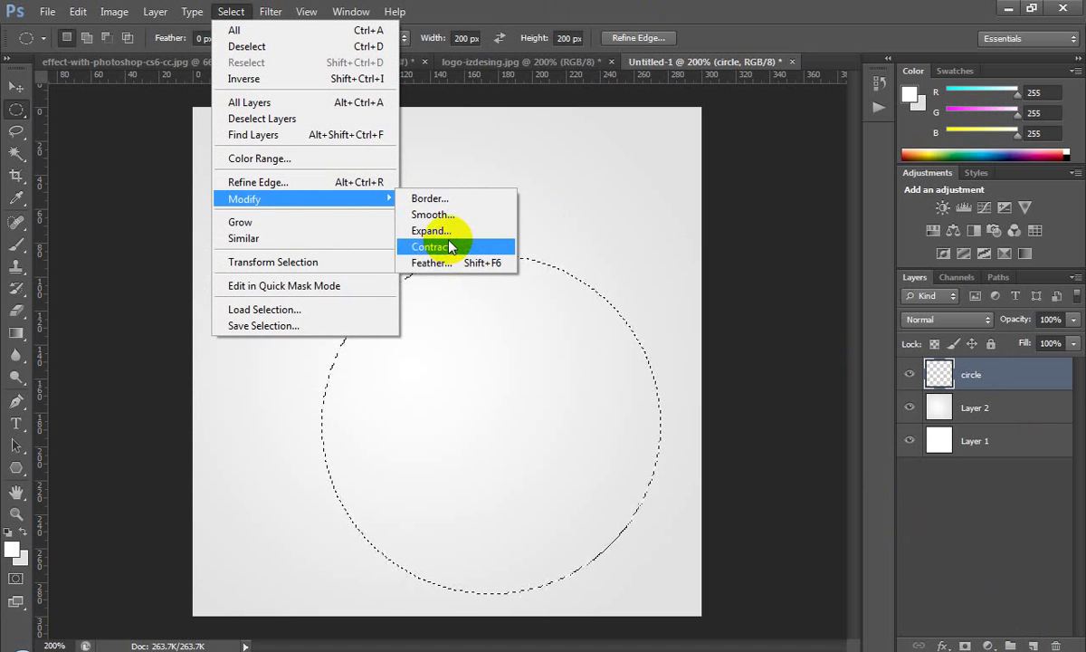
left_click(438, 204)
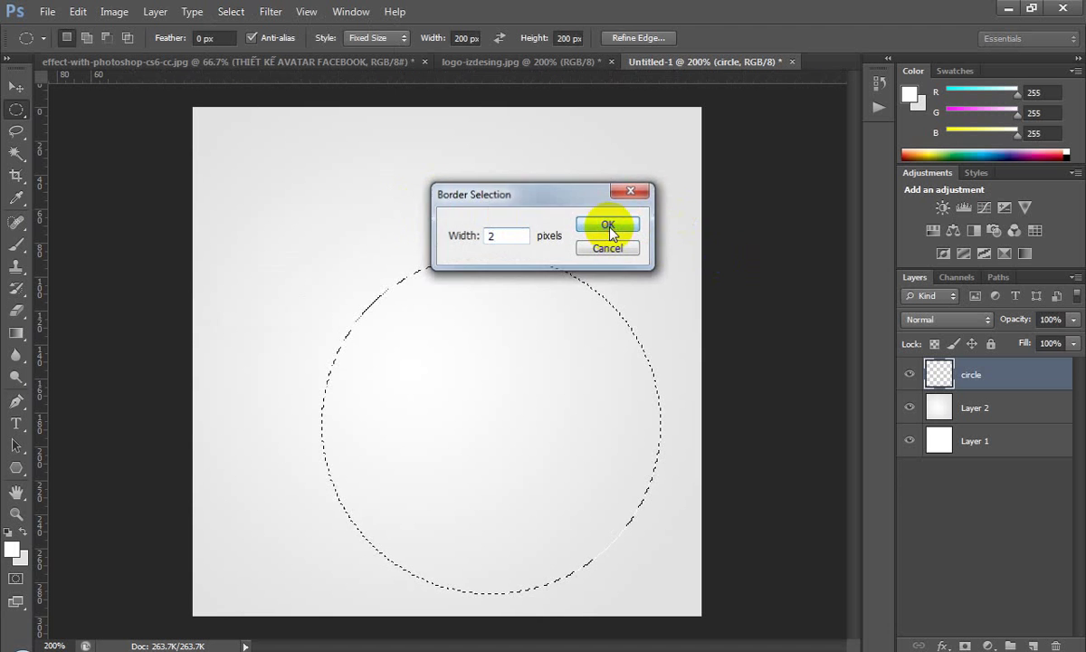
left_click(608, 228)
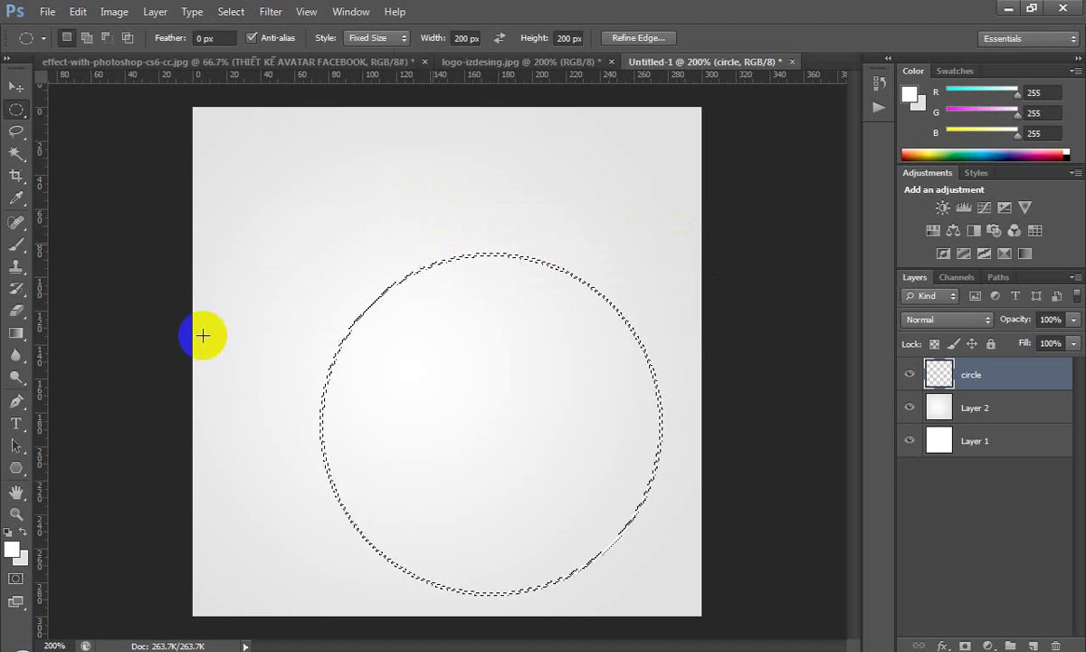
left_click(15, 552)
Choose bright red R242 G1 B1, fill the 2 px ring, then discard the circle layer
left_click_drag(674, 369, 721, 347)
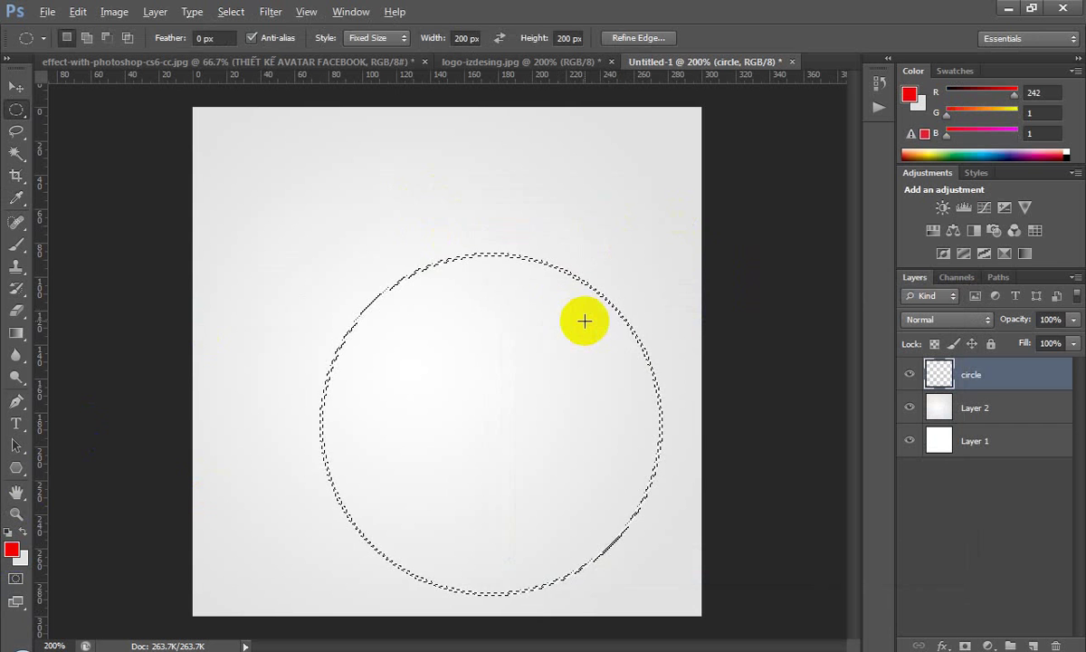
key("ctrl+d")
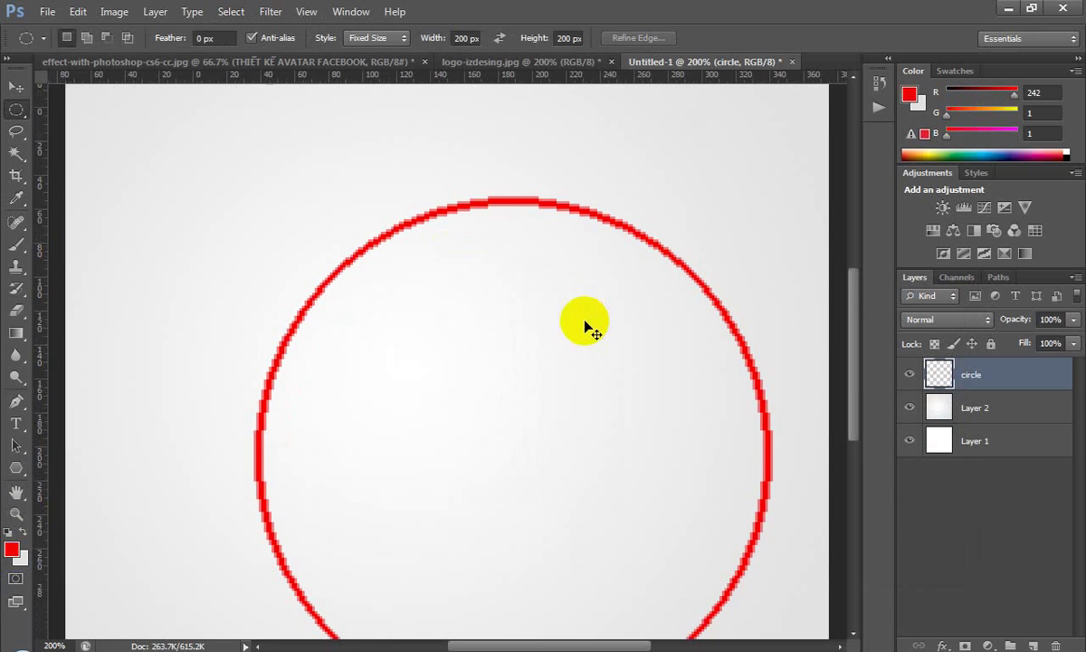
key("ctrl+minus")
key("ctrl+plus")
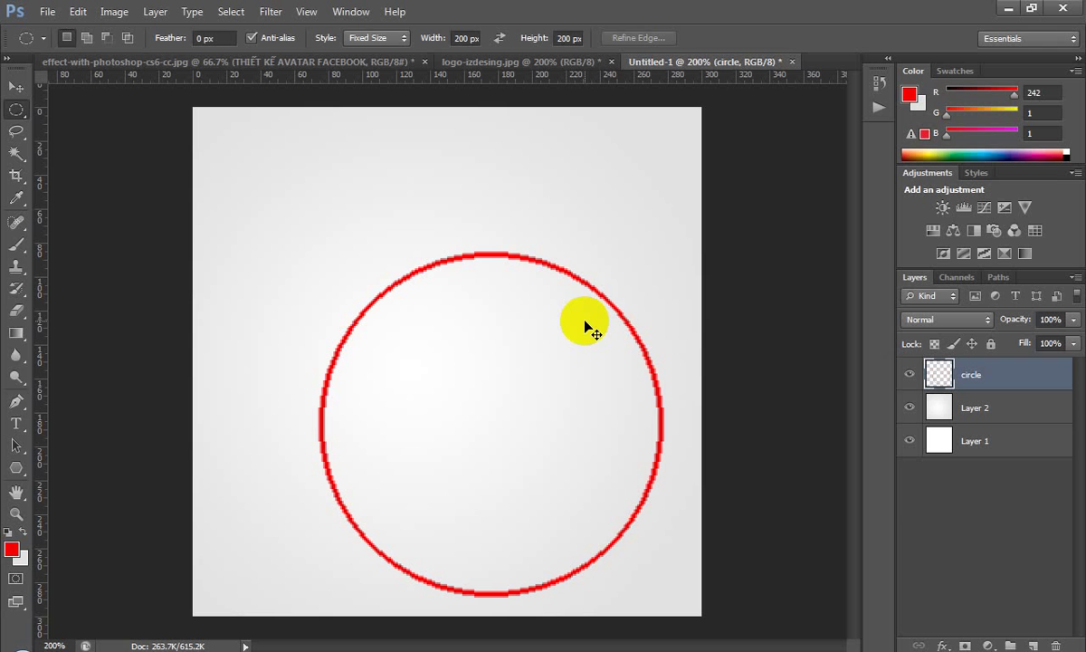
left_click(805, 317)
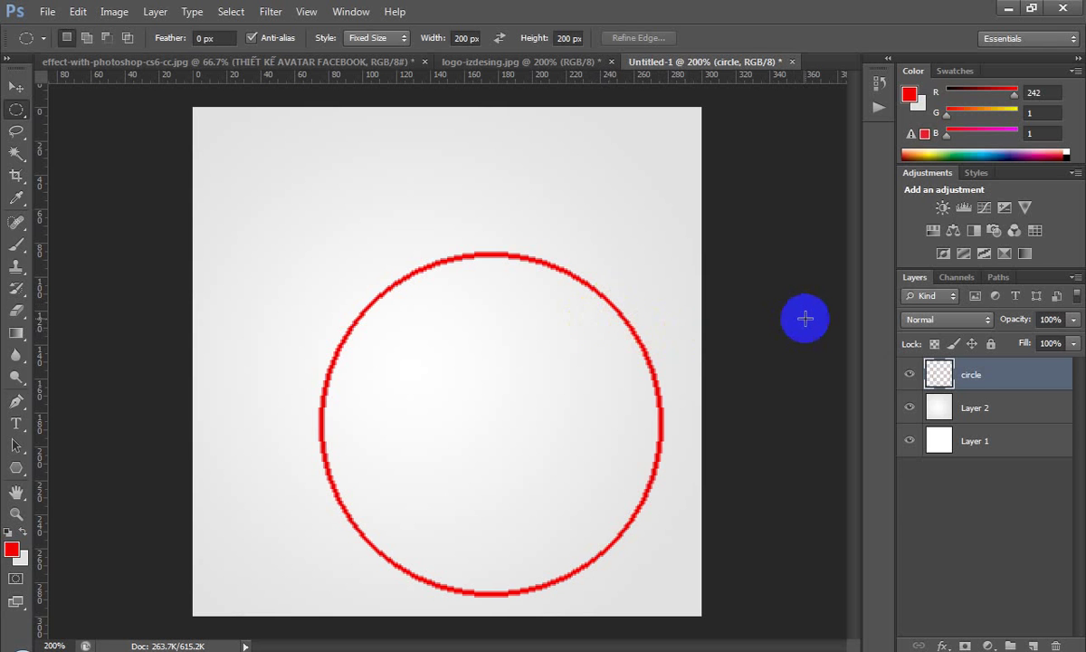
key("ctrl+z")
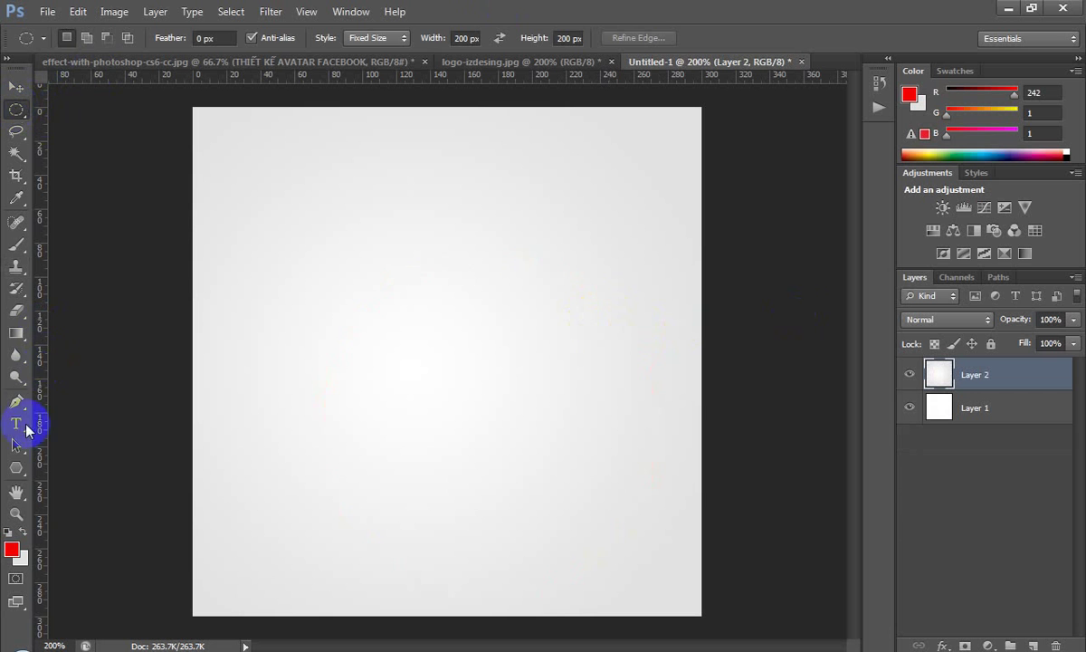
Set up the Ellipse tool with no fill and a red 3 pt stroke
left_click(16, 469)
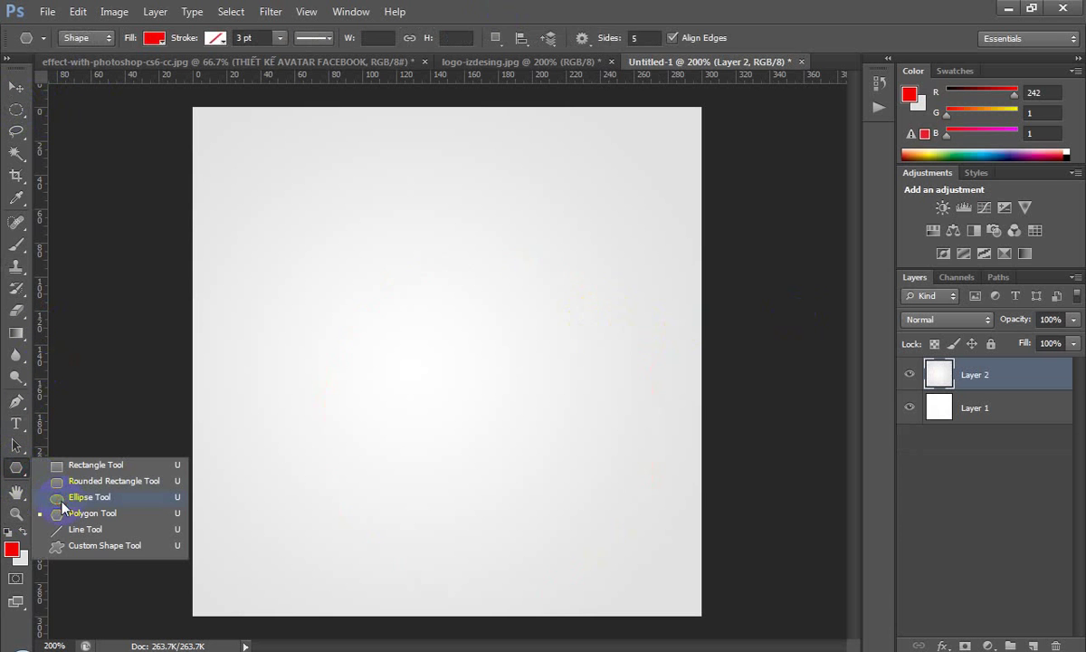
left_click(62, 500)
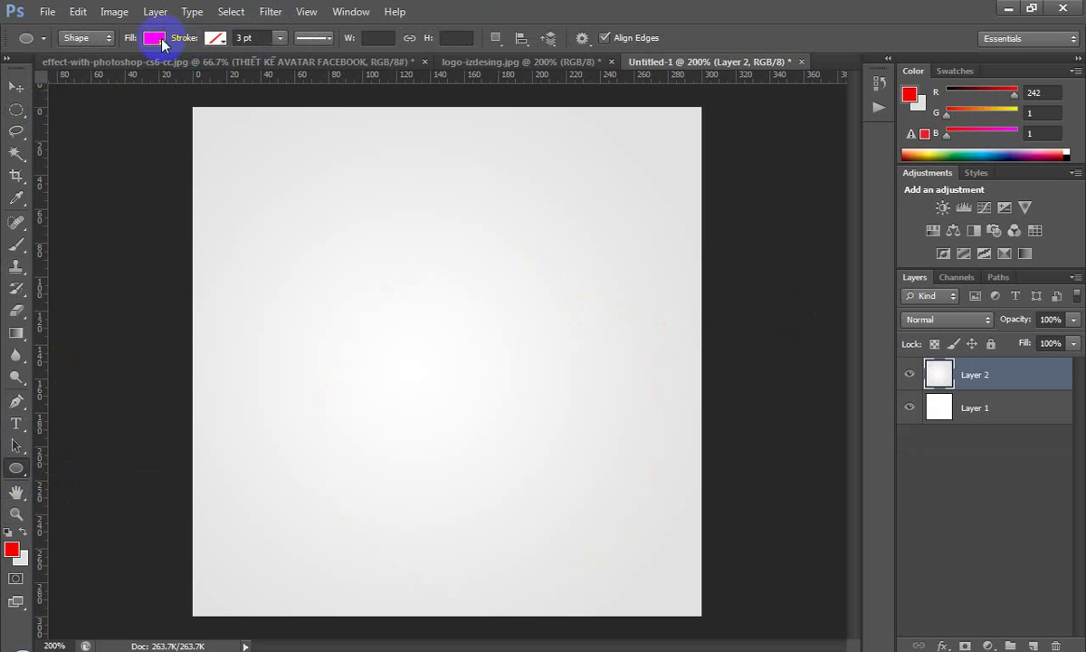
left_click(159, 40)
left_click(82, 70)
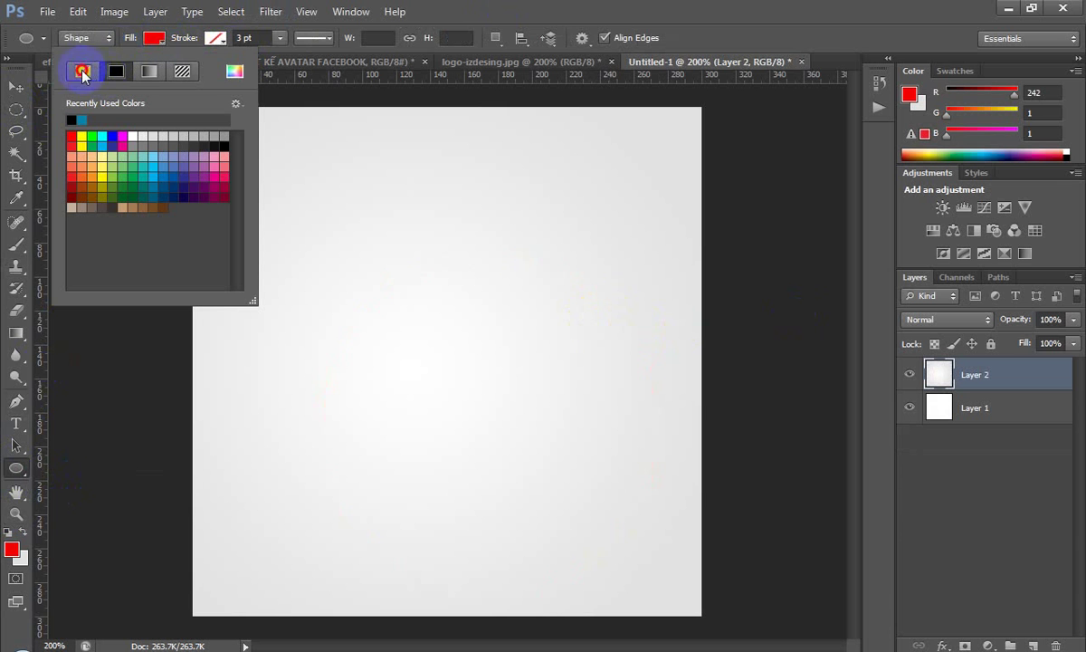
left_click(218, 38)
left_click(217, 38)
left_click(144, 70)
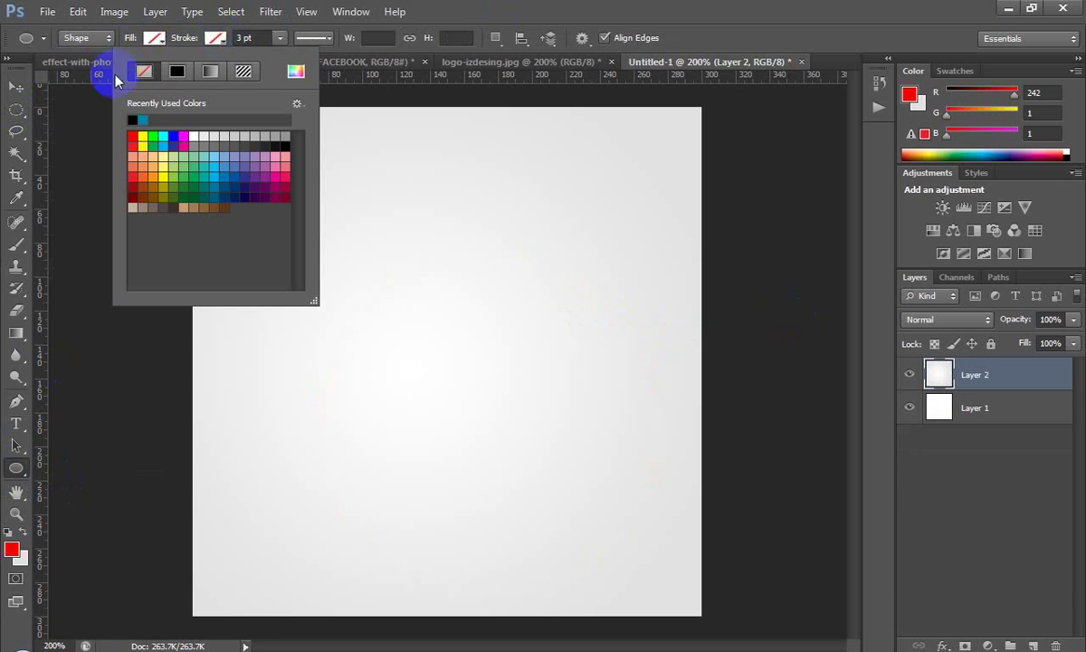
left_click(135, 132)
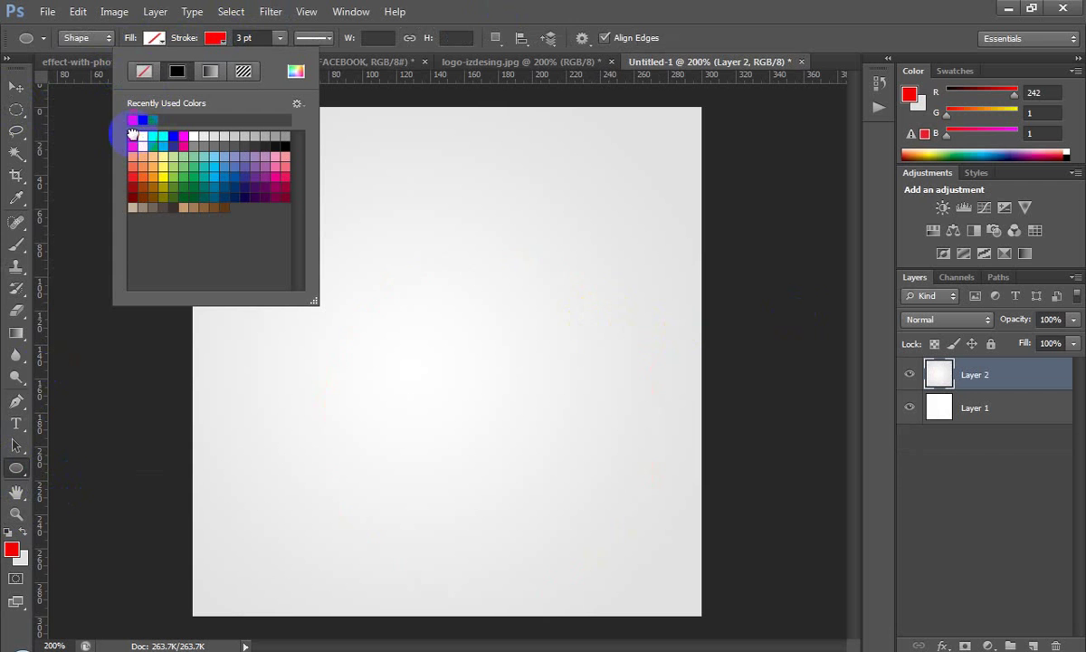
left_click(243, 37)
Create a 200 × 200 px ellipse through the Create Ellipse dialog
left_click(367, 38)
type("200")
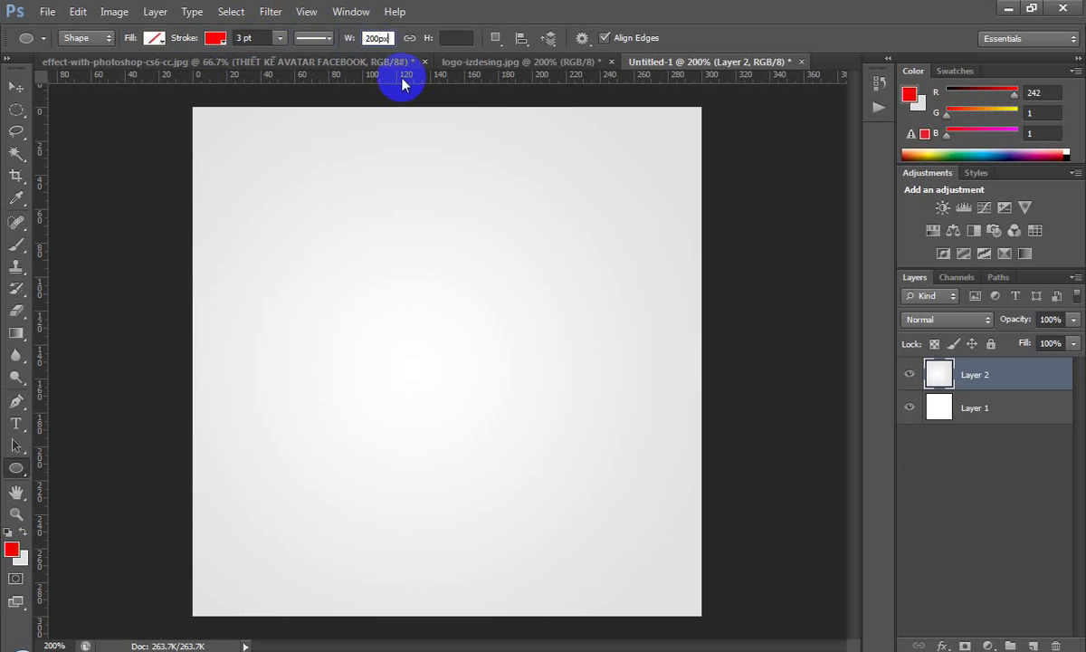
key("Tab")
type("2")
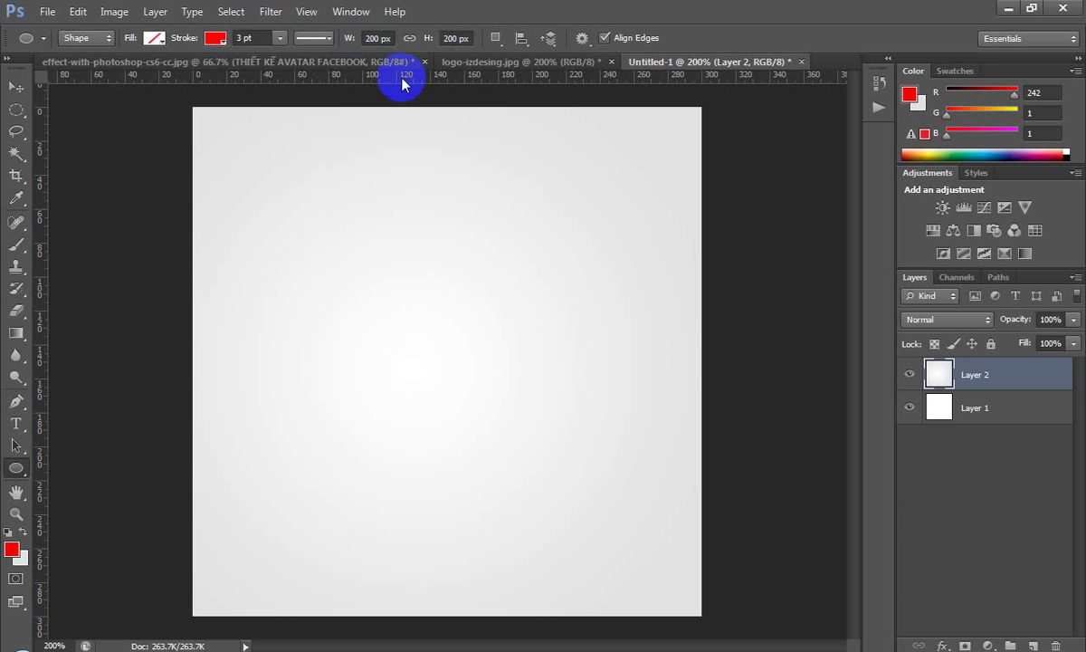
left_click(296, 210)
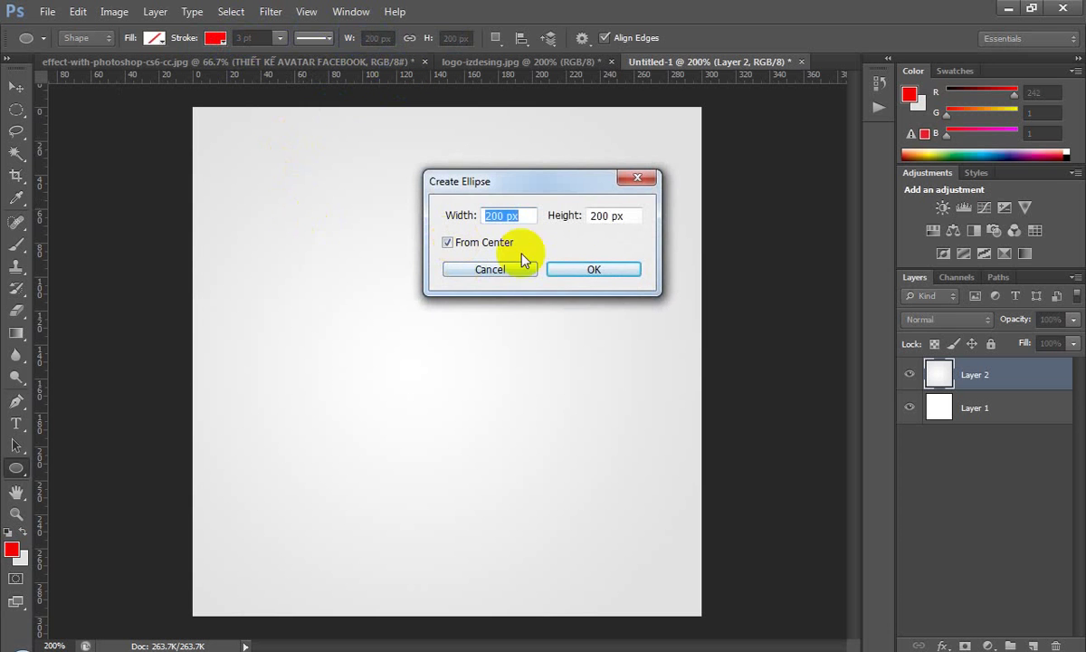
left_click(582, 272)
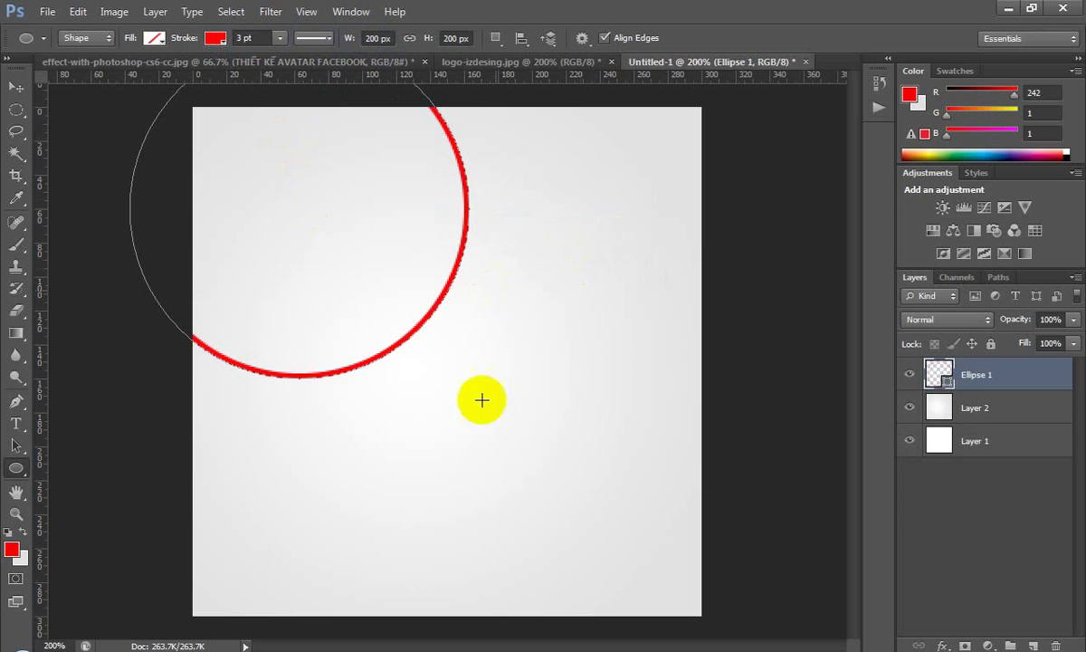
Convert Ellipse 1 to a smart object, centre it on the canvas, and rename it Circle 1
right_click(967, 375)
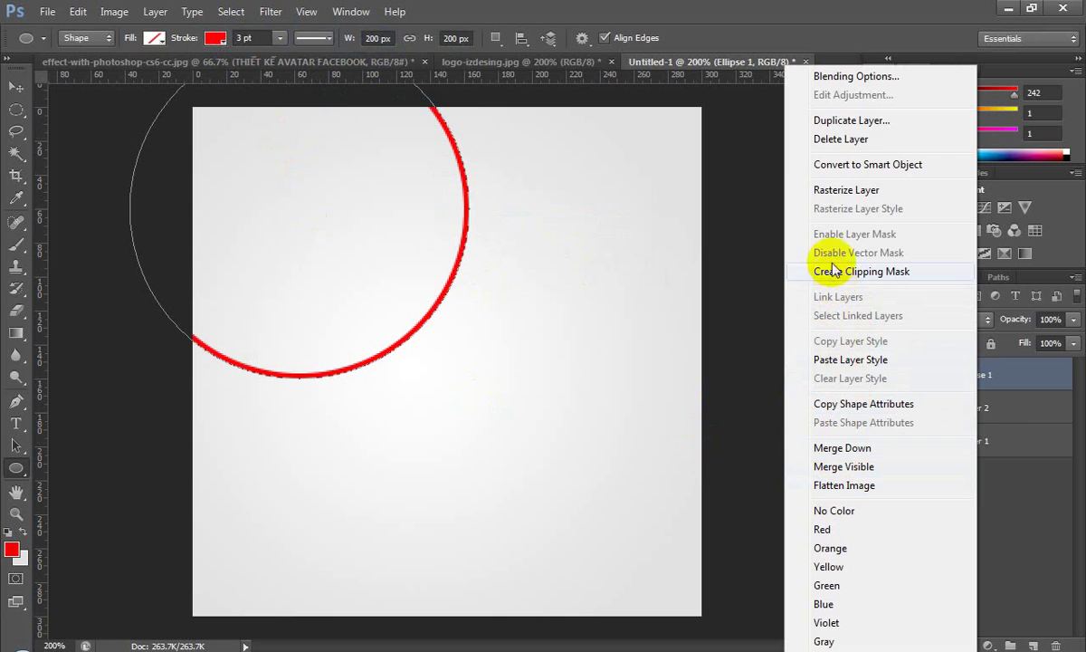
left_click(842, 164)
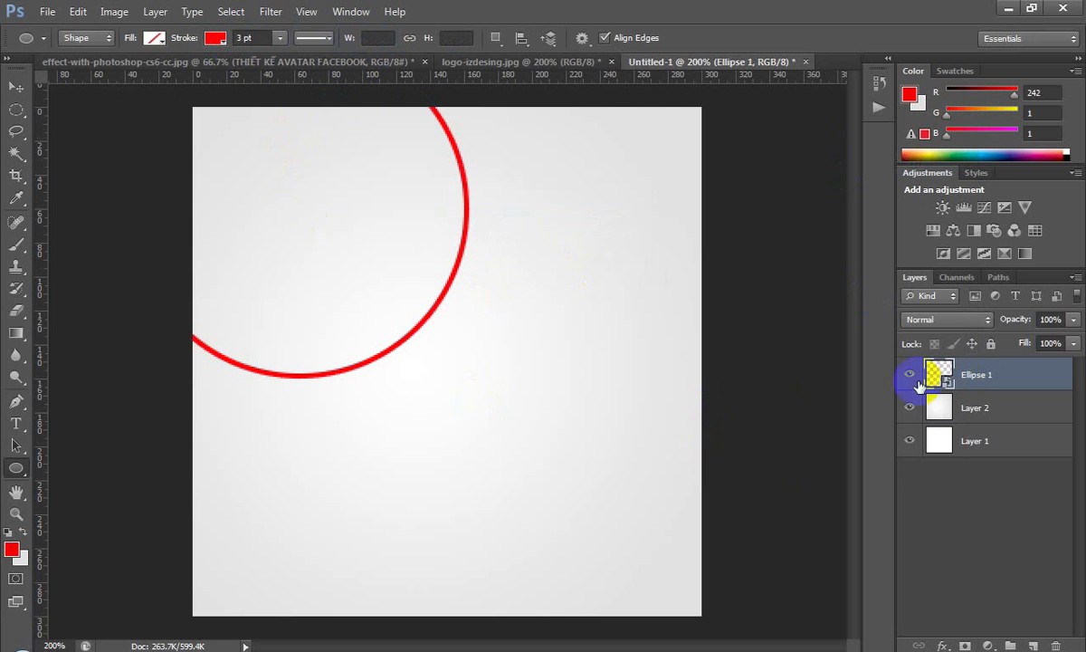
key("ctrl+a")
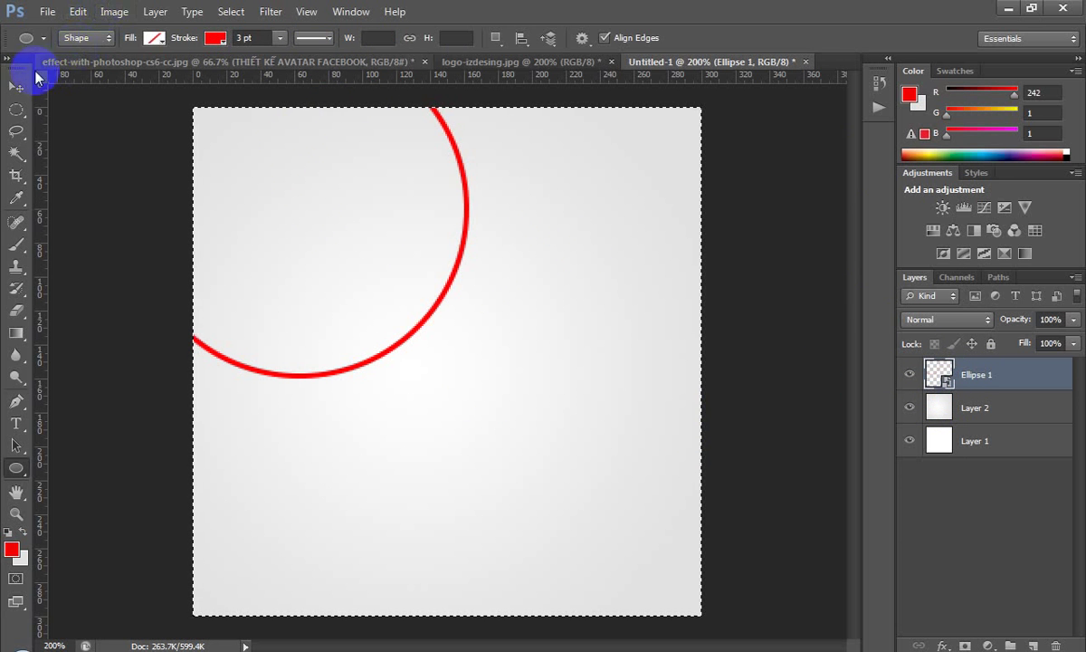
left_click(15, 88)
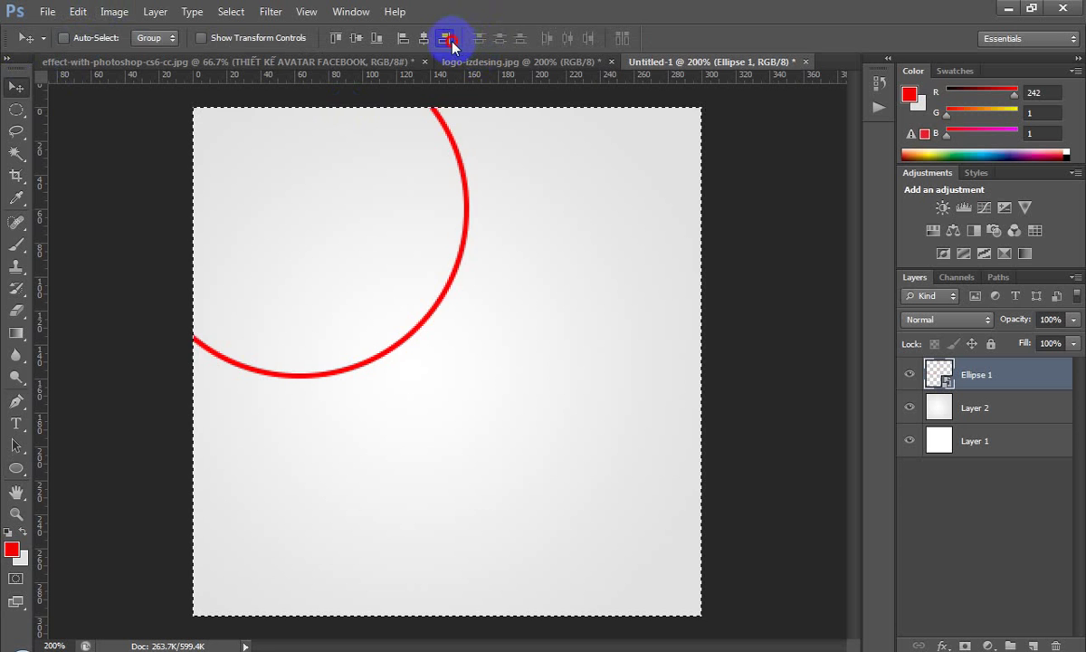
left_click(444, 38)
left_click(424, 38)
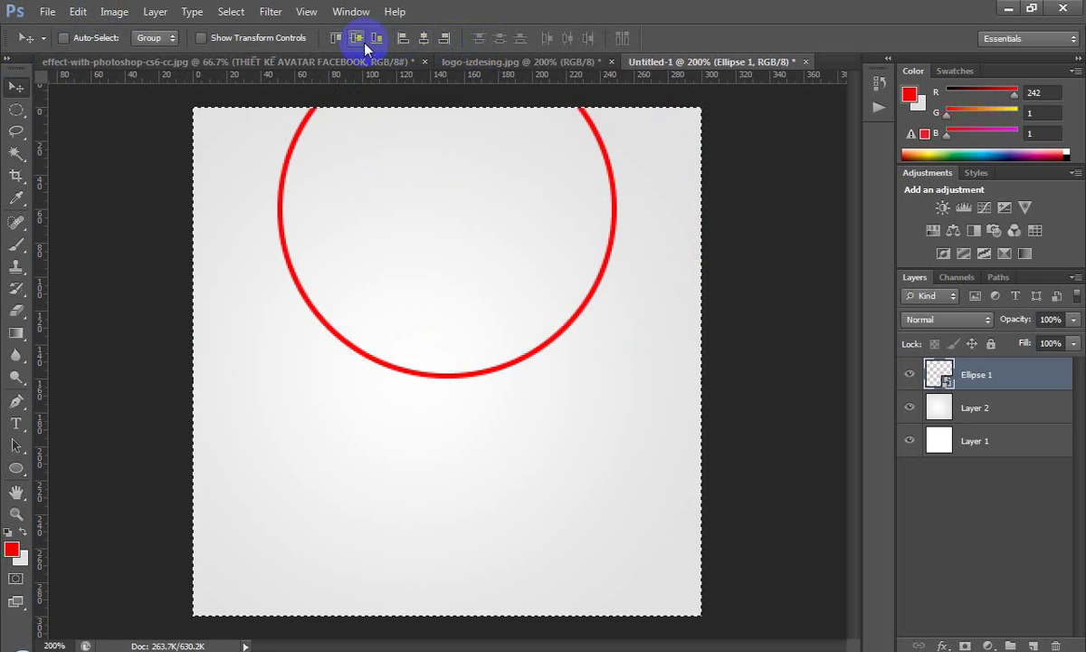
left_click(362, 40)
key("ctrl+d")
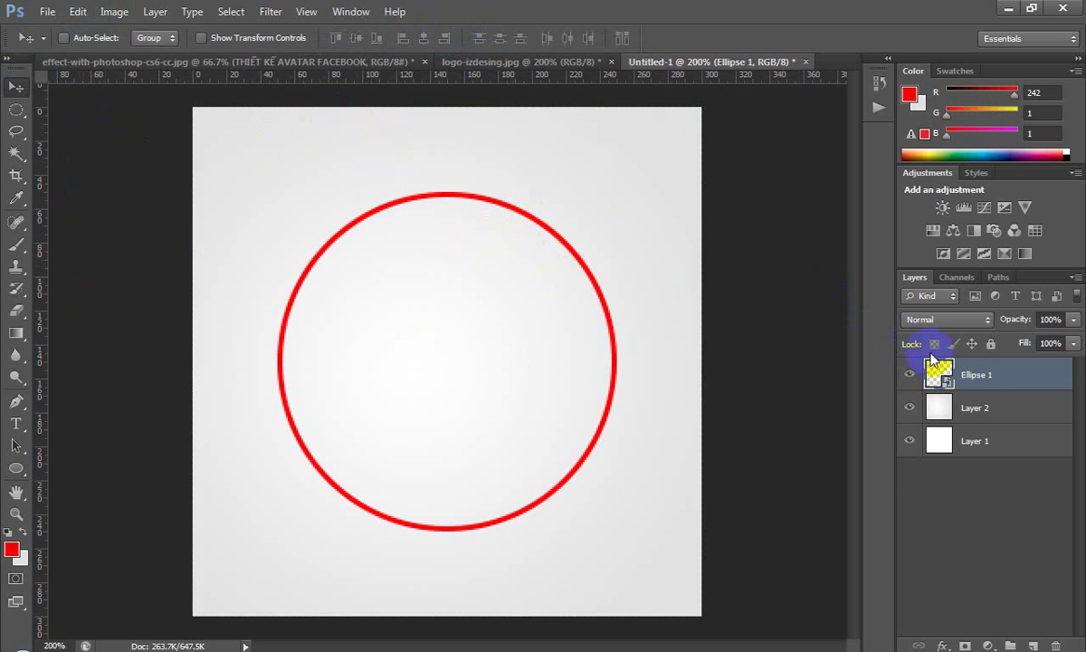
double_click(974, 375)
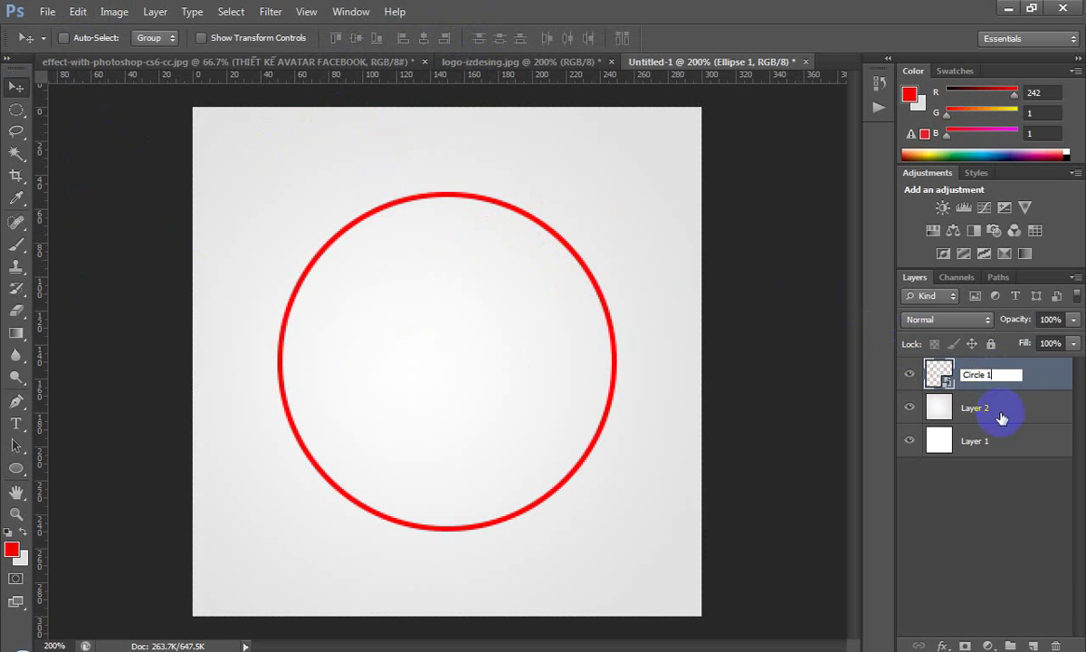
key("Return")
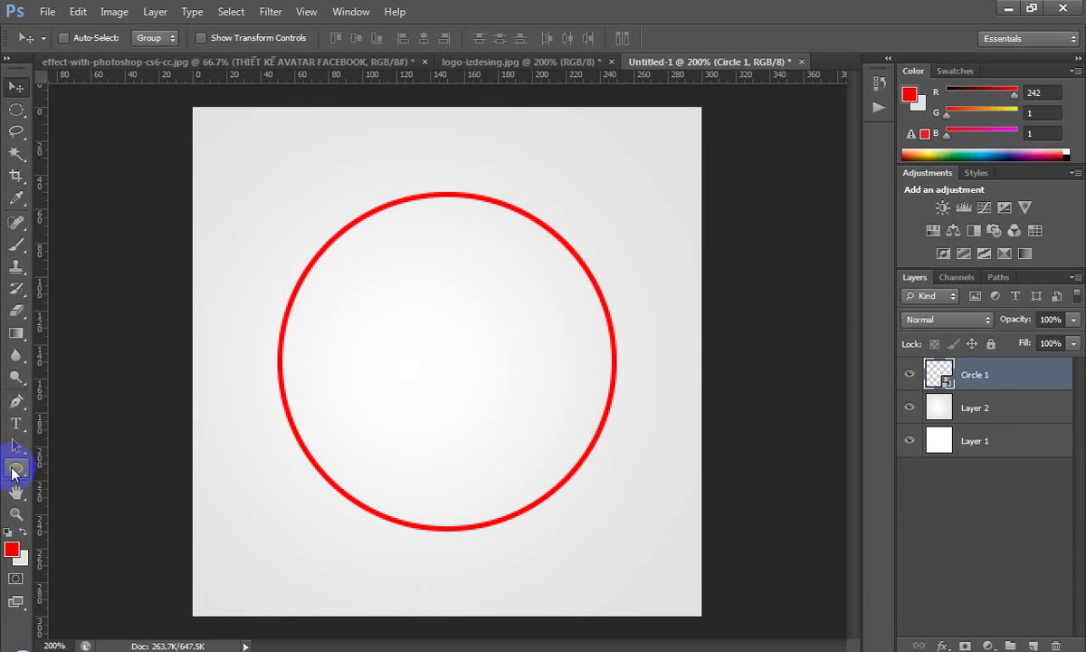
Reselect the Ellipse tool and thin its red stroke to 1 pt
key("F5")
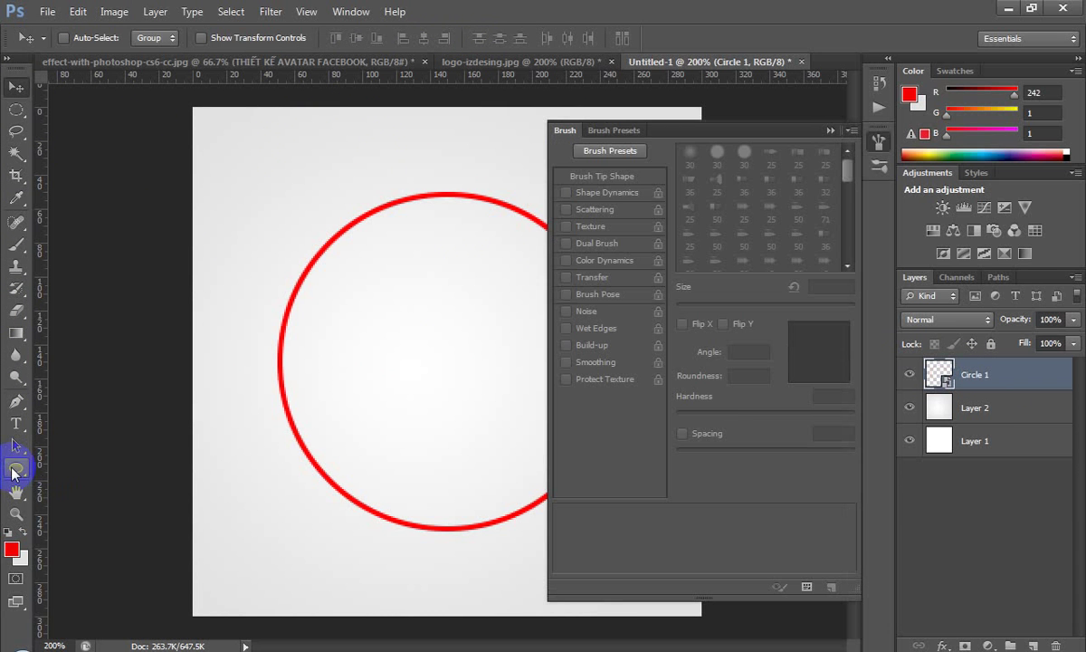
key("F5")
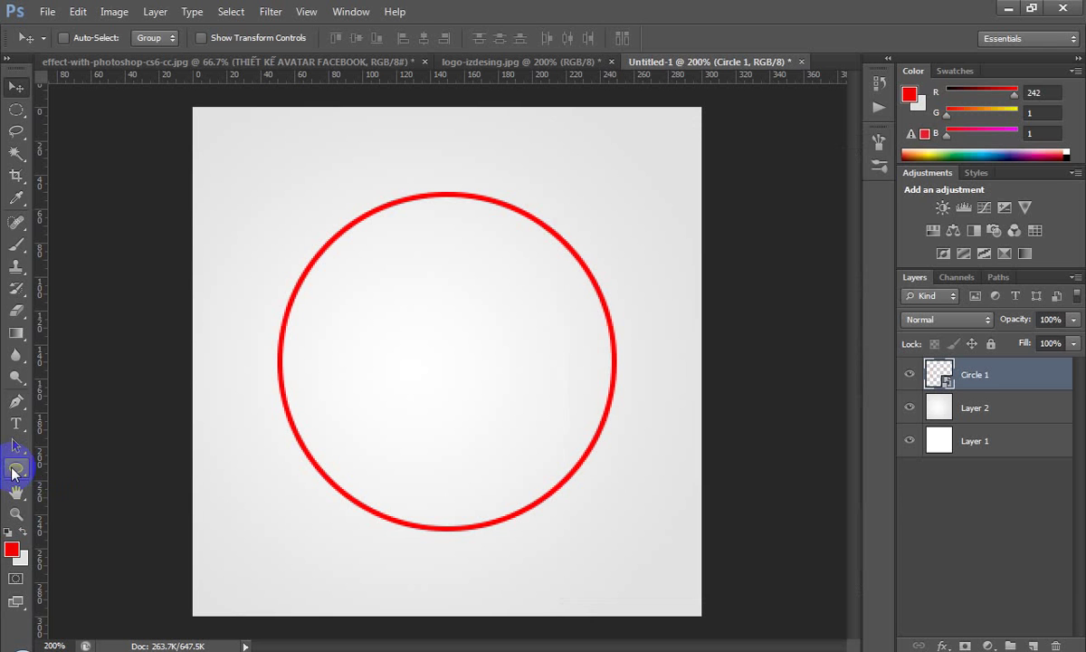
left_click(14, 471)
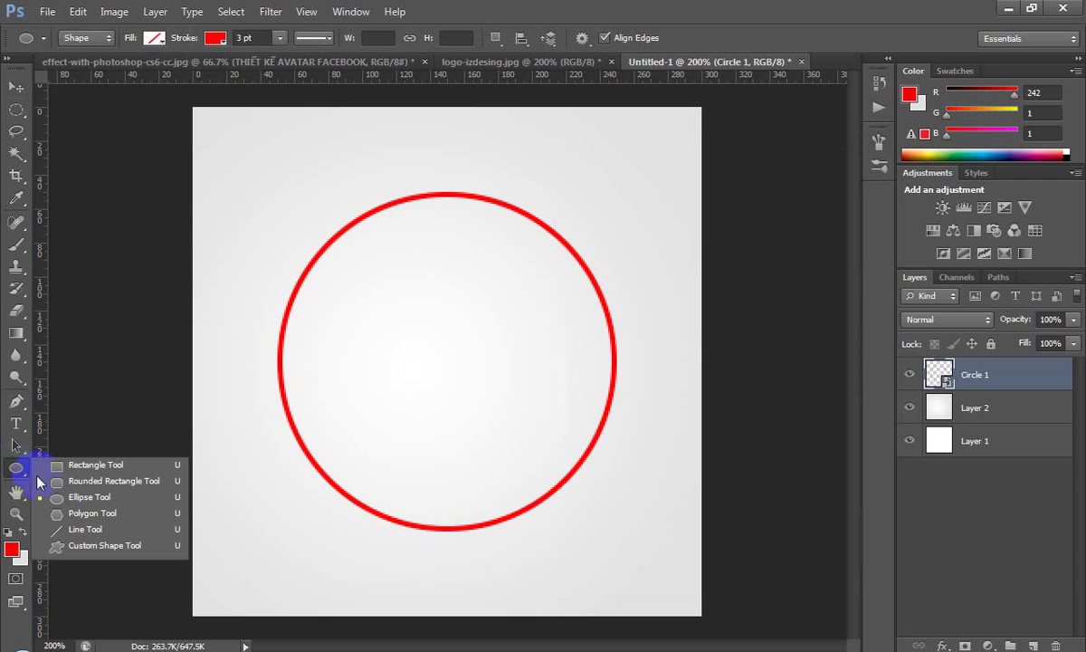
left_click(74, 498)
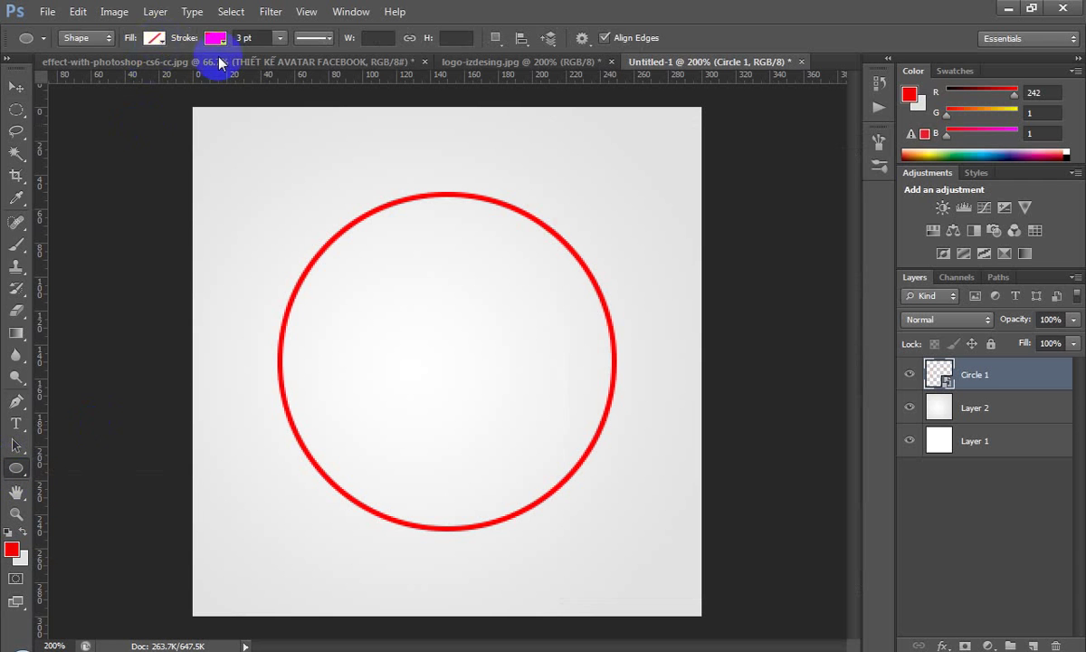
left_click(242, 38)
type("1")
key("Return")
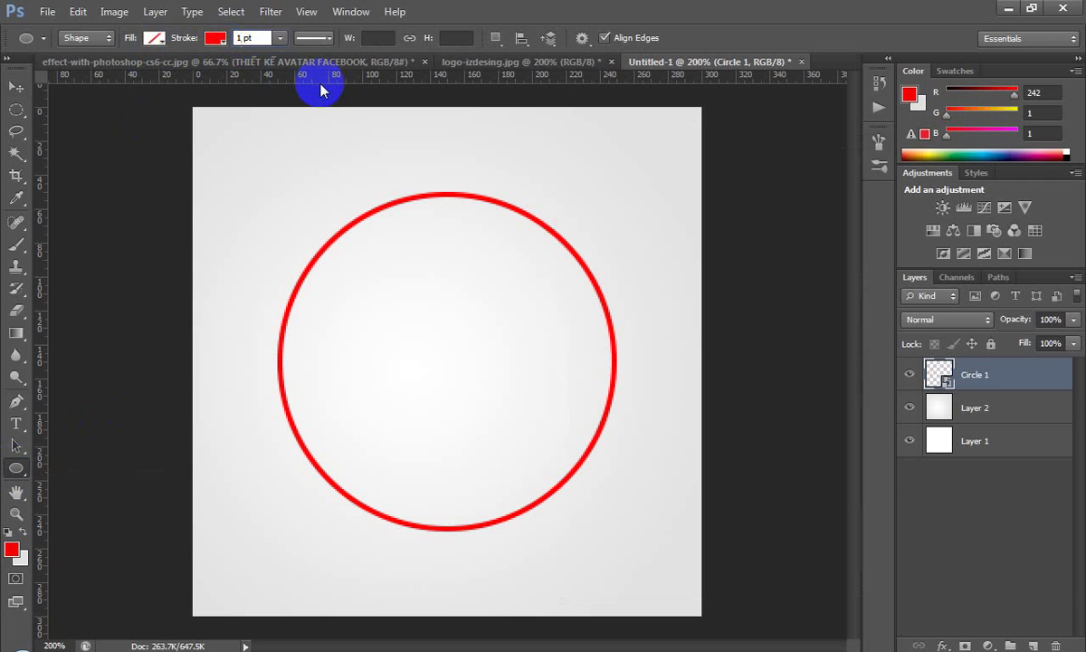
Enter 150 × 150 px and create the second circle via Create Ellipse
left_click(369, 39)
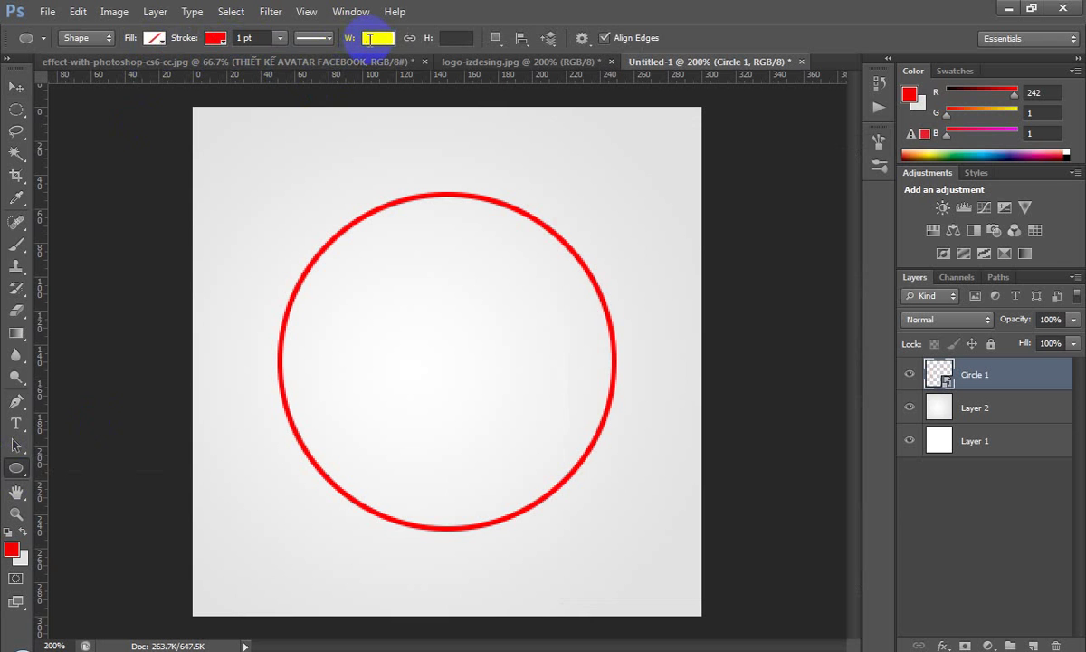
type("100p")
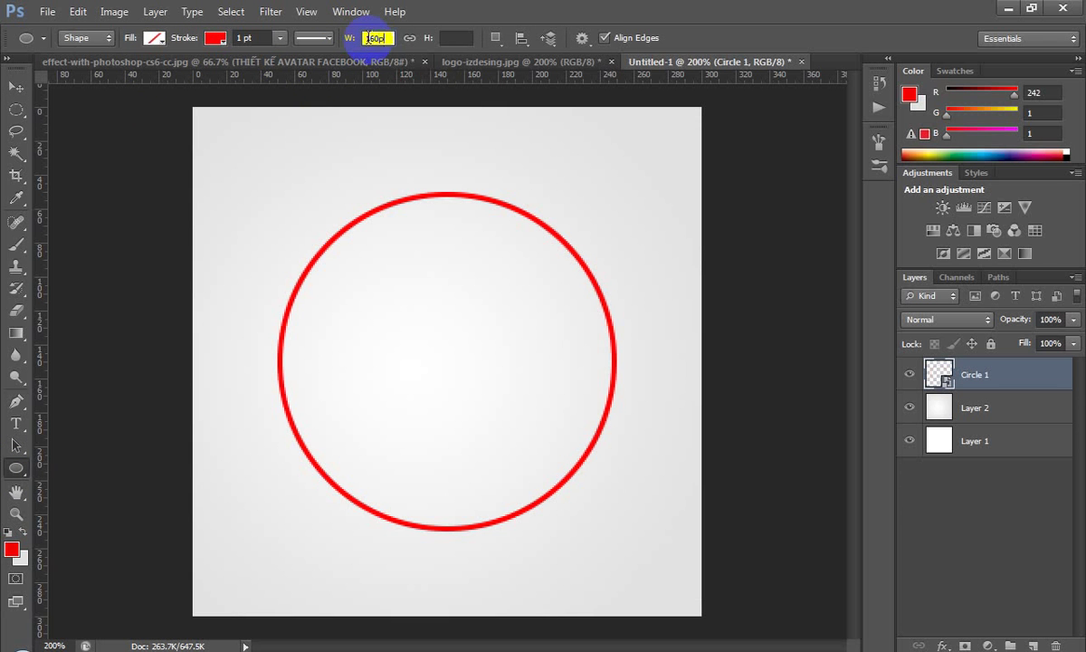
key("Tab")
key("Return")
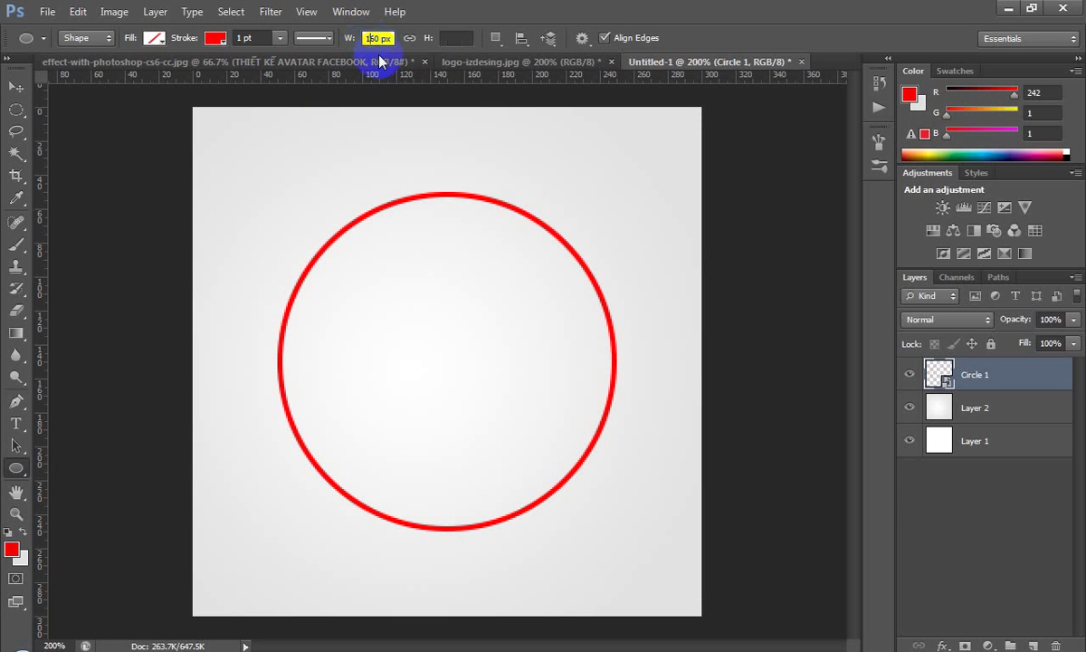
key("Tab")
type("150")
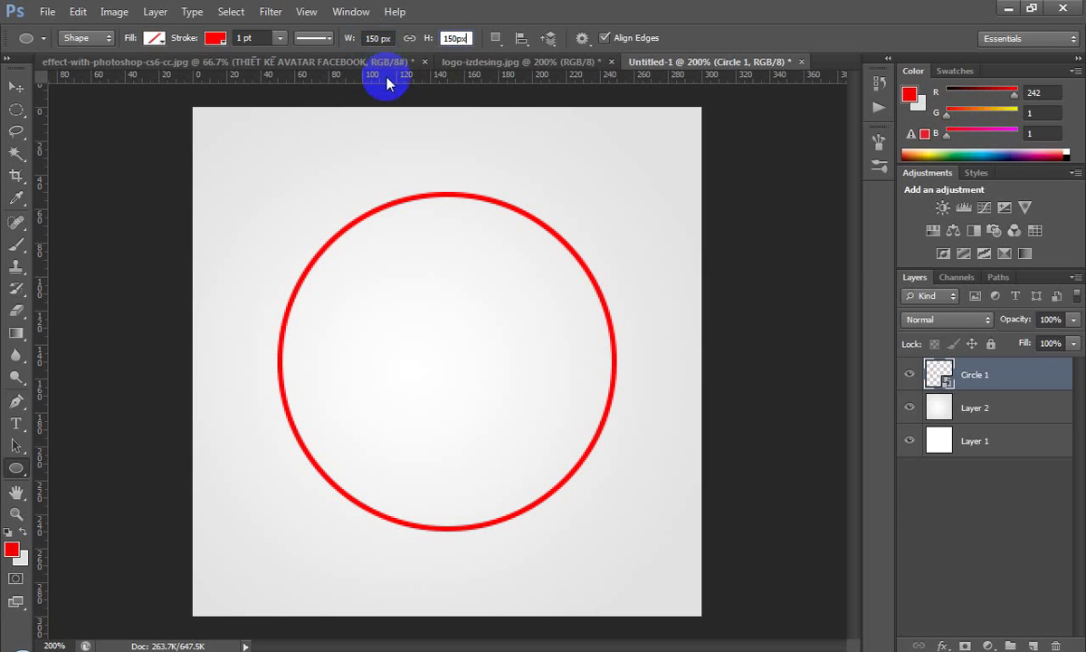
double_click(450, 38)
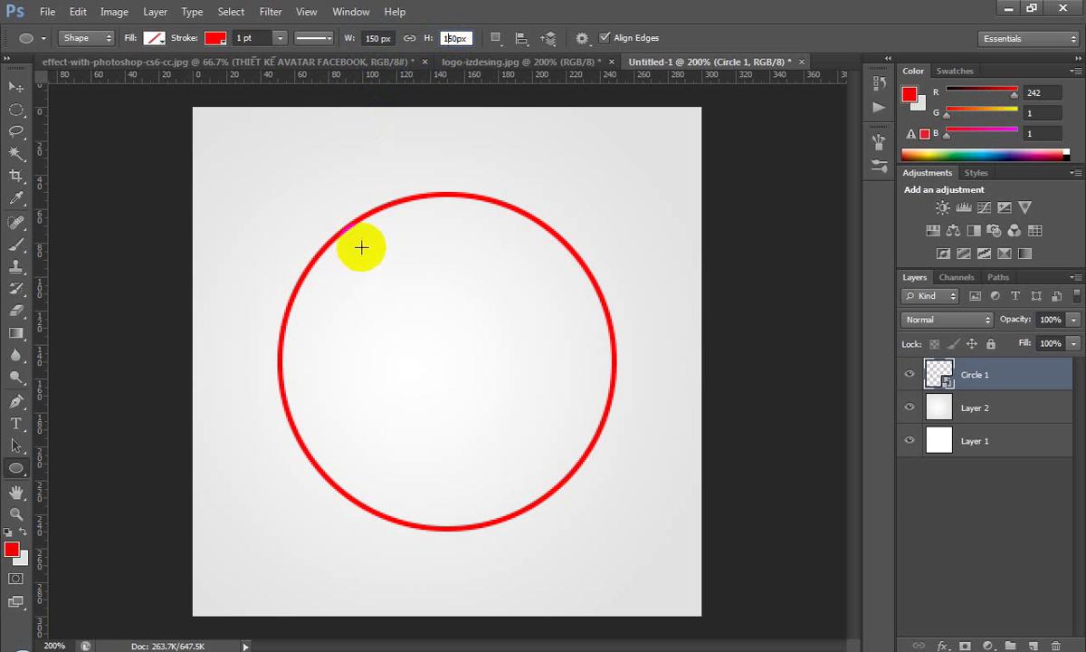
key("Return")
left_click(361, 247)
left_click(604, 270)
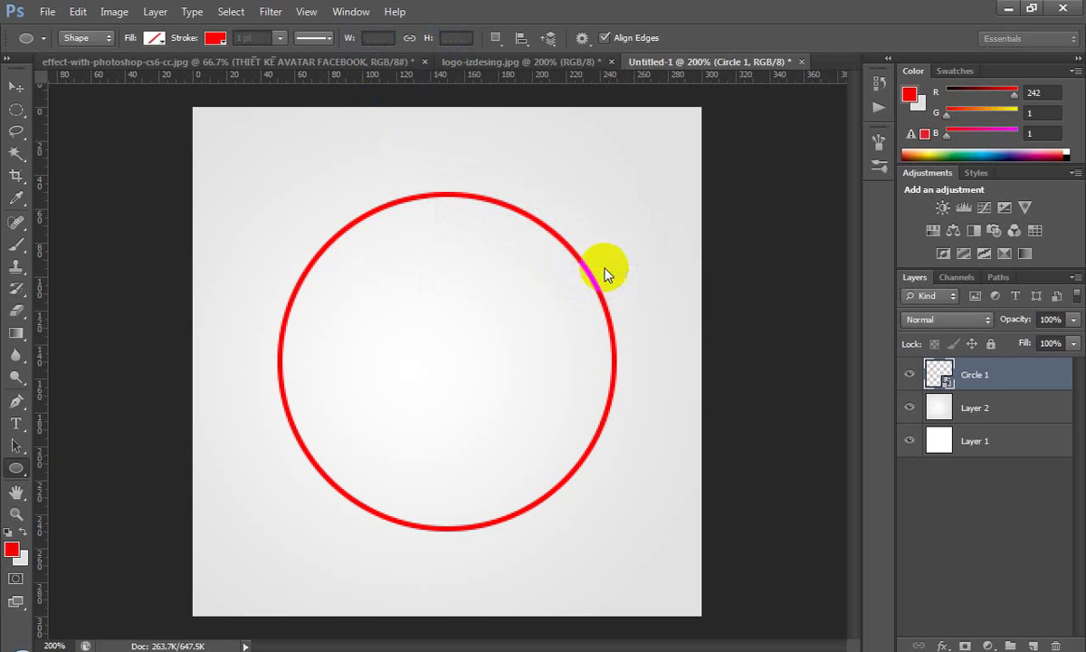
Convert the thin circle layer to a smart object and name it 'Circle 2'
right_click(988, 377)
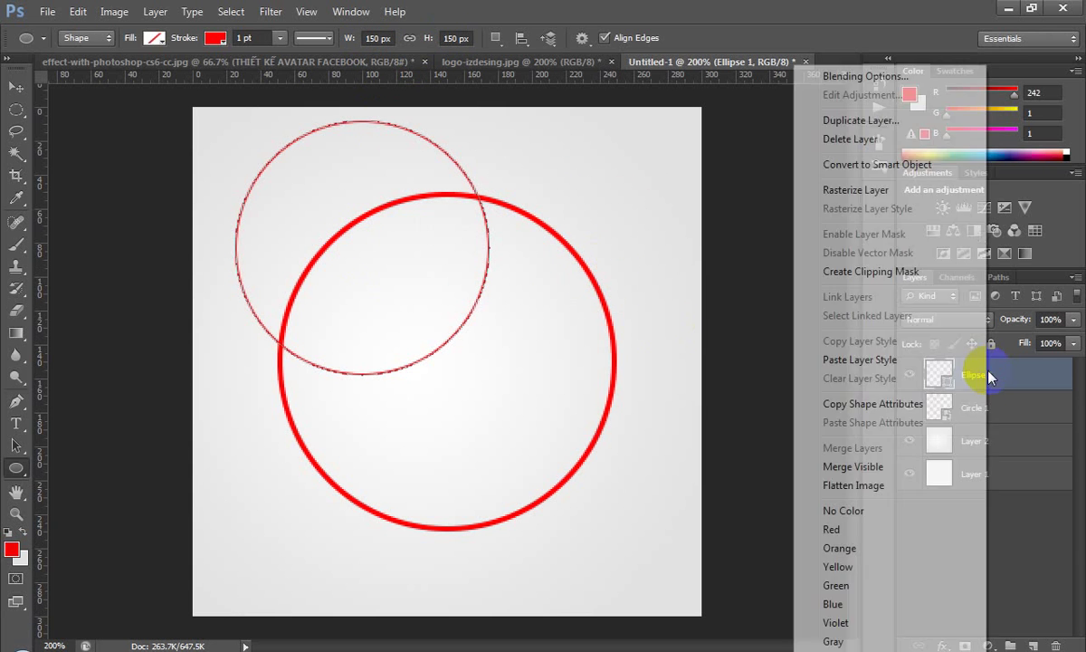
left_click(859, 166)
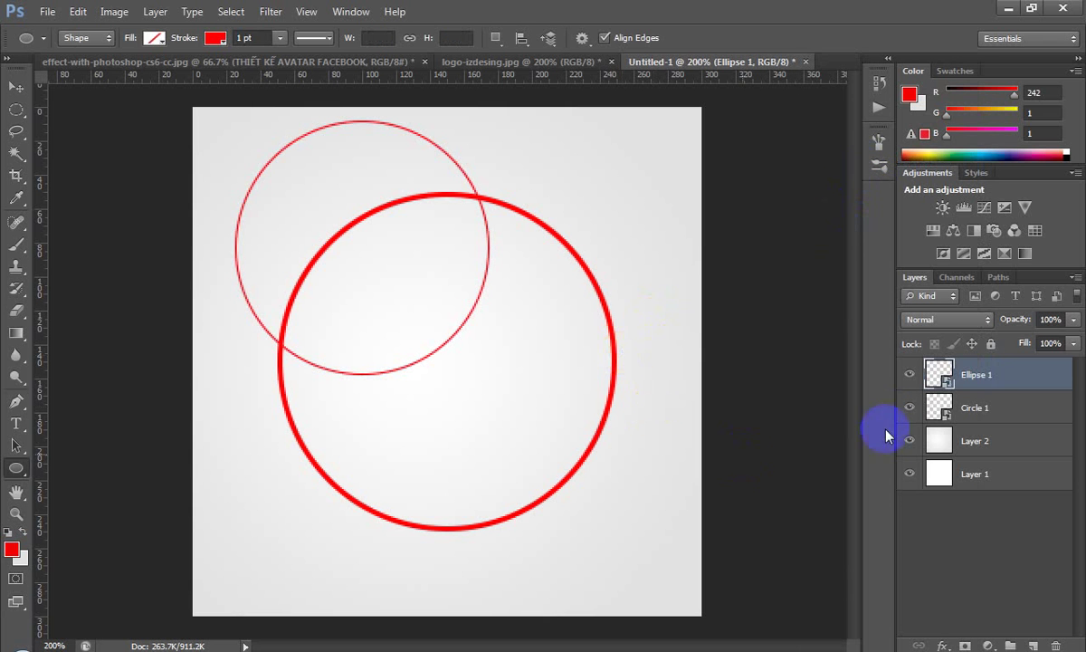
left_click(968, 384)
double_click(968, 383)
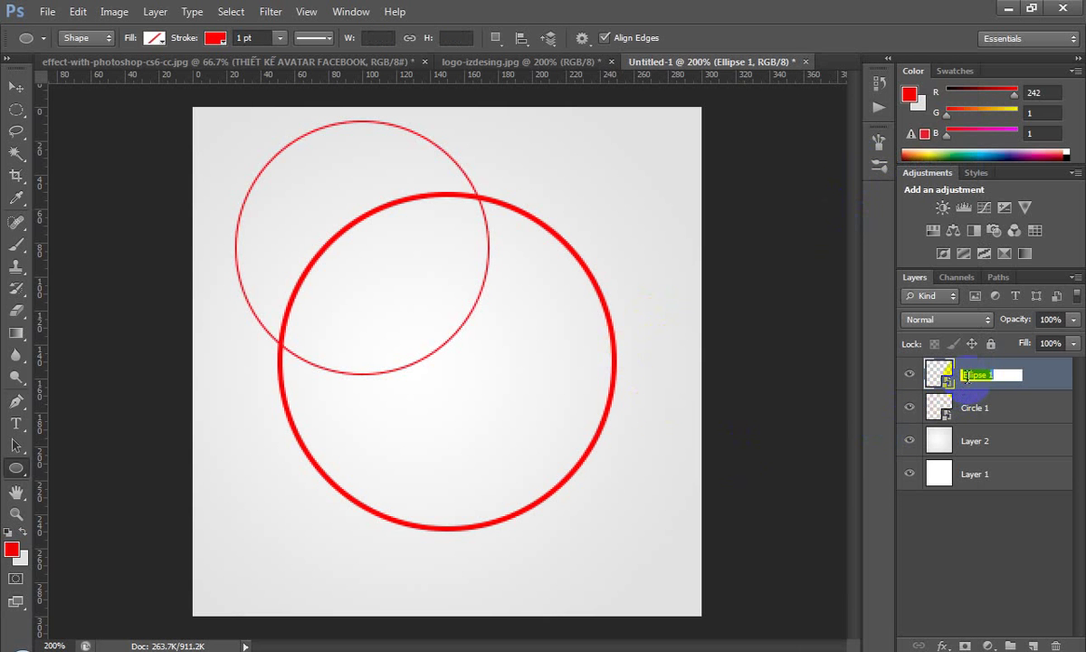
type("Cir")
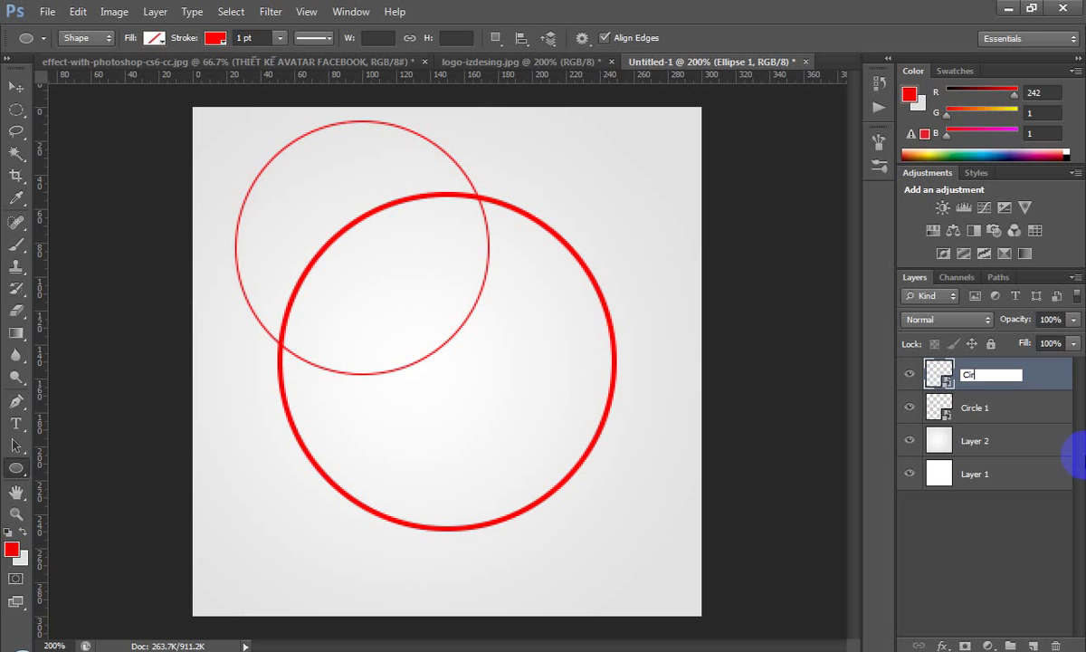
type("Circle 2")
key("Return")
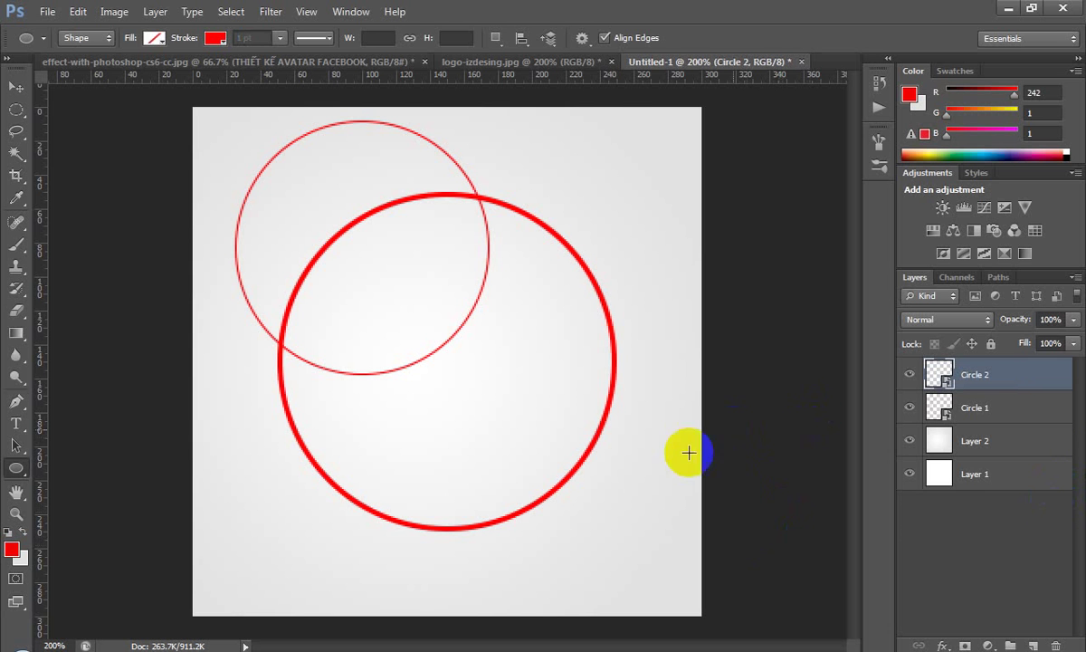
Centre Circle 2 horizontally and vertically on the whole canvas
key("ctrl+a")
left_click(15, 86)
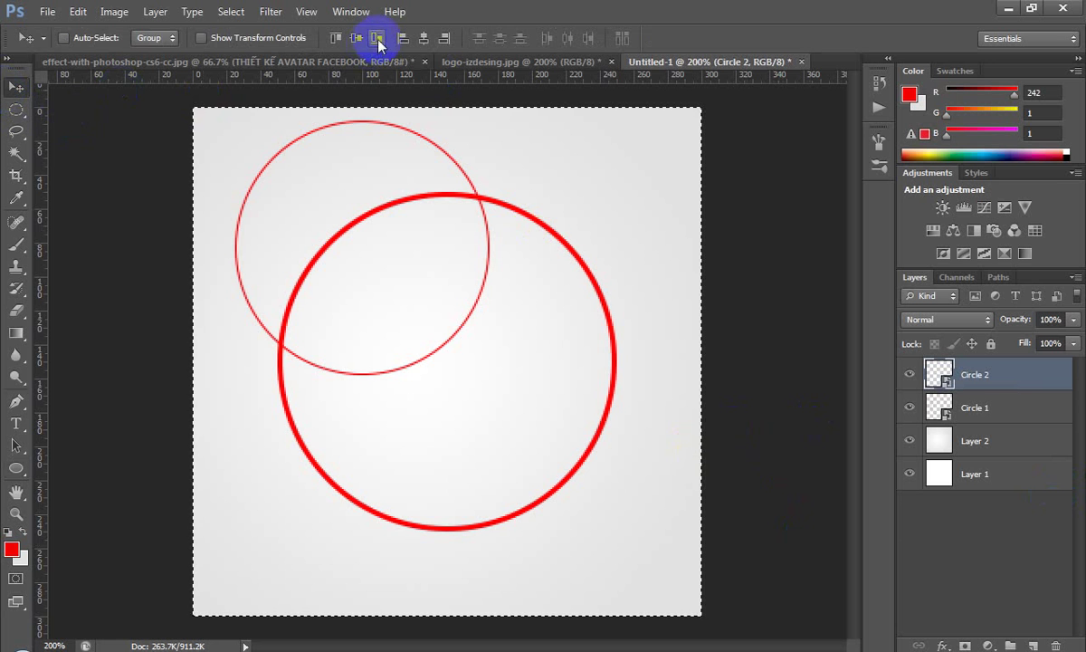
left_click(423, 39)
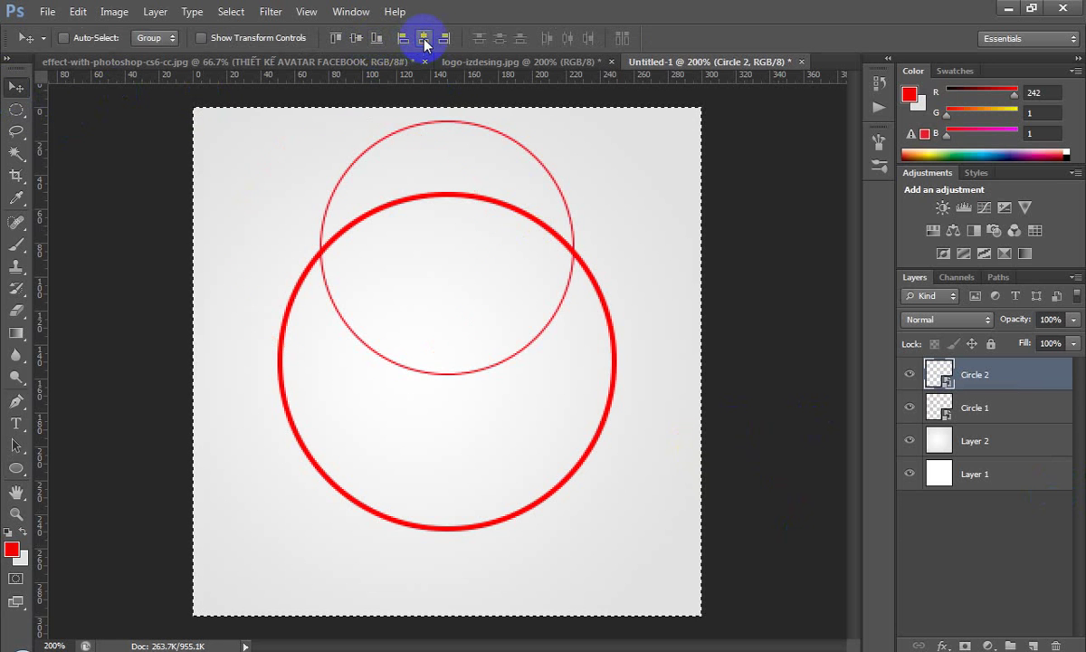
left_click(353, 39)
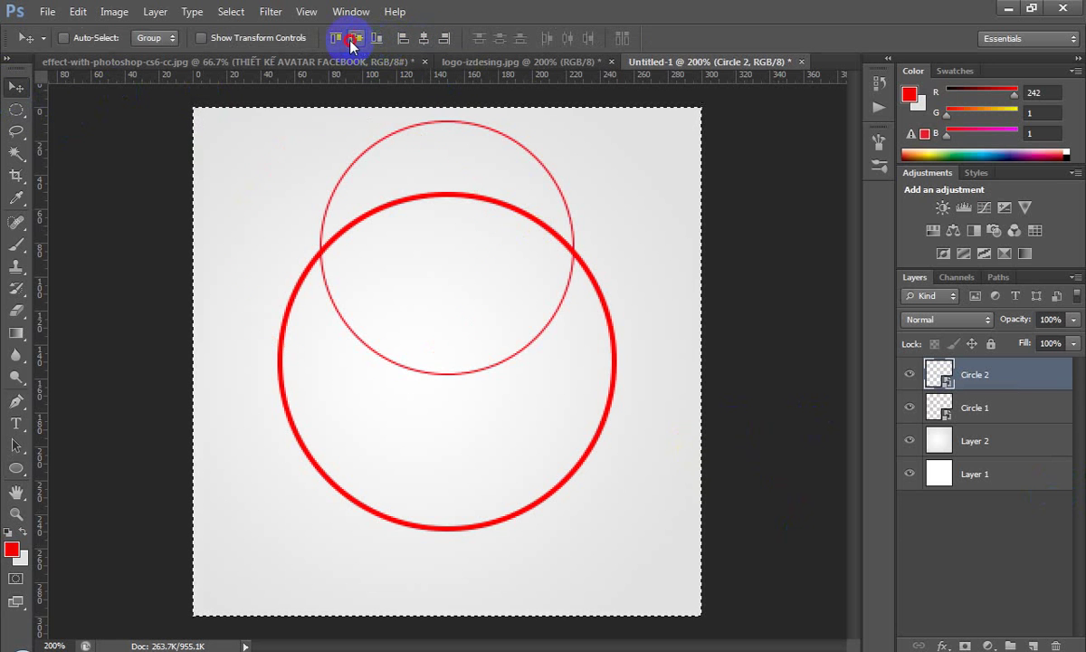
key("ctrl+d")
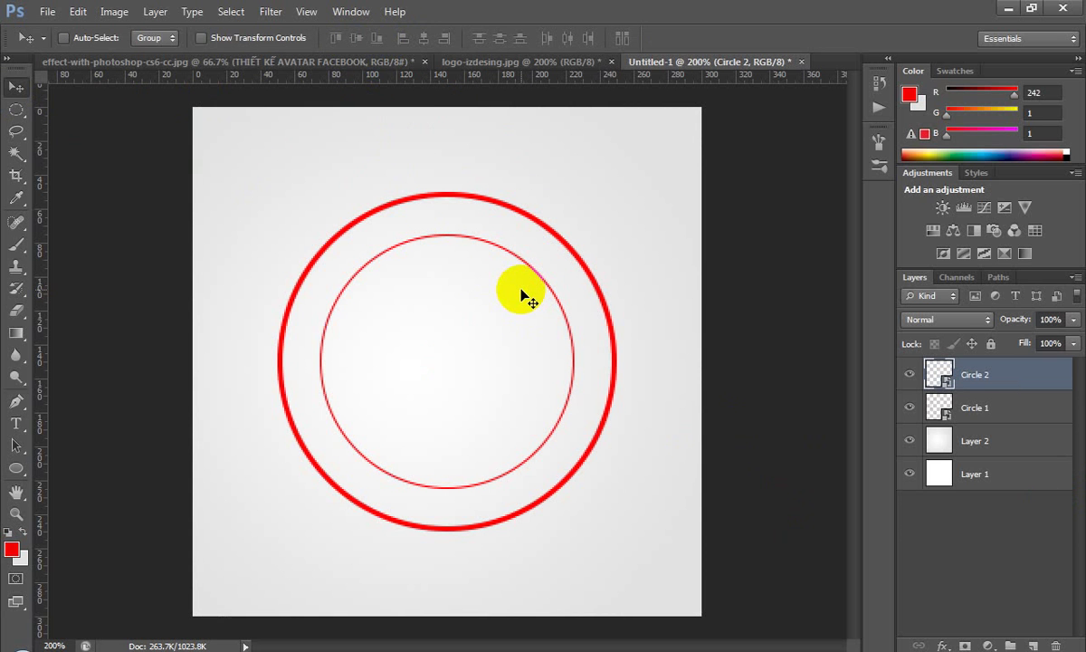
key("u")
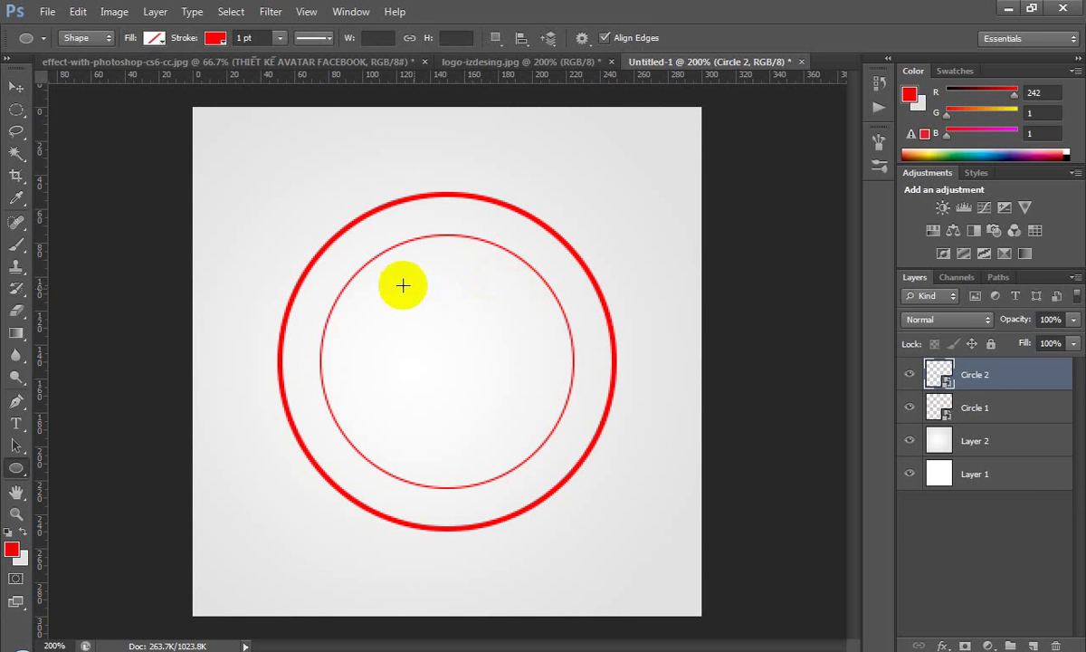
On a new layer, draw a 160 × 160 px unfilled red circle, replacing a mistaken 100 px one
left_click(1032, 645)
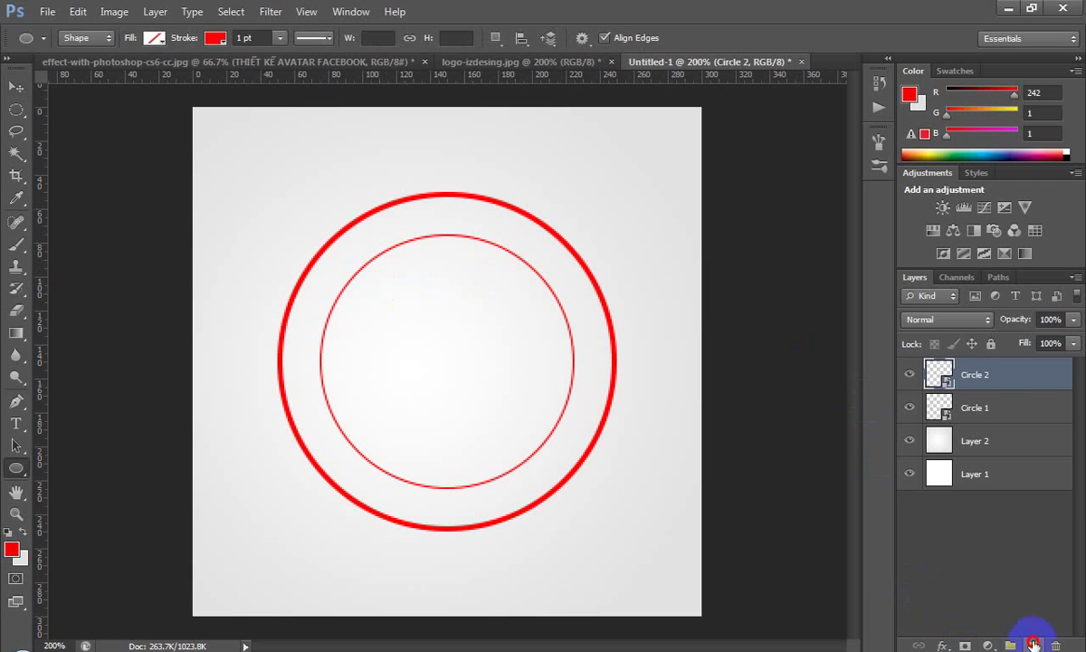
left_click(389, 293)
left_click(565, 271)
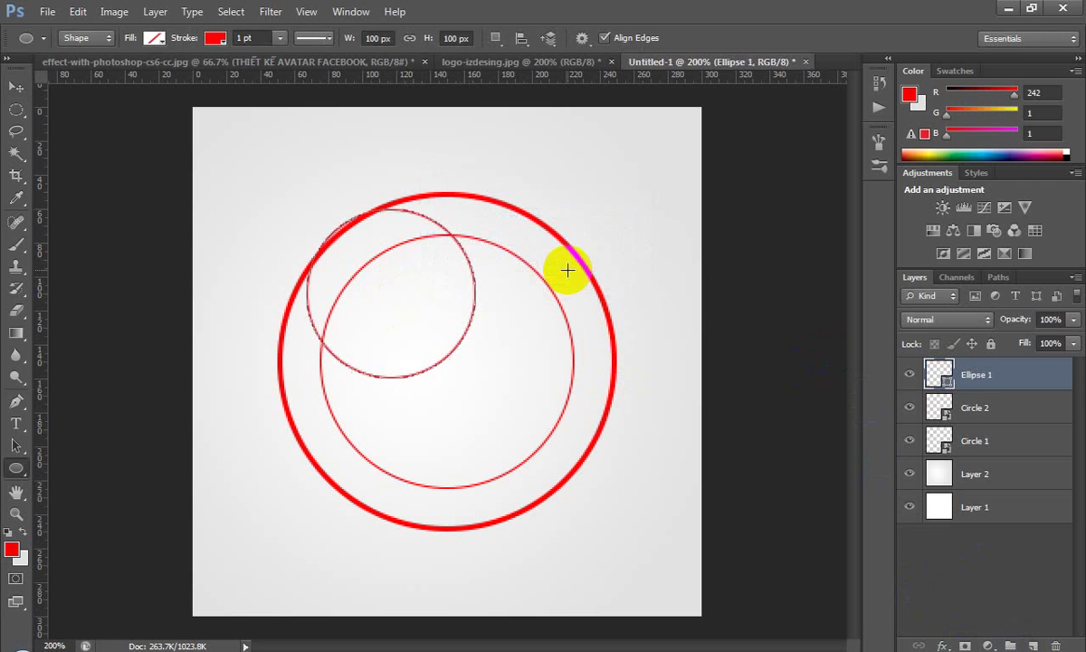
key("ctrl+z")
type("160")
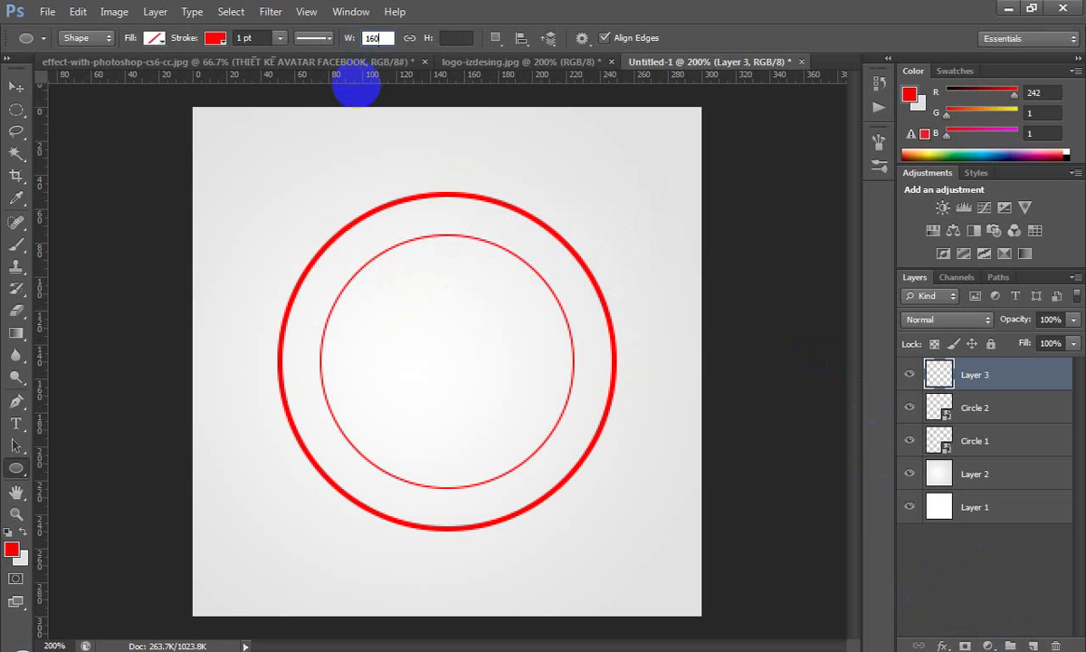
key("Tab")
type("60")
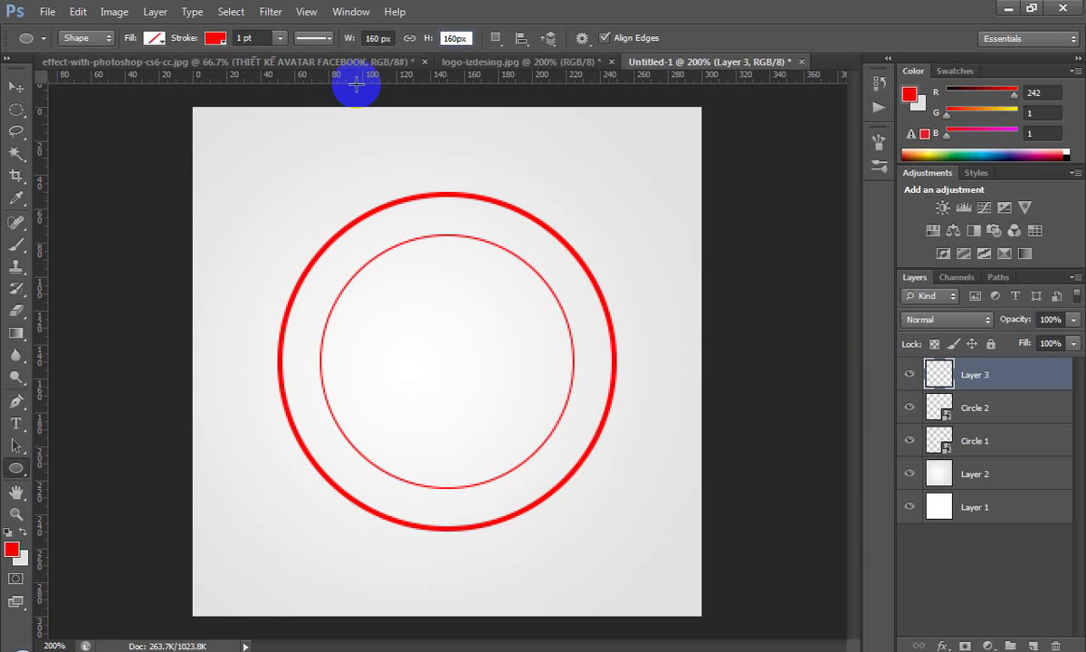
left_click(351, 250)
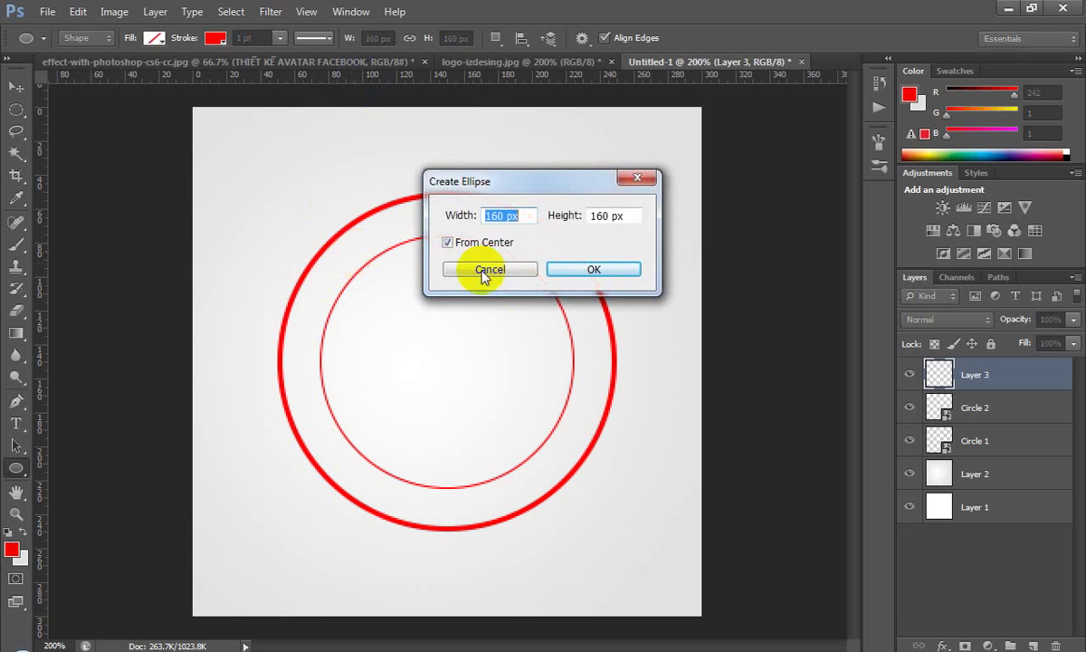
left_click(579, 268)
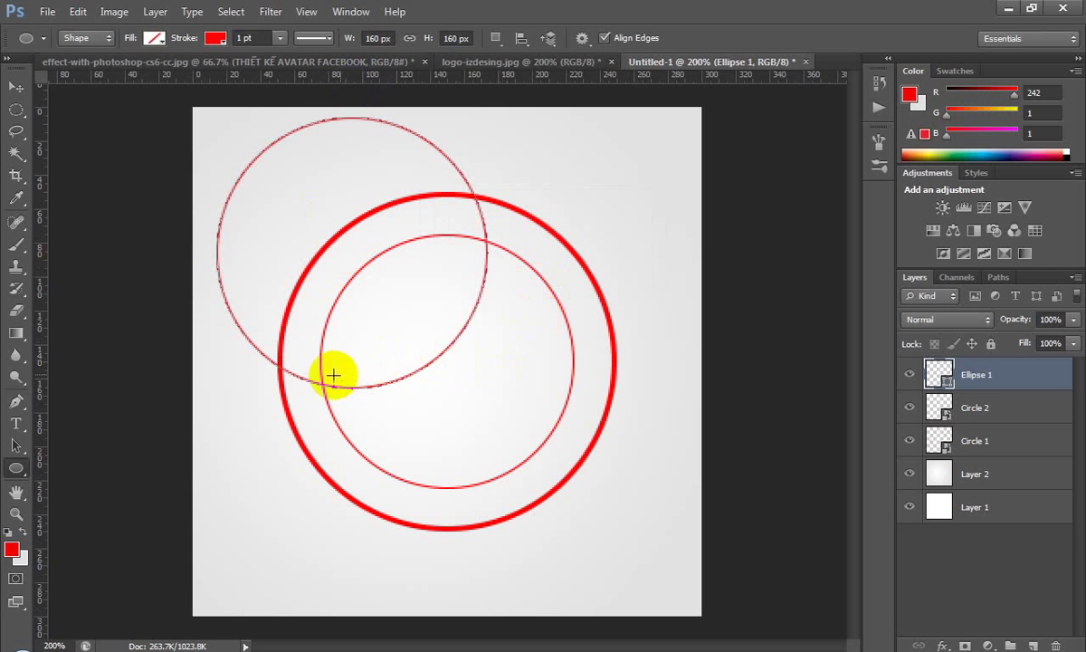
Type 'creative' in red along the left side of the 160 px circle path
key("t")
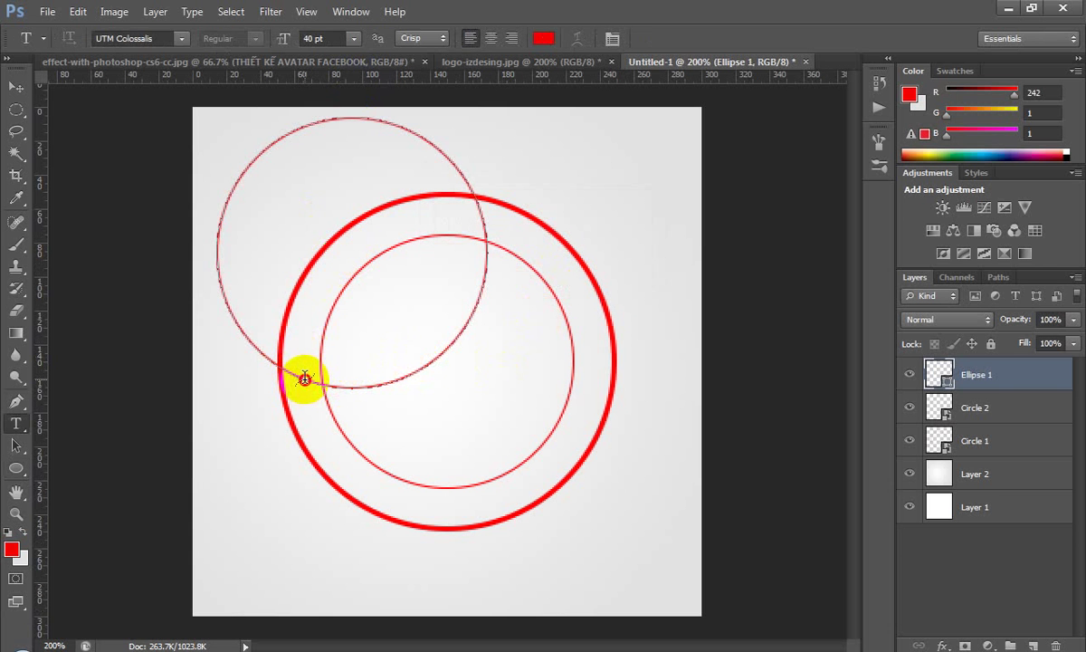
left_click(315, 389)
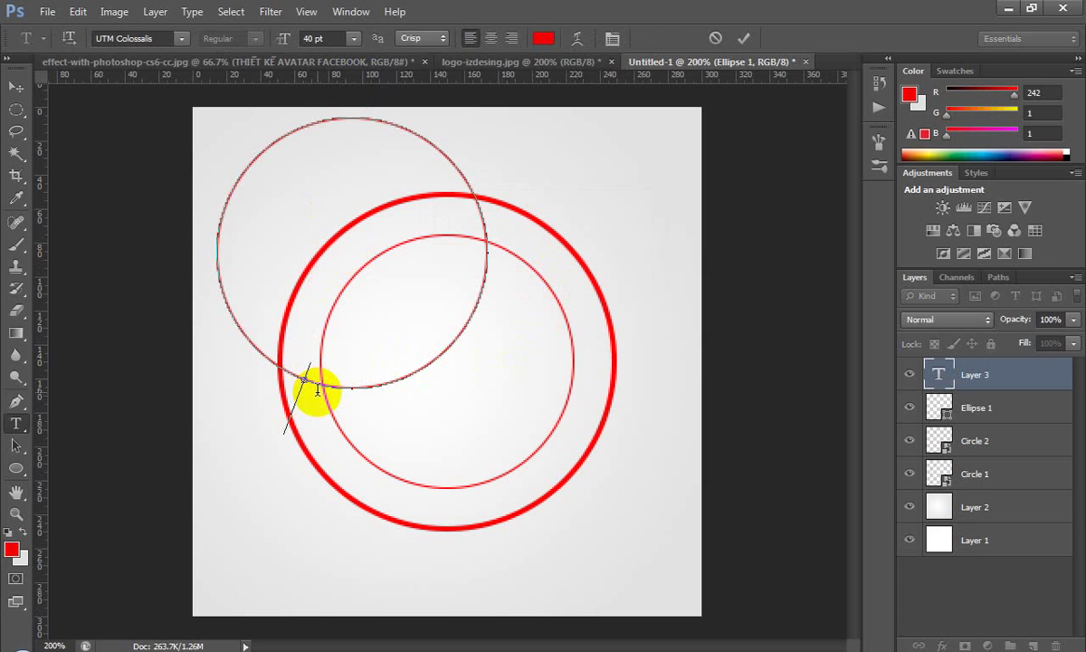
type("C")
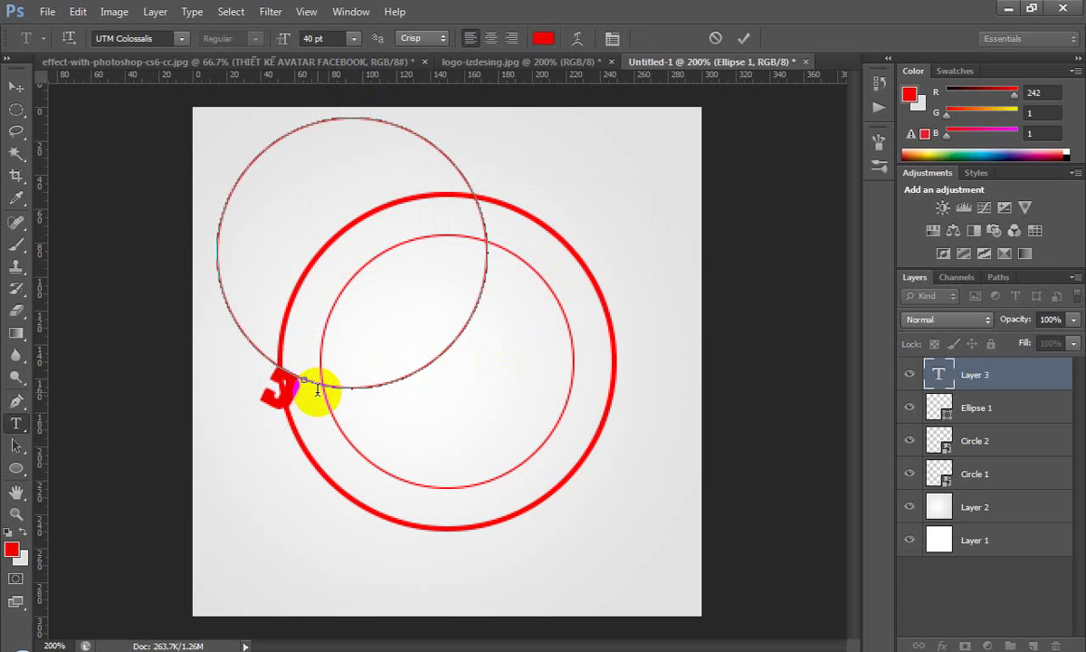
type("REA")
key("BackSpace")
key("BackSpace")
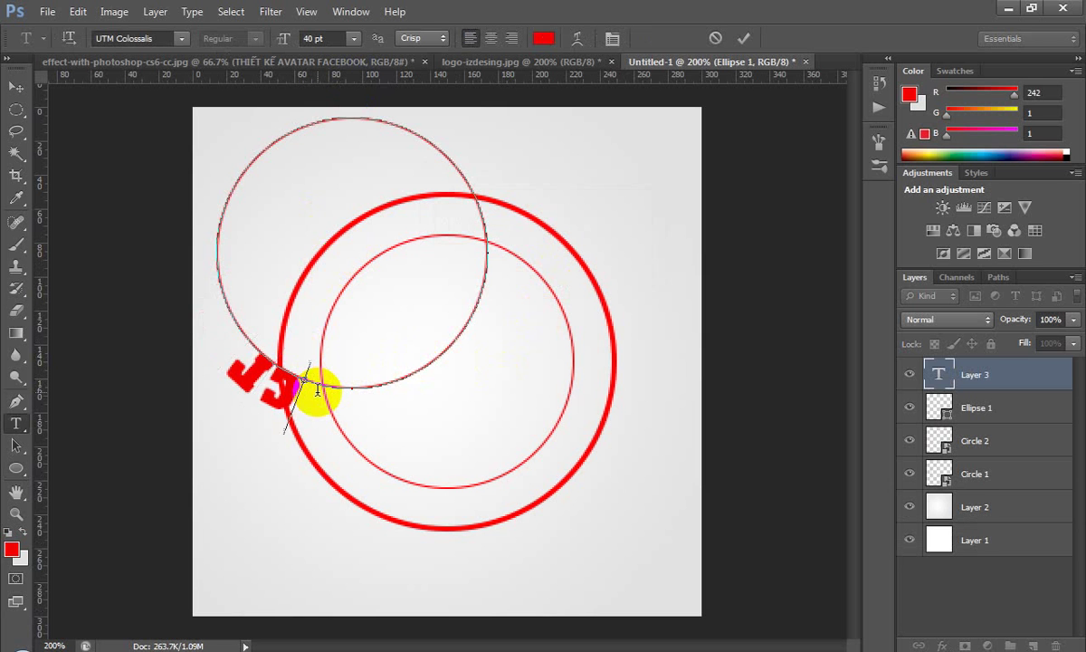
key("BackSpace")
type("L")
type("ea")
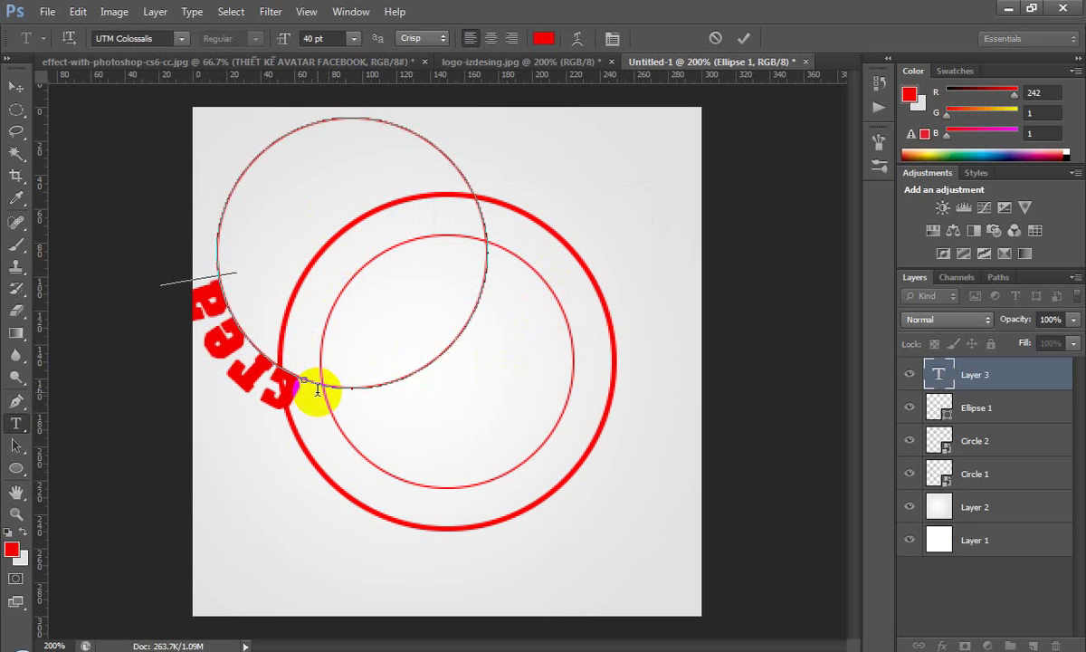
type("tive")
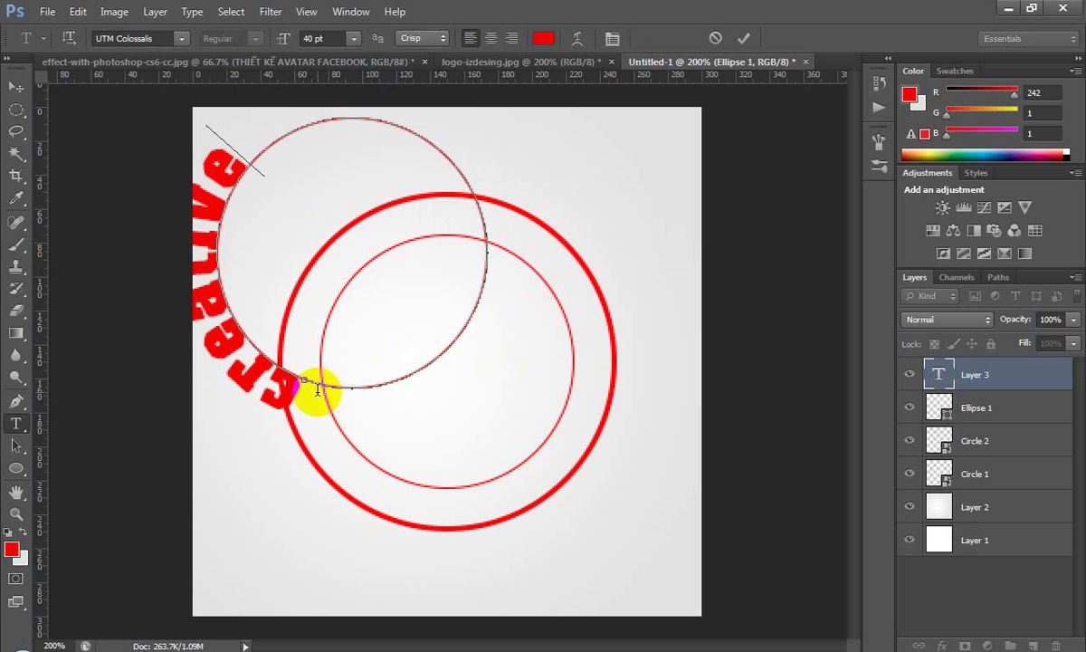
left_click(14, 93)
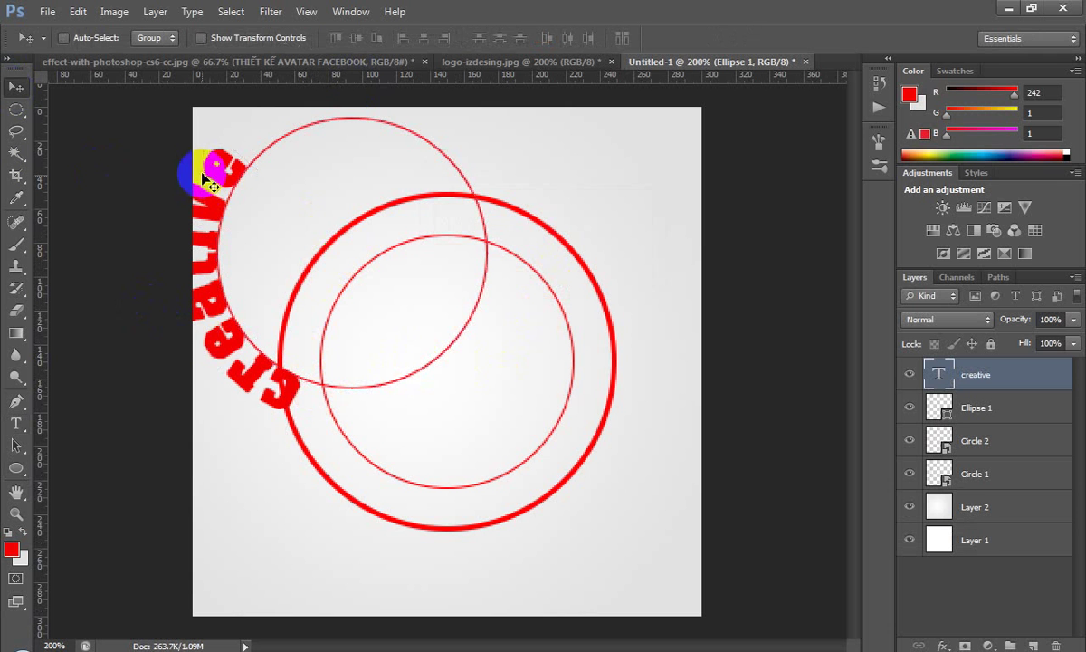
Move the 'creative' text and Ellipse 1 together and centre them on the canvas
left_click_drag(222, 170, 302, 271)
key("ctrl+z")
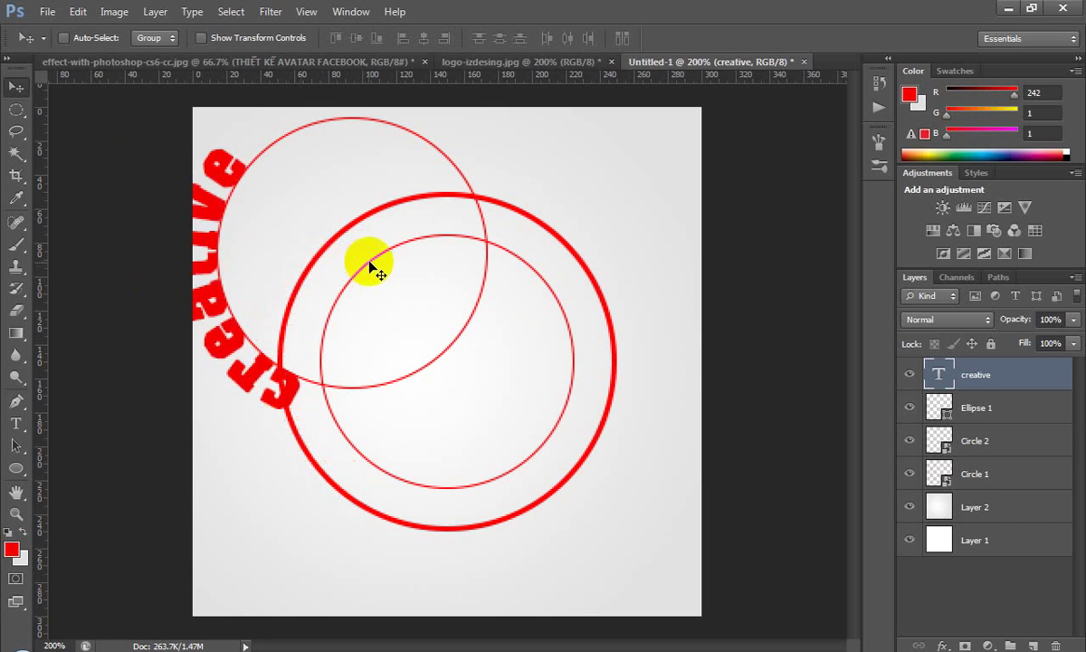
left_click(982, 410, "shift")
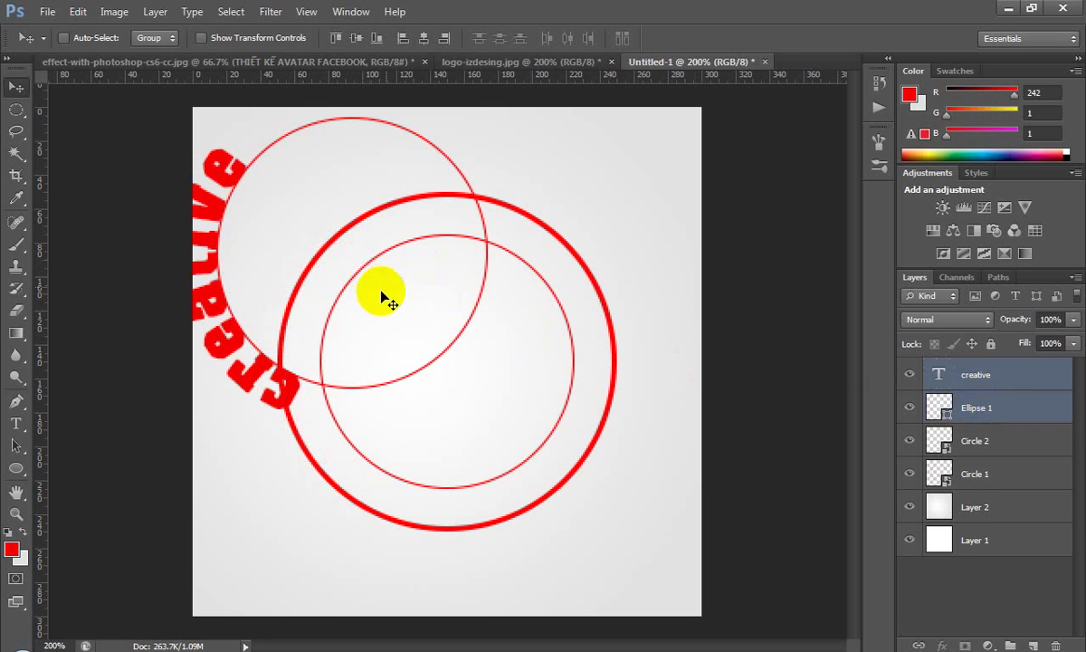
left_click_drag(359, 312, 461, 417)
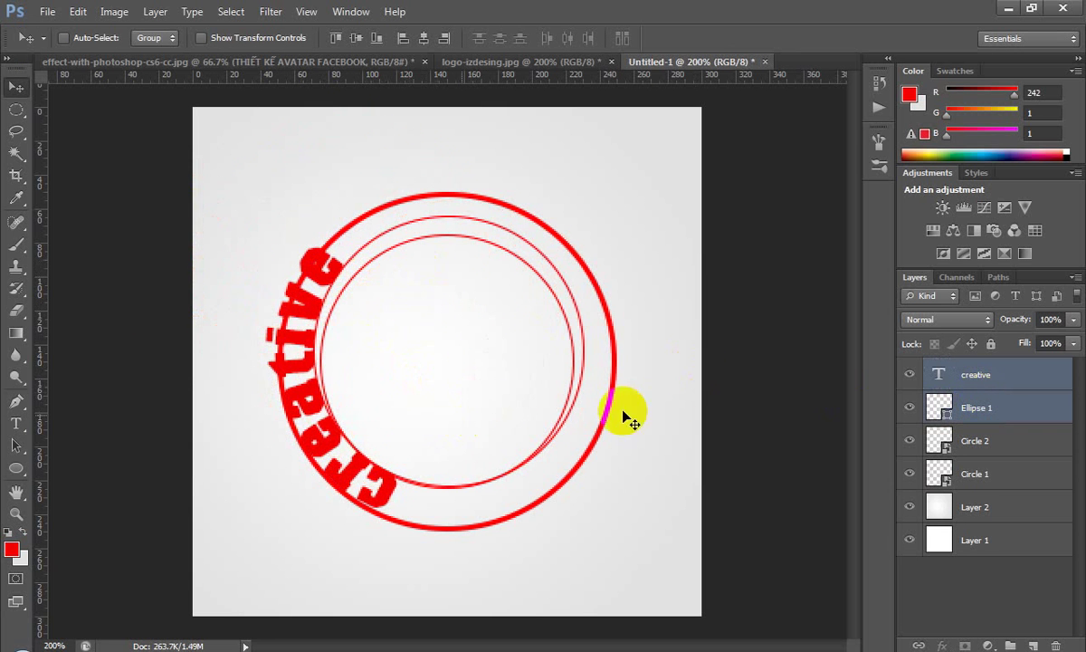
key("ctrl+a")
left_click(366, 38)
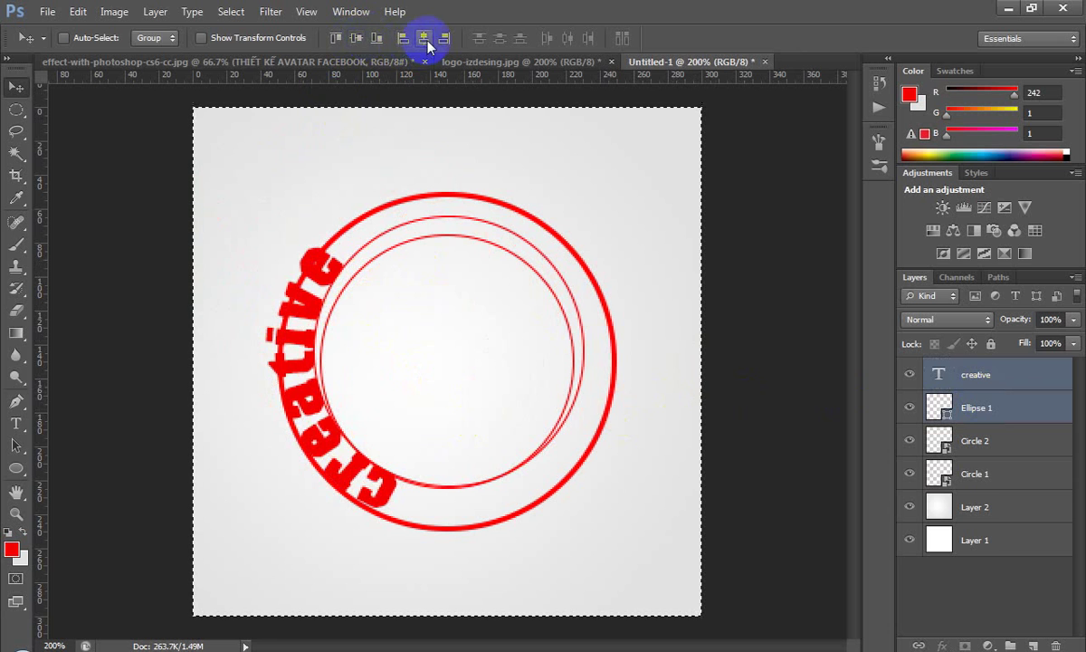
left_click(422, 38)
left_click(355, 38)
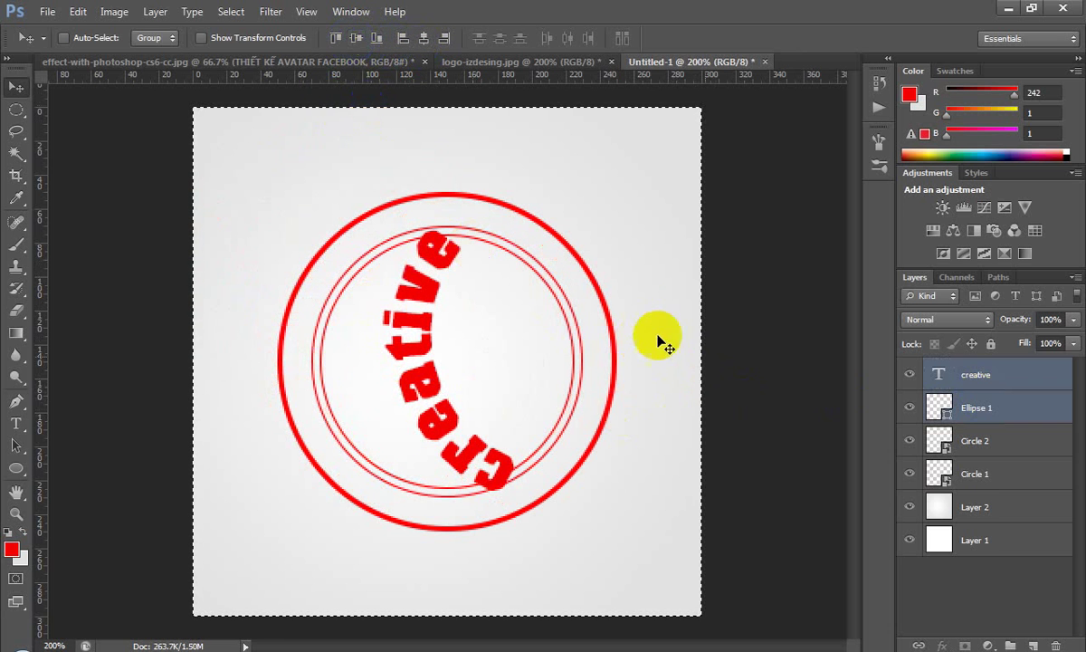
key("ctrl+d")
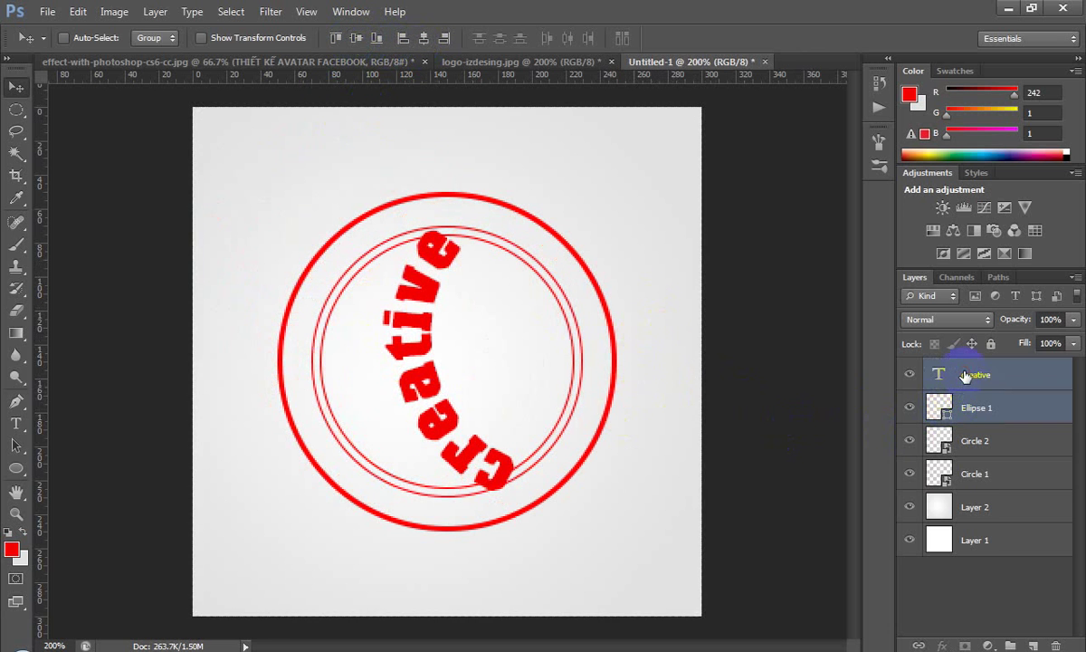
left_click(964, 376)
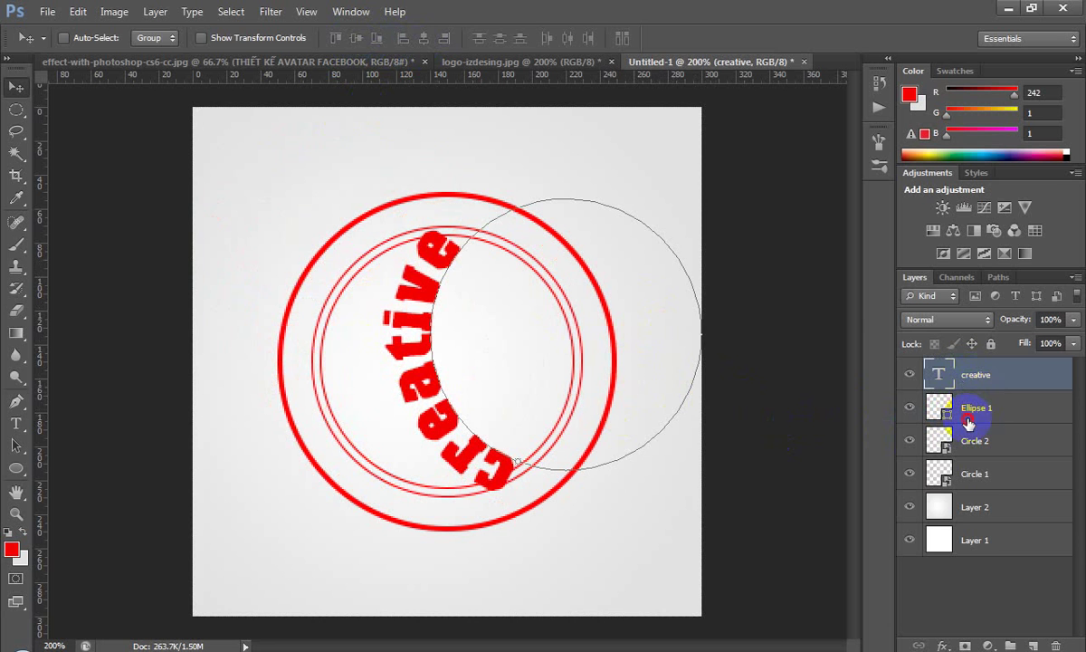
Check Ellipse 1 by toggling its visibility, then delete the 'creative' text layer
left_click(937, 409)
left_click(909, 409)
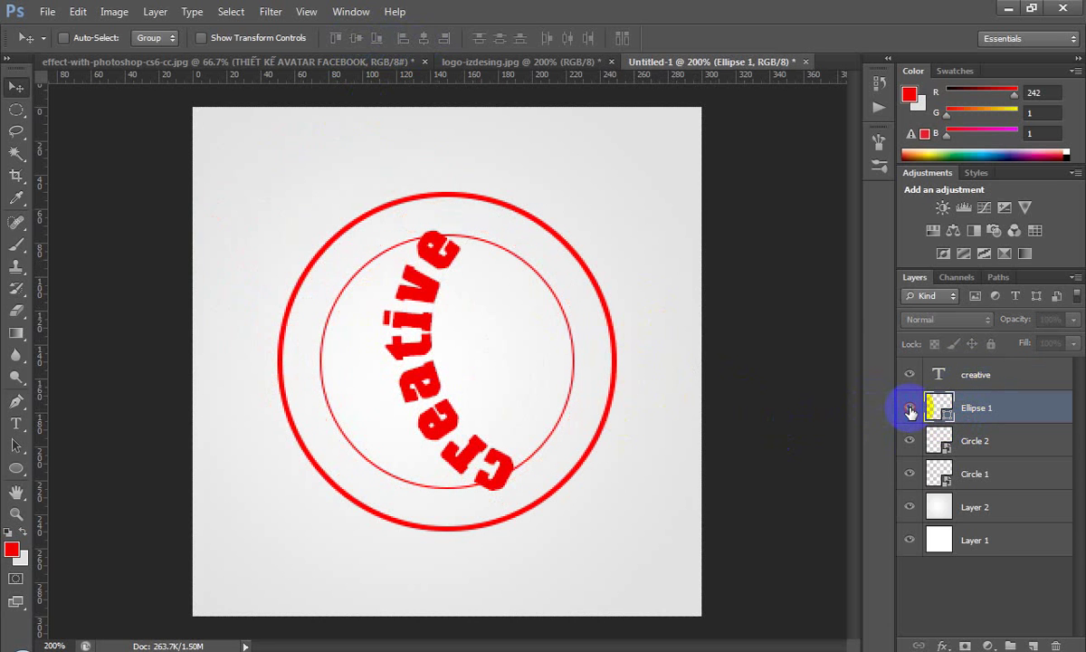
left_click(910, 409)
left_click(909, 409)
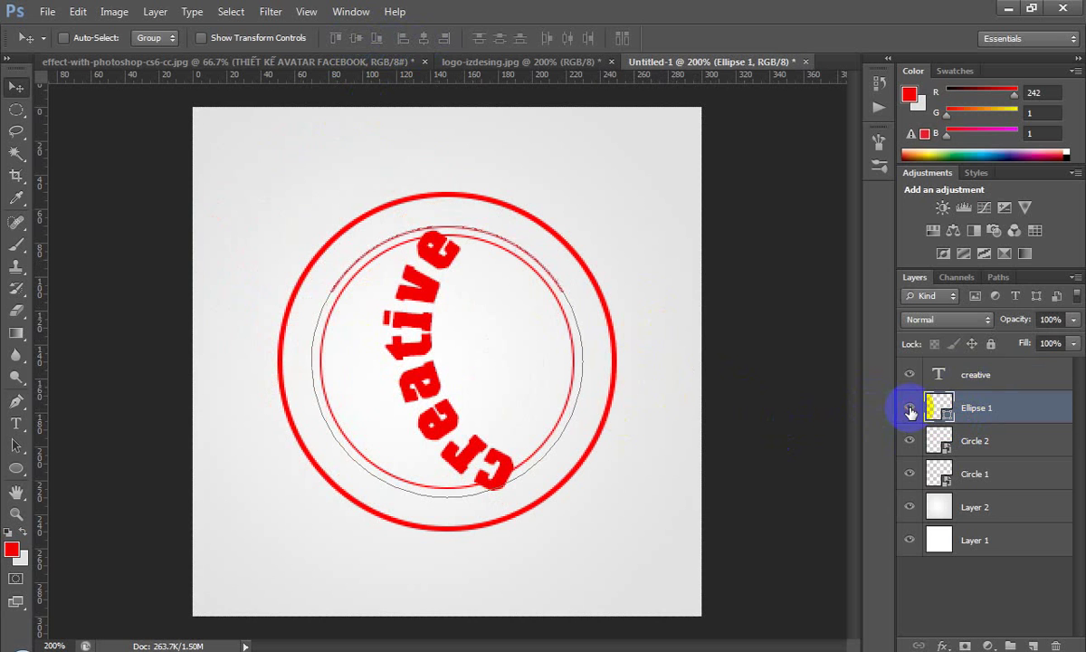
left_click(987, 388)
key("Delete")
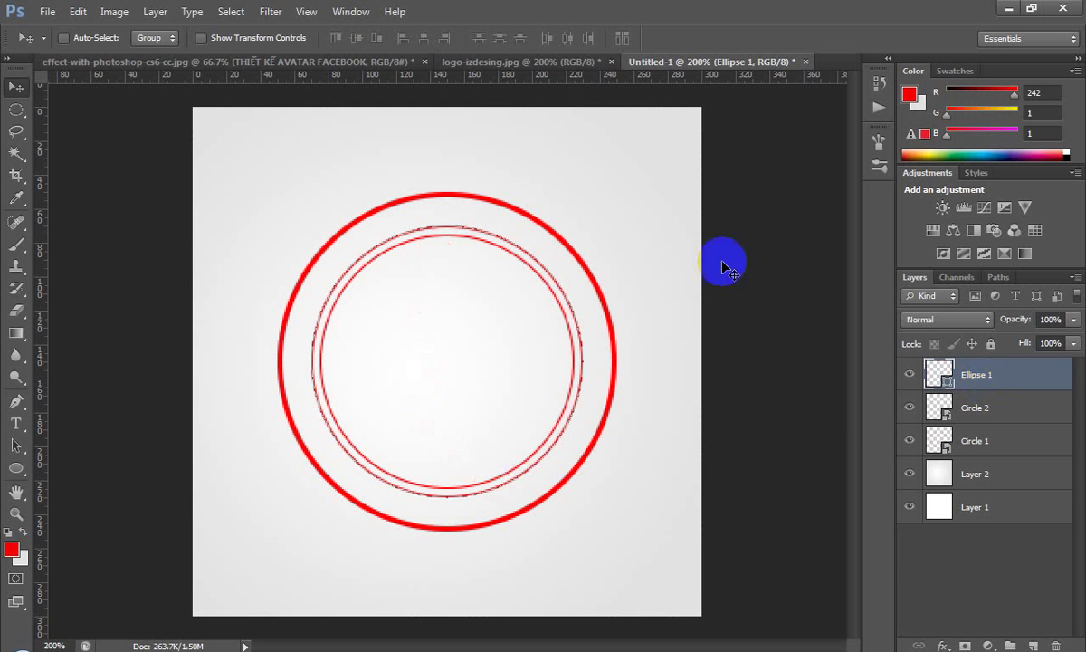
Set the text font to UTM Avo and start a text line on the inner circle path
key("t")
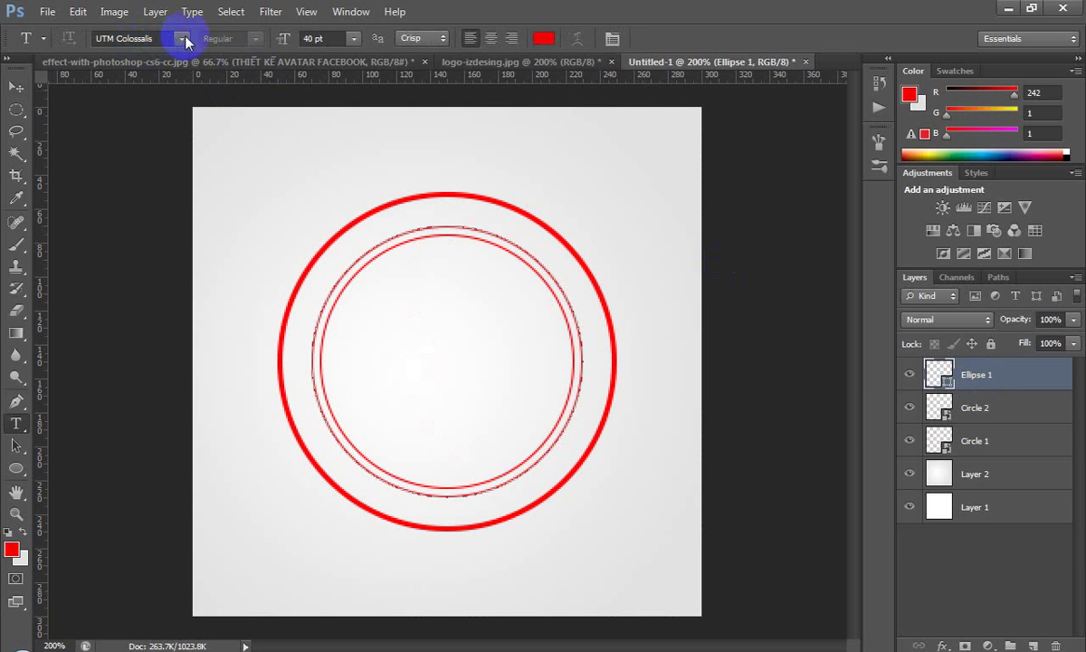
left_click(181, 38)
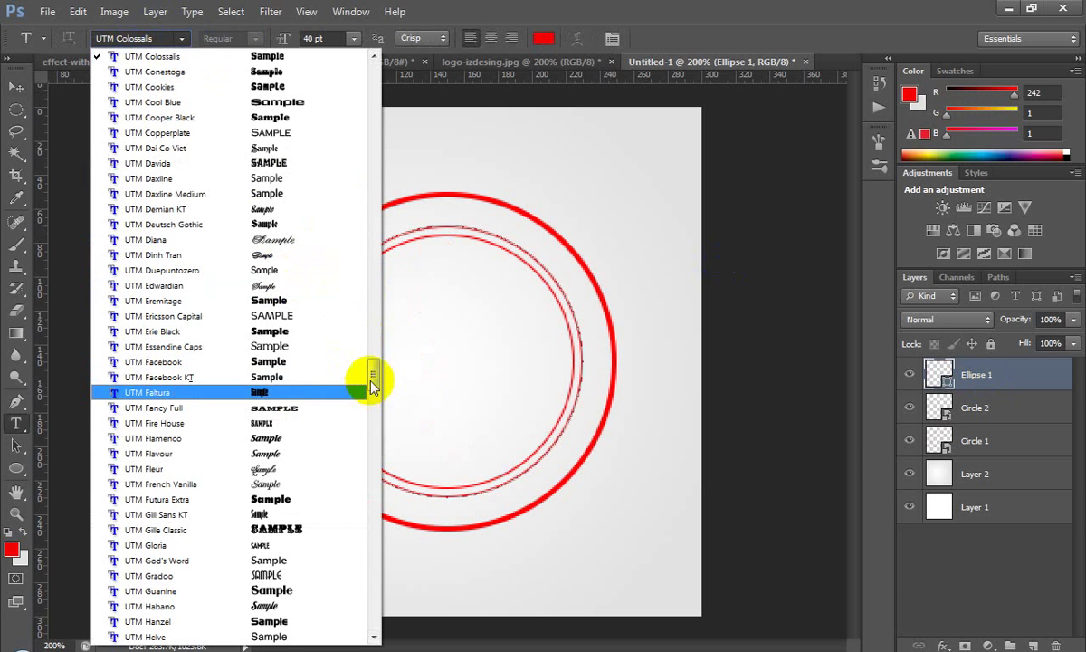
mouse_move(371, 375)
left_mouse_down()
mouse_move(372, 318)
mouse_move(372, 328)
left_mouse_up()
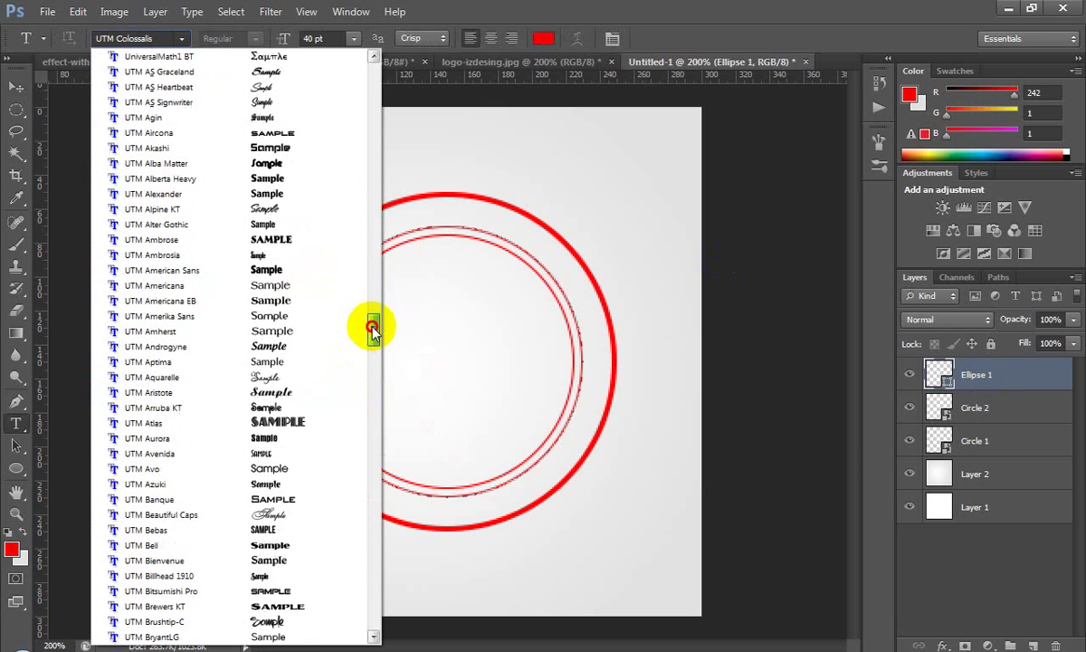
left_click(145, 469)
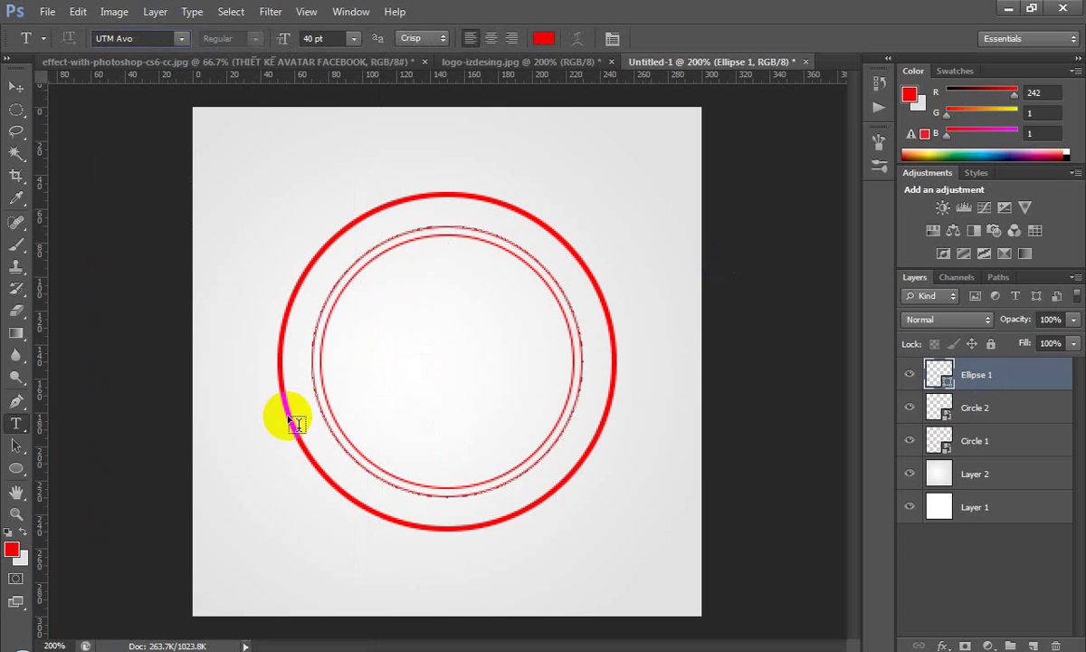
left_click(432, 224)
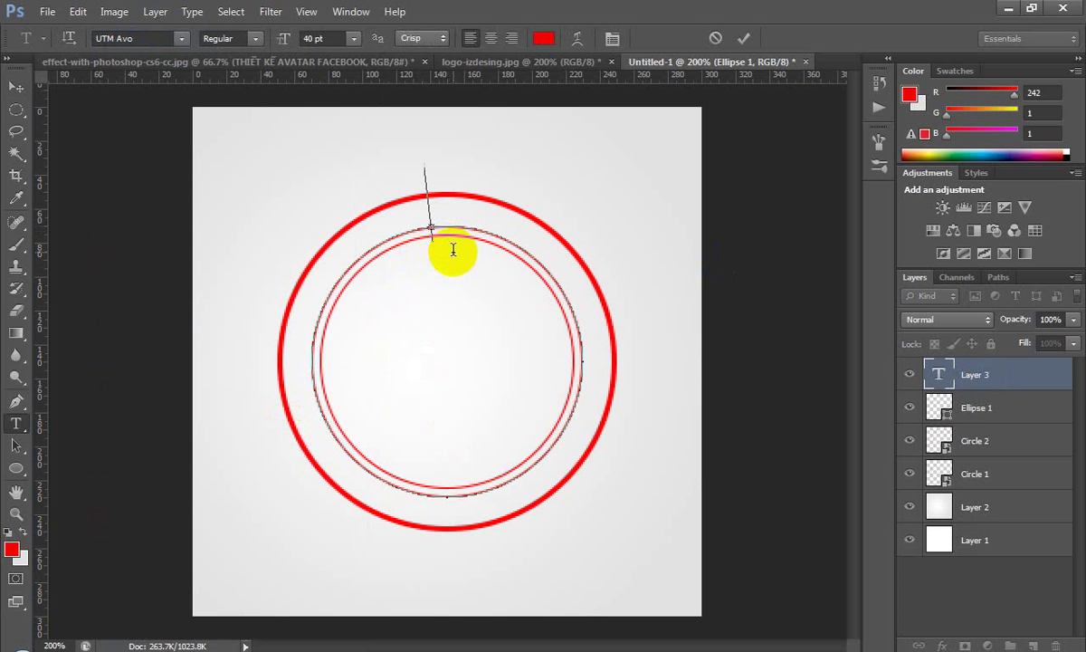
Type 'CREATIVE DESIGN' along the circle path and resize it to 18 pt
type("C")
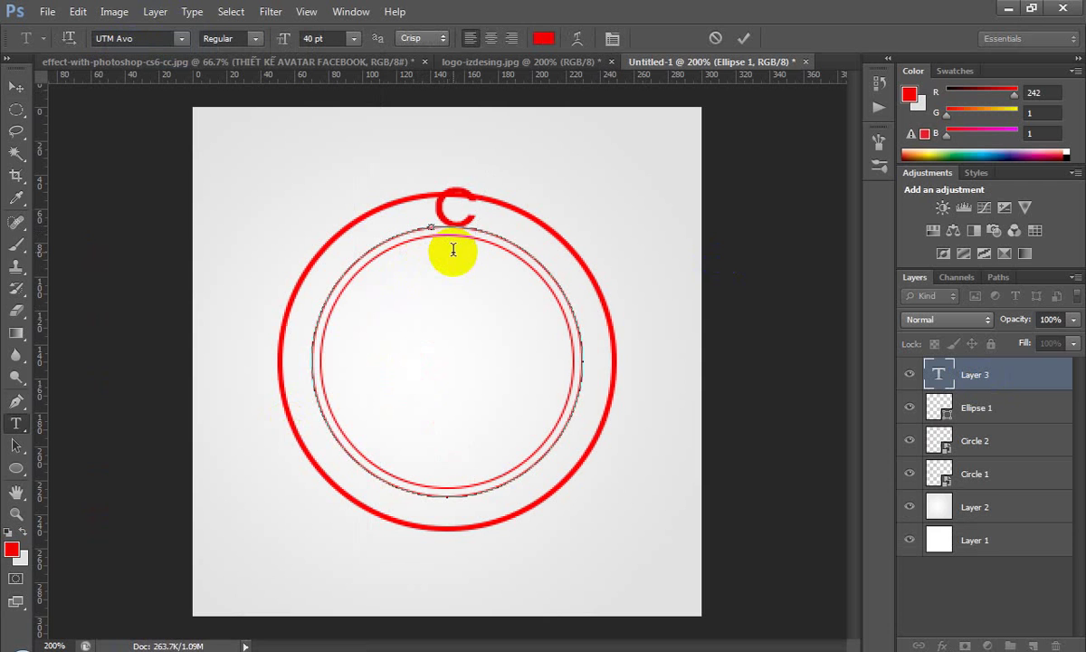
key("BackSpace")
type("CREAT")
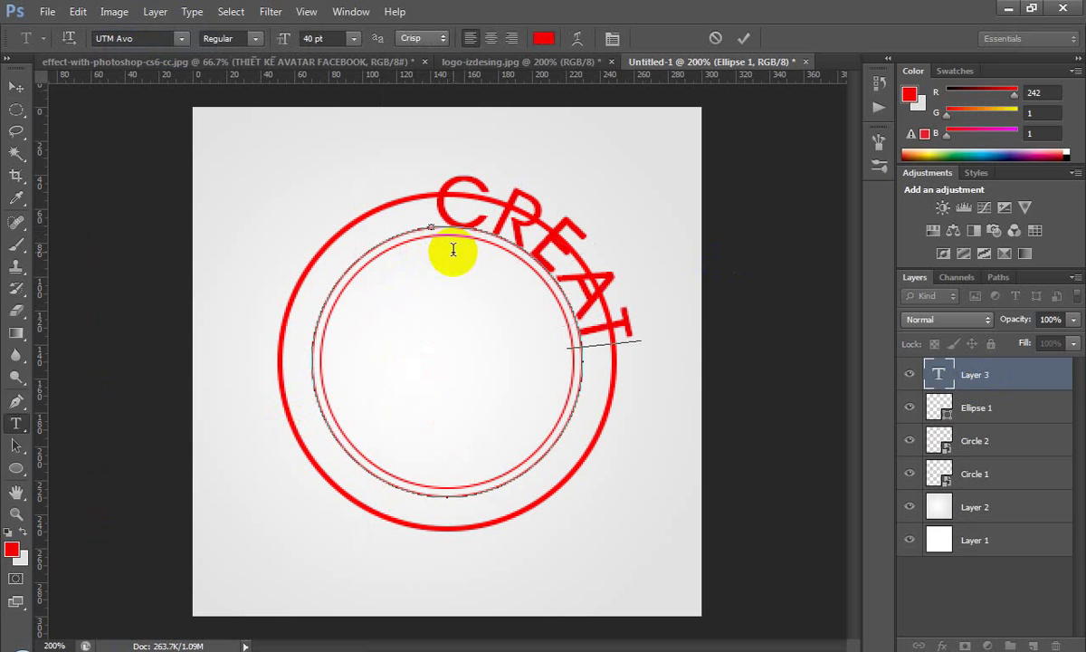
type("IVE DE")
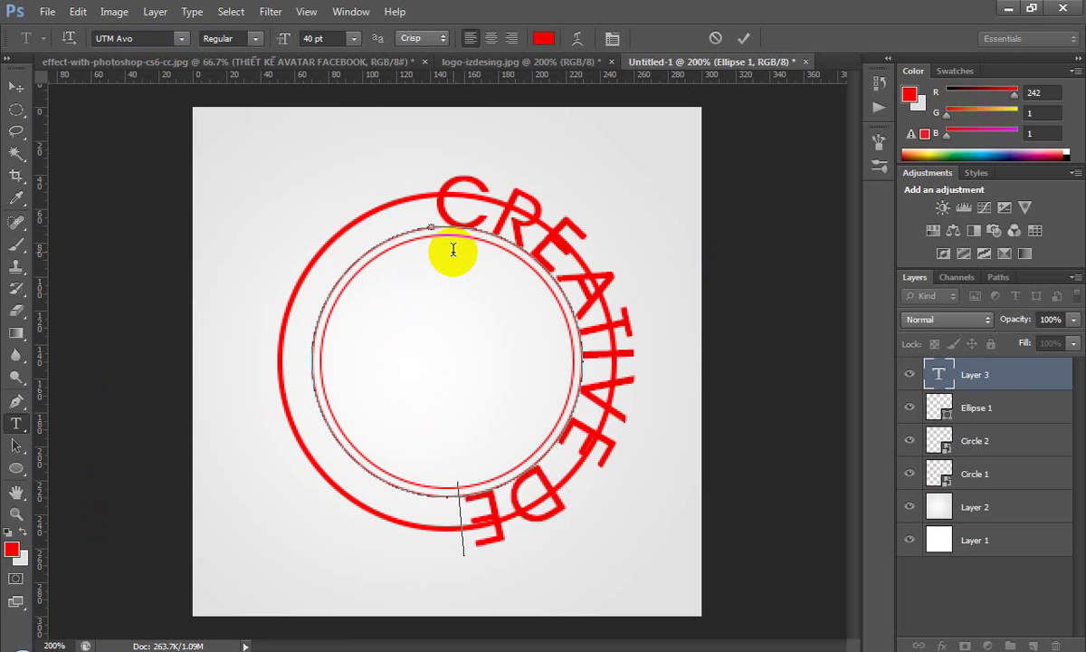
type("SIGN")
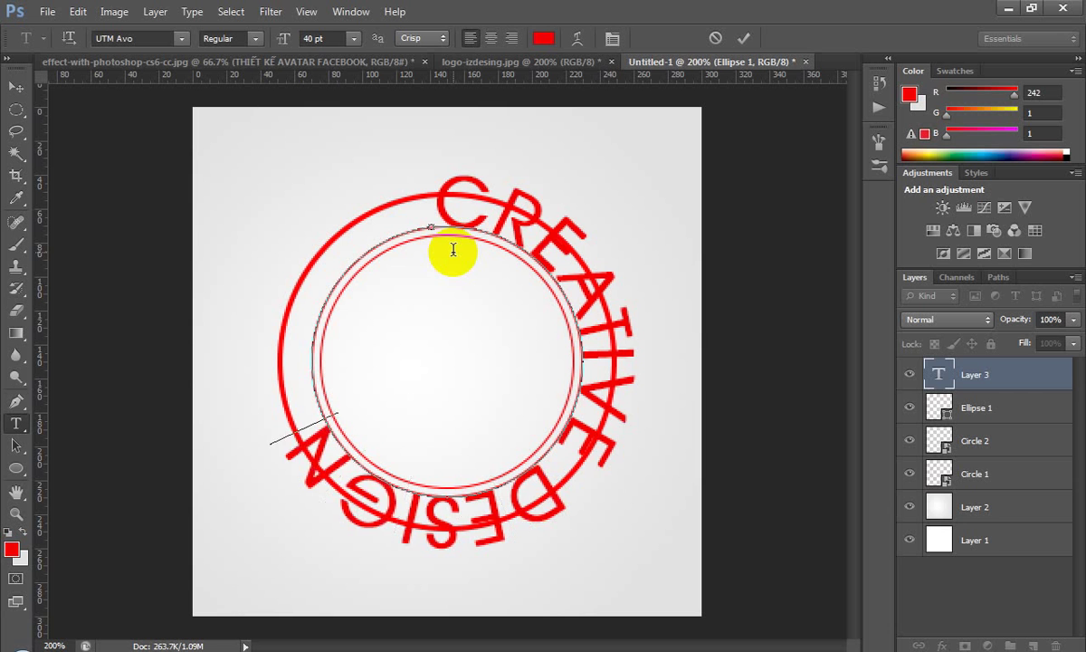
key("ctrl+a")
left_click(317, 38)
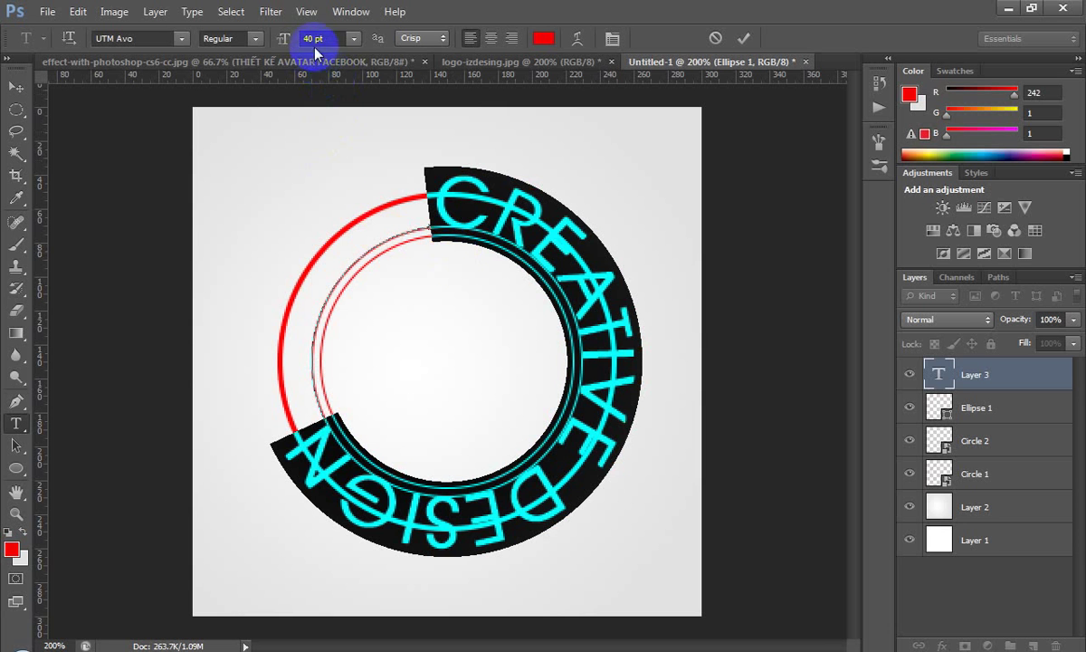
type("18")
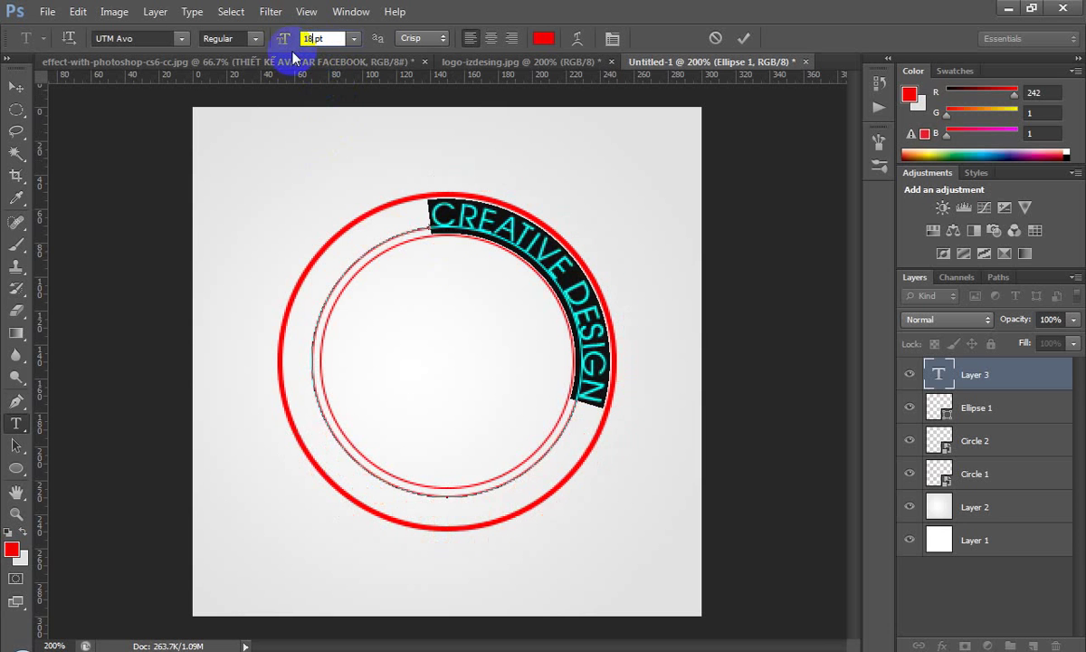
Append 'PHOTOSHOP TUTORIAL' after 'CREATIVE DESIGN' on the ring and commit the text
left_click(582, 400)
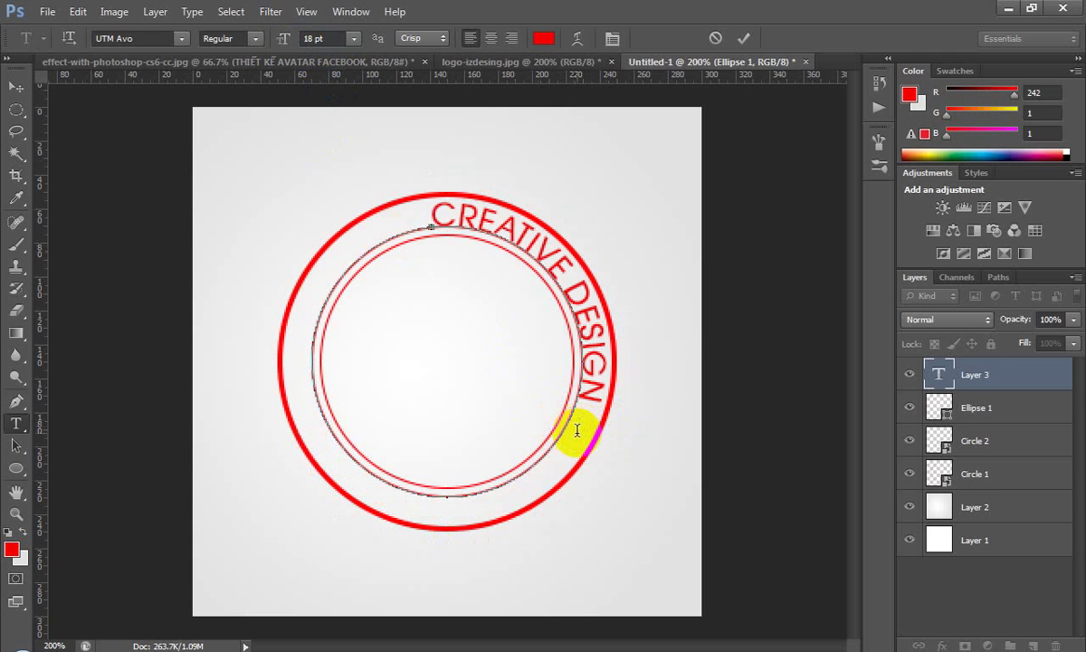
type("P")
type("HOT")
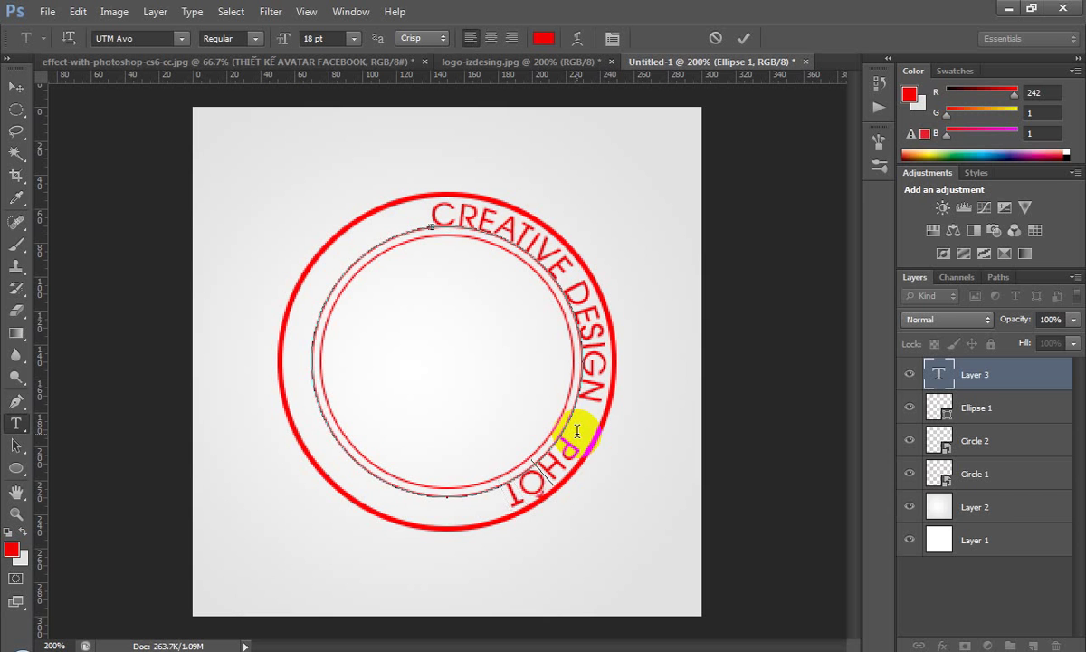
type("OSHO")
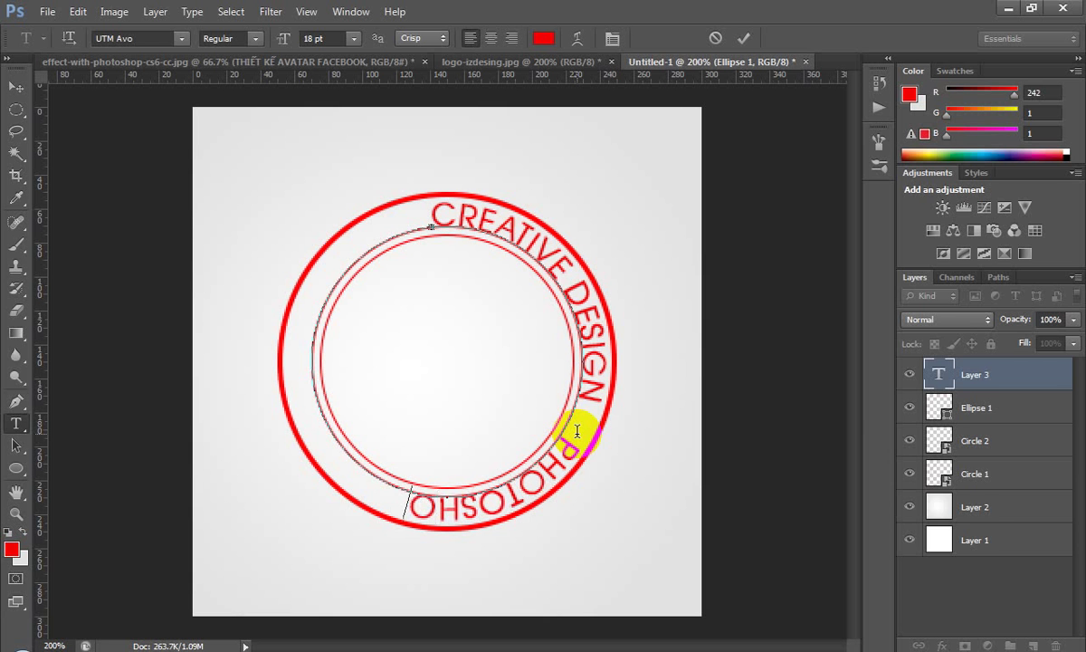
type("P TUTORI")
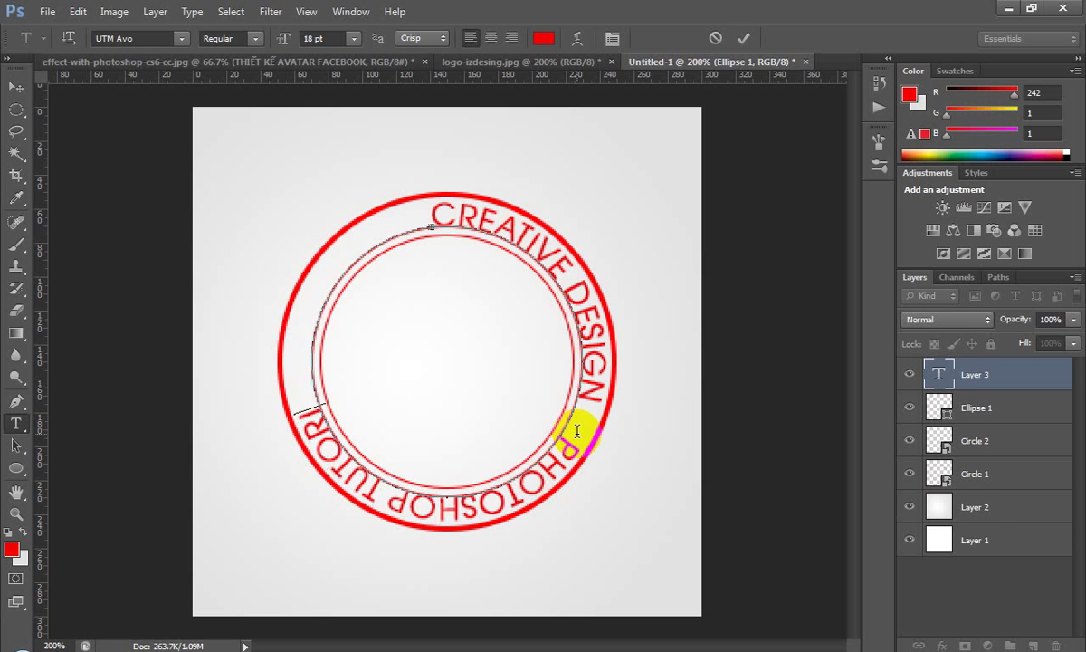
type("AL")
left_click(576, 432)
key("Escape")
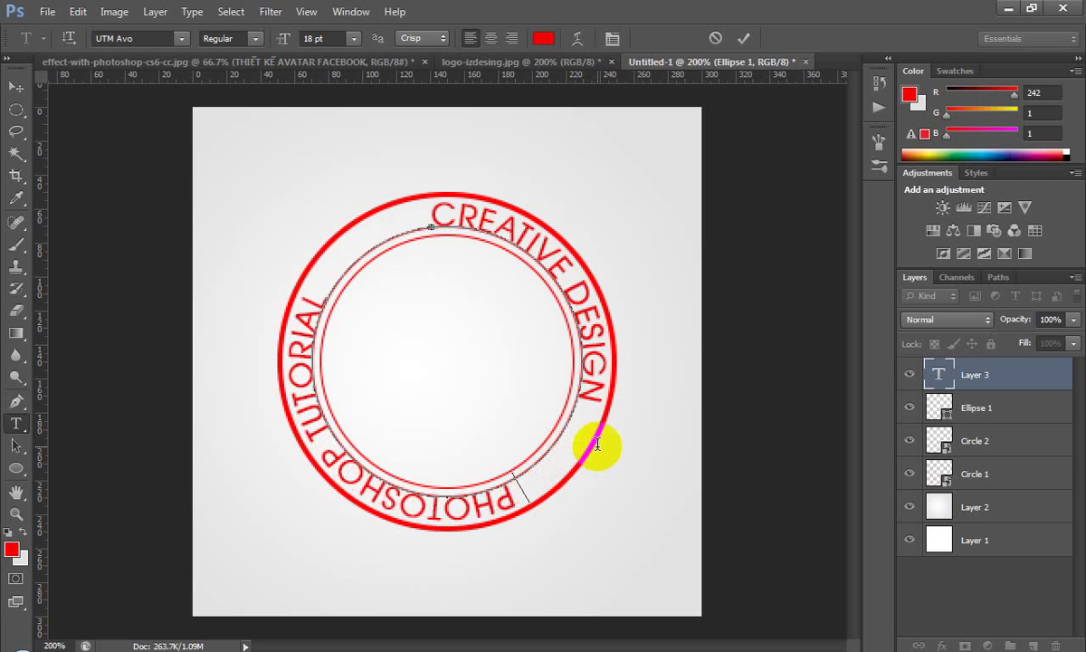
left_click(912, 366)
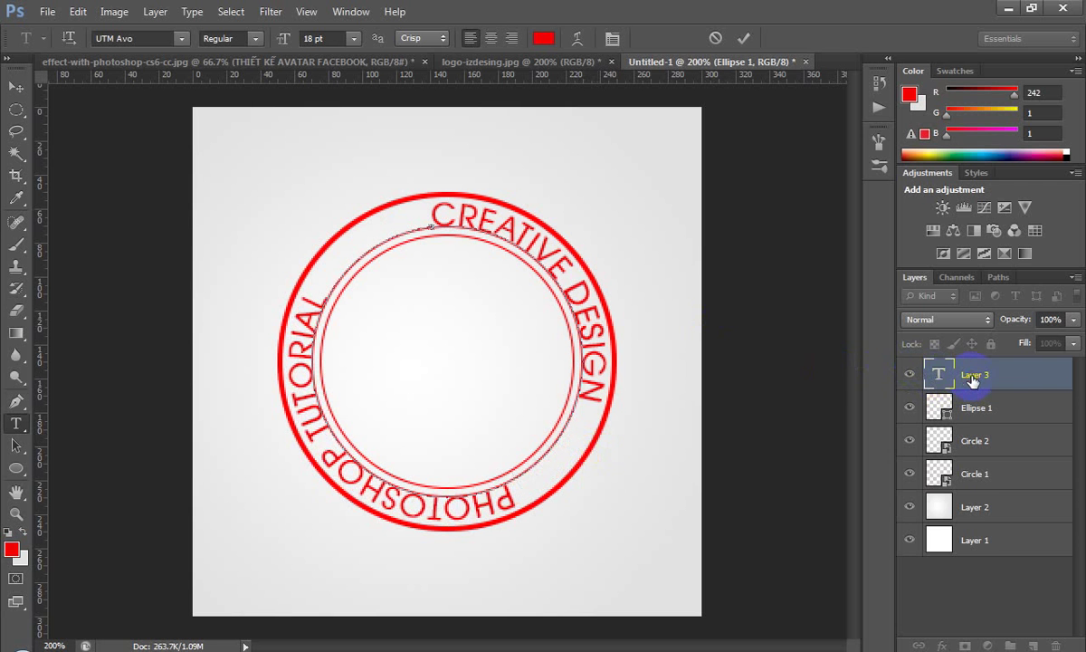
Rotate the ring text about -55.91° so 'CREATIVE DESIGN' arcs across the top
key("ctrl+t")
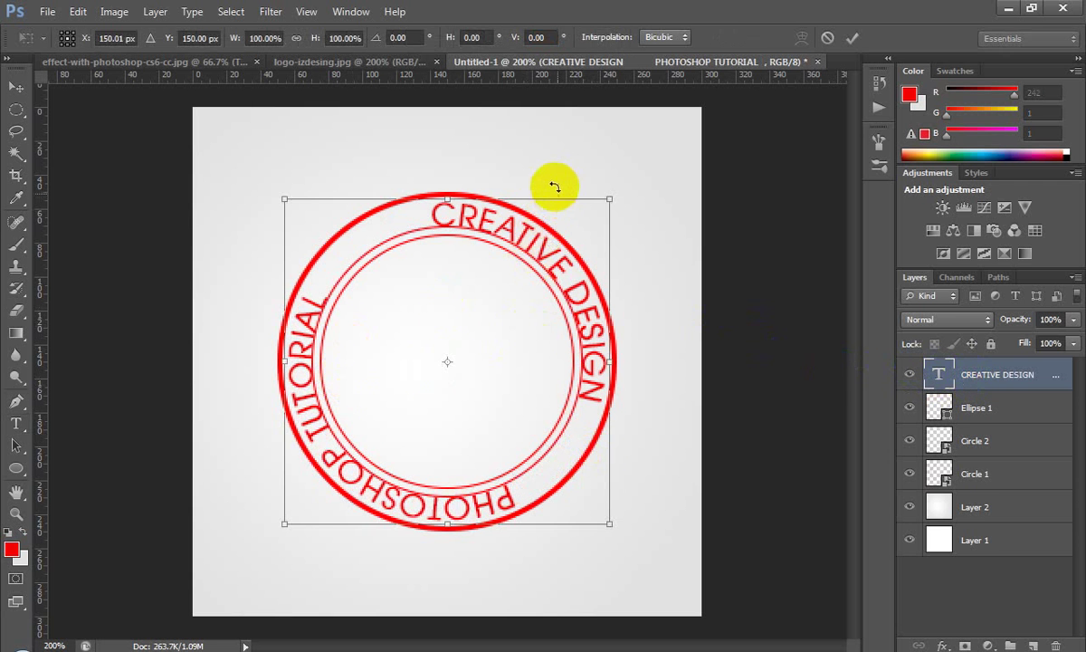
mouse_move(524, 160)
left_mouse_down()
mouse_move(303, 263)
mouse_move(276, 428)
mouse_move(266, 422)
mouse_move(372, 286)
mouse_move(403, 299)
left_mouse_up()
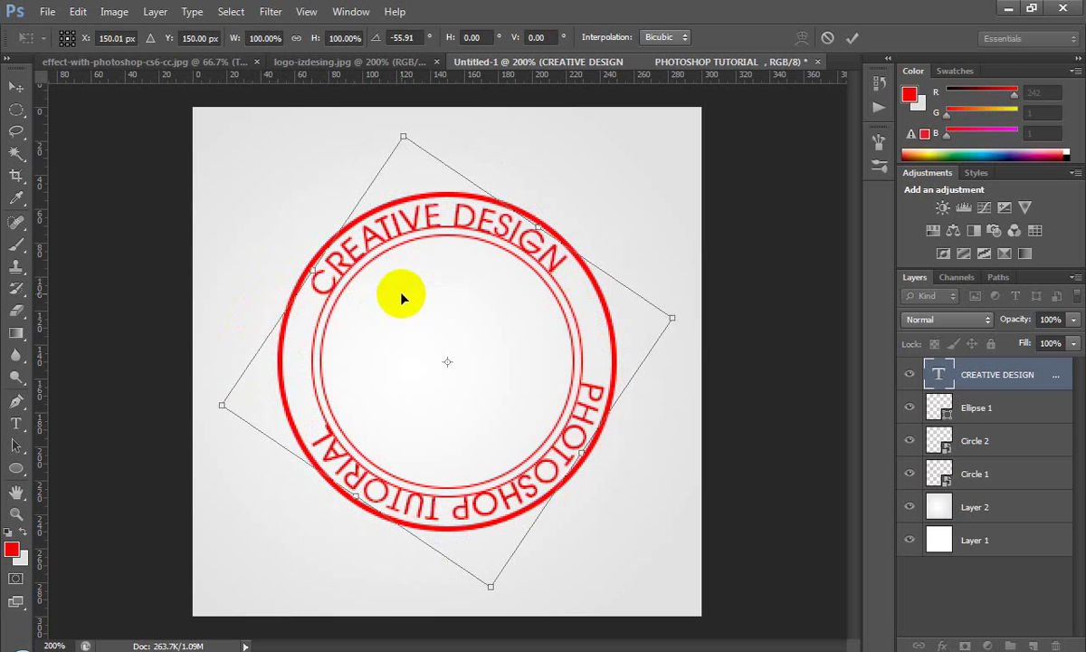
key("Return")
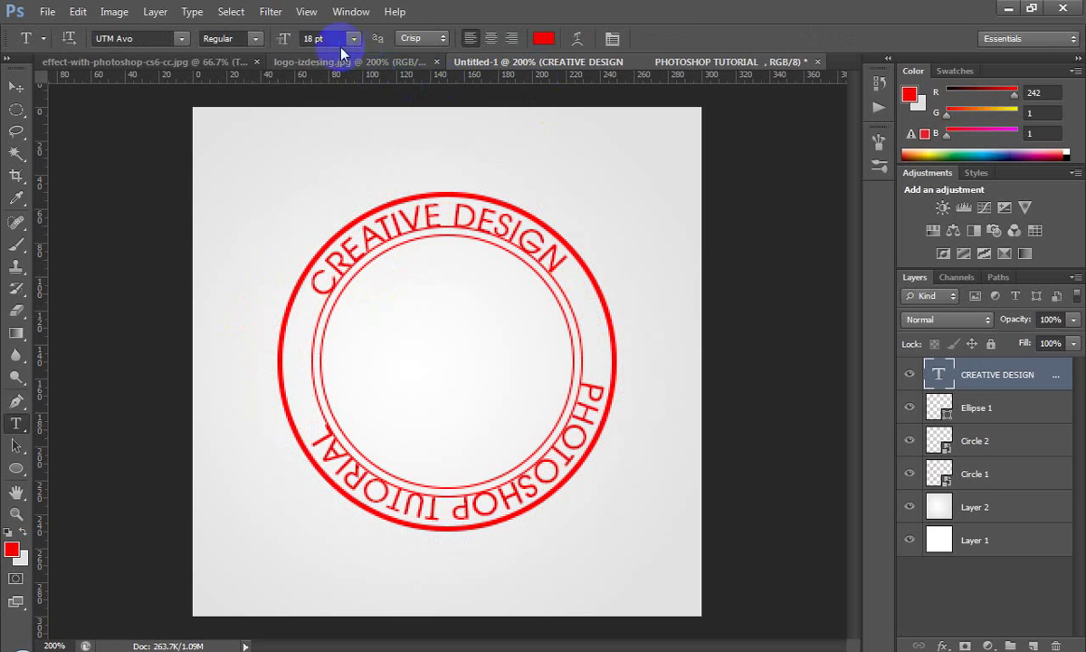
Change the ring text font style from Regular to Bold, then reselect Ellipse 1
left_click(246, 39)
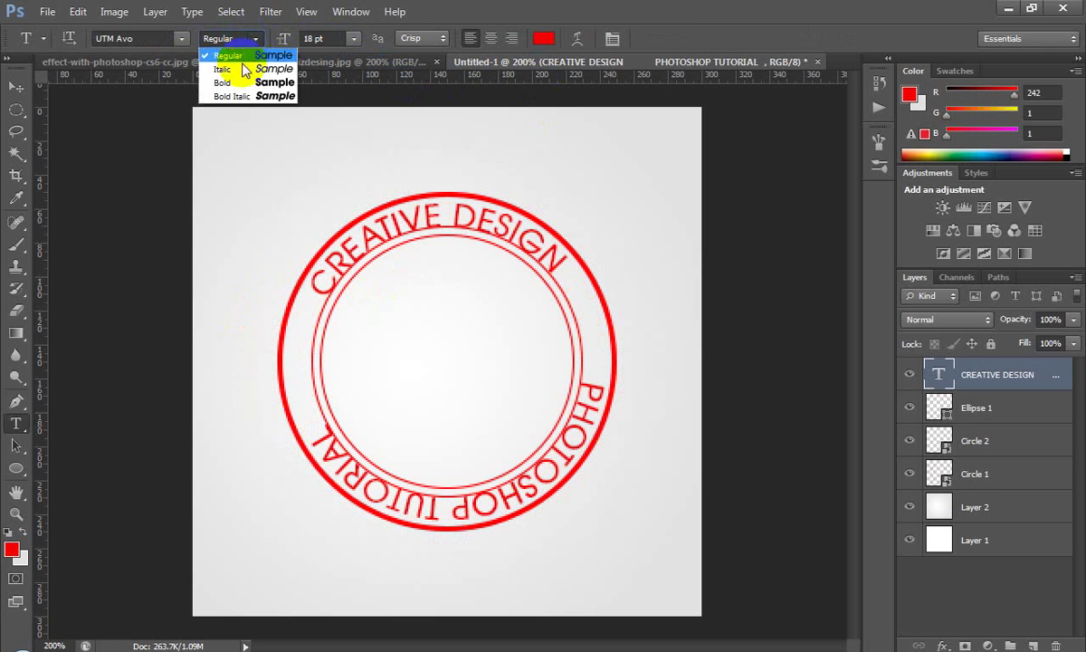
left_click(234, 81)
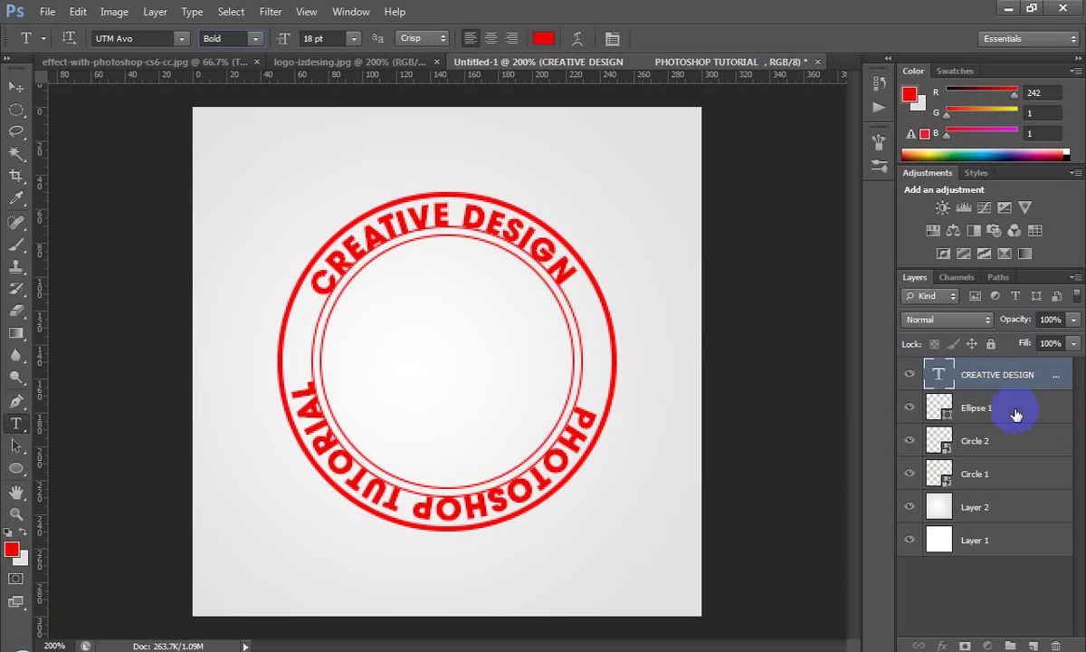
left_click(1014, 409)
left_click(980, 379)
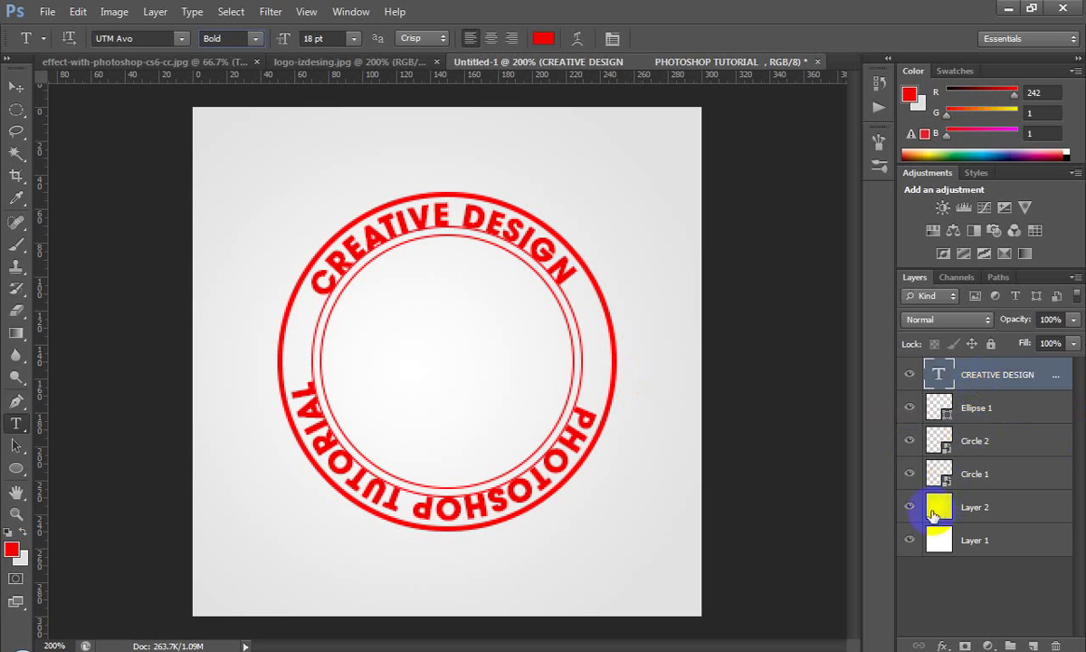
left_click(984, 414)
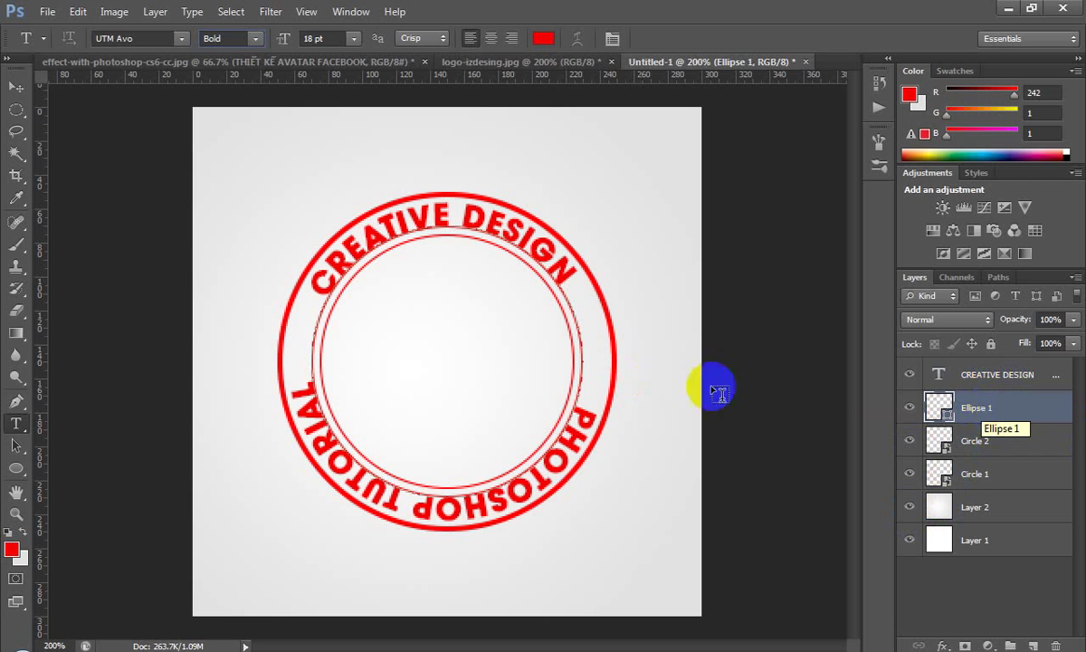
Scale the Ellipse 1 circle down to about 96.88% and apply the transform
left_click_drag(982, 410, 706, 380)
key("ctrl+t")
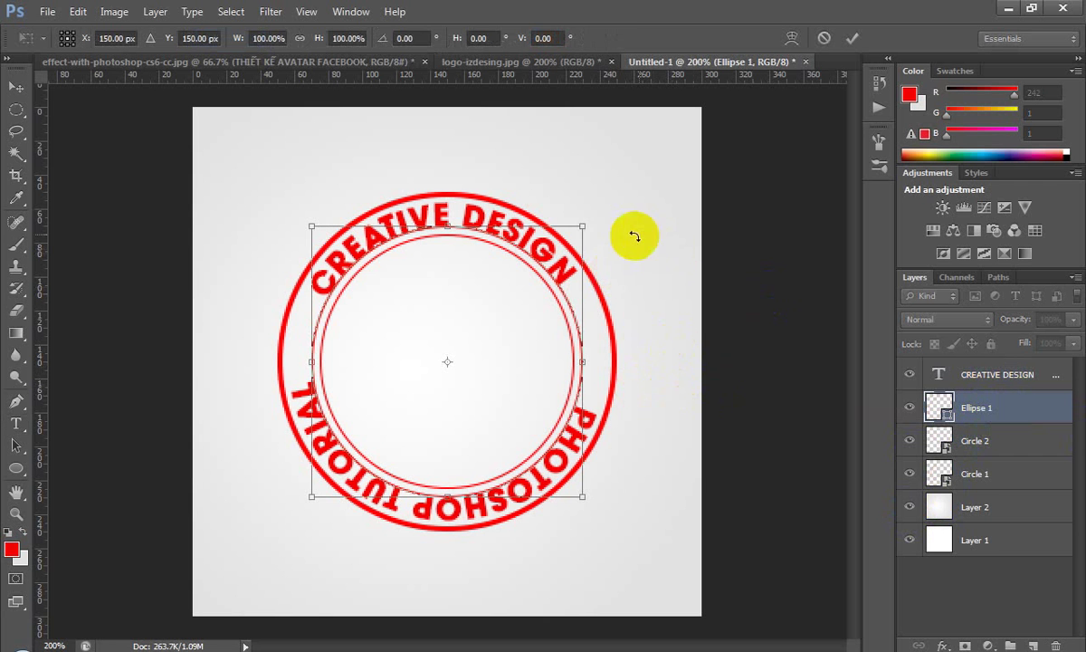
left_click_drag(582, 220, 579, 231)
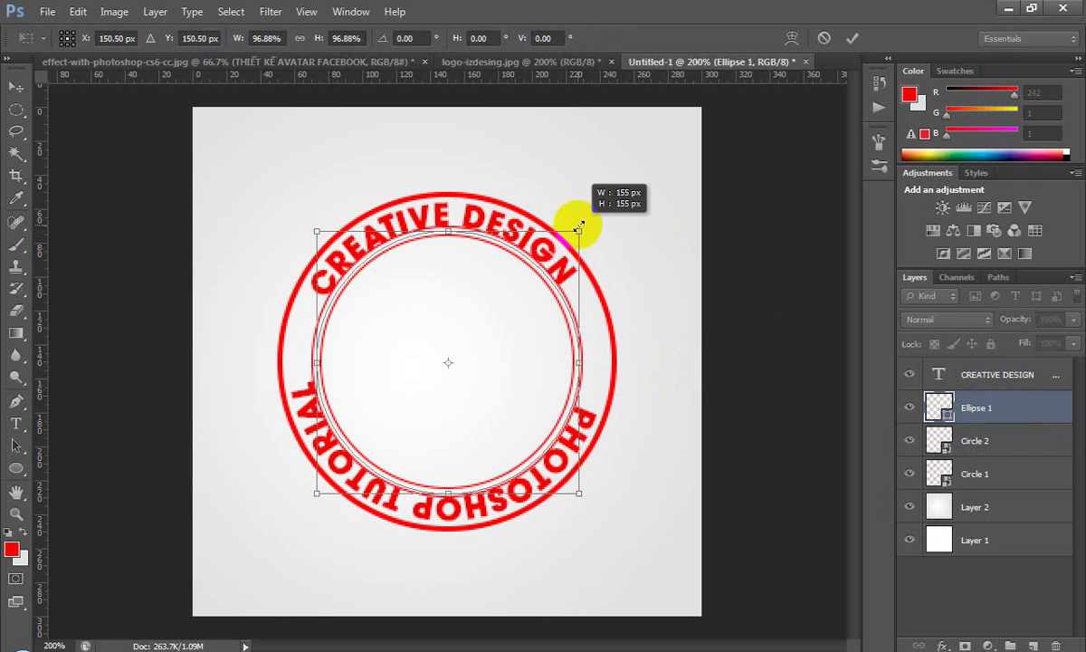
key("Return")
key("t")
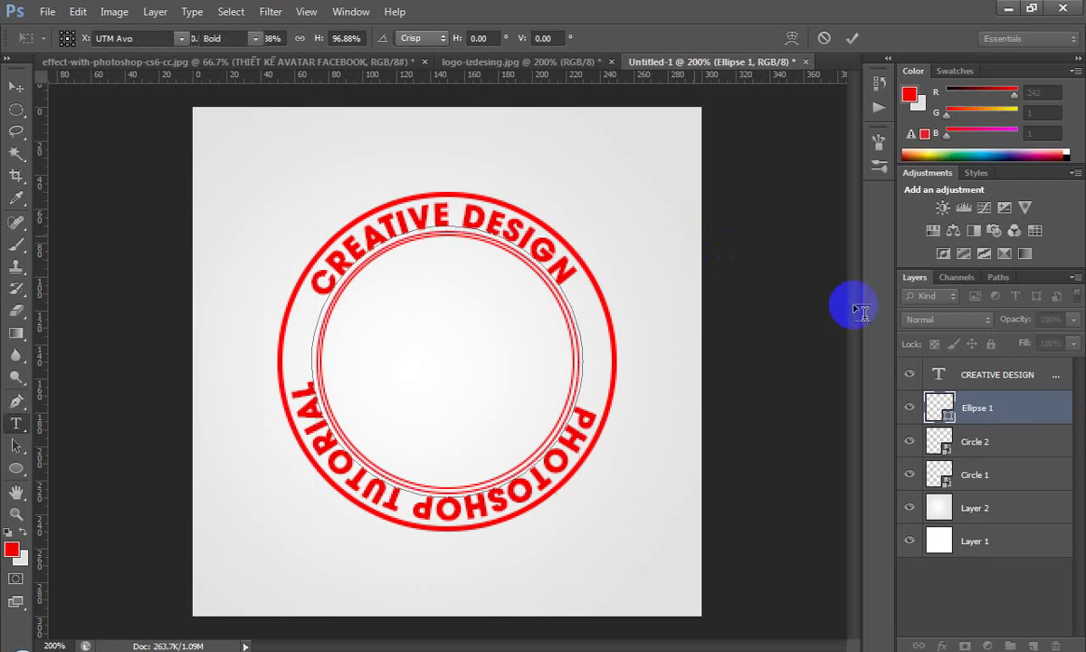
left_click(15, 86)
Delete the Ellipse 1 layer, then select the CREATIVE DESIGN text and Circle 2 layers
key("Delete")
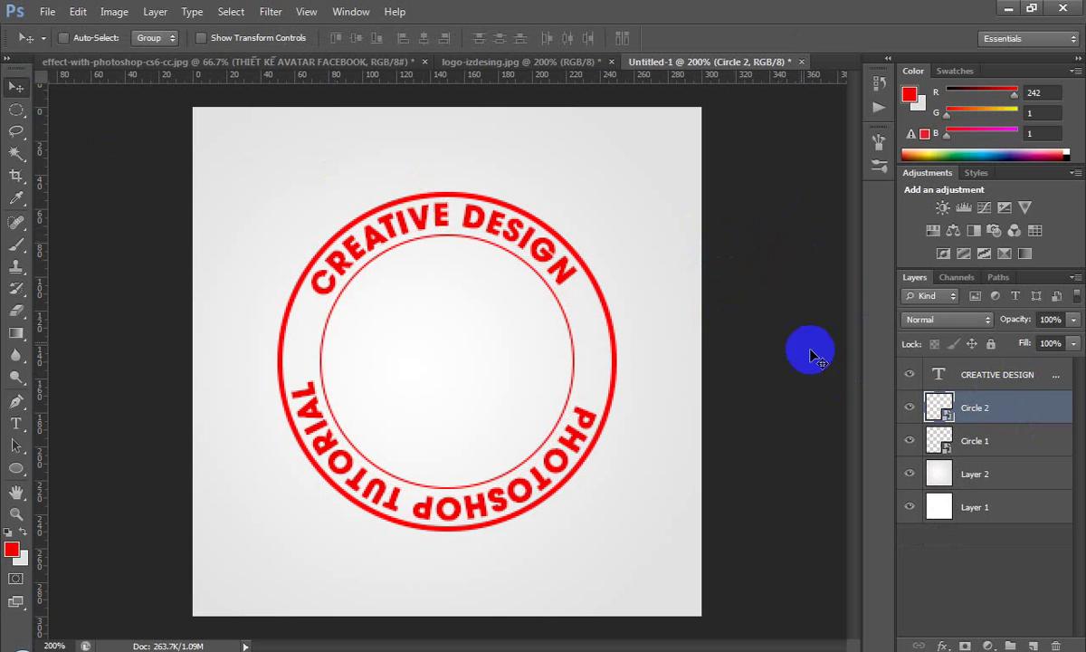
left_click_drag(703, 322, 613, 358)
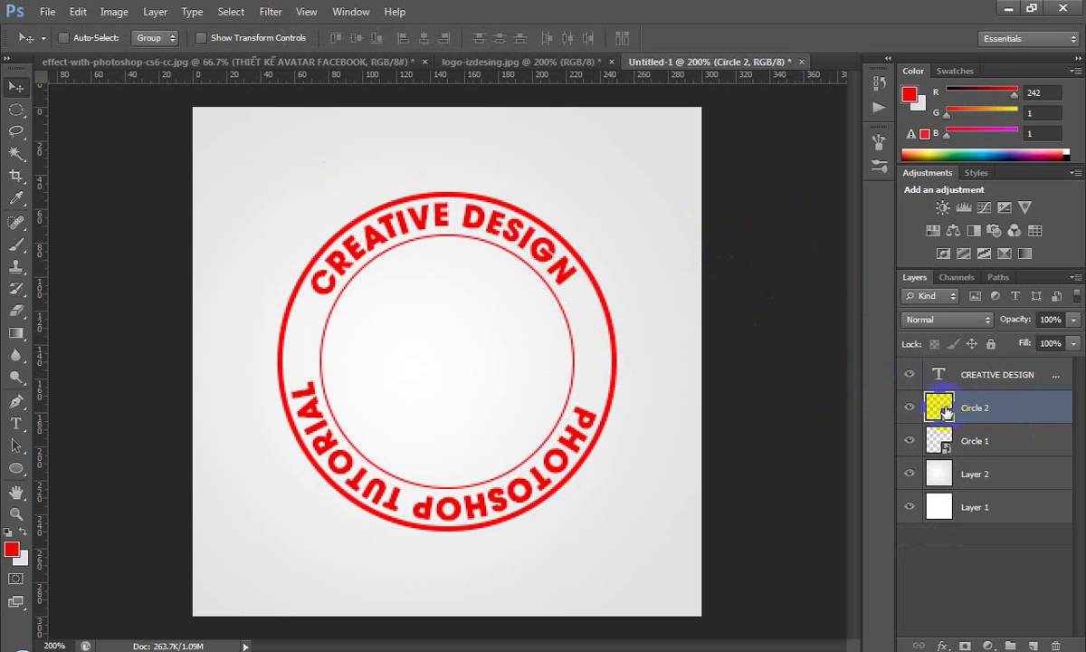
left_click(923, 373)
key("t")
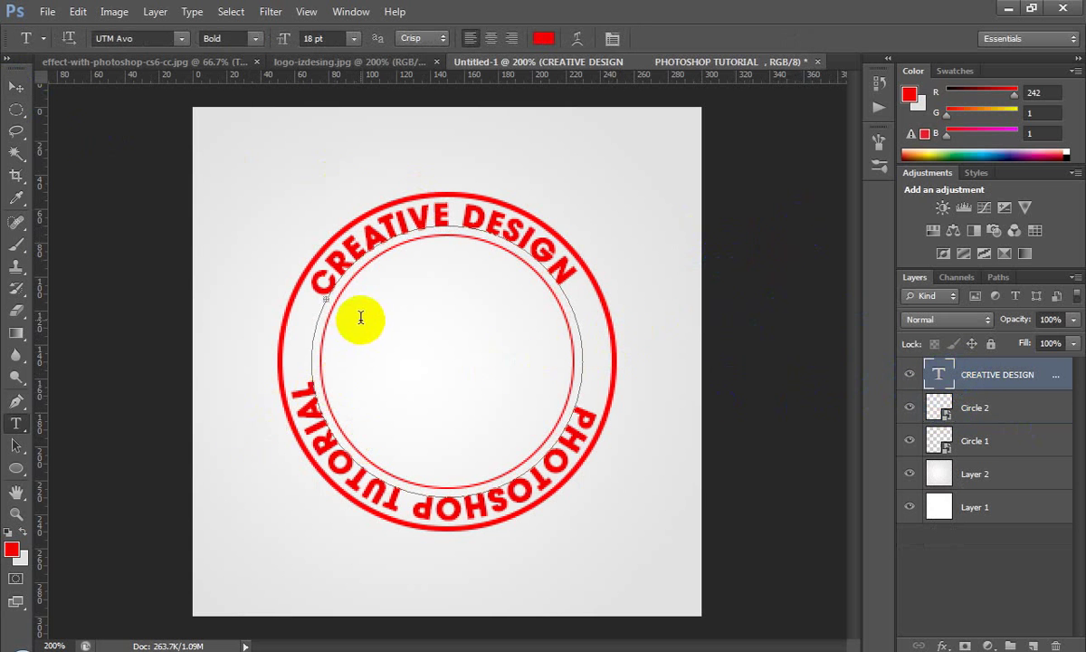
left_click(387, 367)
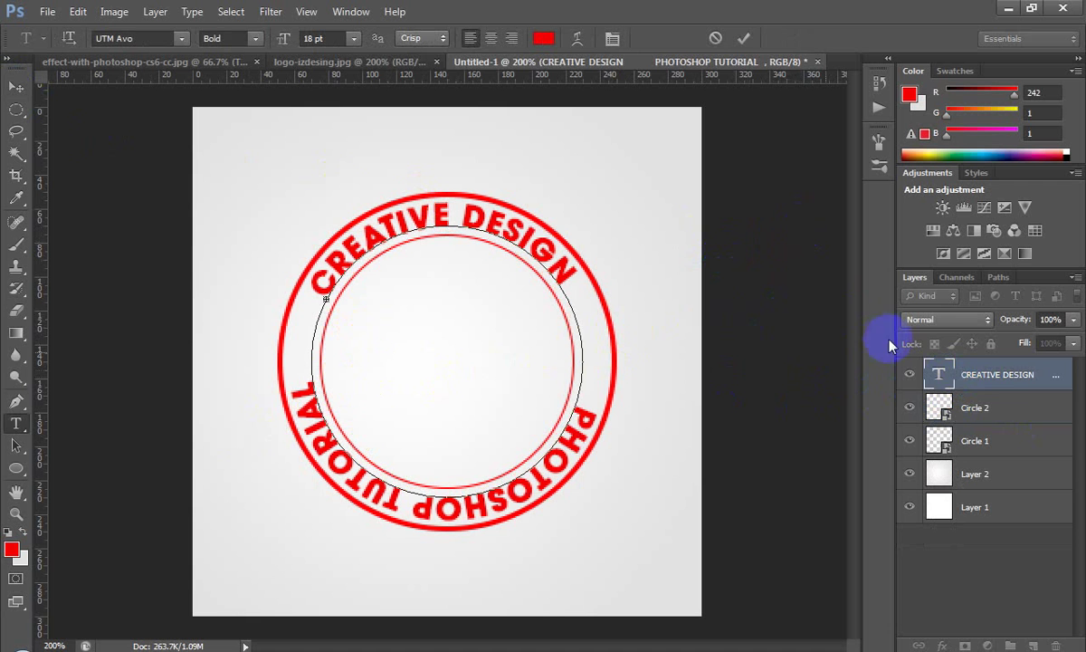
left_click(939, 408)
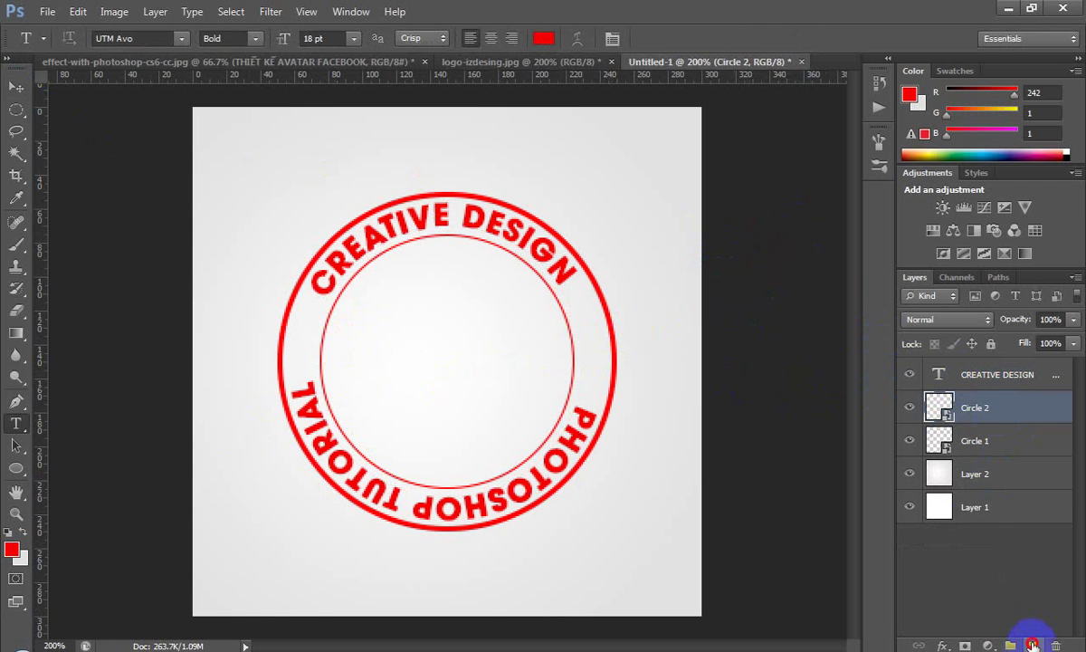
Add an empty Layer 3 above Circle 2 and briefly edit the CREATIVE DESIGN ring text
left_click(1032, 644)
left_click(403, 369)
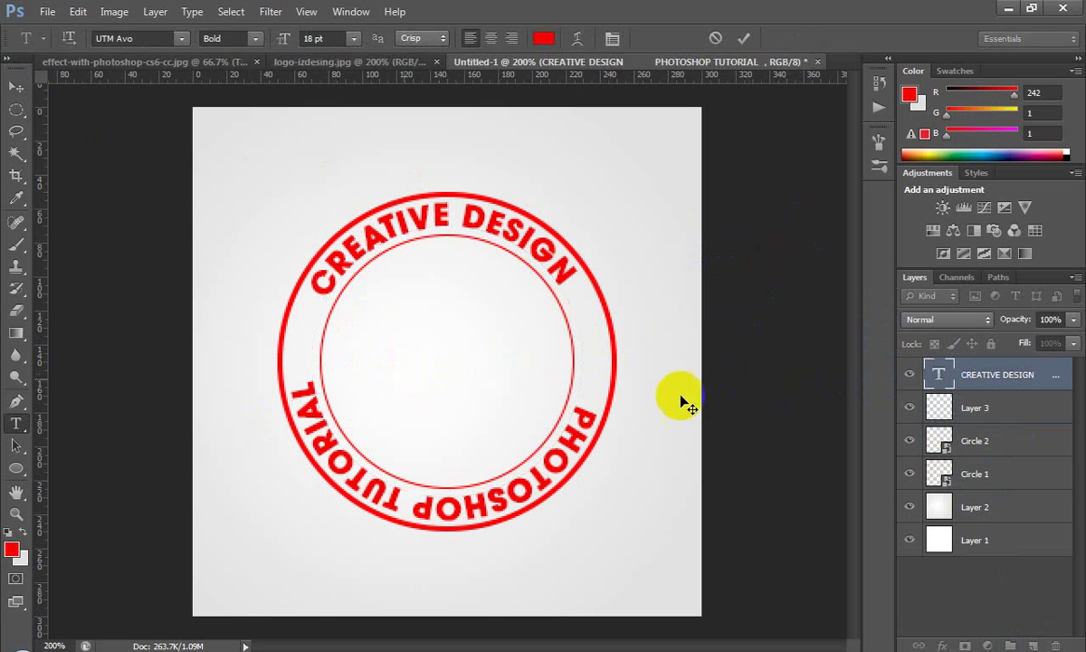
left_click(1032, 374)
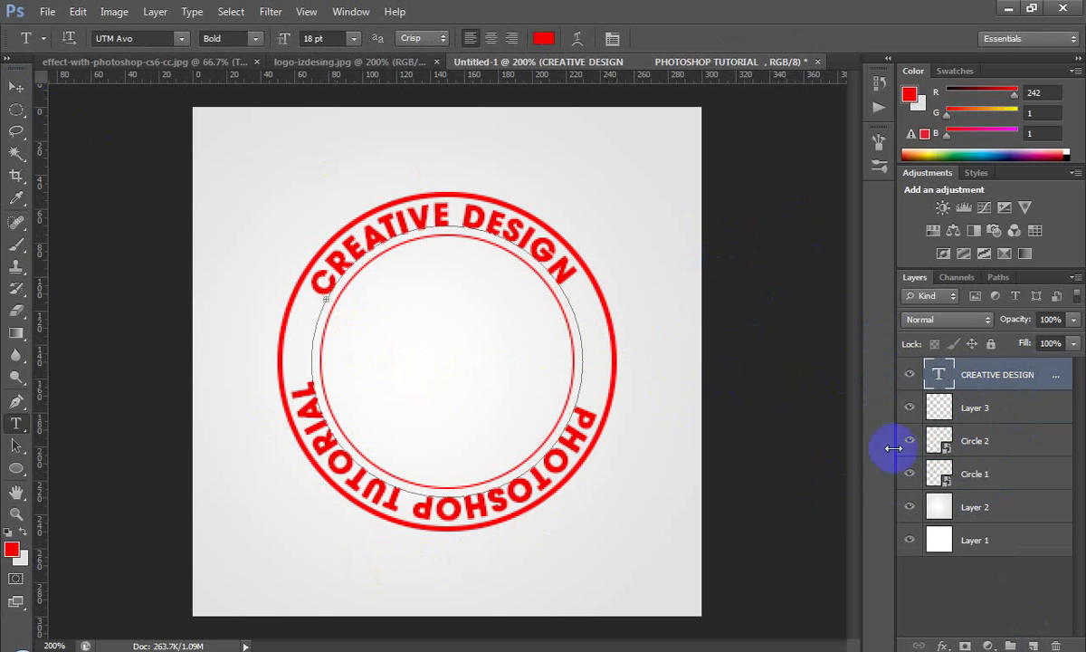
Inspect the CREATIVE DESIGN path's options in the Paths list, then select Layer 3
left_click(998, 278)
right_click(912, 302)
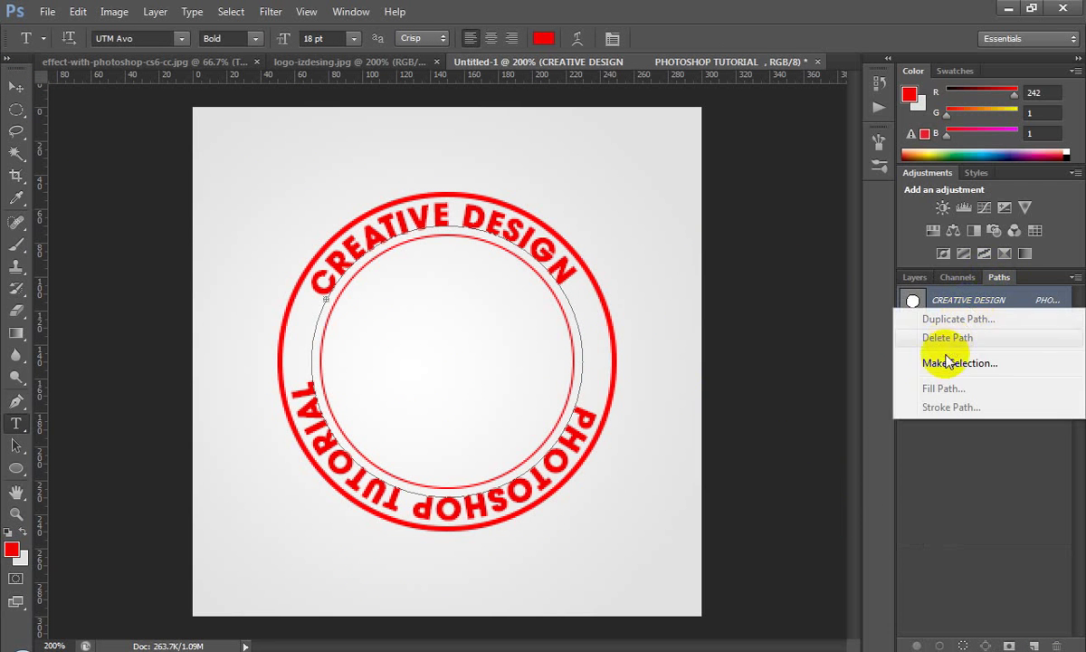
left_click(912, 301)
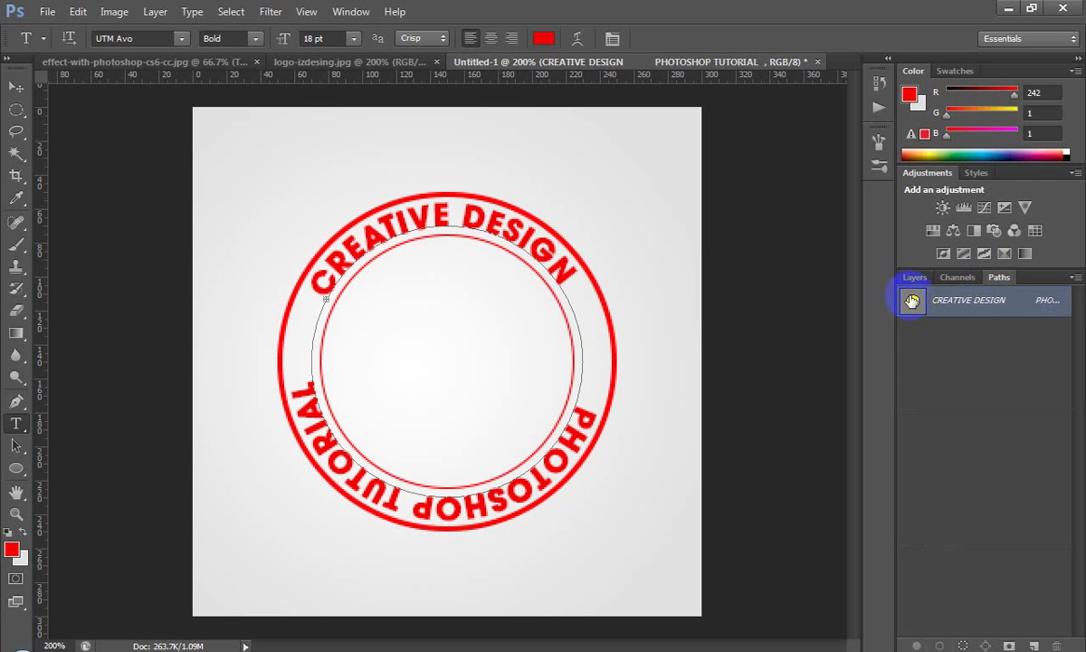
left_click(990, 305)
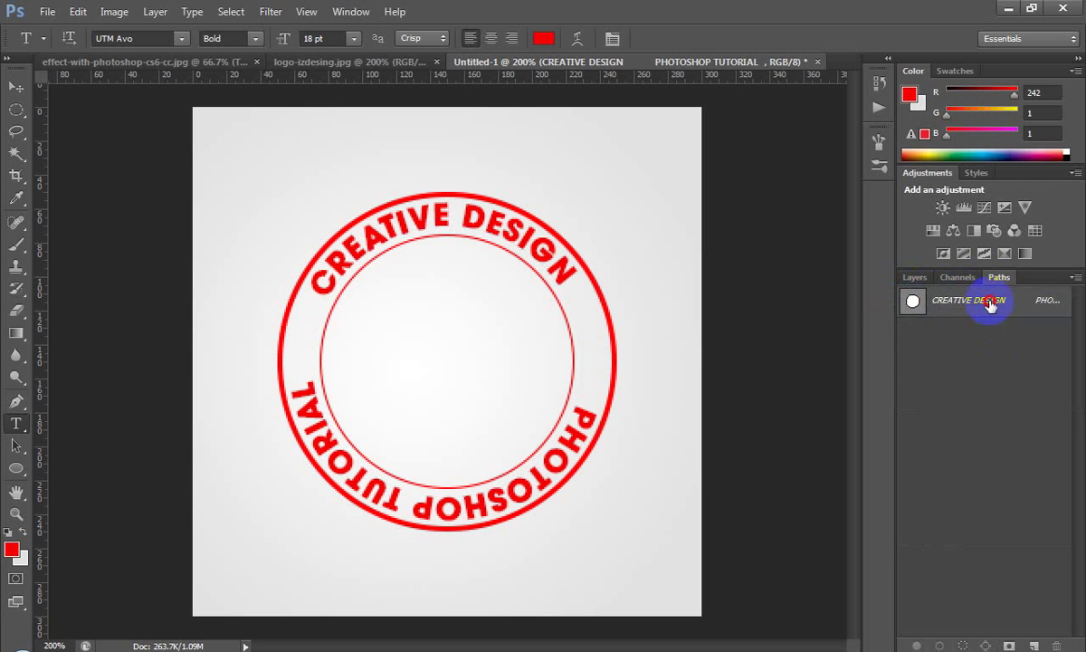
right_click(969, 307)
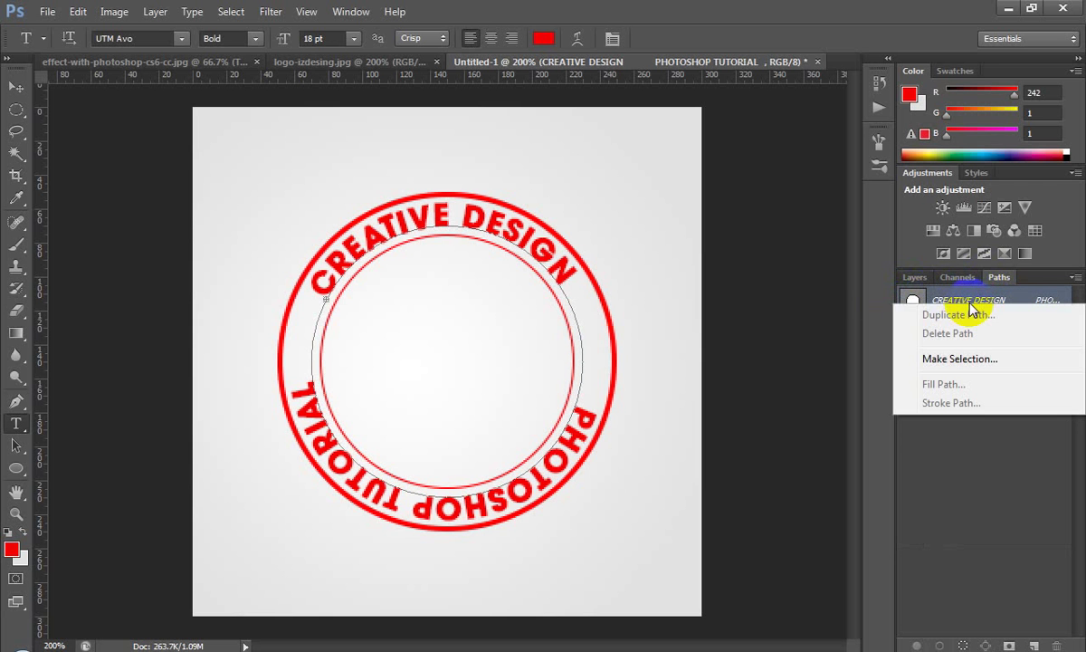
left_click(914, 277)
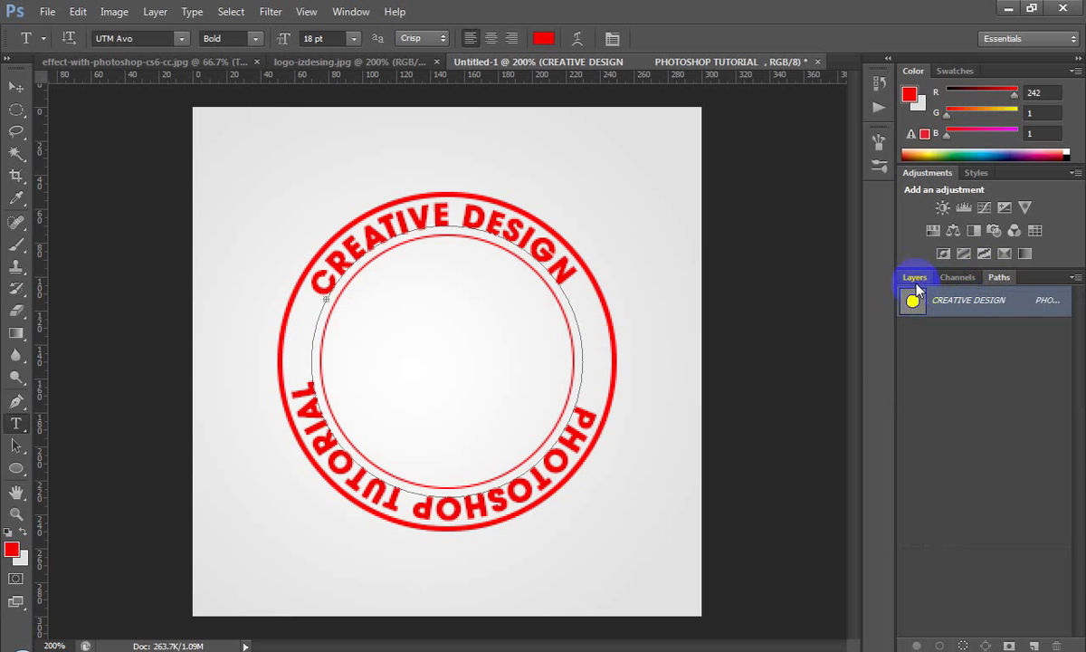
left_click(914, 277)
left_click(1002, 411)
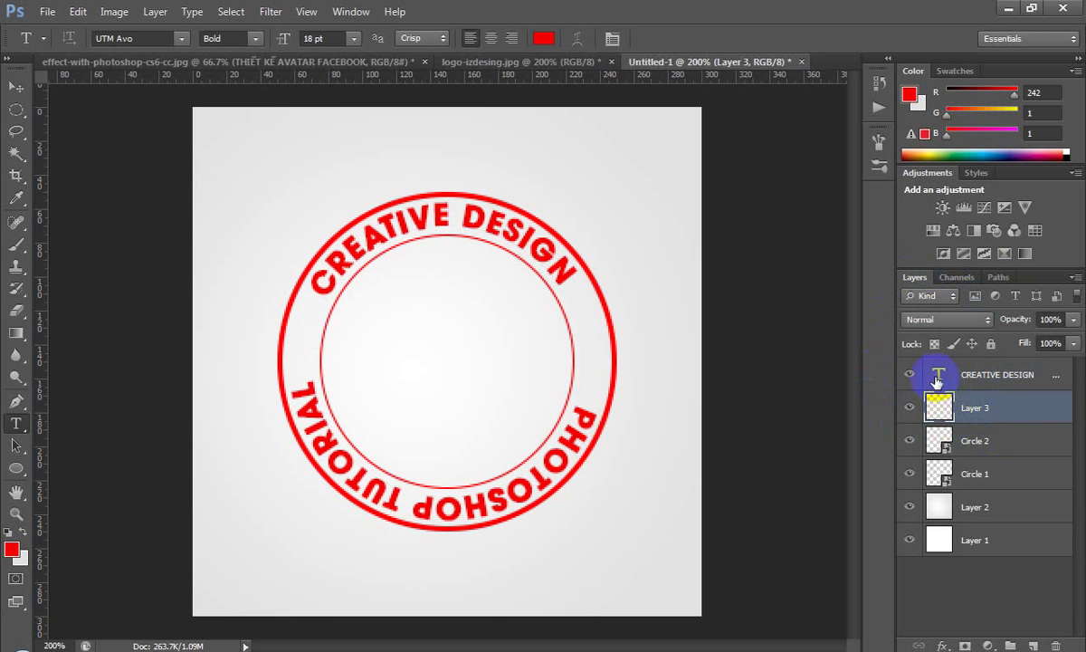
Convert the CREATIVE DESIGN text layer into a smart object and start new text below the ring
left_click(971, 377)
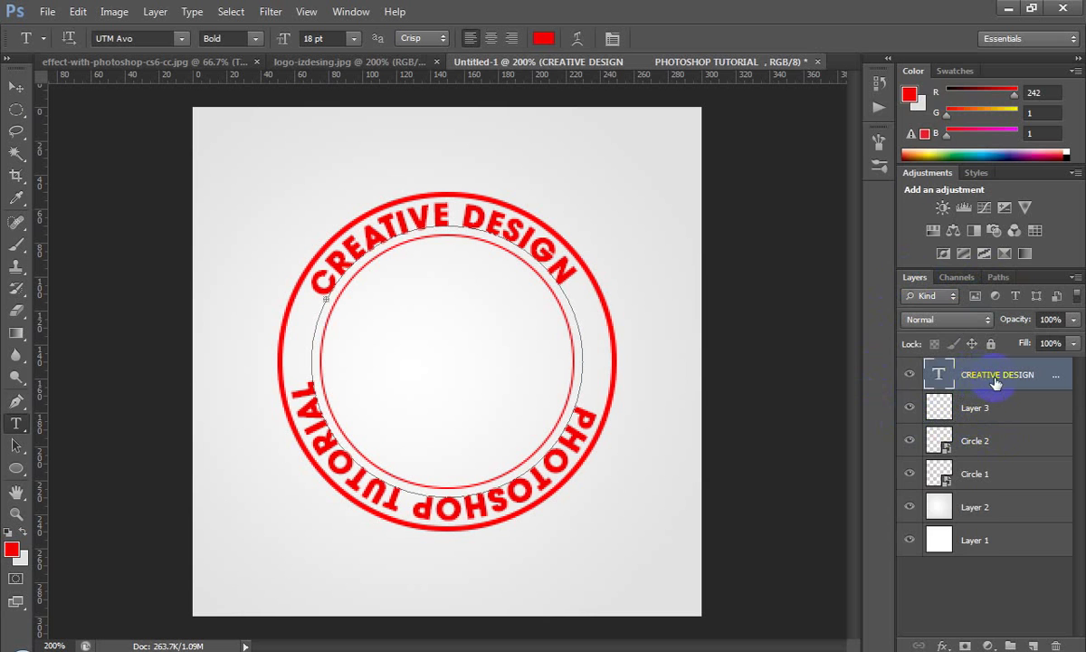
right_click(995, 382)
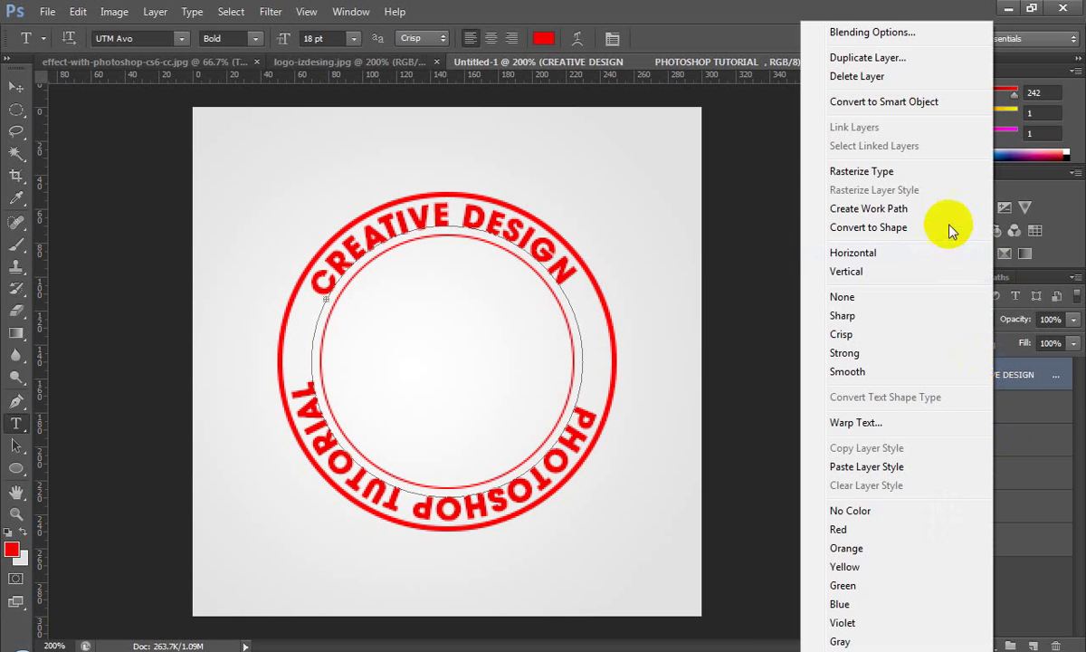
left_click(866, 101)
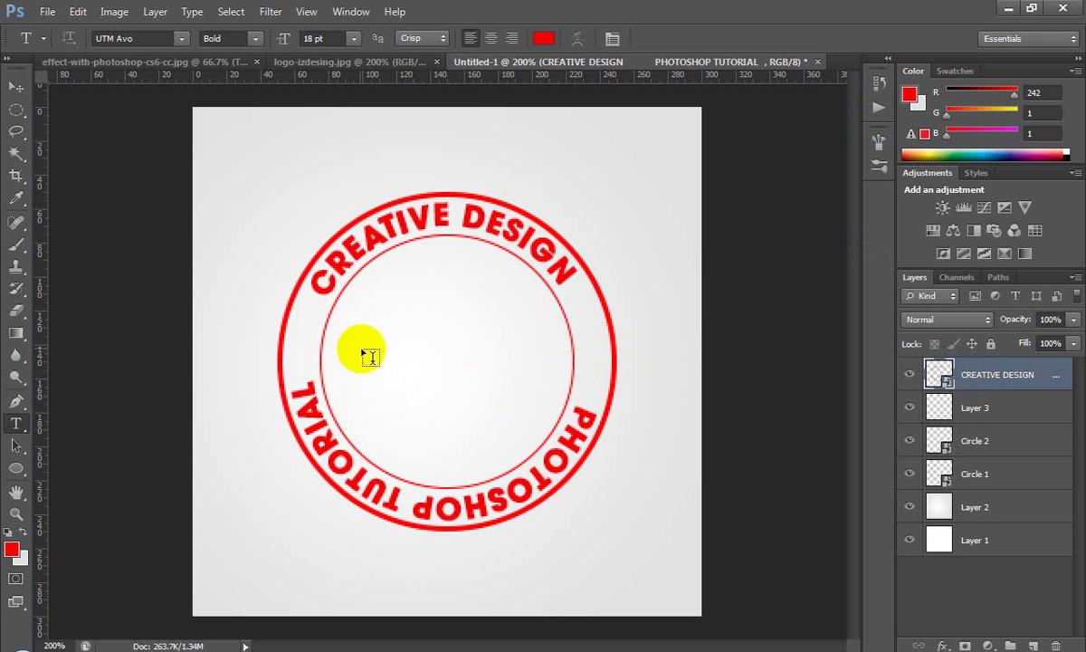
left_click(347, 554)
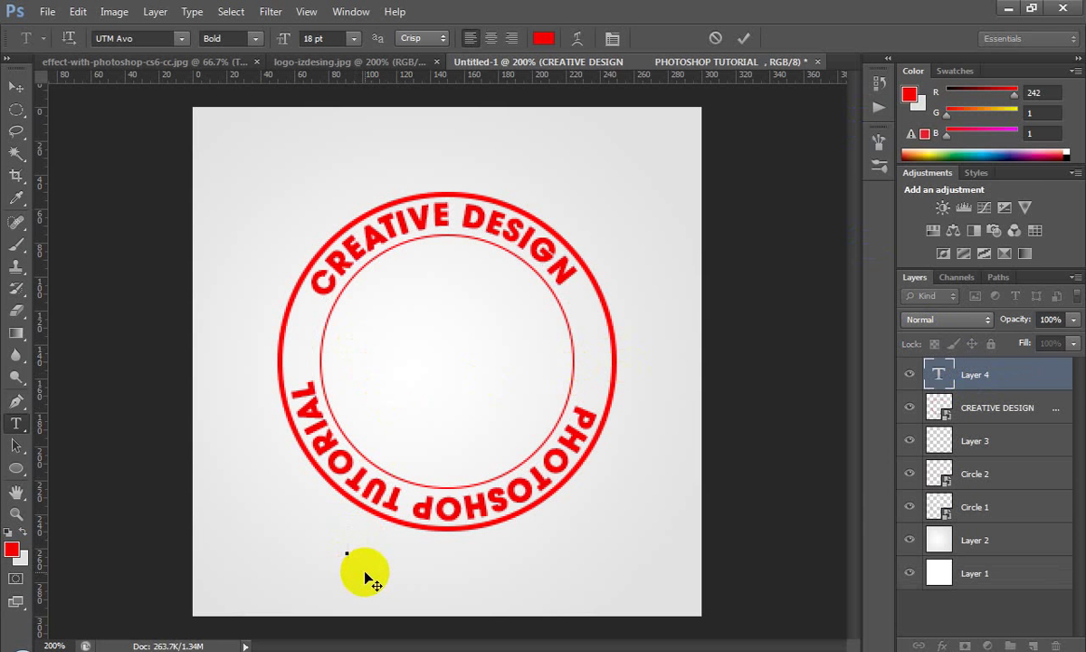
Enter KHANHNV24H as the channel name and move it into the ring's centre
type("KHANH")
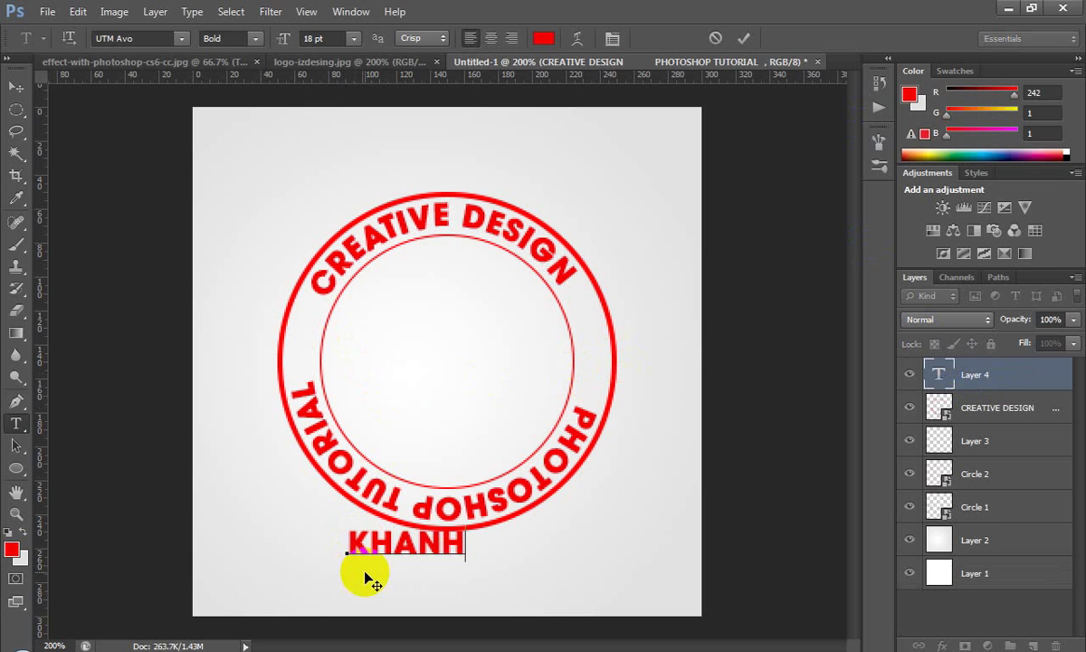
type("NV24H")
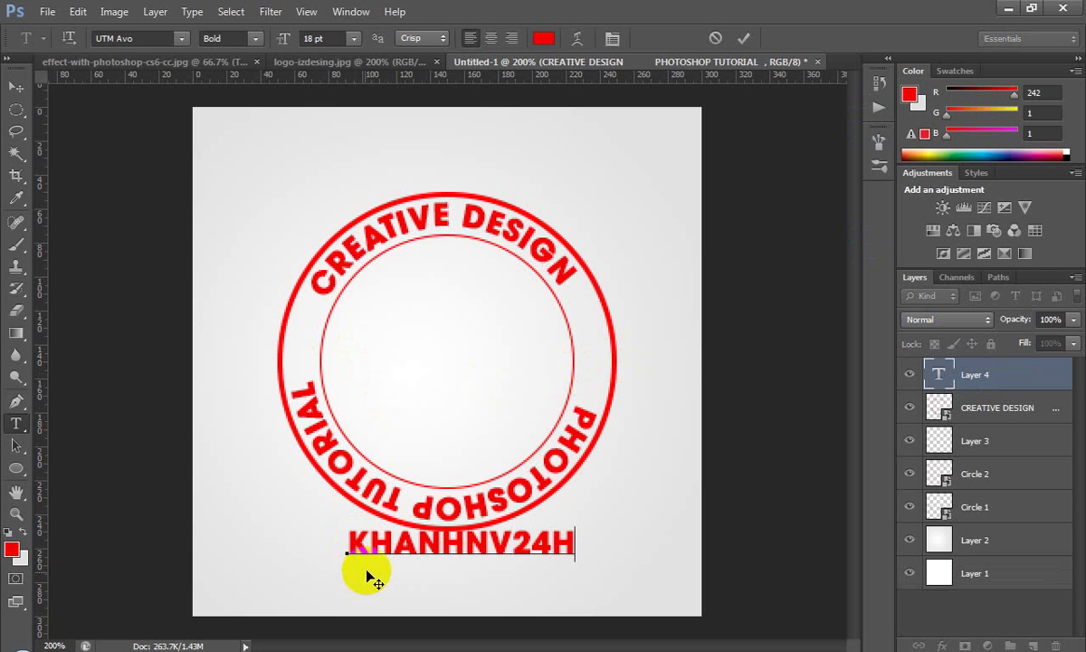
key("ctrl+Return")
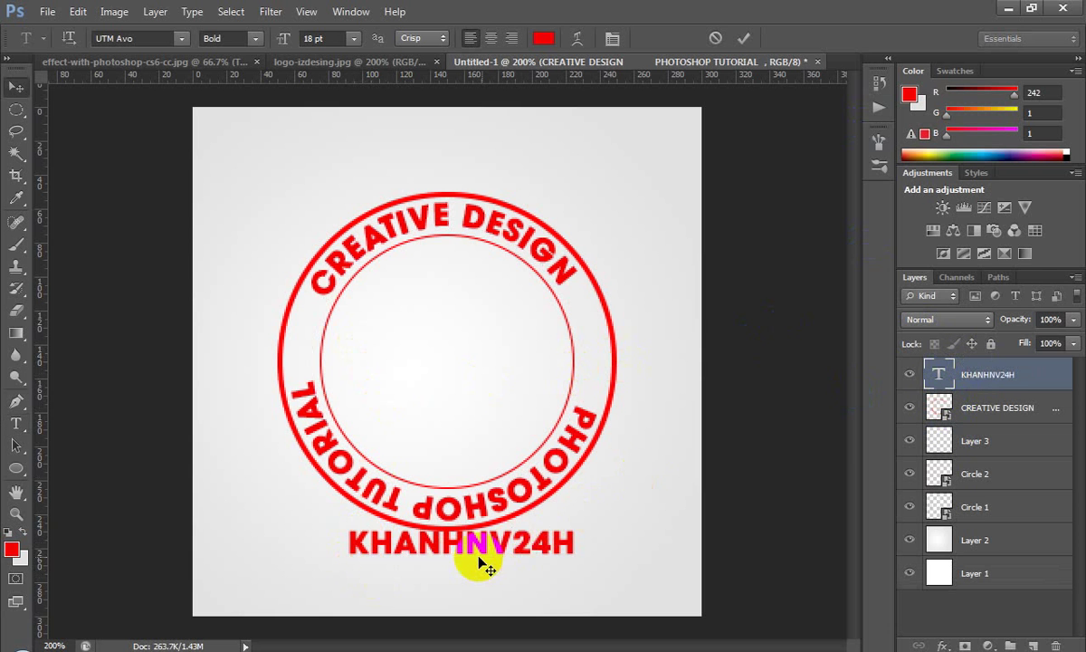
left_click_drag(472, 554, 455, 361)
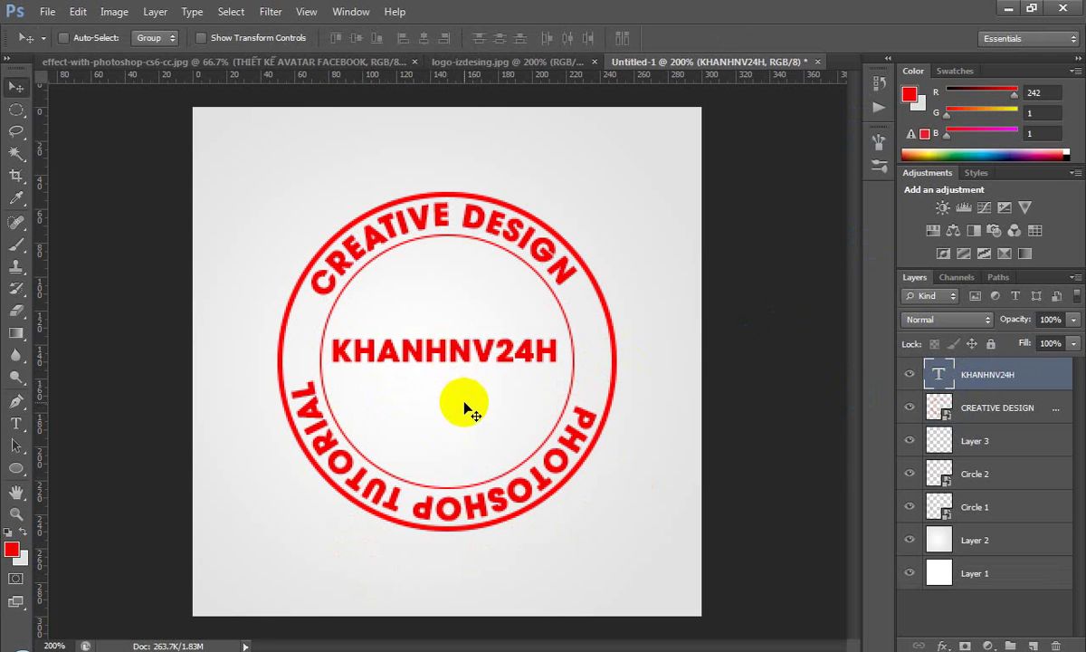
key("Right")
key("Right")
key("Up")
key("Up")
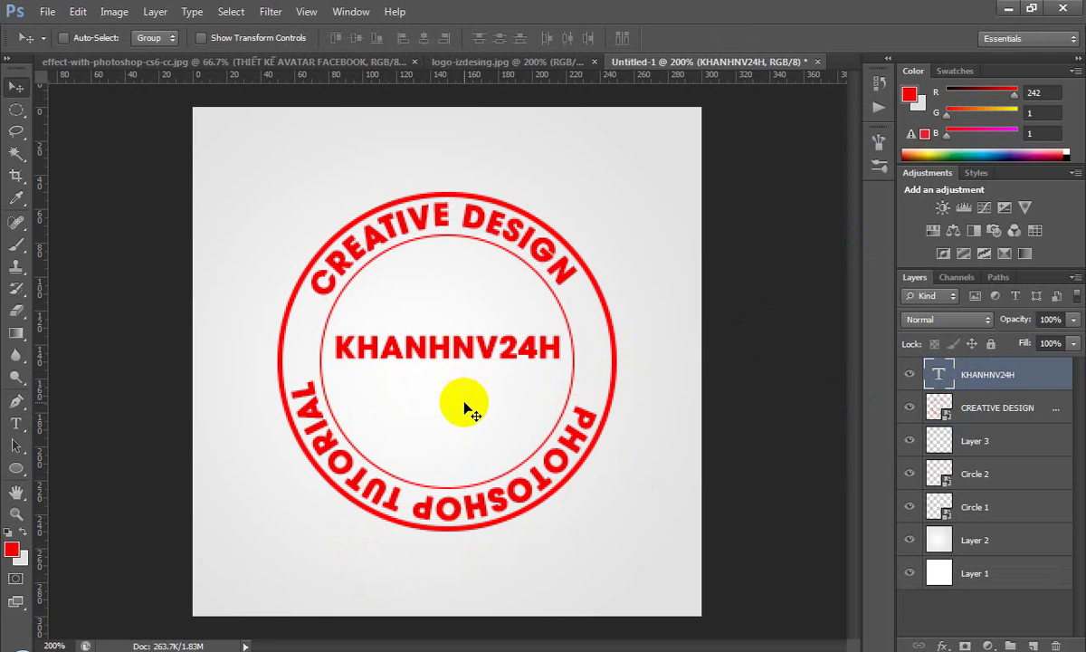
Duplicate the KHANHNV24H line, shift it down, and begin retyping it as CHANNEL
key("ctrl+j")
key("shift+Down")
key("shift+Down")
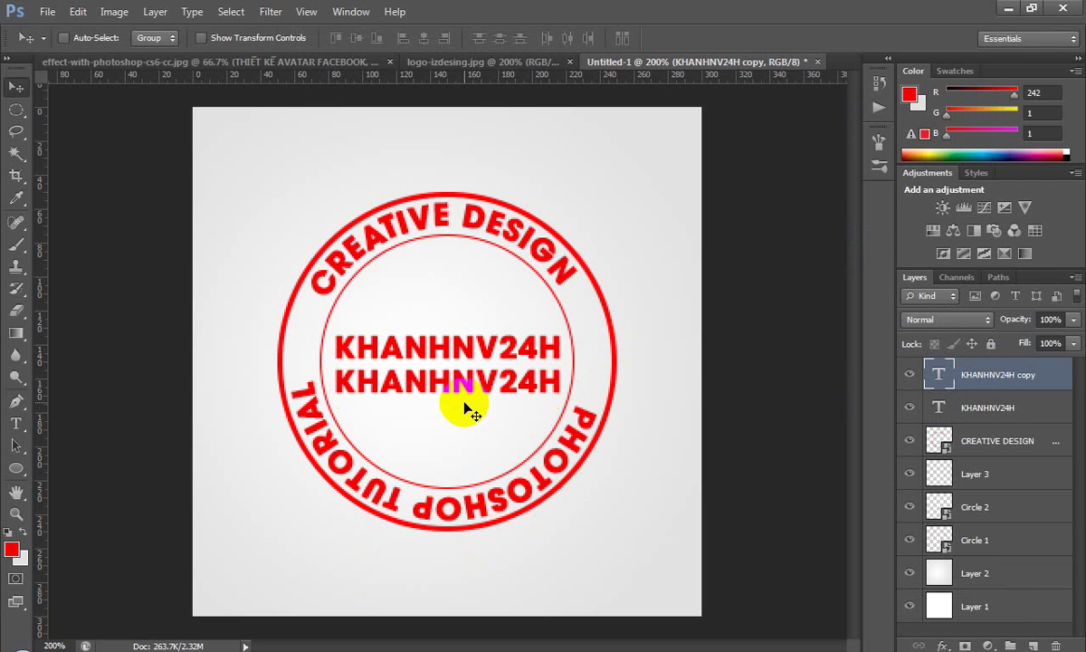
key("t")
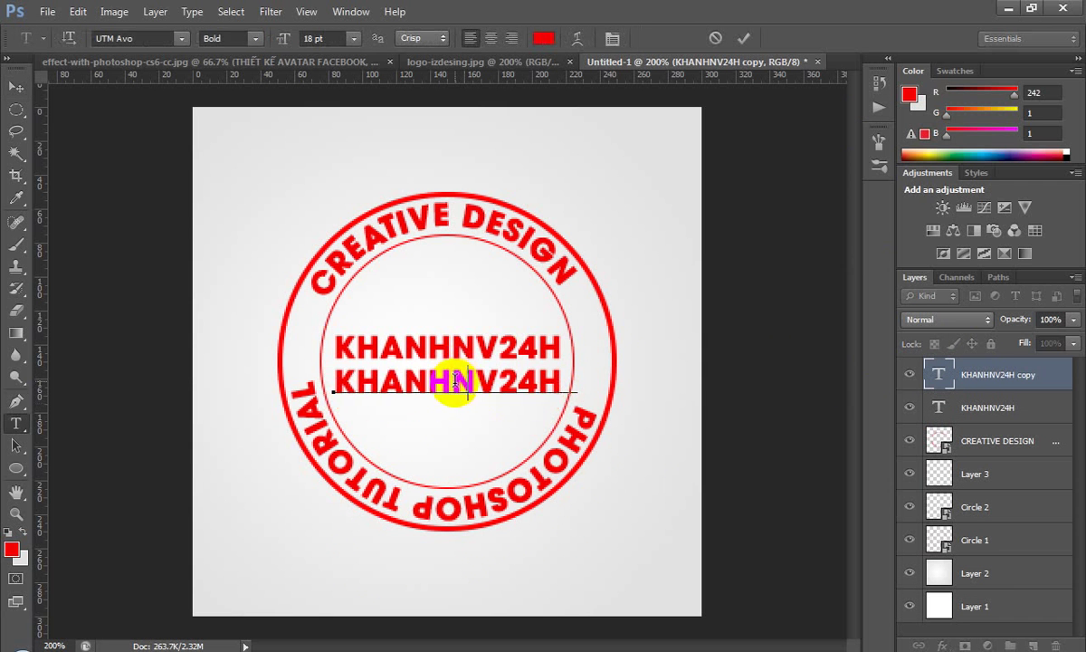
double_click(456, 393)
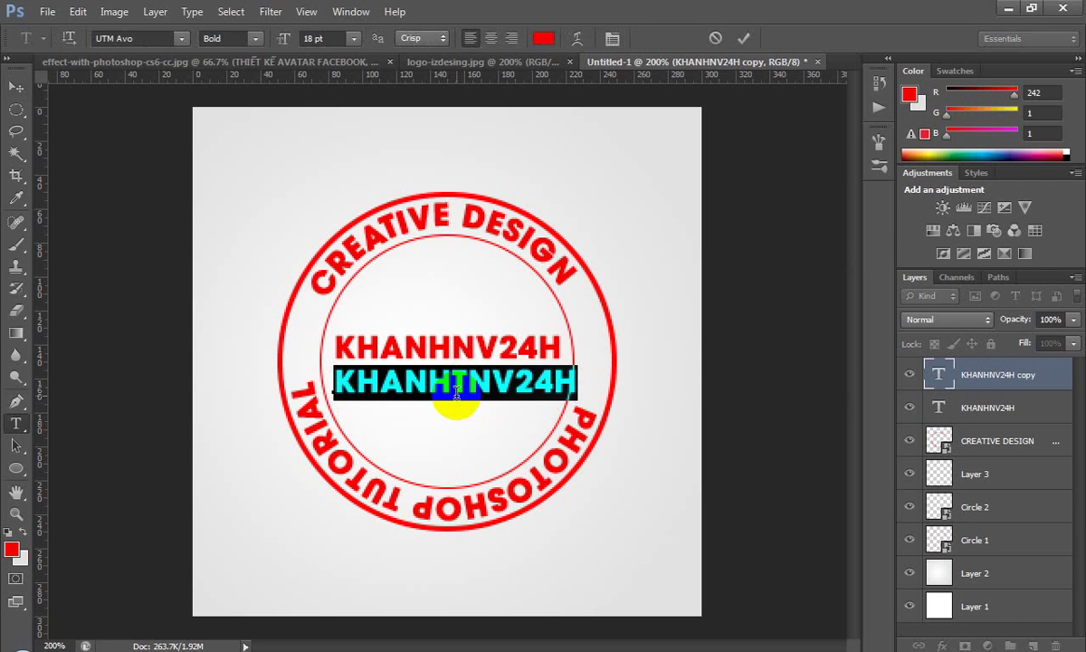
type("CHANNE")
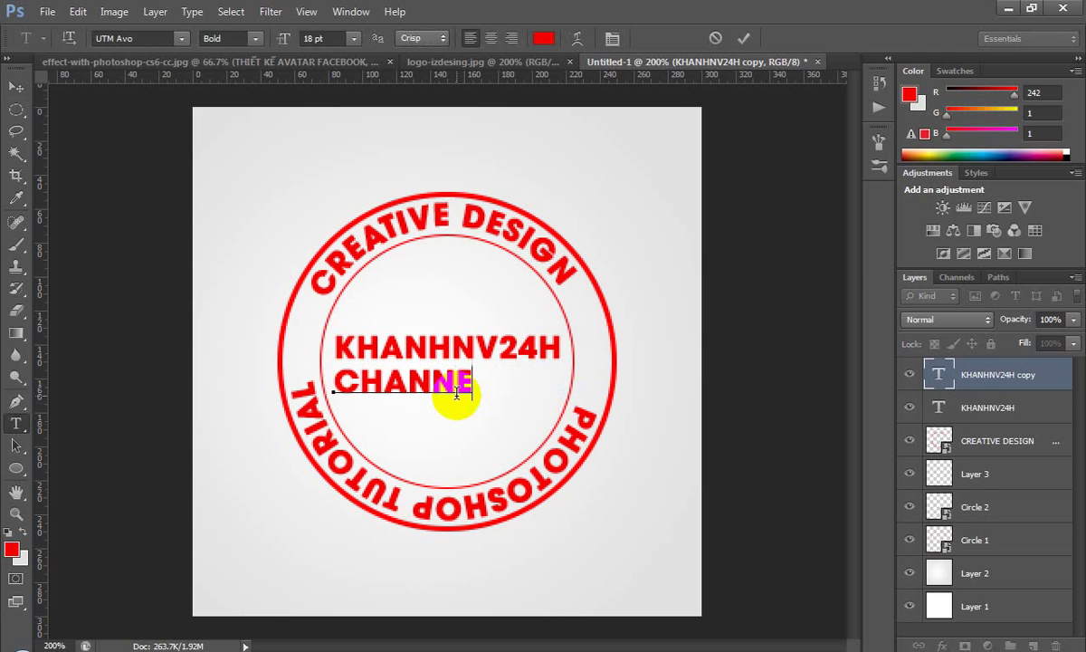
type("L")
type("N")
Move CHANNEL above KHANHNV24H and vertically centre both lines on the canvas
key("ctrl+Return")
key("v")
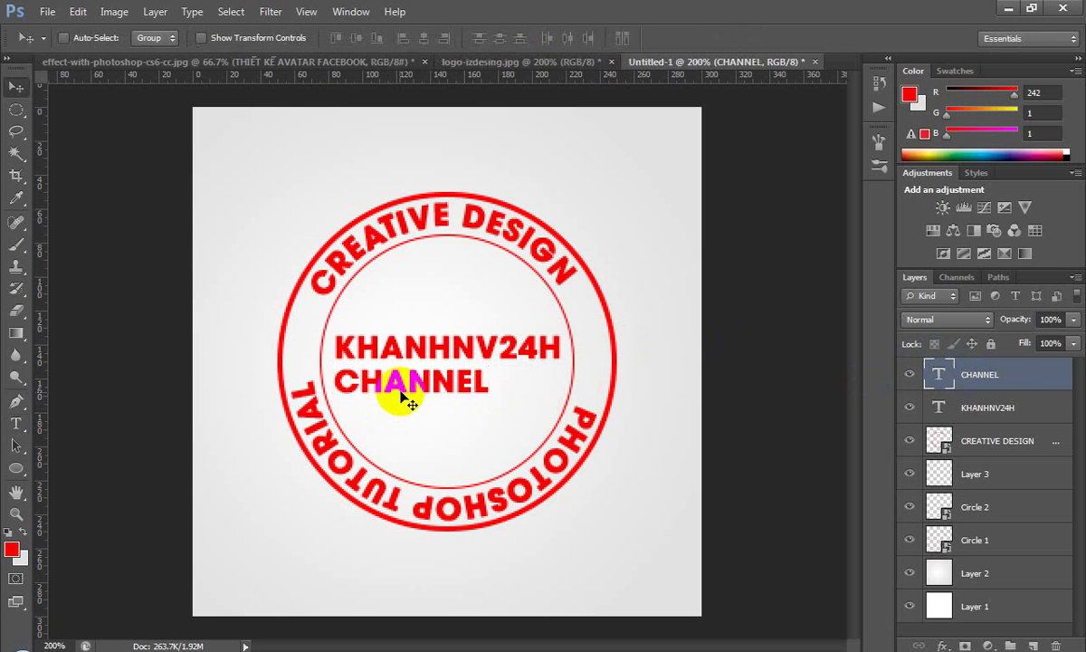
left_click_drag(404, 393, 444, 324)
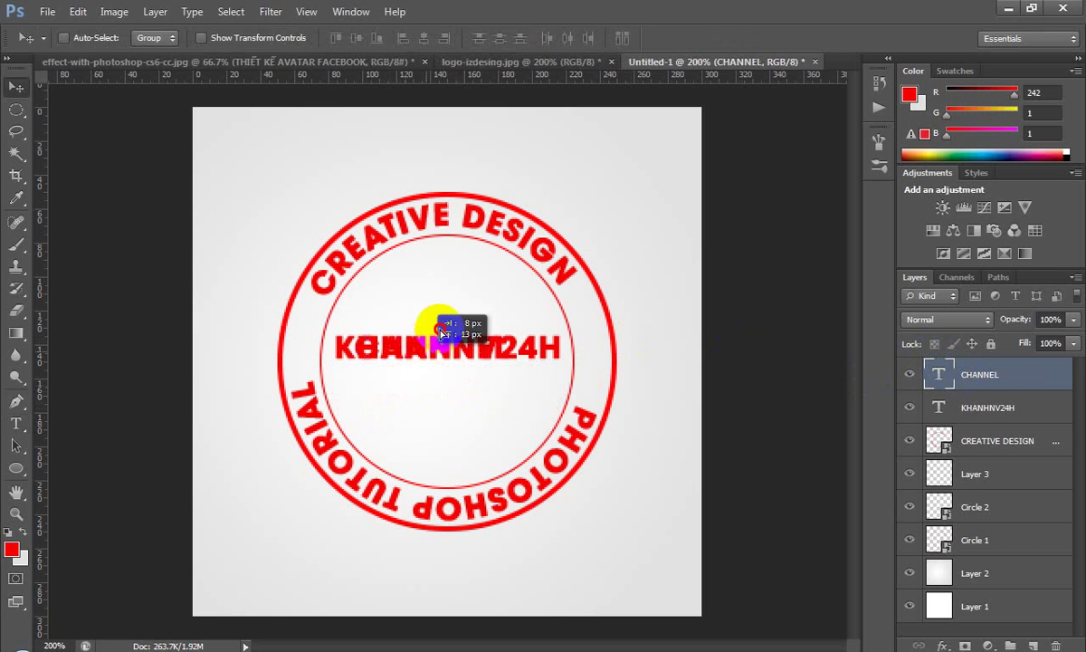
left_click(980, 413, "shift")
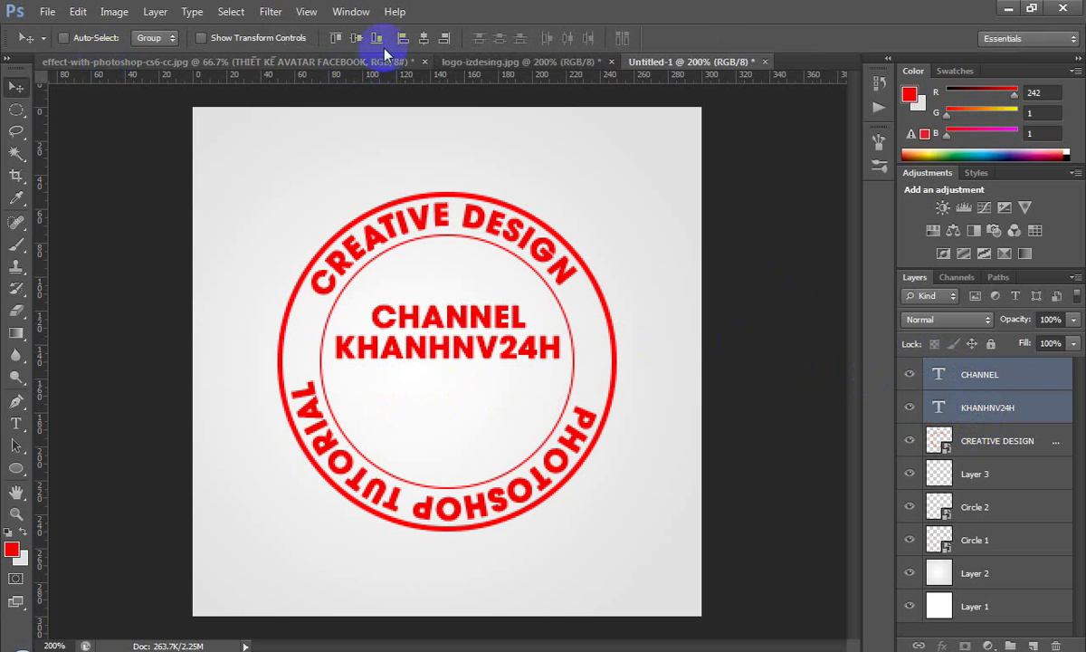
left_click_drag(438, 193, 439, 196)
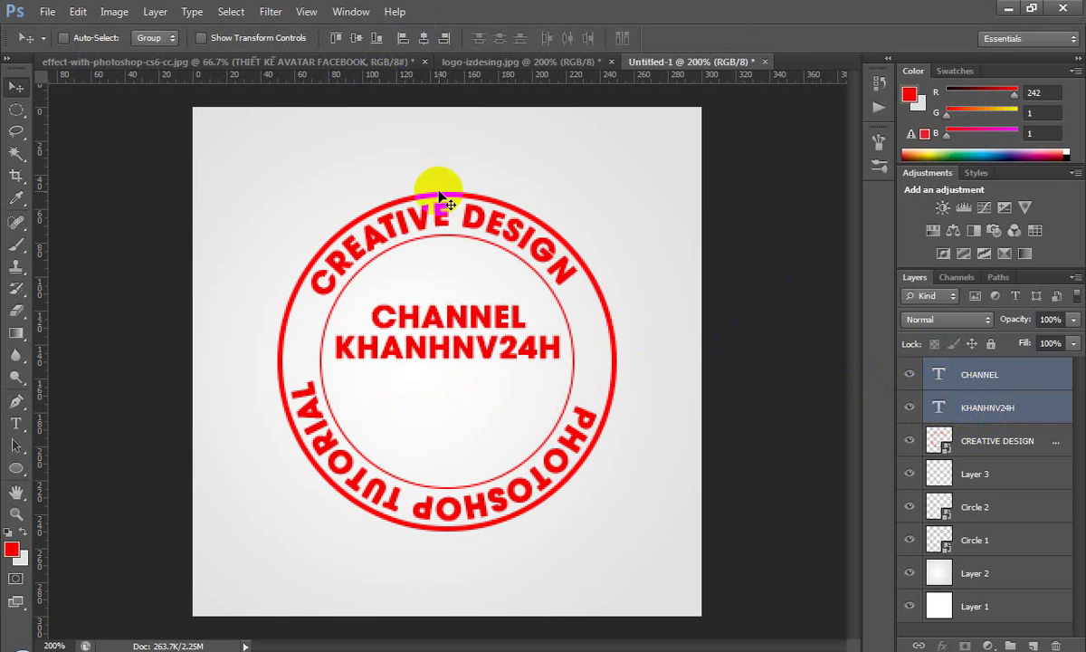
key("ctrl+a")
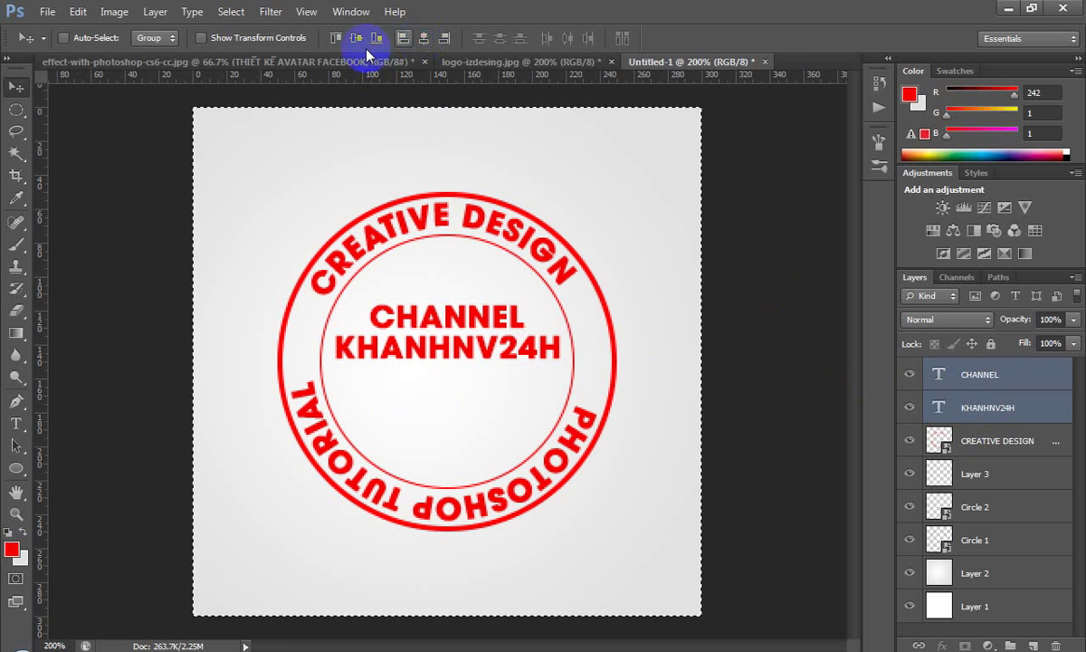
left_click(357, 38)
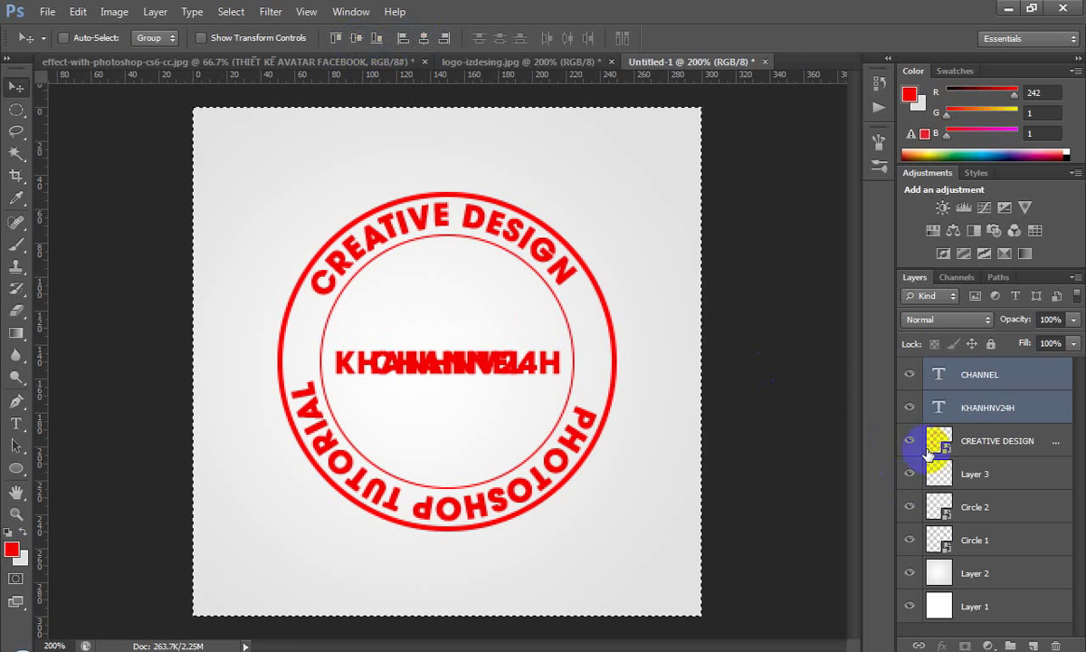
Nudge CHANNEL back above KHANHNV24H and shift both lines slightly down
left_click(974, 376)
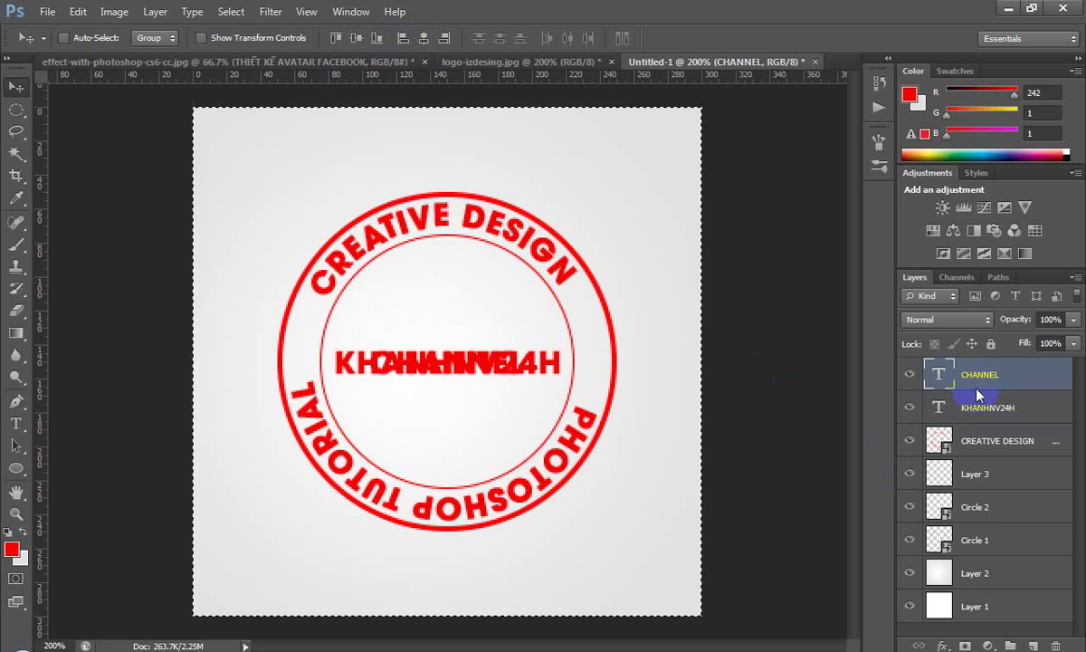
key("Up")
key("Return")
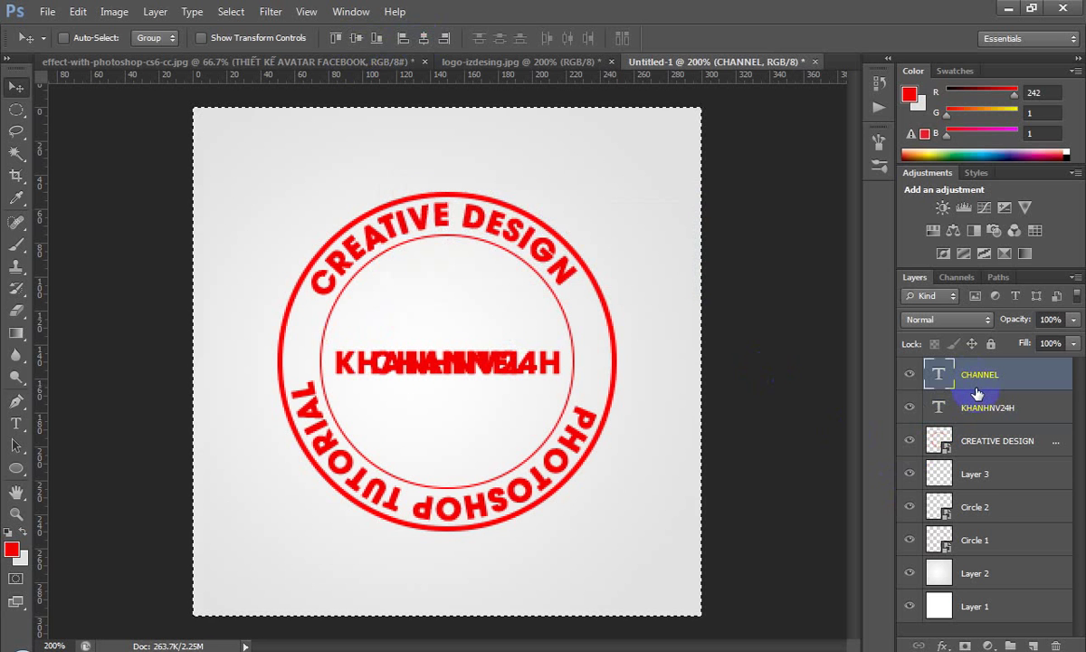
key("ctrl+d")
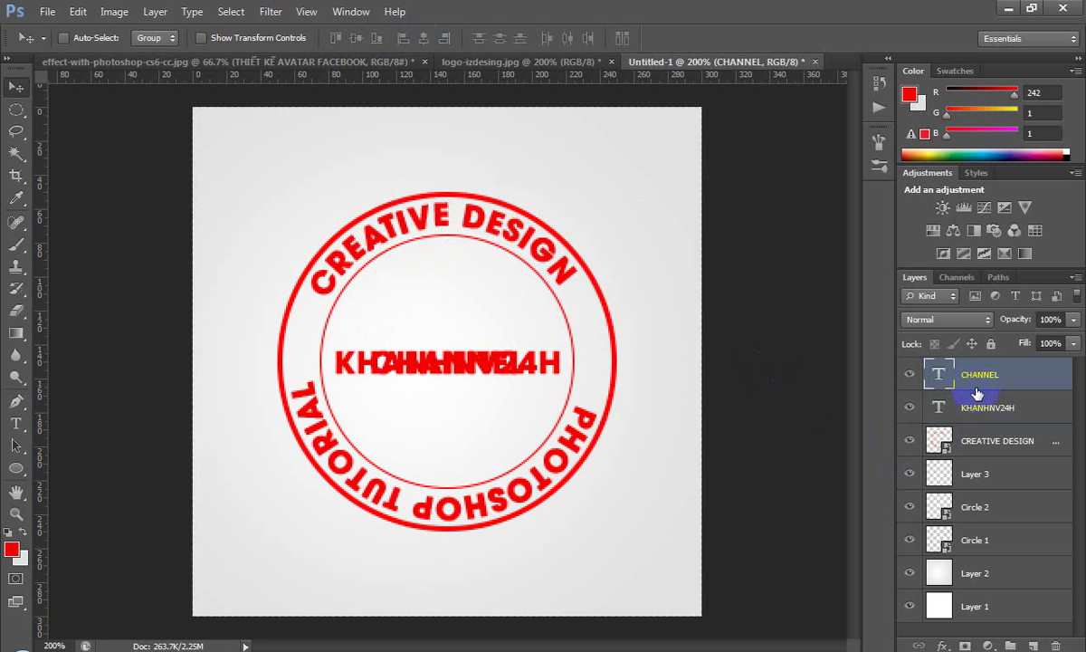
key("shift+Up")
key("shift+Up")
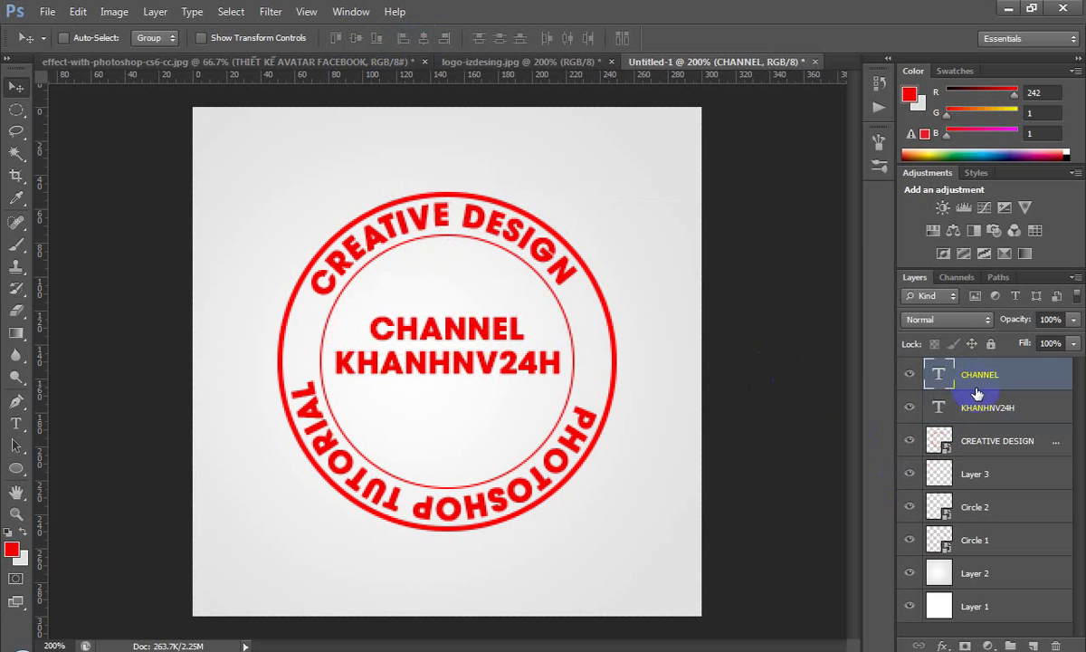
left_click(985, 410, "shift")
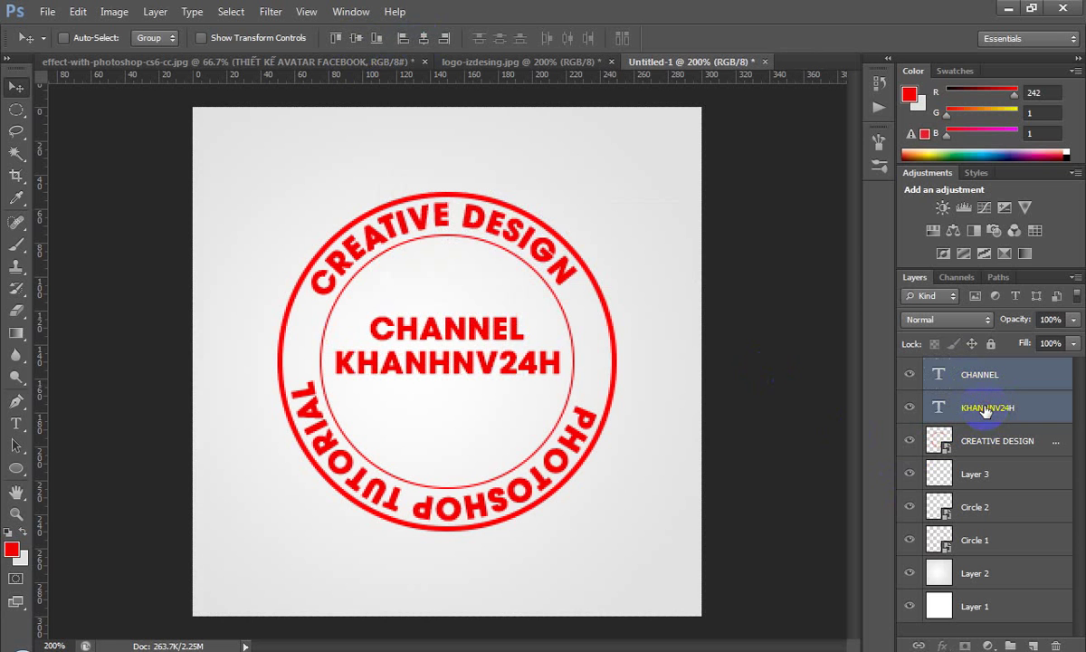
key("Down")
key("Down")
key("Down")
key("Down")
key("Down")
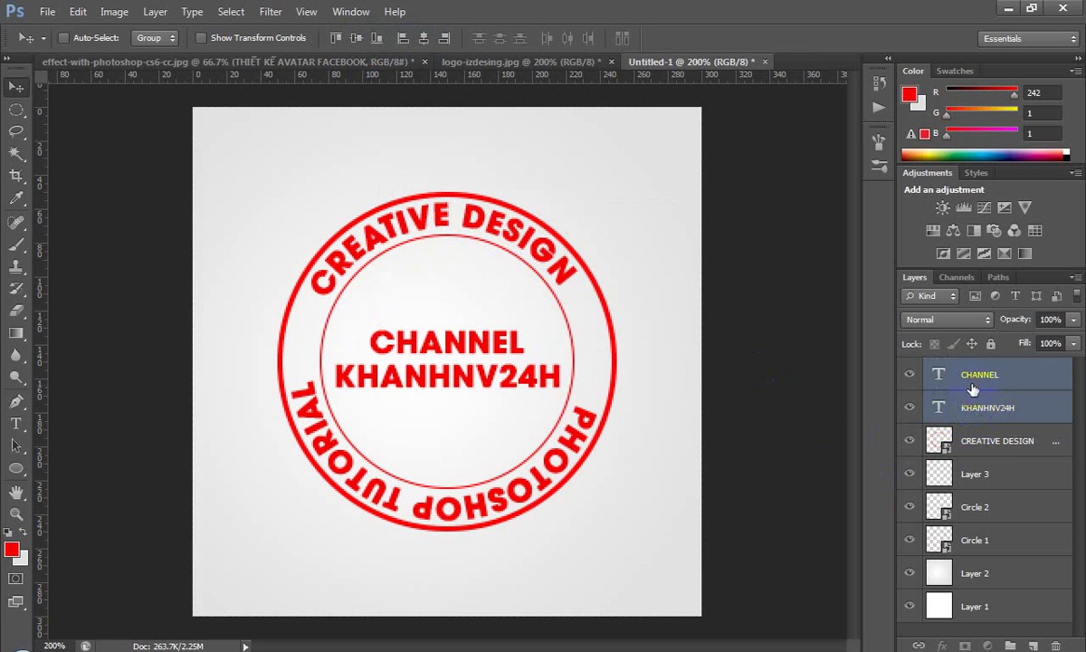
Select the CHANNEL and KHANHNV24H layers together and bring up their layer options
left_click(973, 388)
left_click(980, 444)
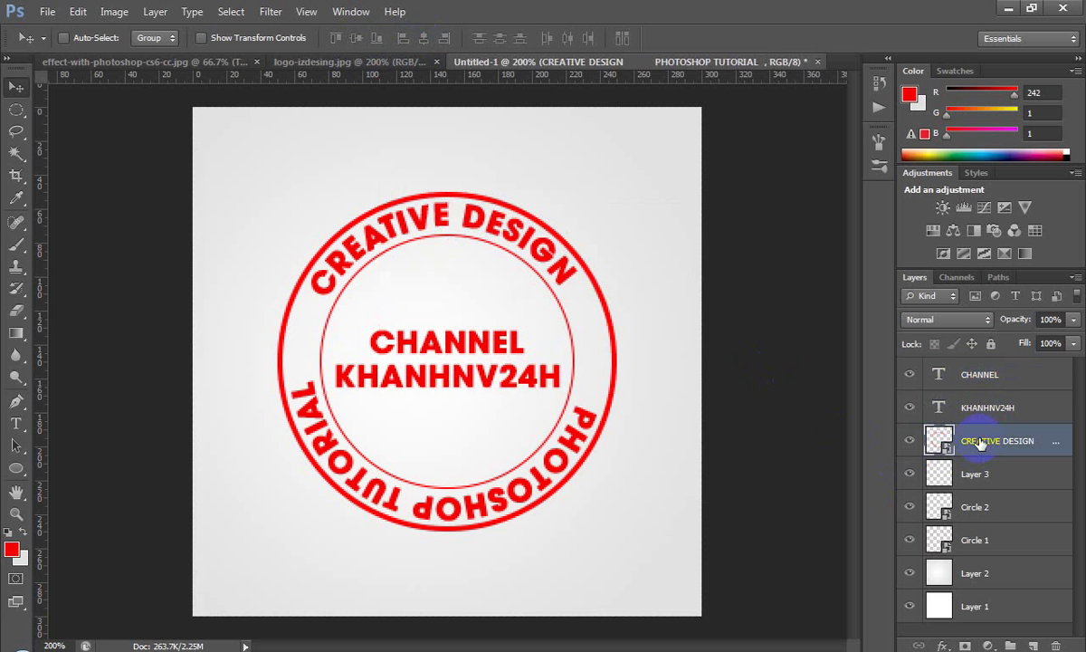
left_click(923, 380)
left_click(989, 411, "shift")
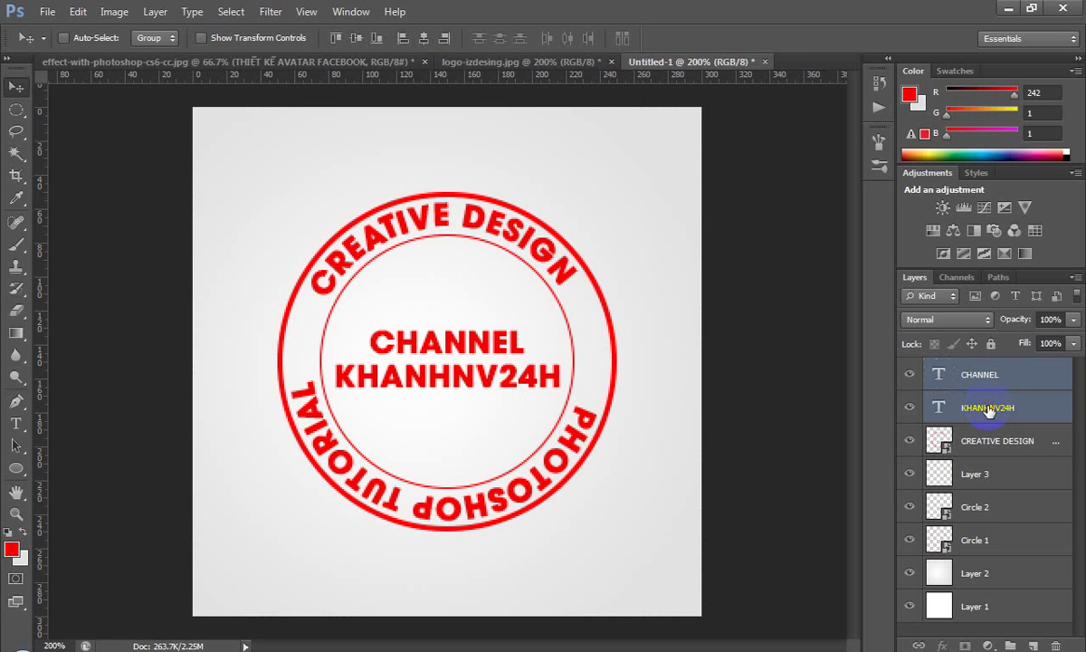
right_click(989, 412)
Merge both text lines into one CHANNEL smart object and add a new empty layer above it
left_click(858, 102)
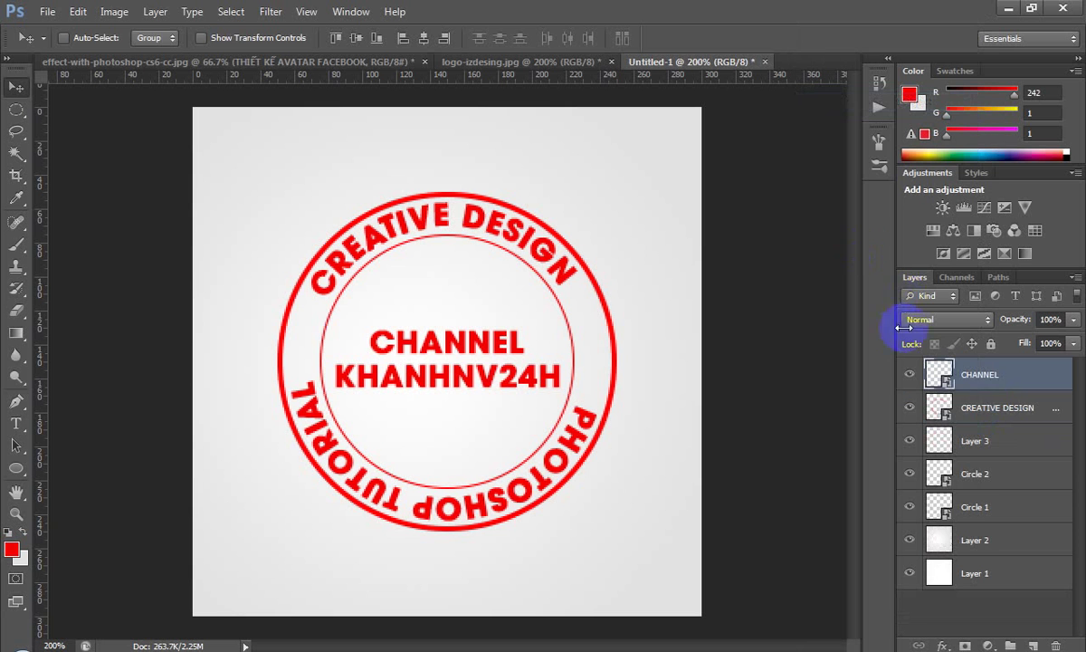
left_click(983, 383)
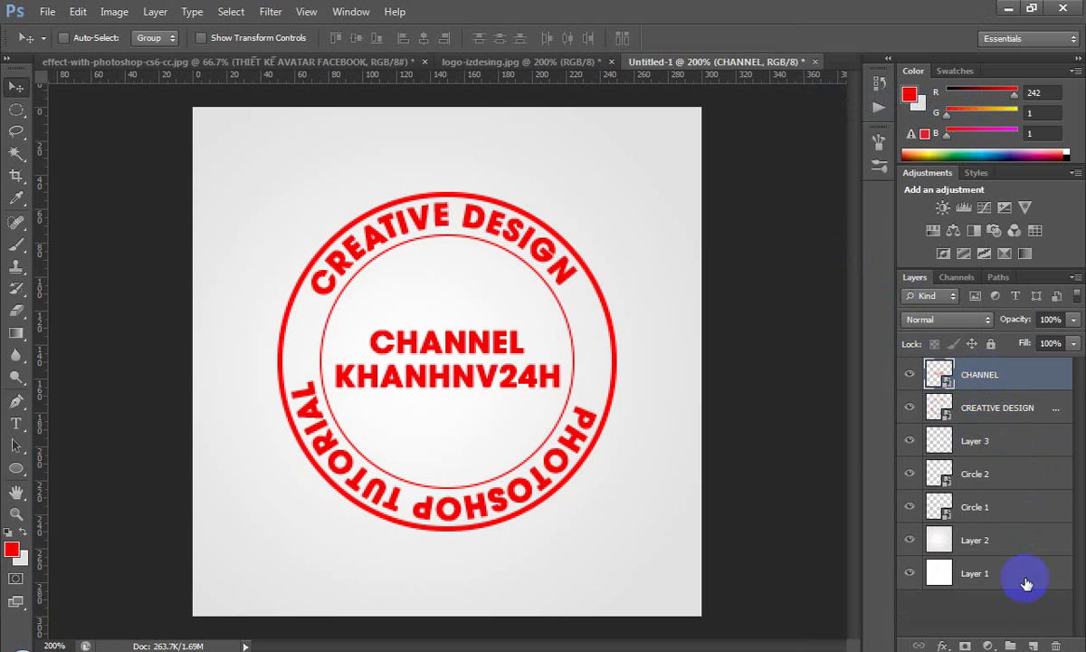
left_click(1033, 645)
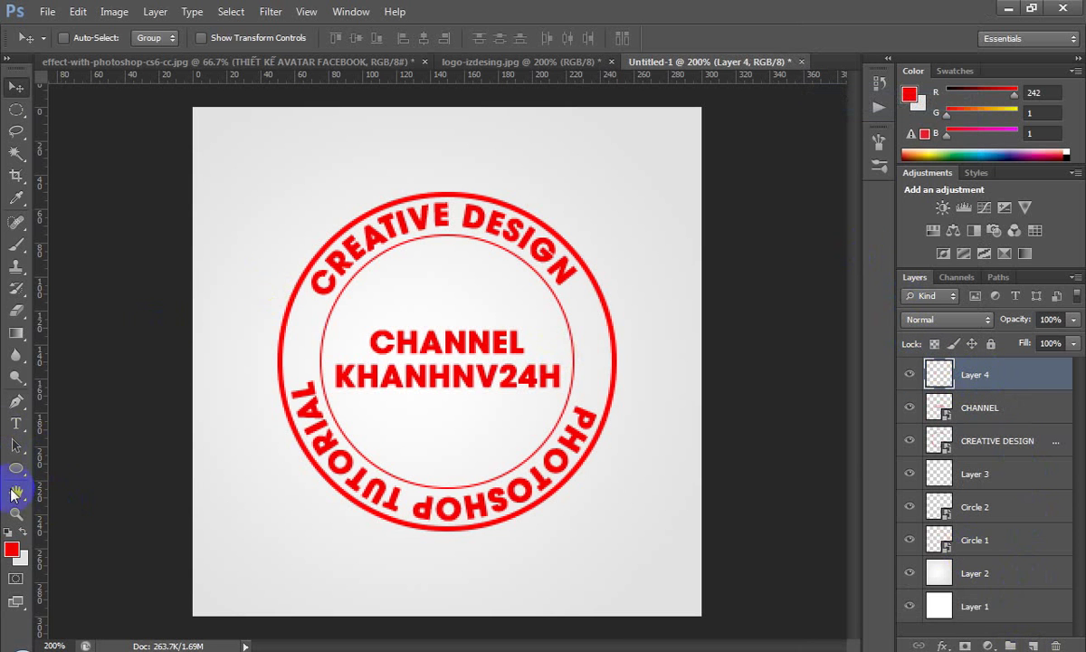
Switch to the Custom Shape tool and browse the custom shape library
left_click(15, 467)
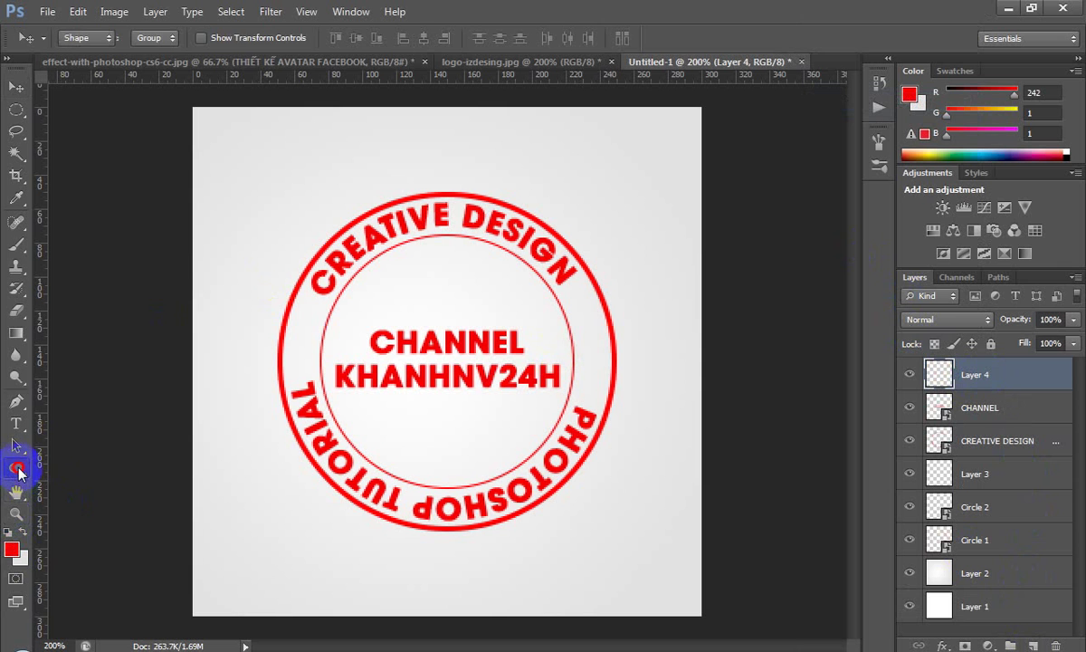
left_click(76, 547)
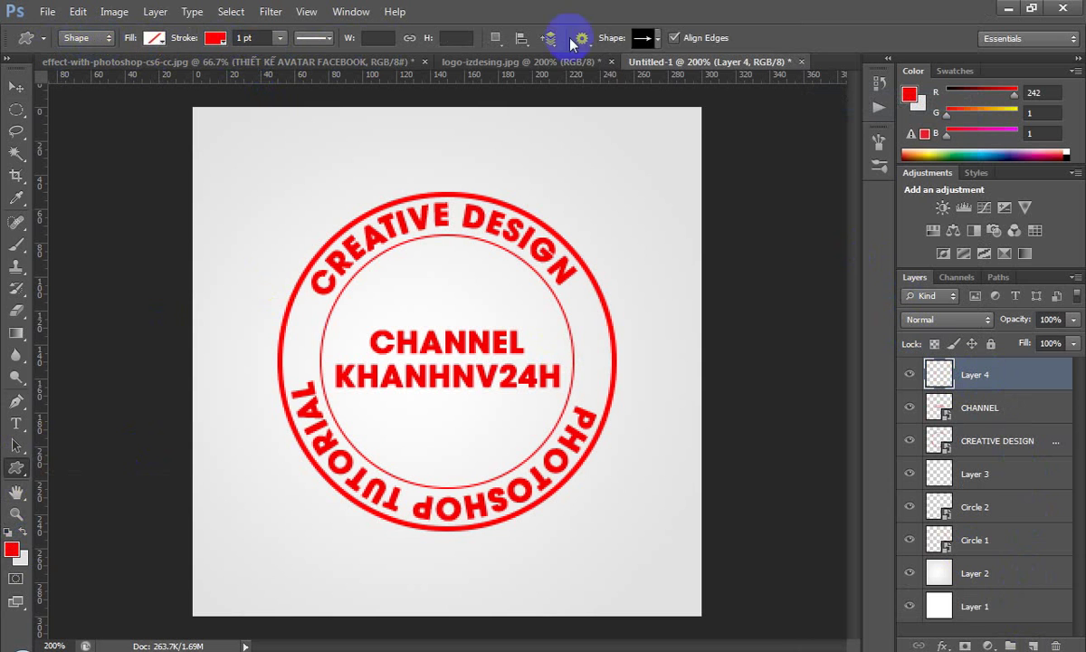
left_click(657, 40)
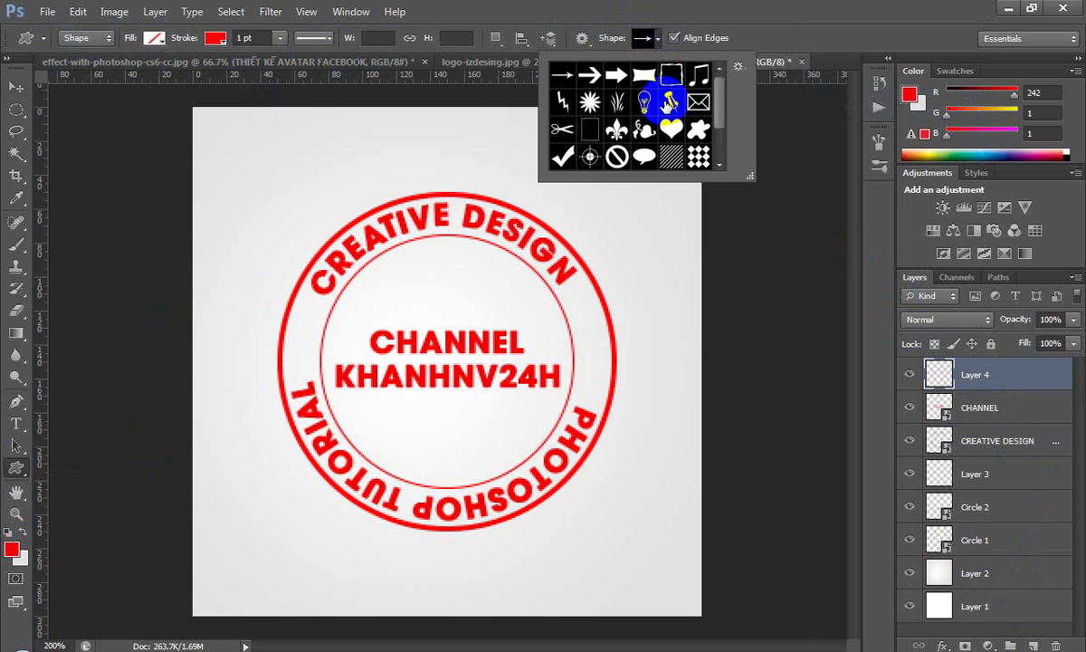
left_click(723, 121)
mouse_move(723, 120)
left_mouse_down()
mouse_move(721, 140)
mouse_move(720, 91)
left_mouse_up()
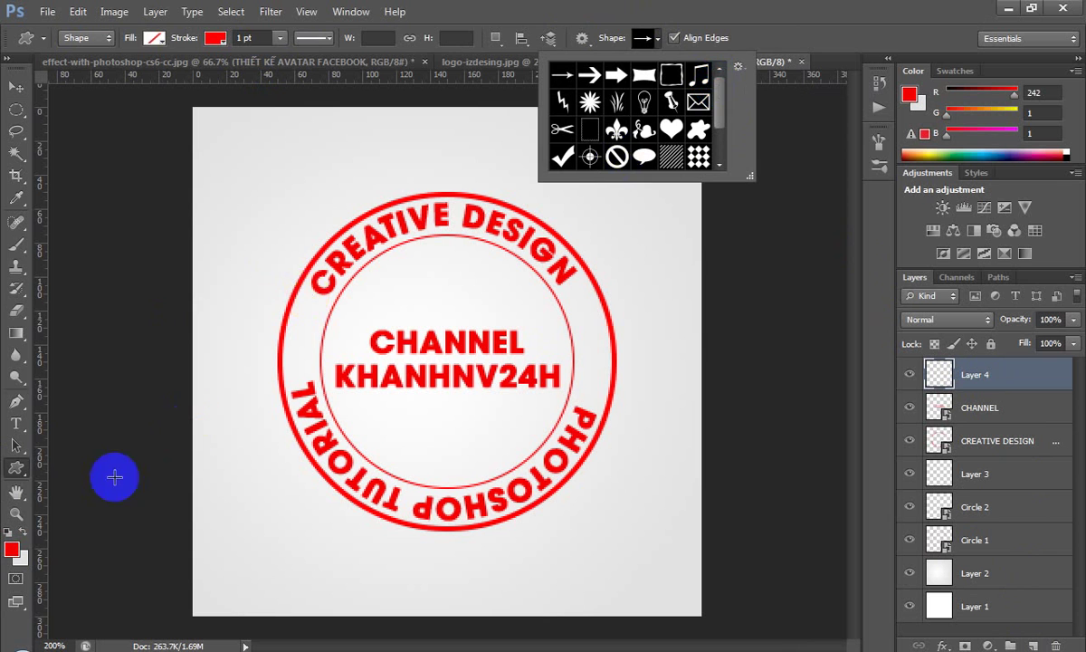
Switch to the five-sided Polygon tool, draw a trial star on the left, then undo it
left_click(18, 468)
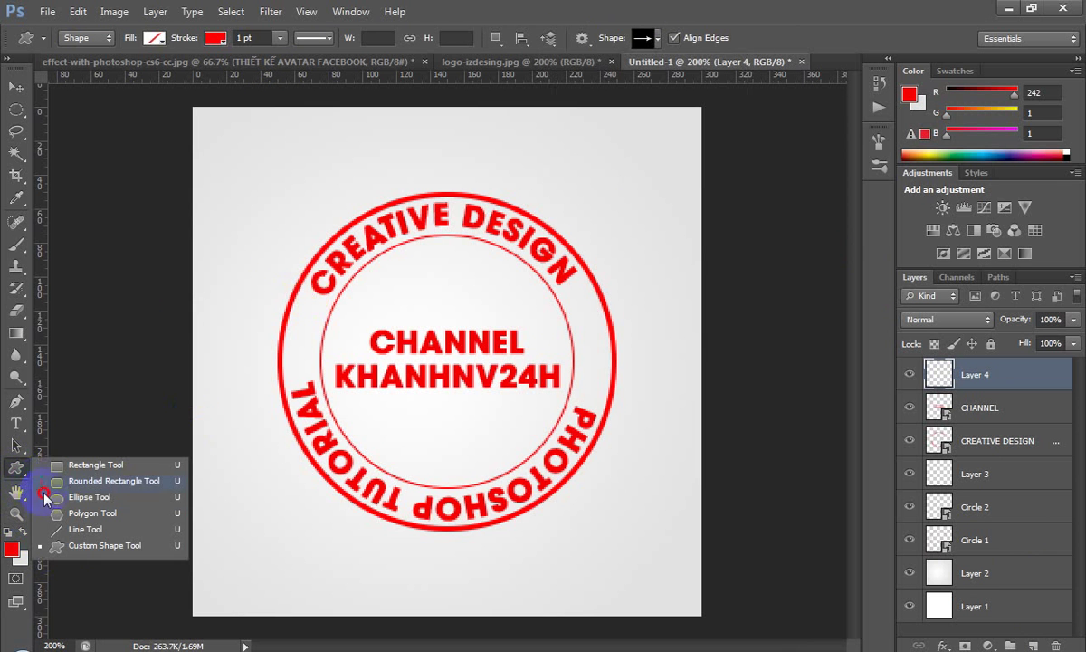
left_click(67, 512)
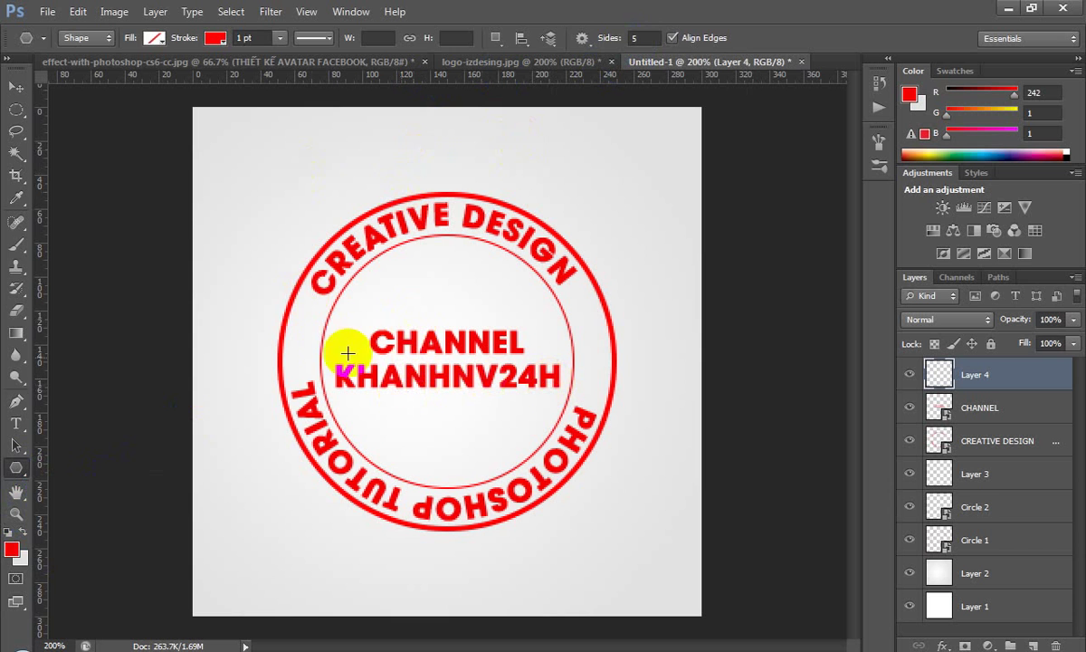
left_click_drag(298, 325, 314, 350)
key("space")
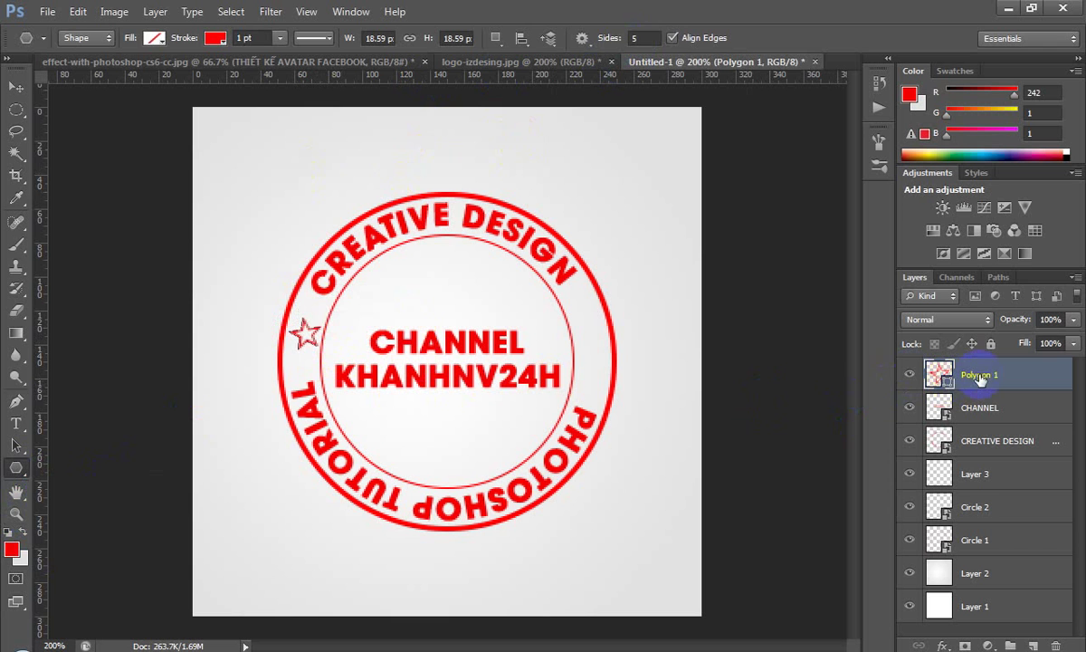
key("ctrl+z")
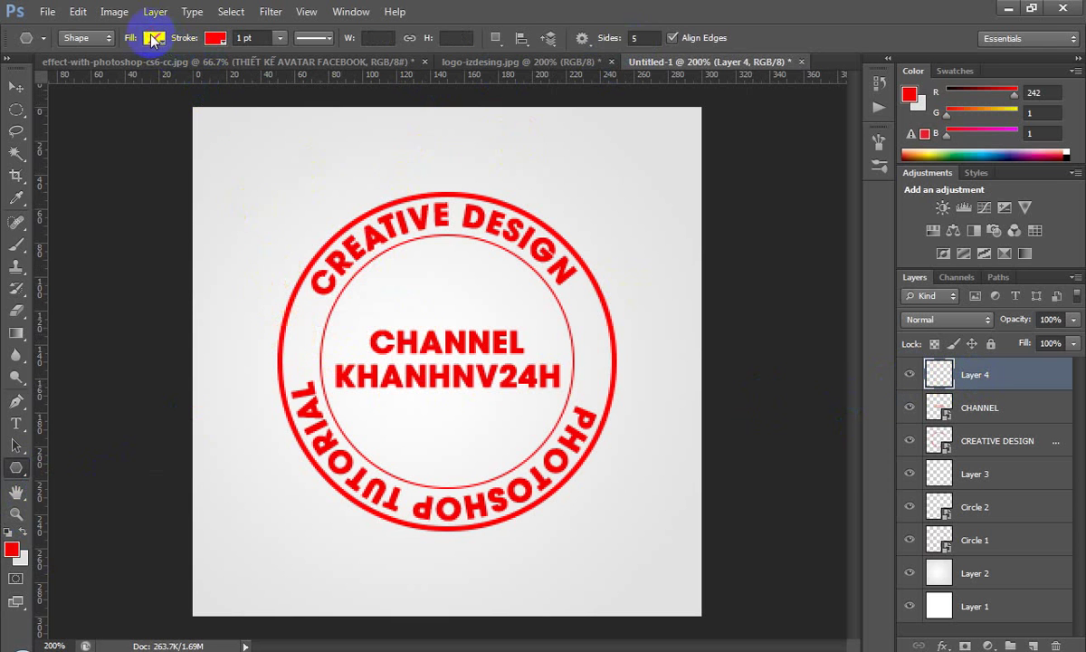
Set the shape fill to red with no stroke and draw a small star on the ring's left
left_click(154, 38)
left_click(71, 118)
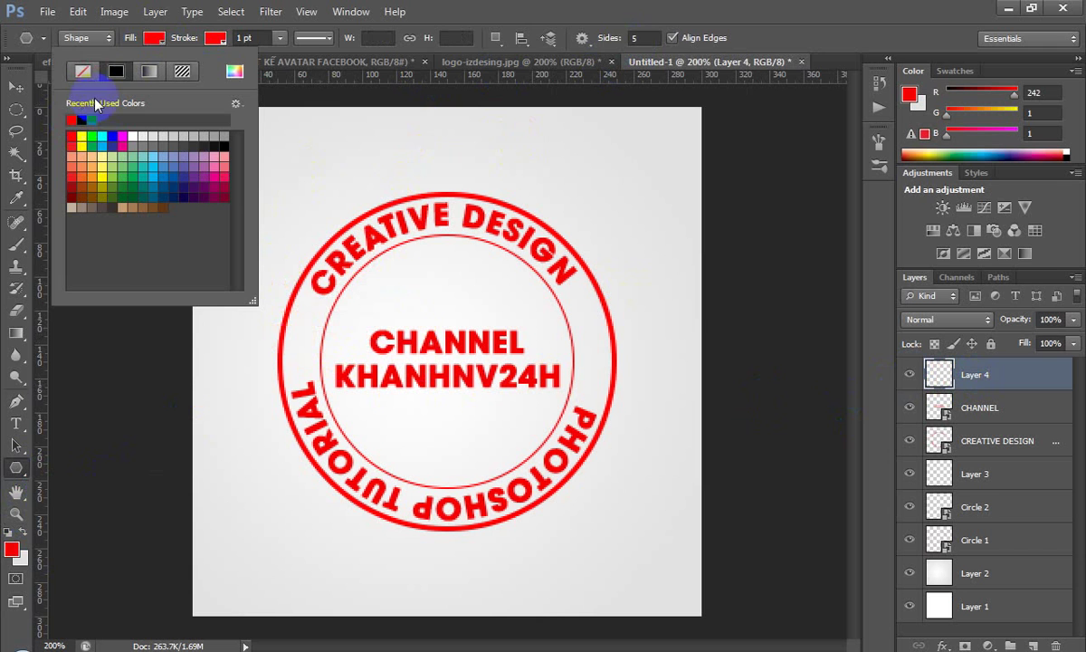
left_click(215, 38)
left_click(144, 71)
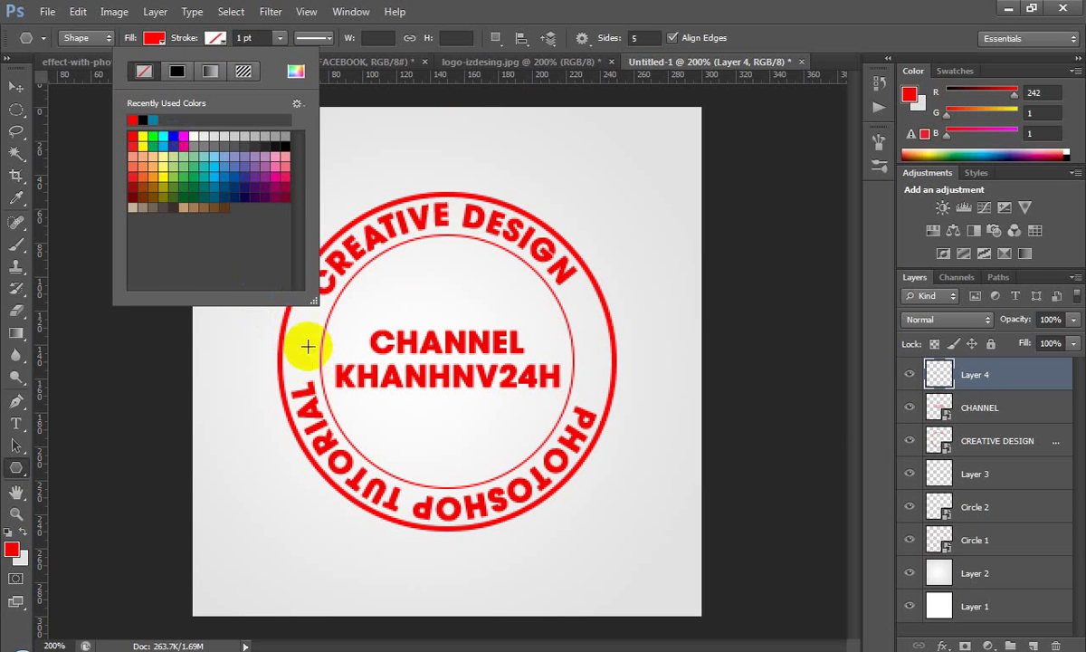
left_click_drag(299, 324, 312, 351)
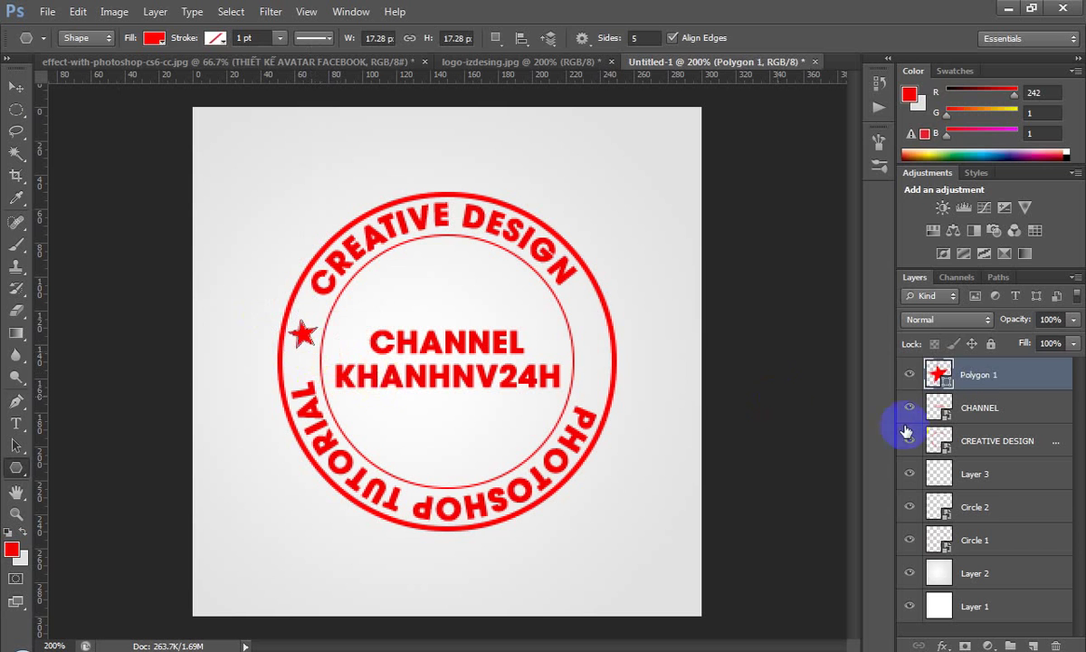
Convert the Polygon 1 star to a smart object and place a duplicate on the ring's right side
right_click(1009, 387)
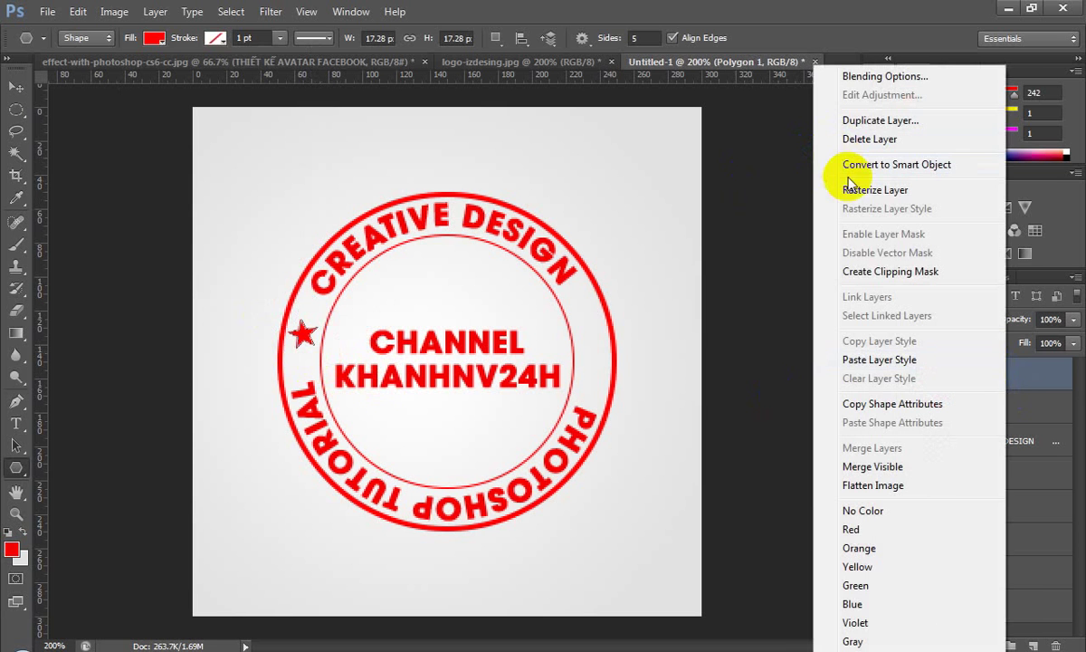
left_click(852, 166)
key("v")
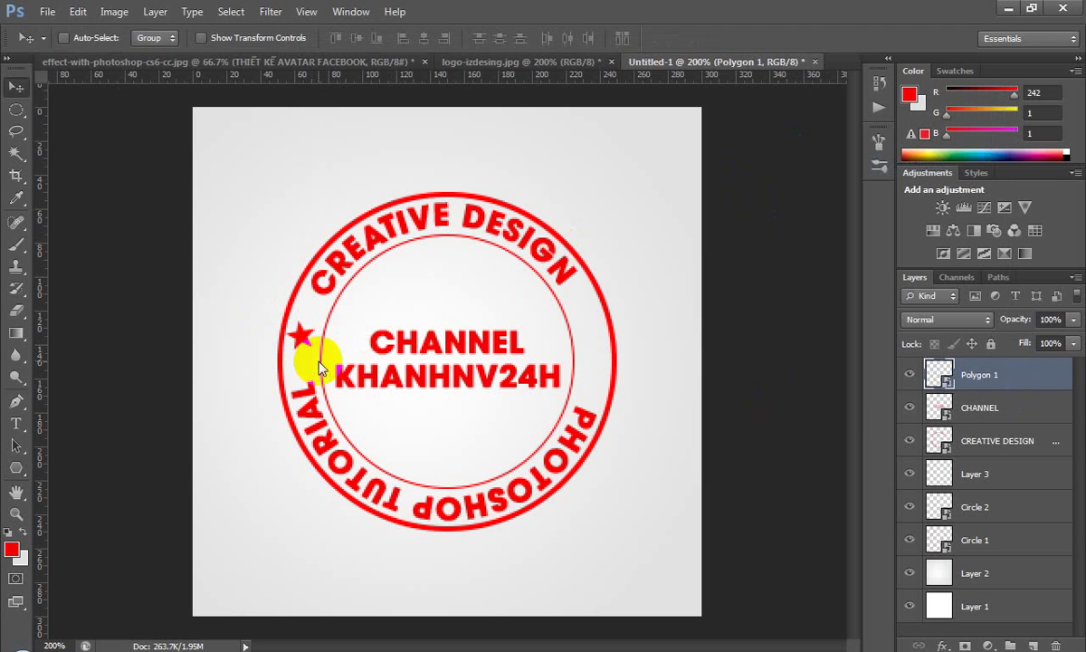
key("ctrl+j")
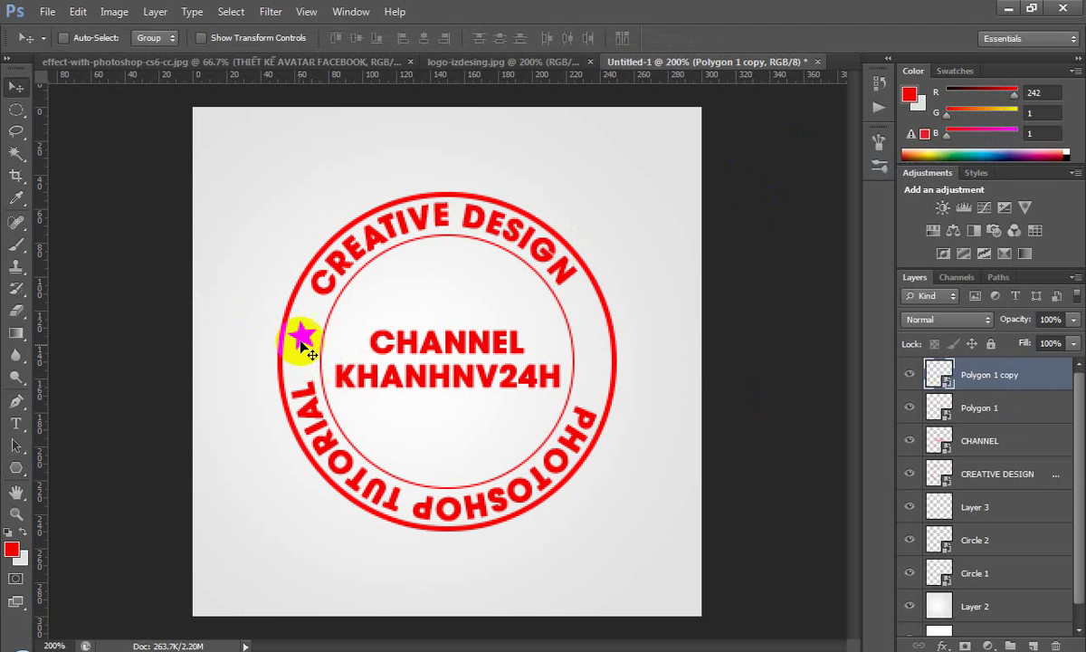
mouse_move(299, 335)
left_mouse_down()
mouse_move(655, 371)
mouse_move(594, 373)
left_mouse_up()
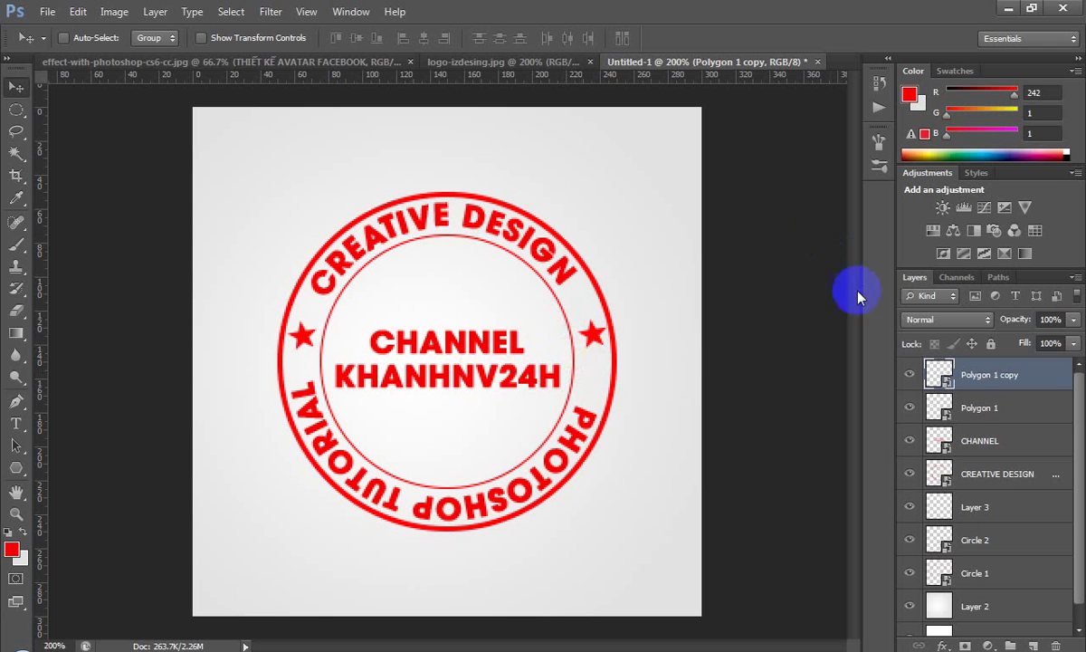
Select the CREATIVE DESIGN text layer and toggle its visibility to check it
left_click(992, 484)
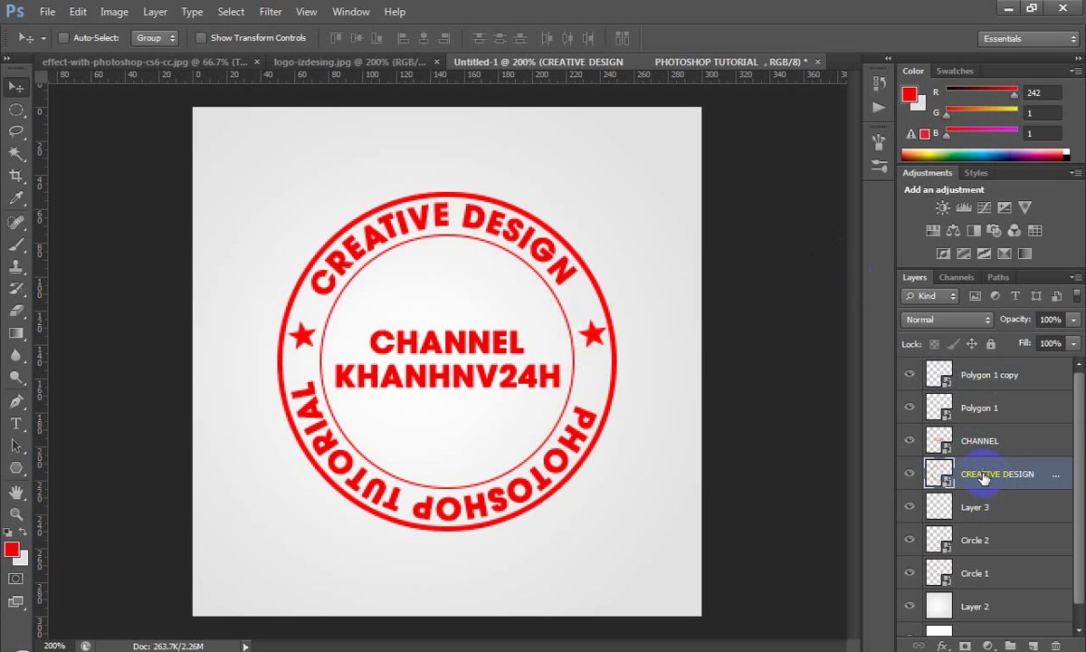
left_click_drag(984, 477, 984, 504)
left_click(961, 366)
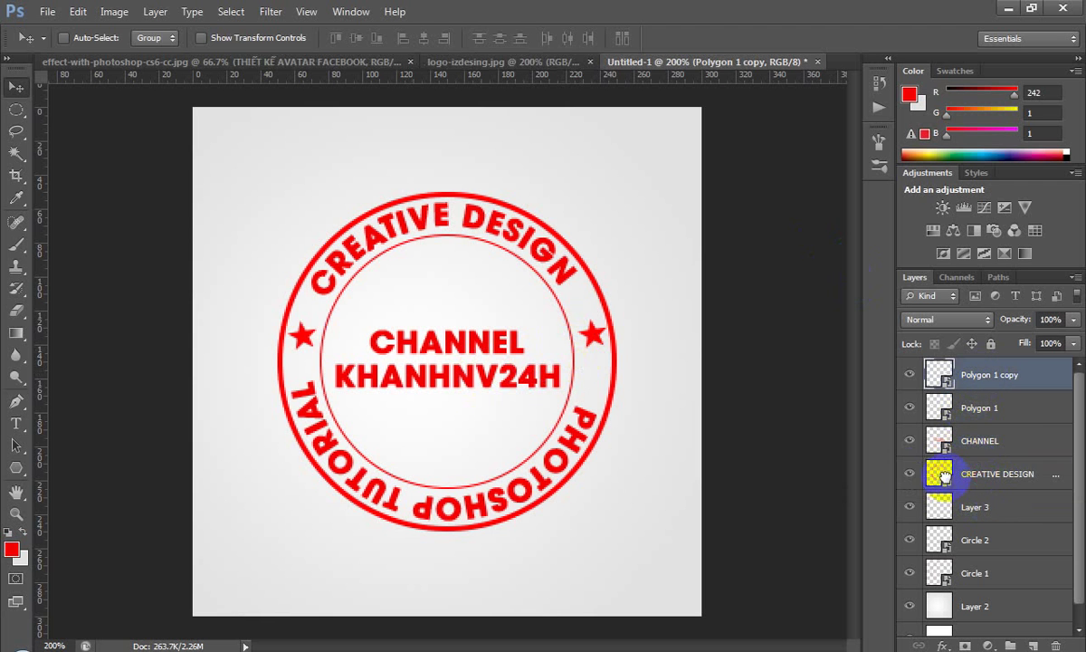
left_click(944, 475)
left_click(909, 474)
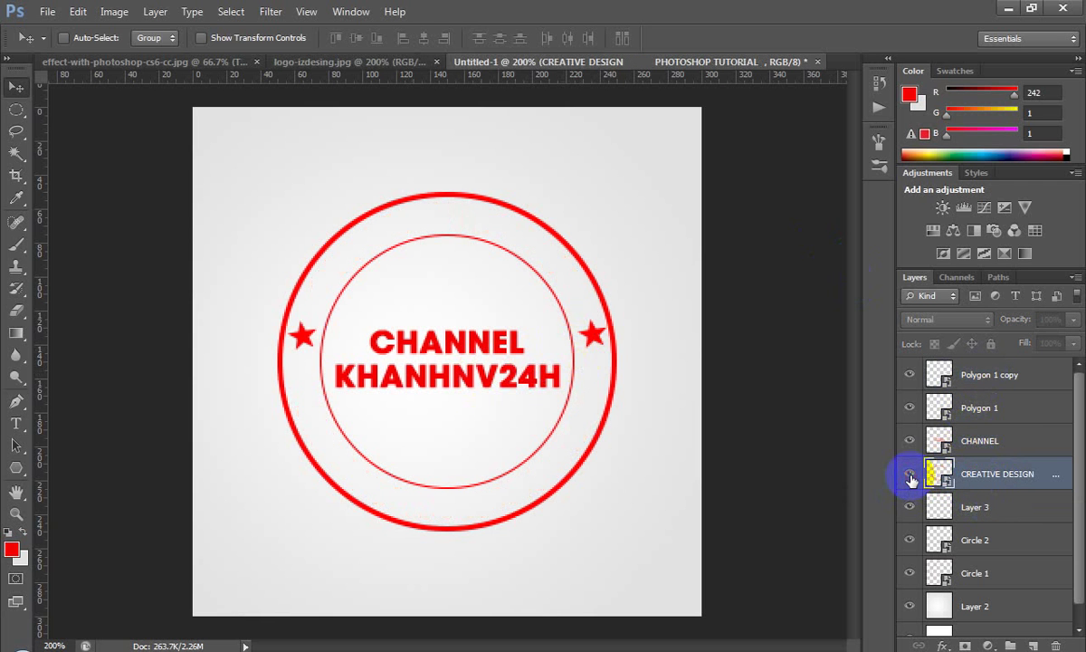
left_click(910, 476)
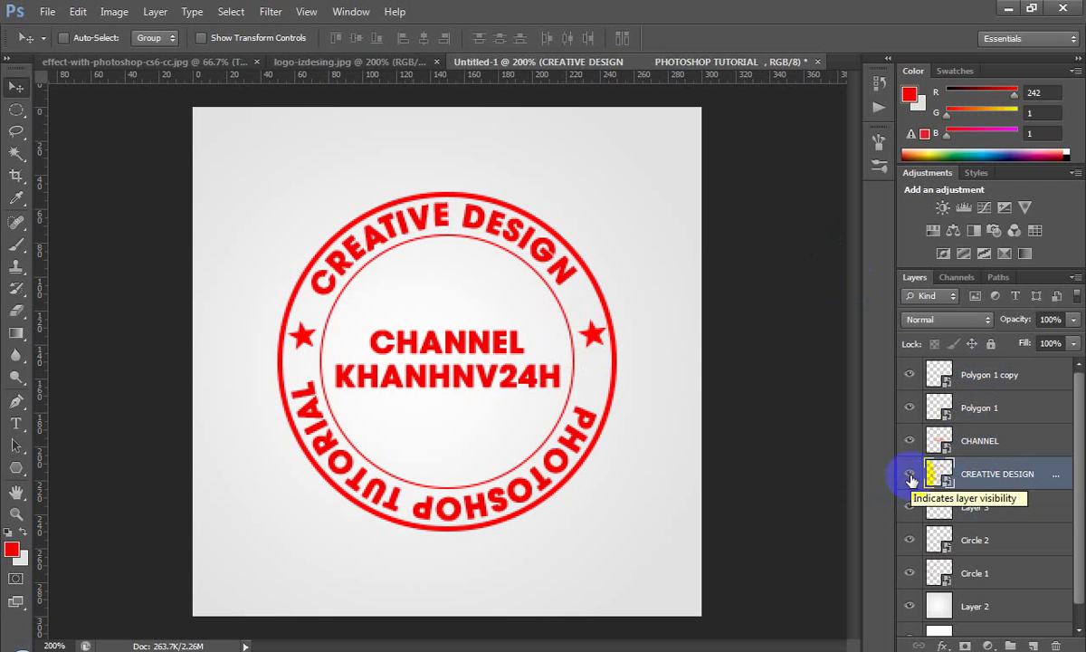
Make a rectangular selection around the lower half of the stamp
key("m")
mouse_move(182, 369)
left_mouse_down()
mouse_move(326, 415)
mouse_move(517, 436)
left_mouse_up()
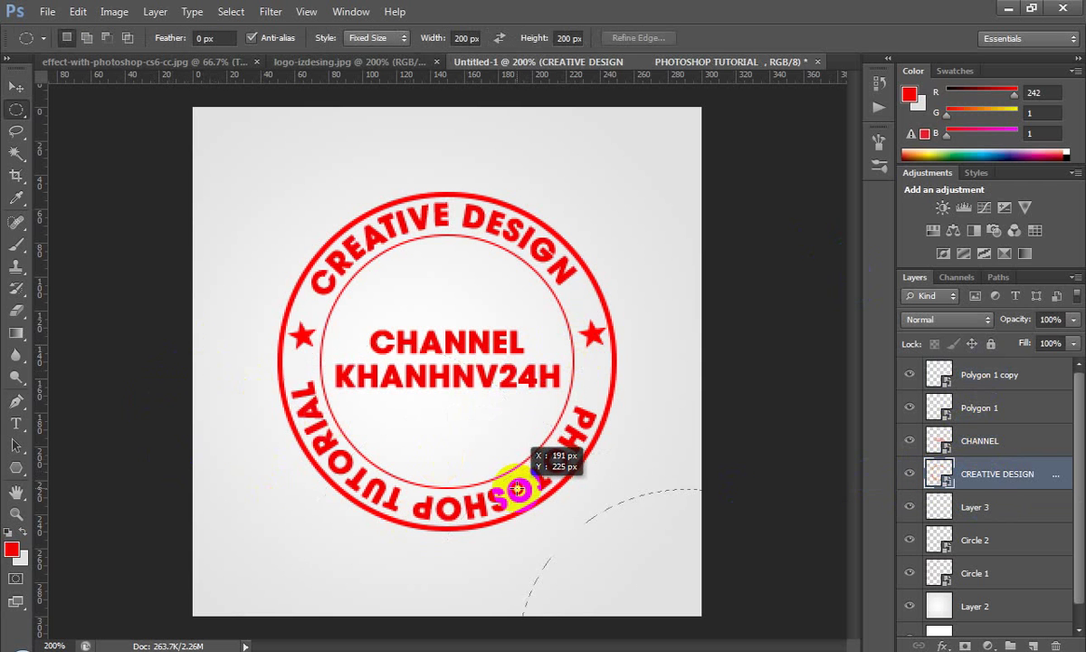
left_click(251, 323)
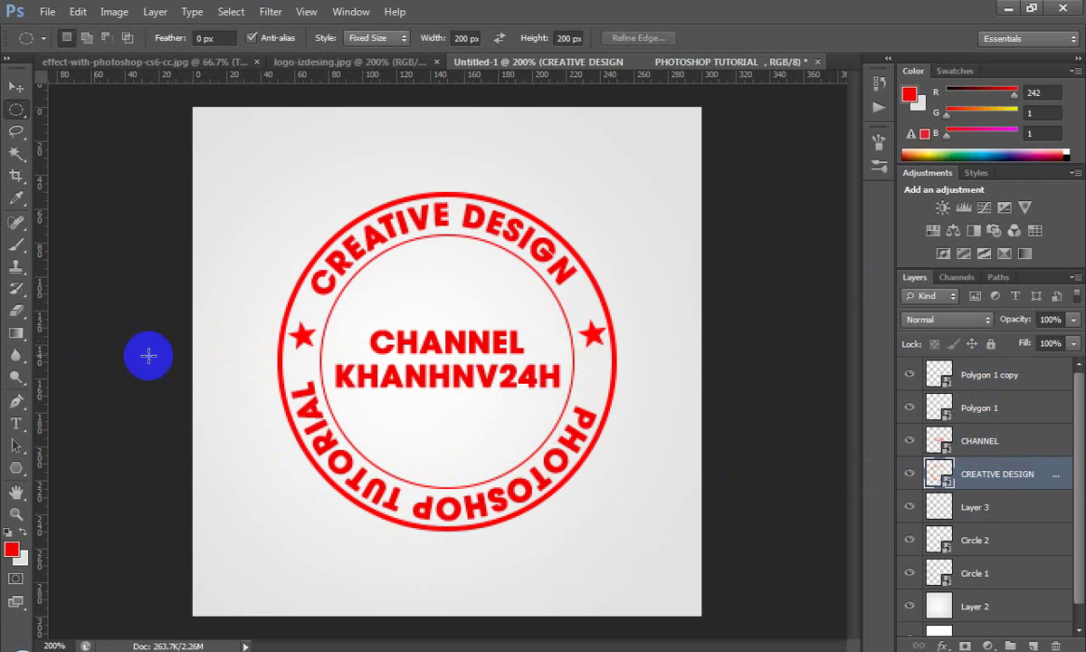
right_click(13, 110)
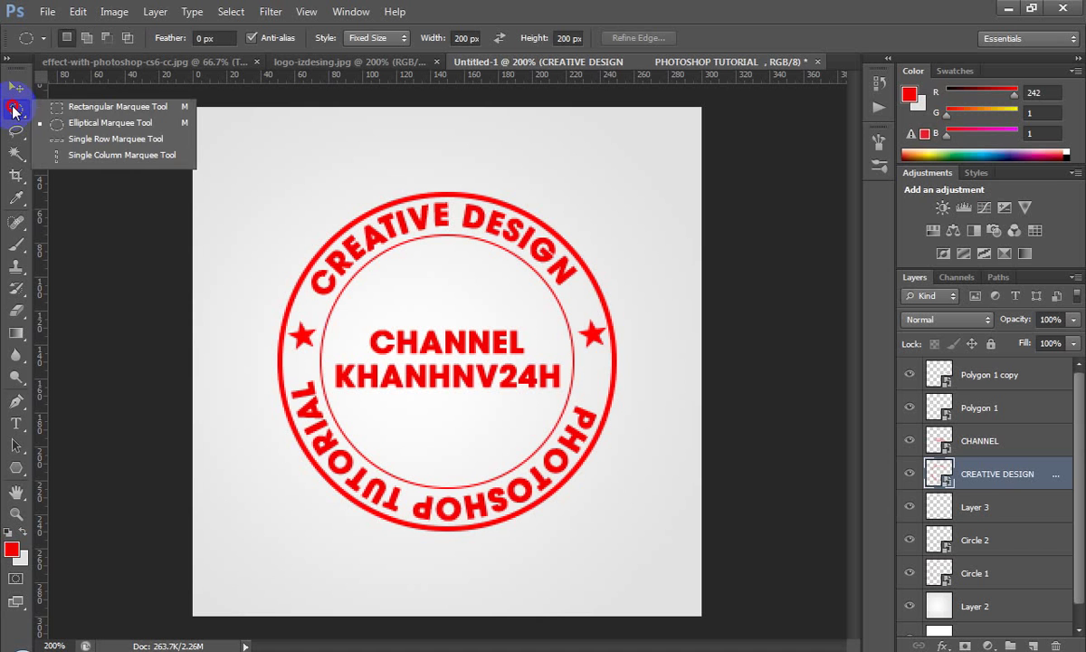
left_click(80, 108)
left_click_drag(241, 337, 645, 574)
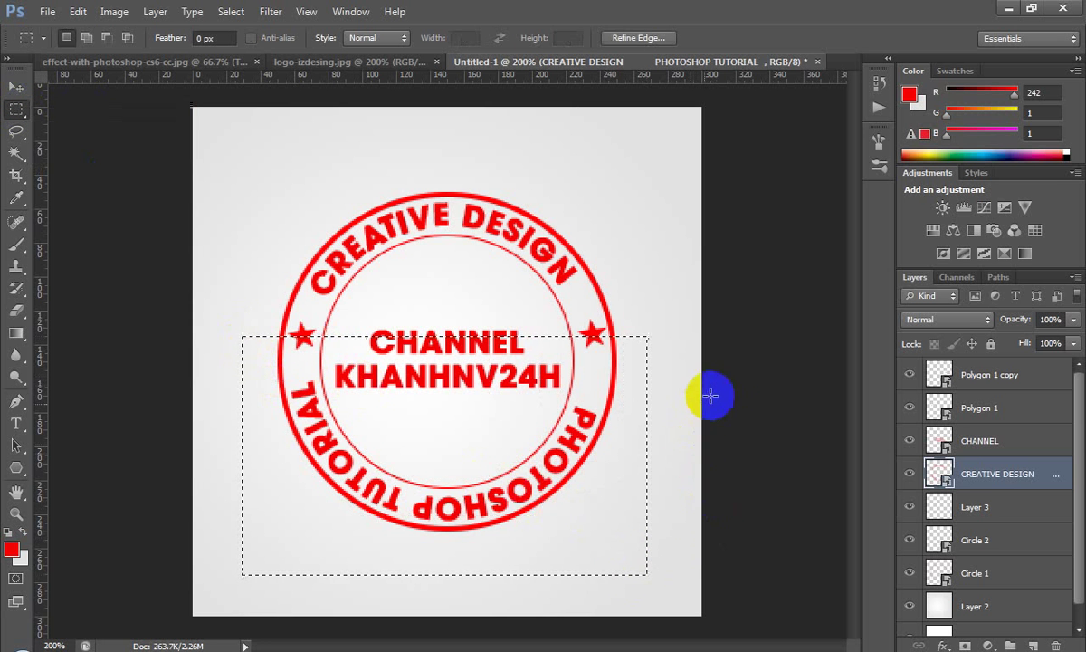
left_click(918, 480, "ctrl")
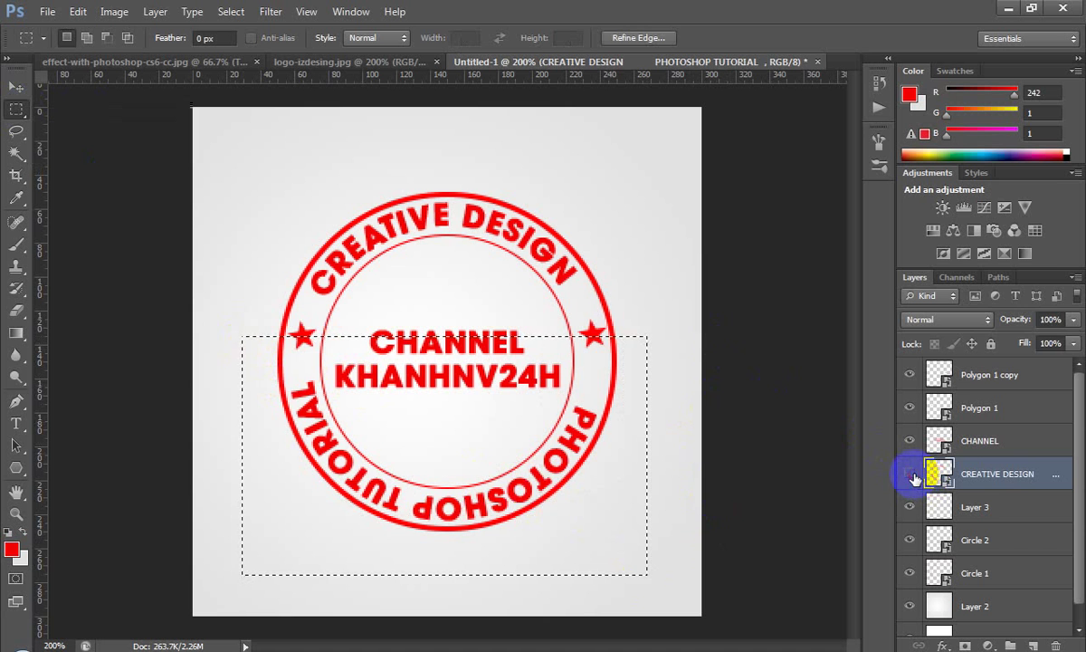
left_click(909, 473)
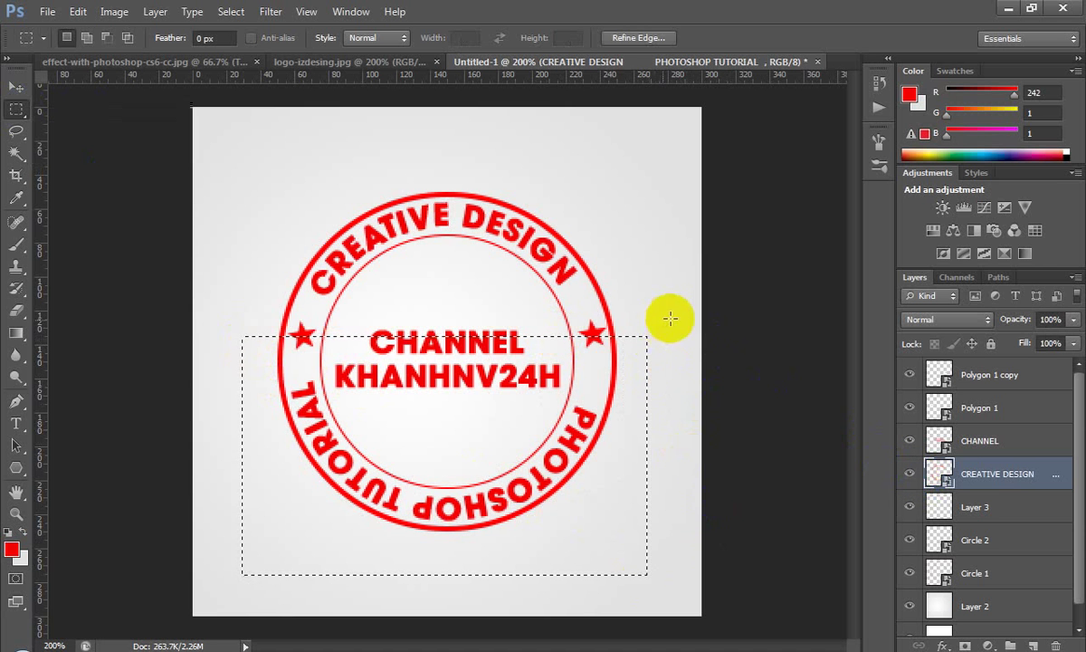
Rasterize the CREATIVE DESIGN layer and rotate the selected lower text about 3°
left_click(16, 86)
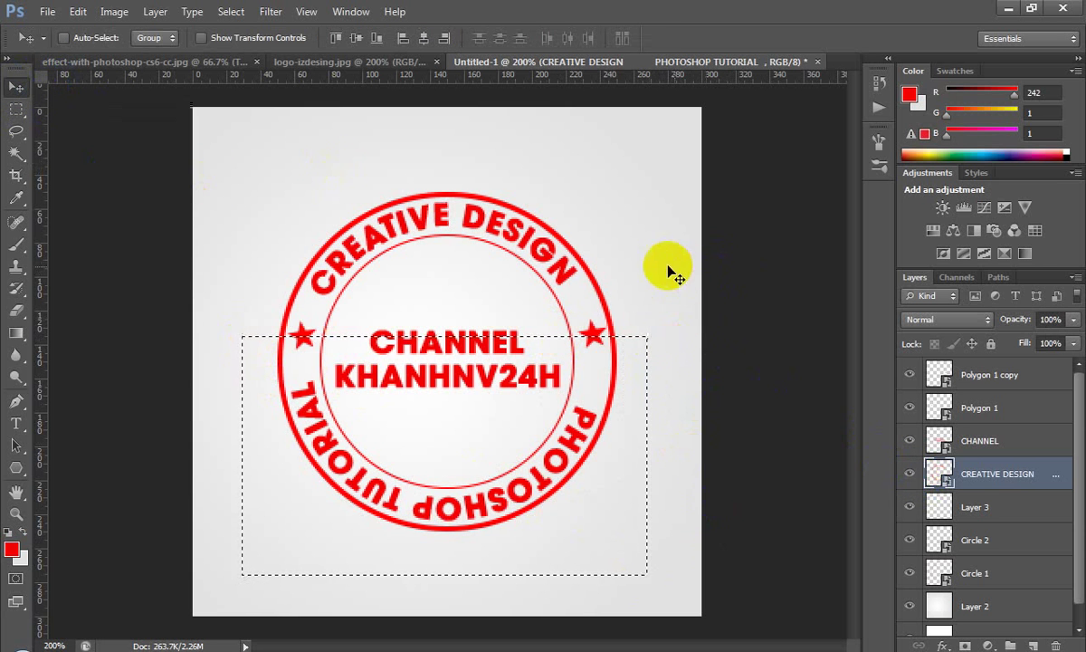
right_click(973, 475)
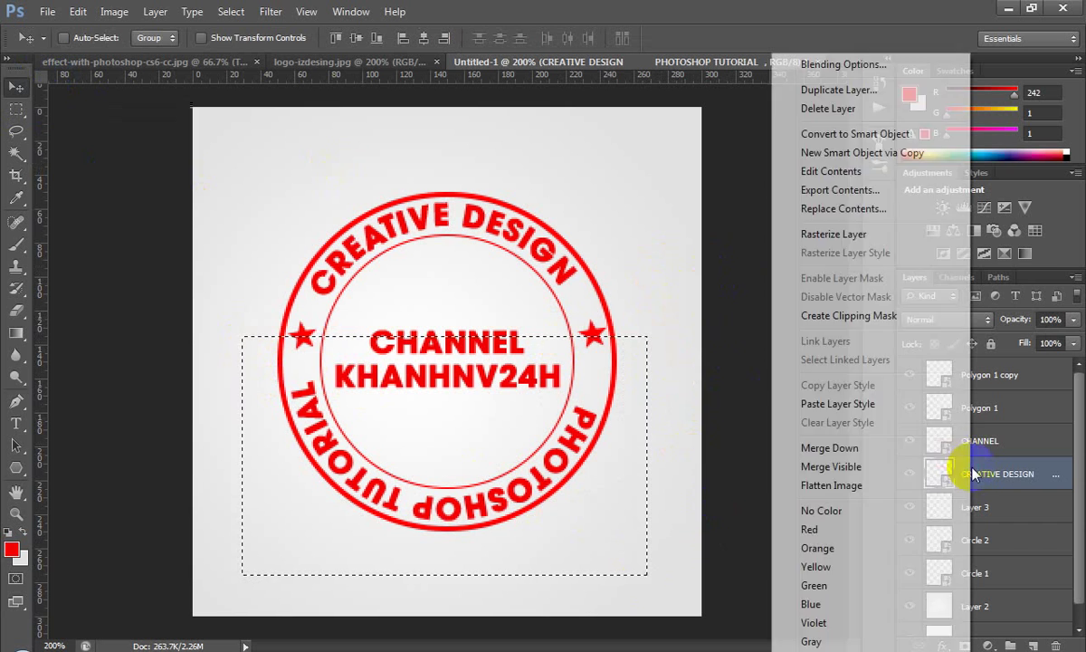
left_click(802, 237)
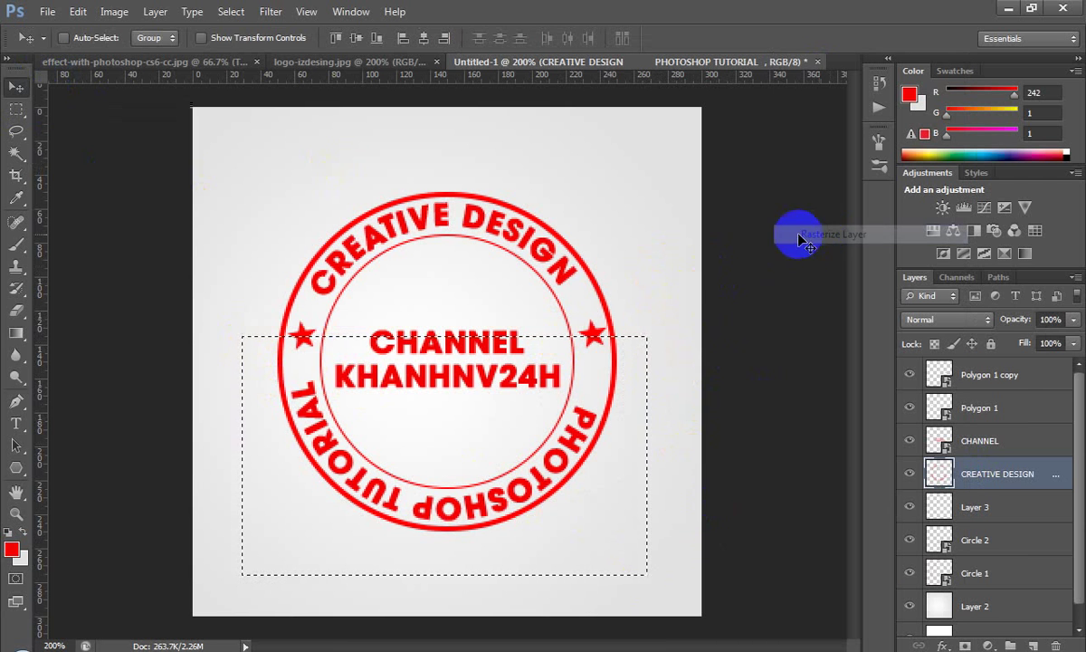
key("ctrl+t")
left_click_drag(696, 319, 705, 302)
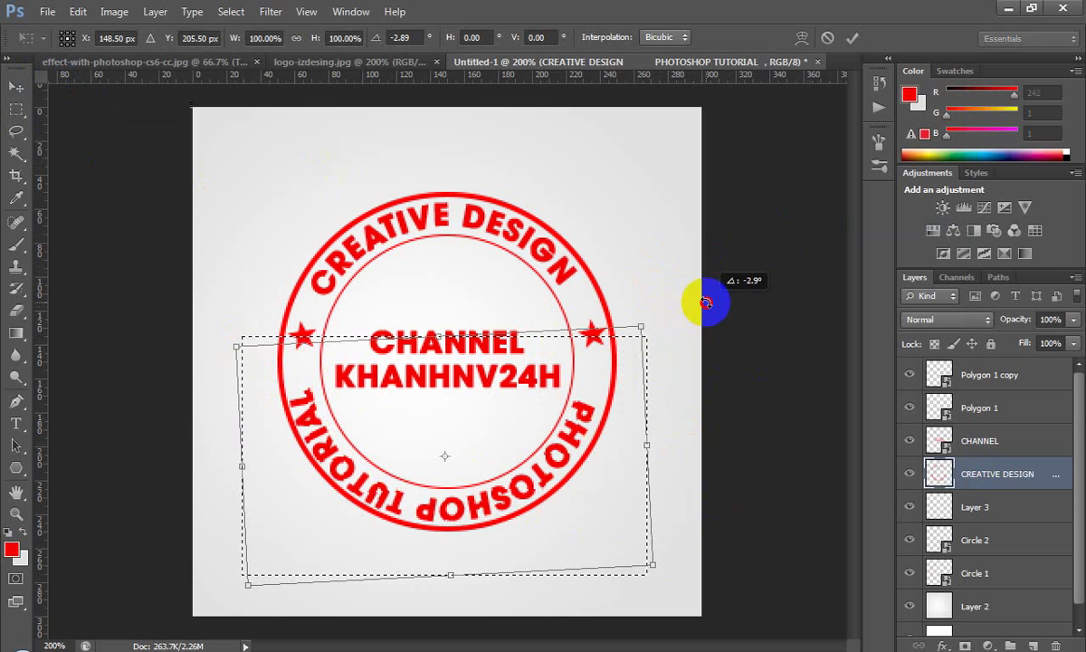
key("Right")
key("Right")
key("Right")
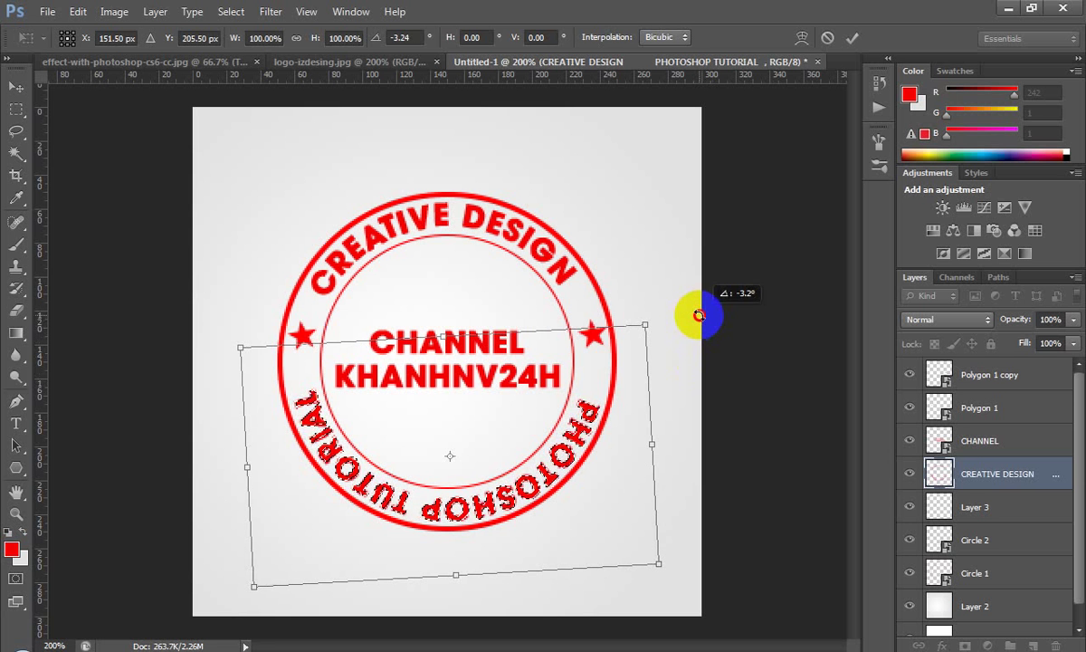
key("Return")
key("ctrl+d")
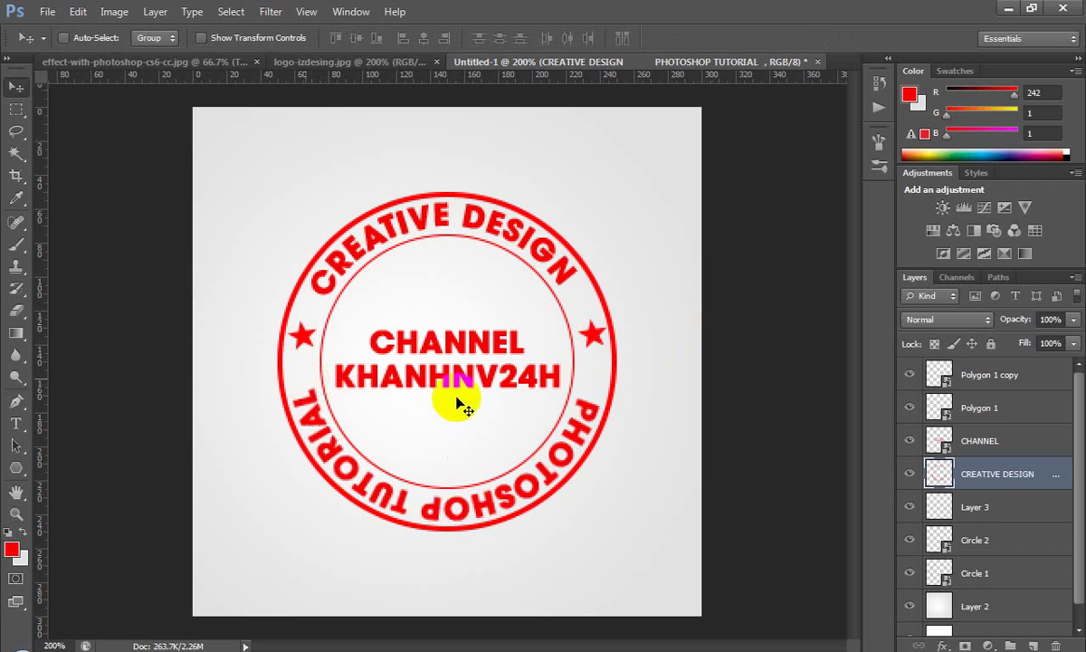
Hide the right-hand star copy and shrink the left star to about 78%
right_click(589, 344)
left_click(624, 347)
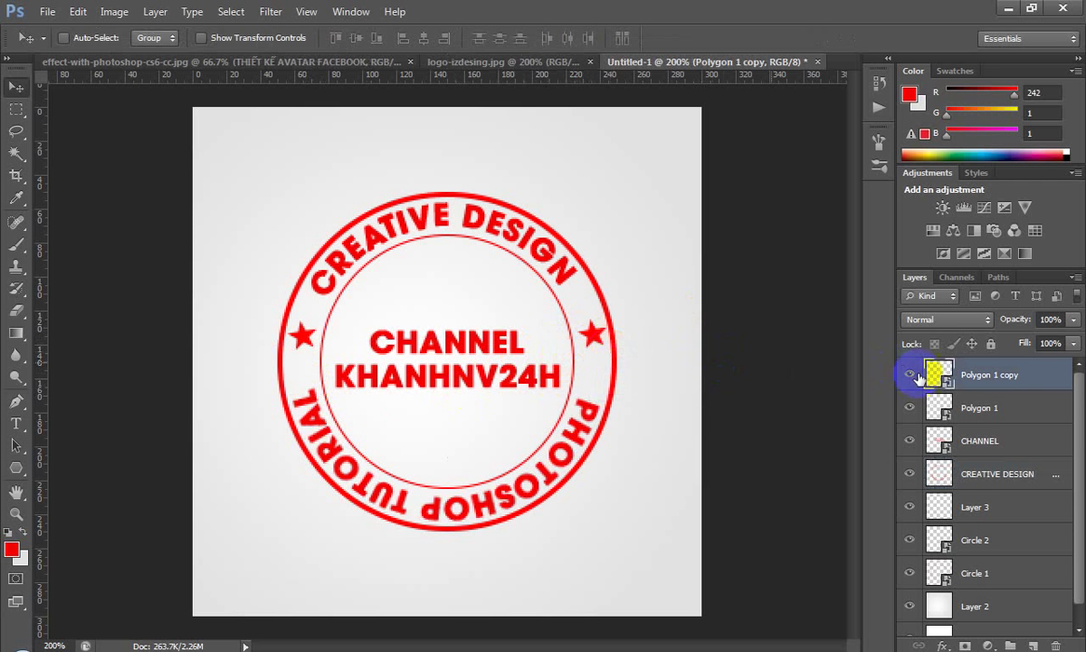
left_click(975, 418)
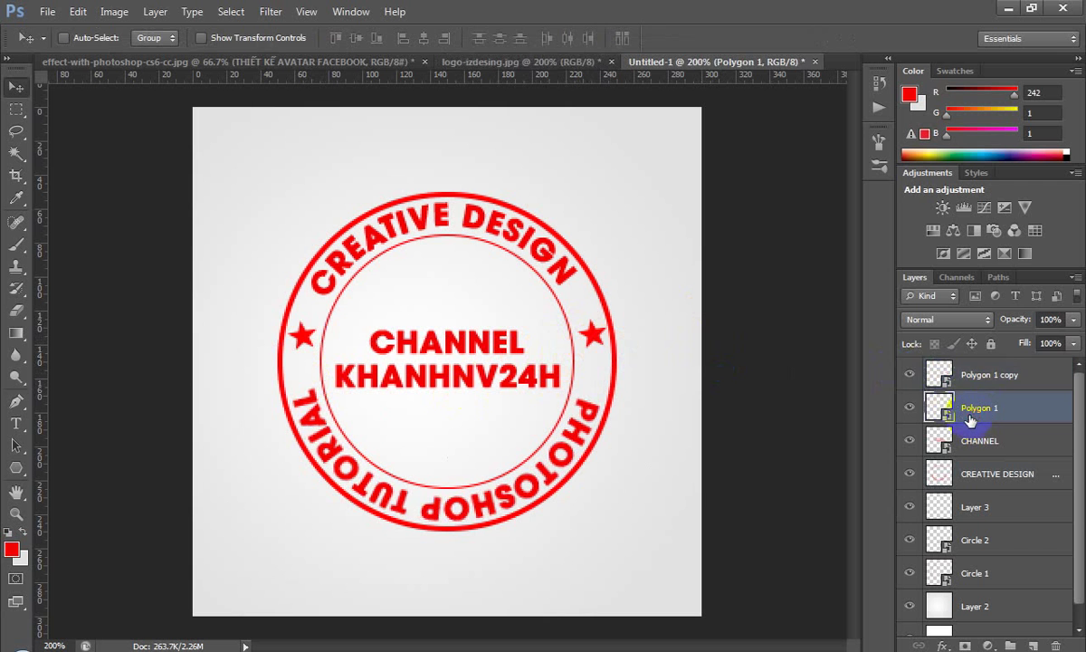
left_click(916, 376)
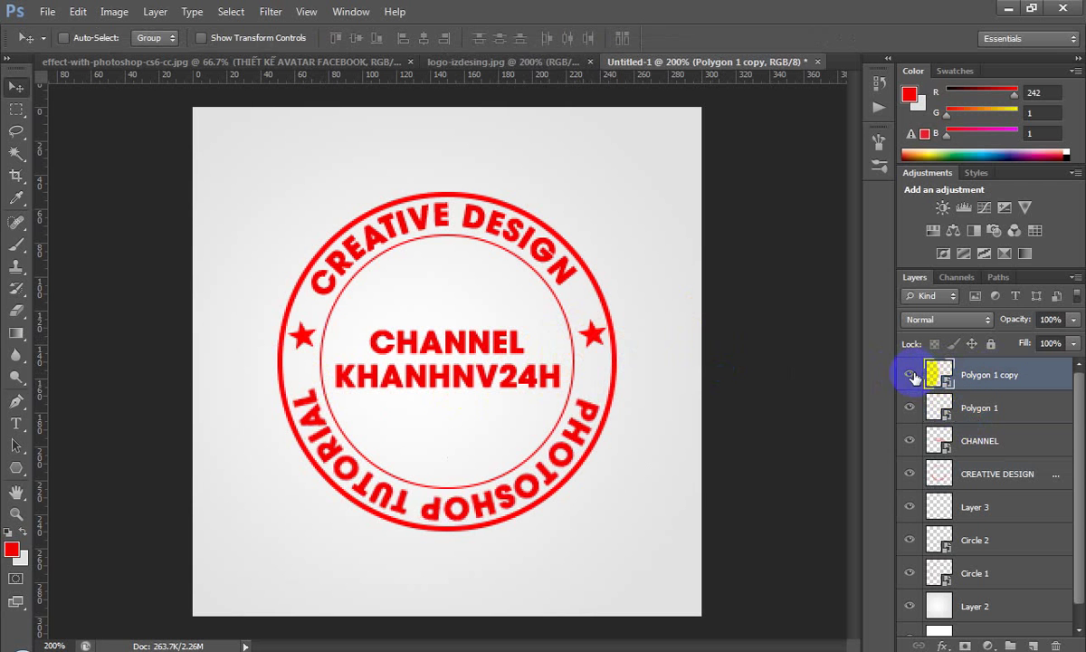
left_click(979, 419)
key("ctrl+t")
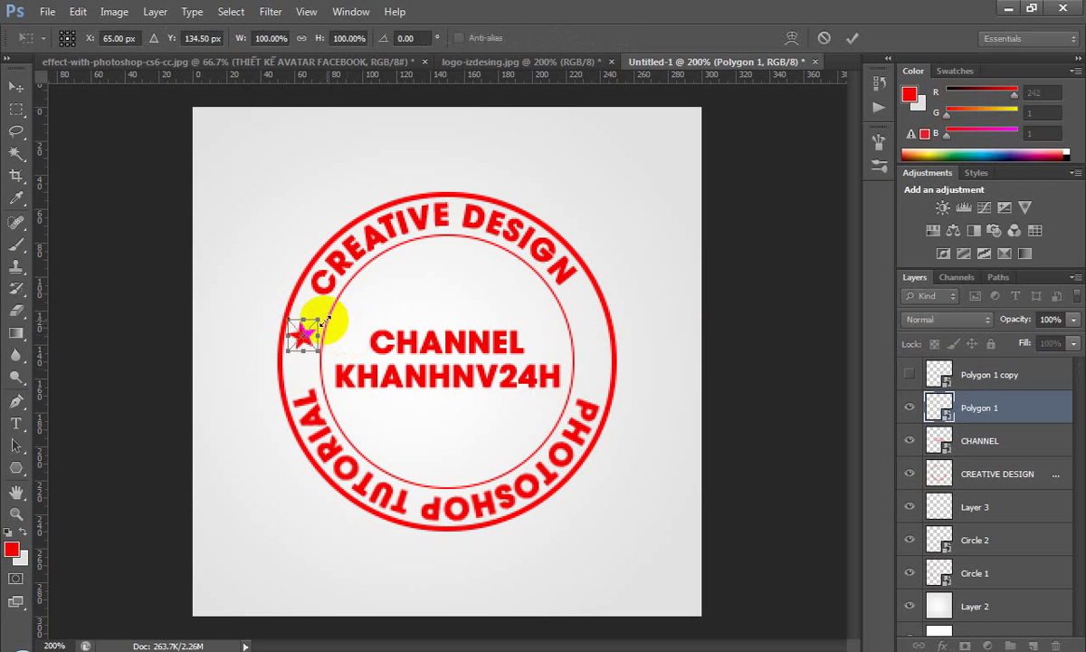
left_click_drag(314, 319, 311, 324)
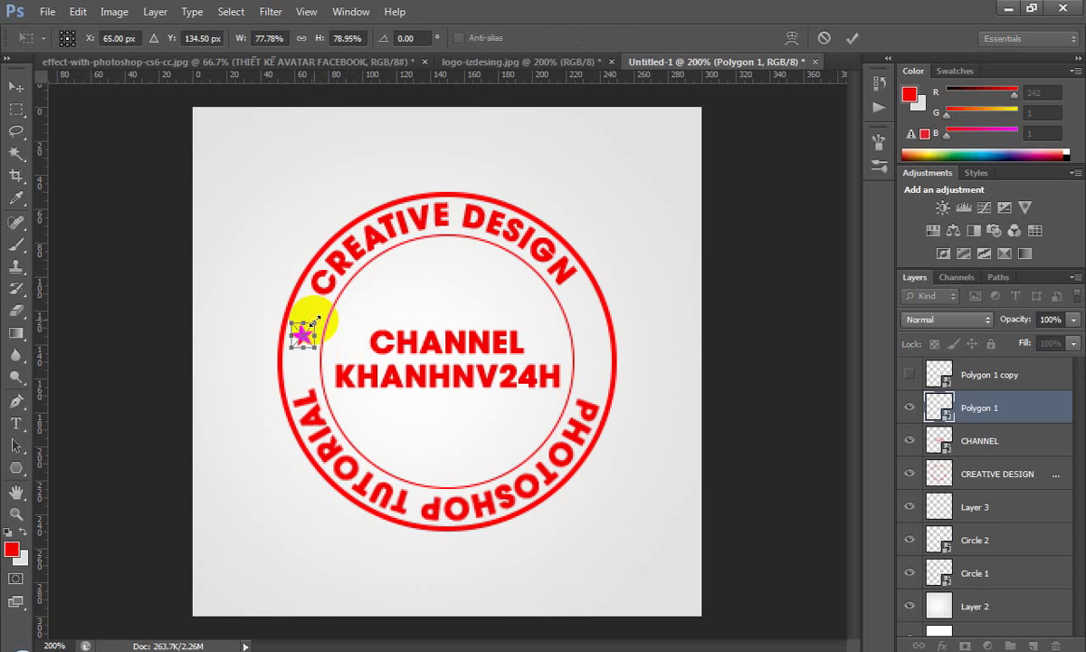
key("Return")
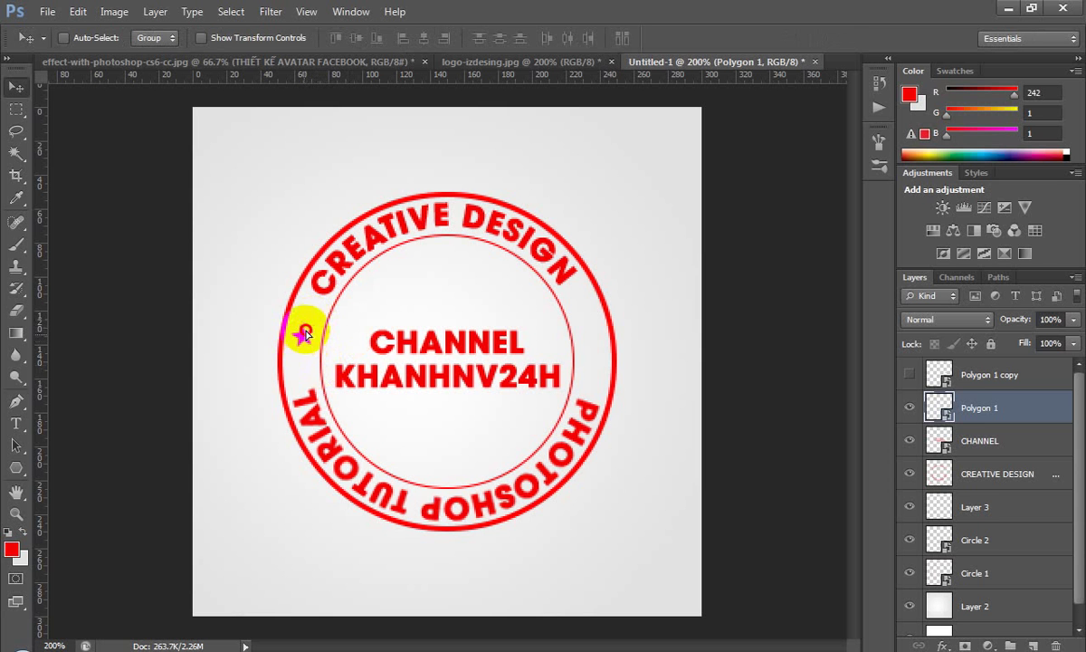
Duplicate the small star twice down the ring's left side and select the star layers
mouse_move(305, 333)
left_mouse_down()
mouse_move(306, 319)
mouse_move(297, 391)
left_mouse_up()
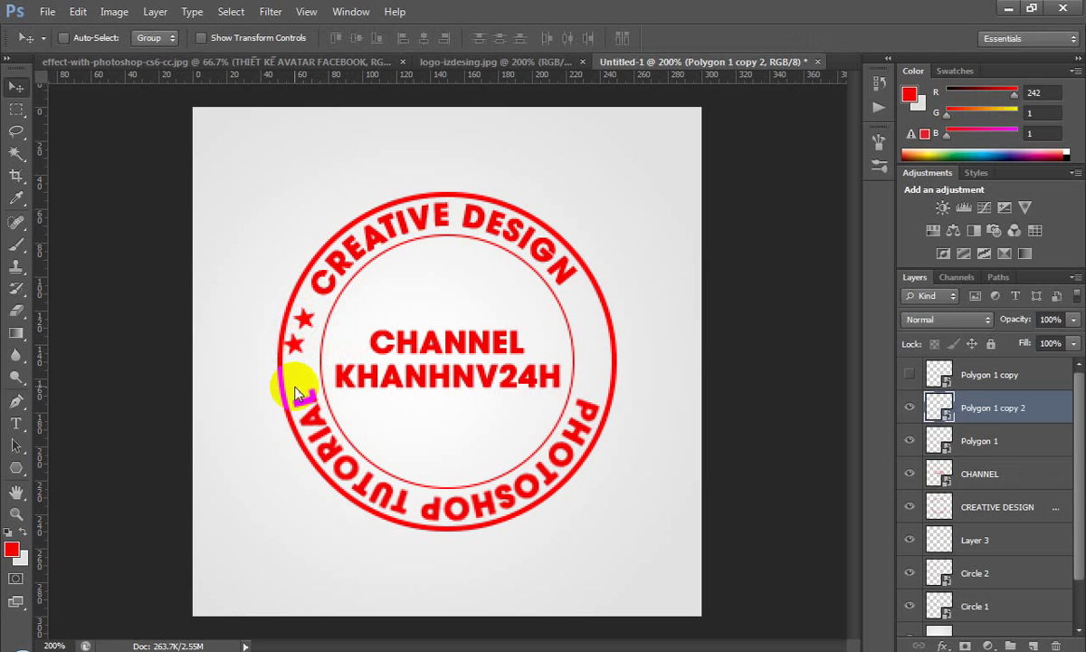
key("ctrl+j")
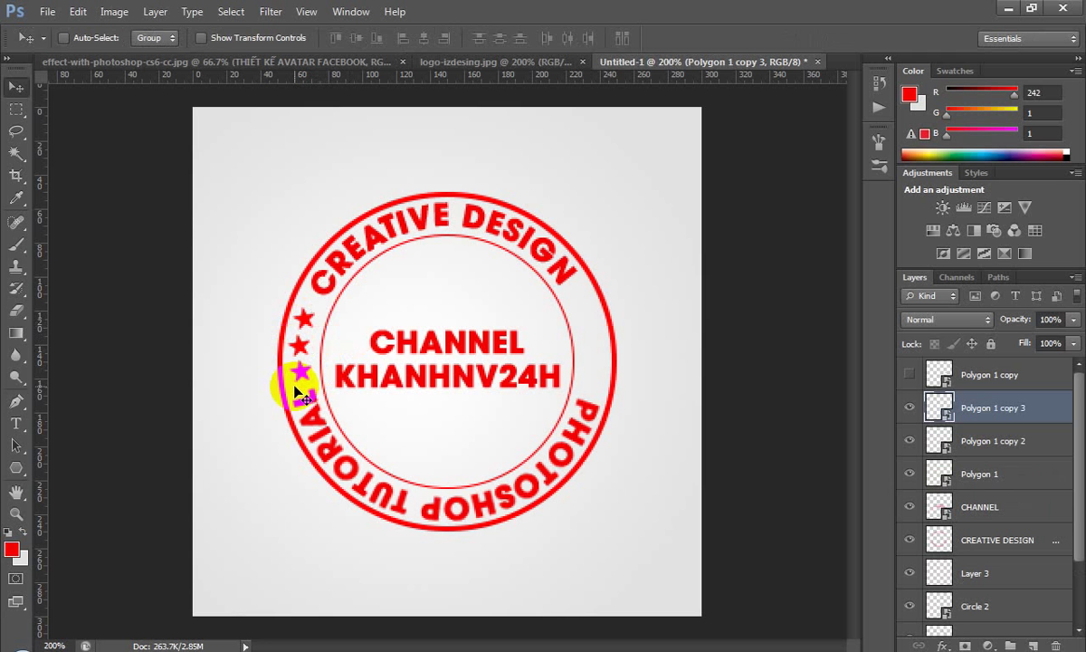
left_click_drag(301, 391, 301, 392)
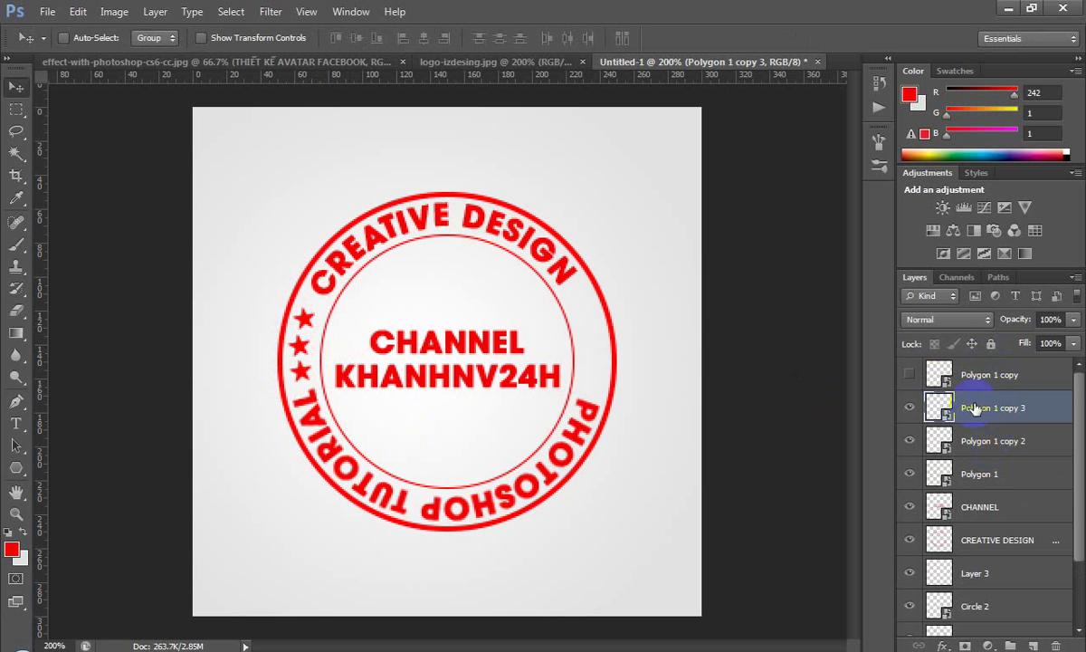
left_click(975, 440, "shift")
left_click(965, 371, "shift")
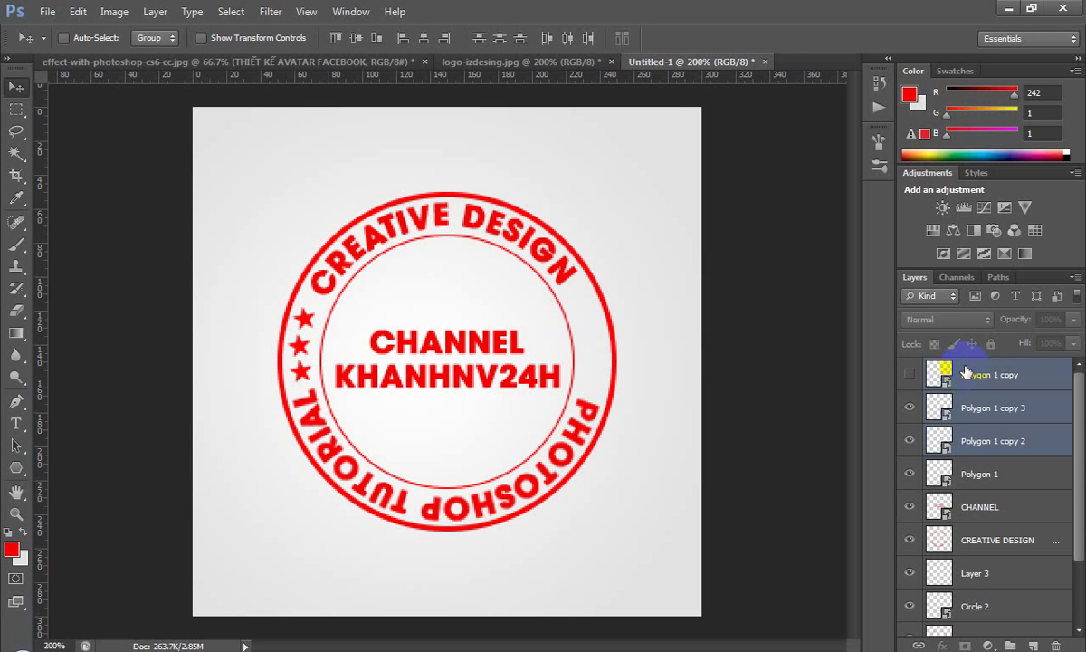
Merge the three left star layers into one smart object
left_click(984, 478, "shift")
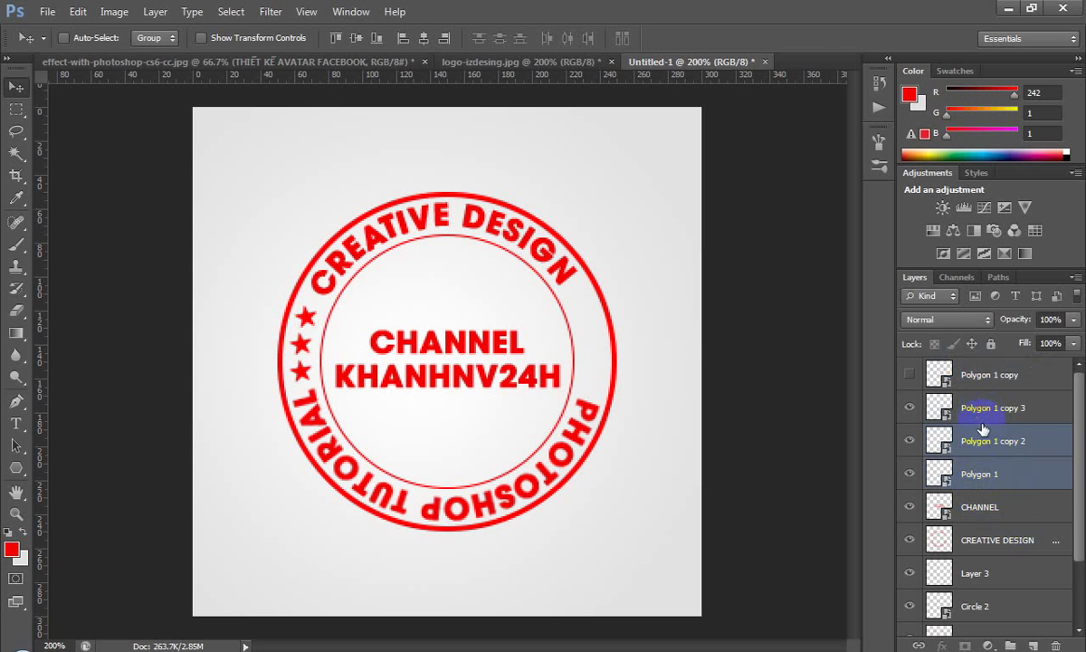
left_click(983, 418, "shift")
right_click(986, 453)
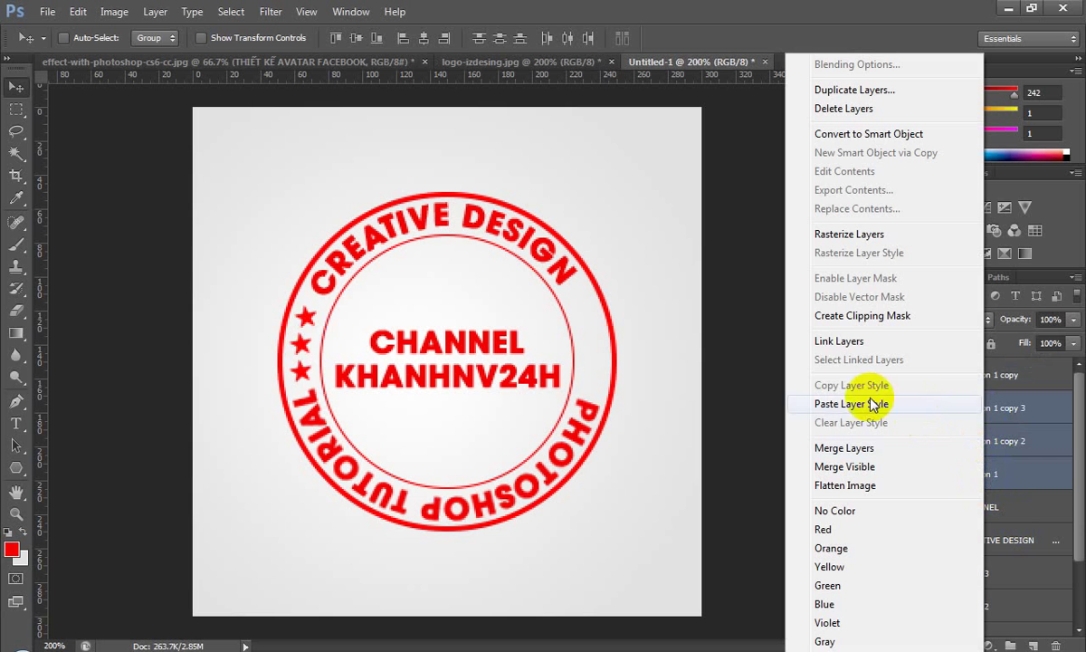
left_click(850, 135)
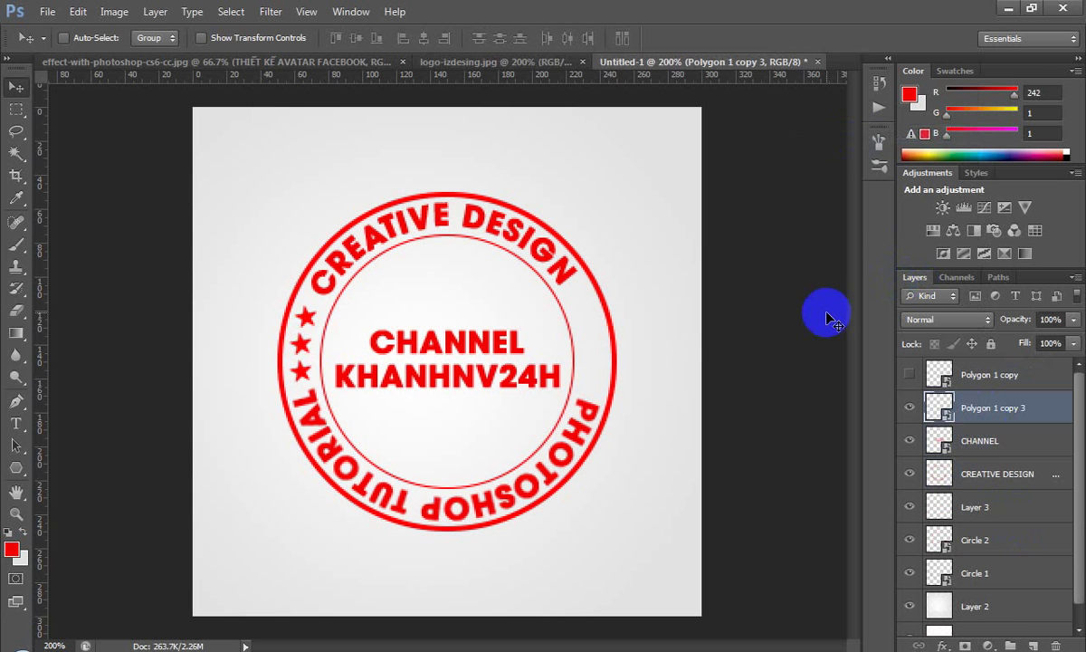
Duplicate the star smart object, flip it horizontally, and move it to the ring's right side
key("ctrl+j")
key("ctrl+t")
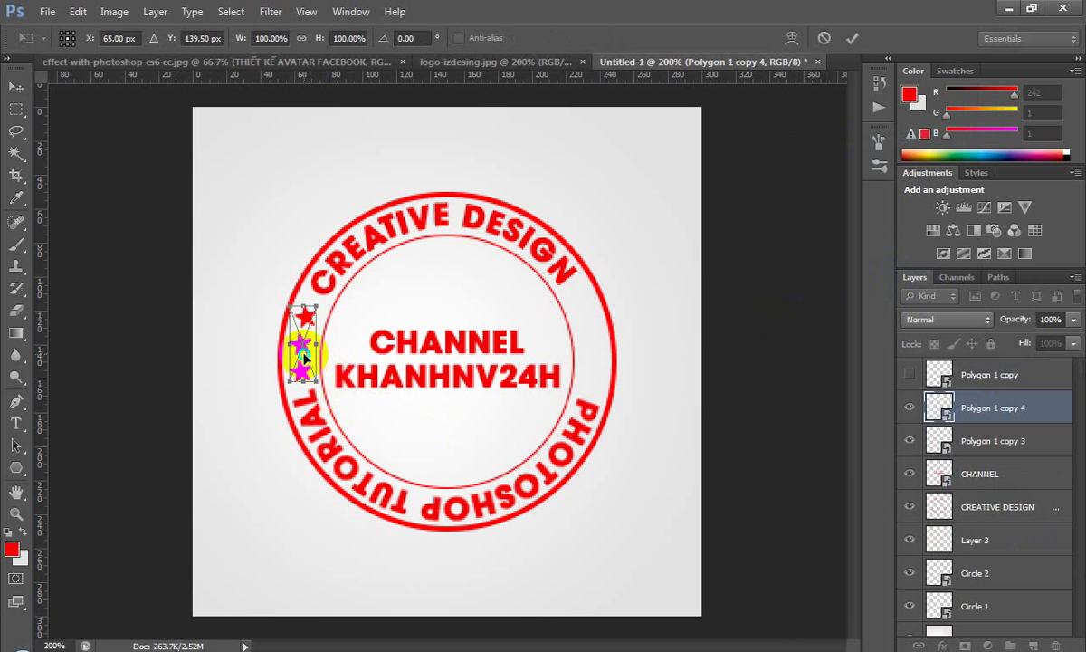
right_click(304, 358)
left_click(374, 593)
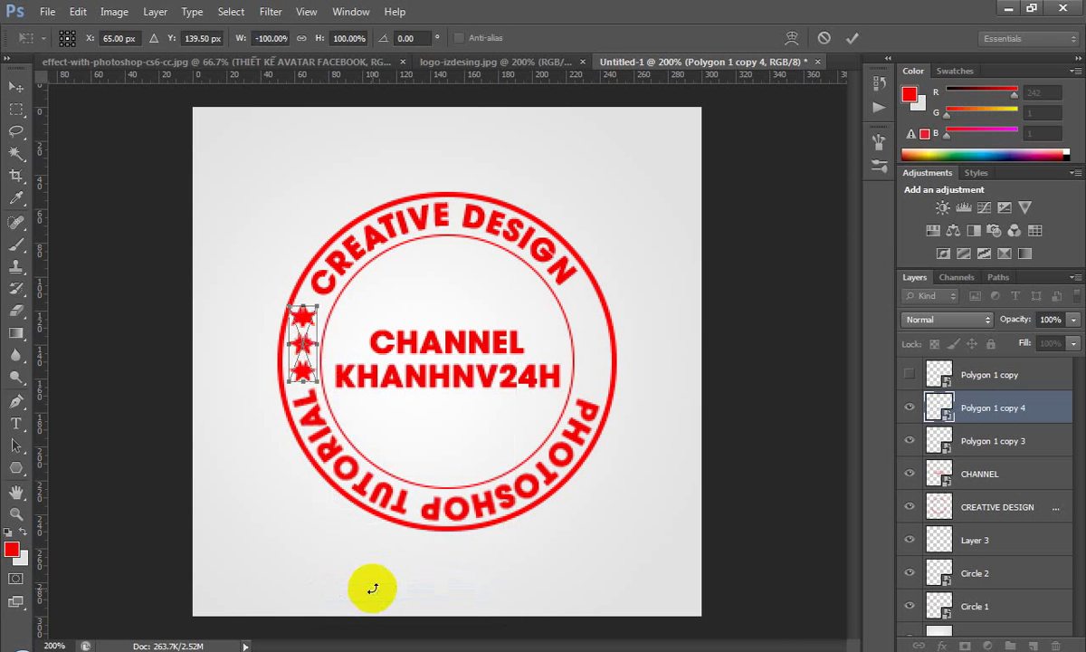
key("Return")
mouse_move(268, 318)
left_mouse_down()
mouse_move(583, 351)
mouse_move(571, 366)
left_mouse_up()
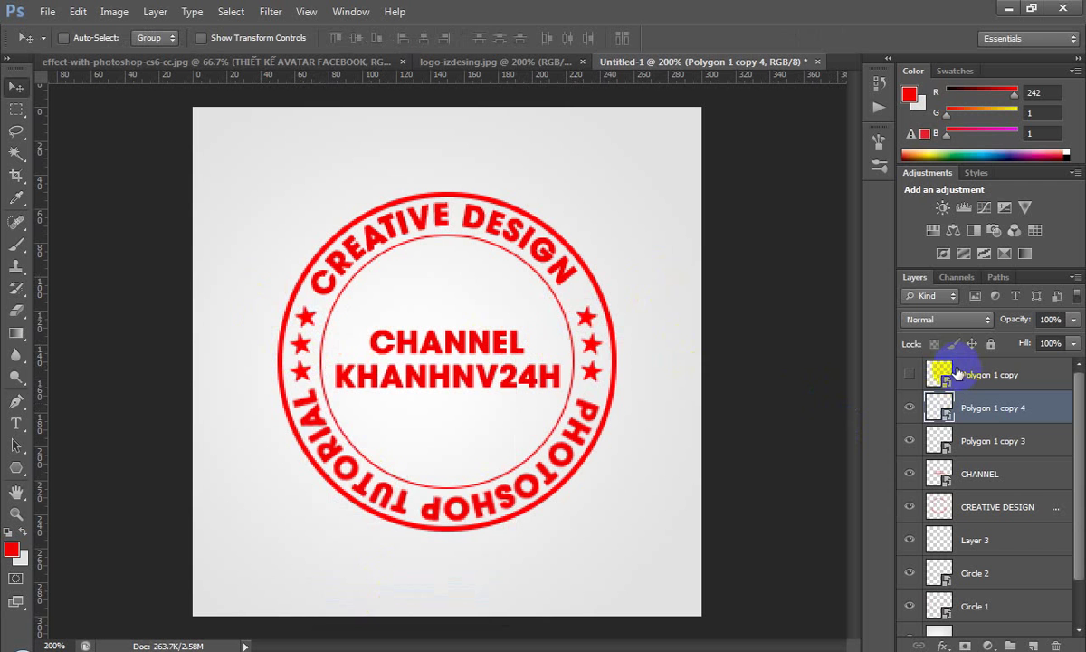
left_click(997, 509)
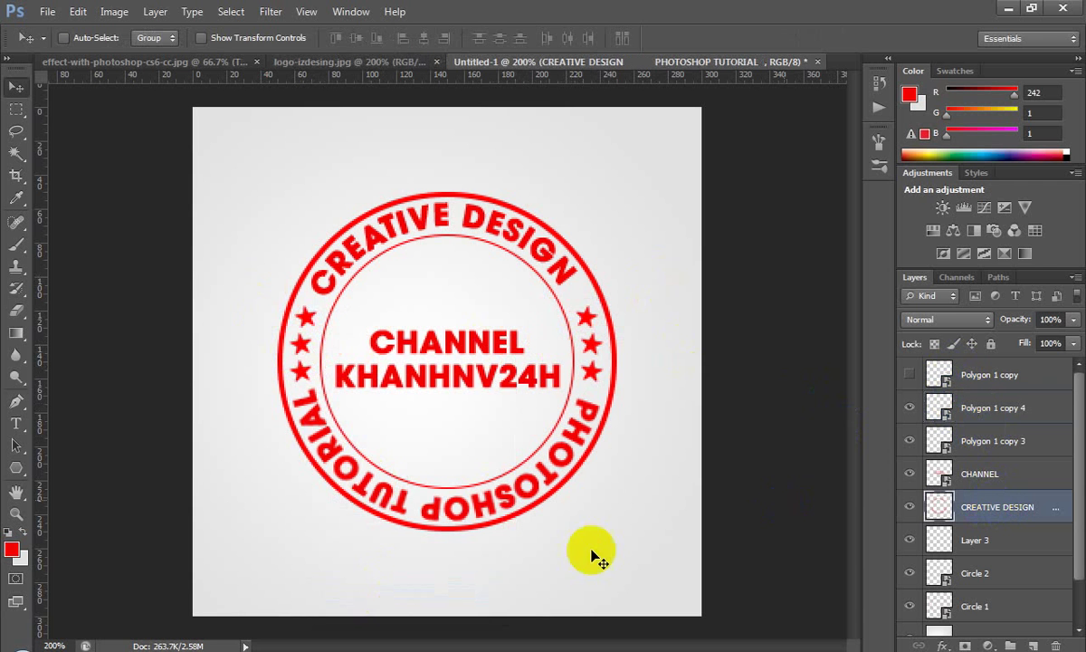
key("m")
mouse_move(244, 170)
left_mouse_down()
mouse_move(565, 302)
mouse_move(607, 302)
left_mouse_up()
left_click(675, 187)
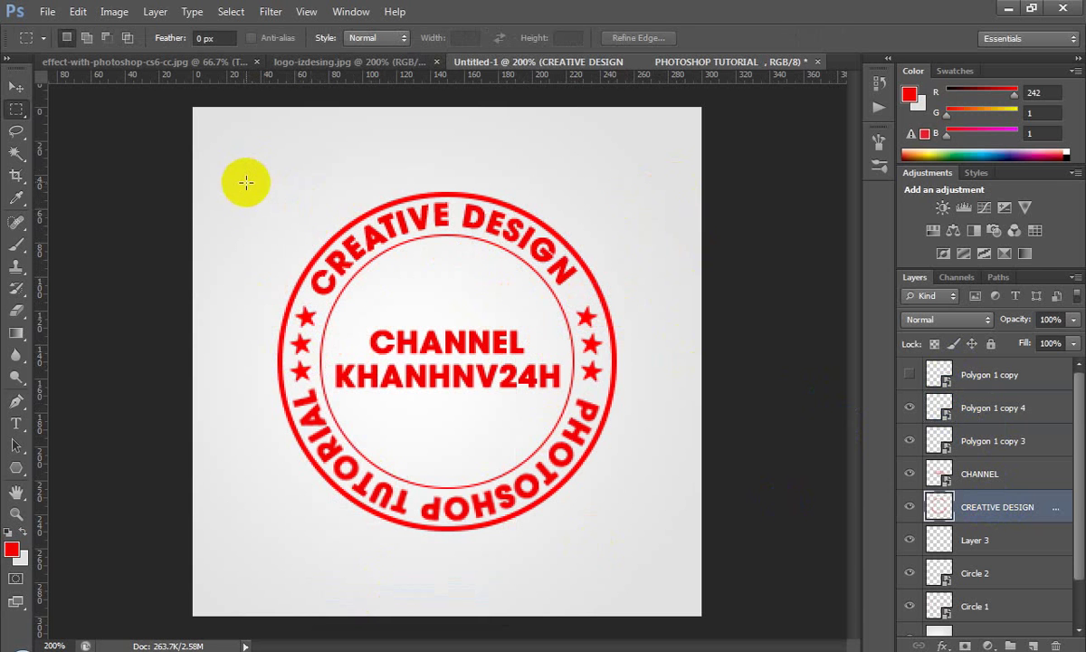
key("ctrl+a")
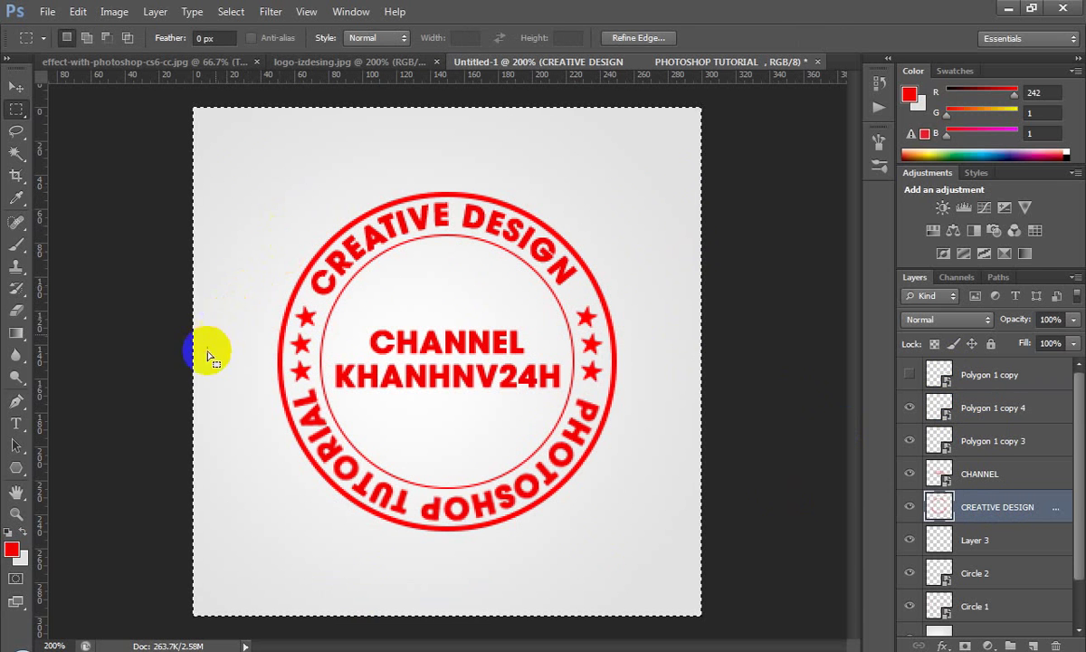
key("ctrl+t")
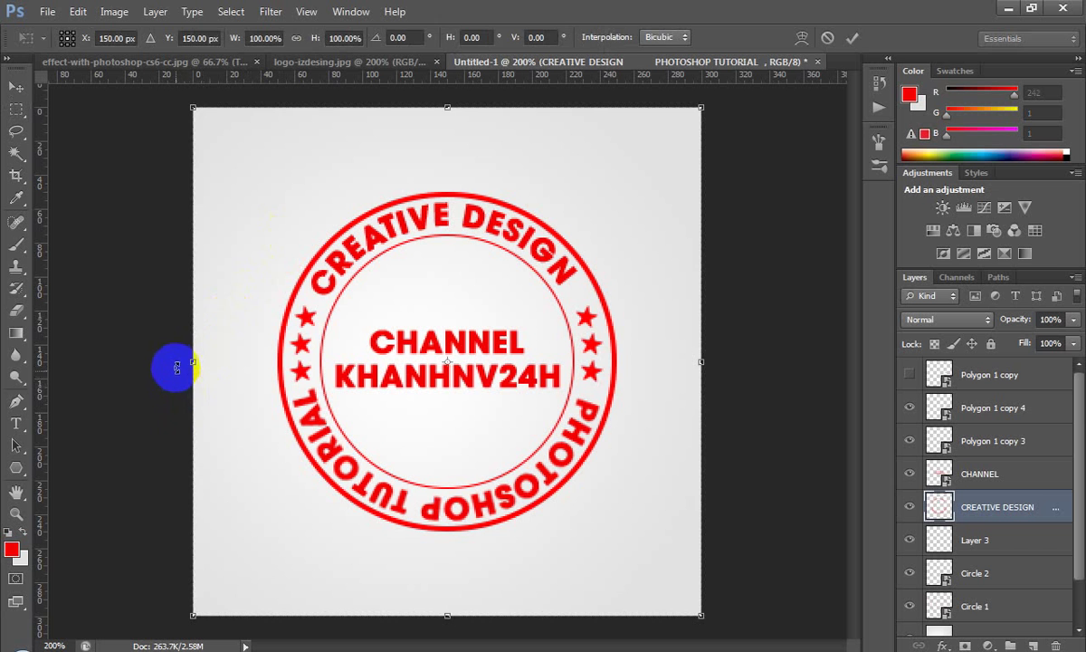
key("Return")
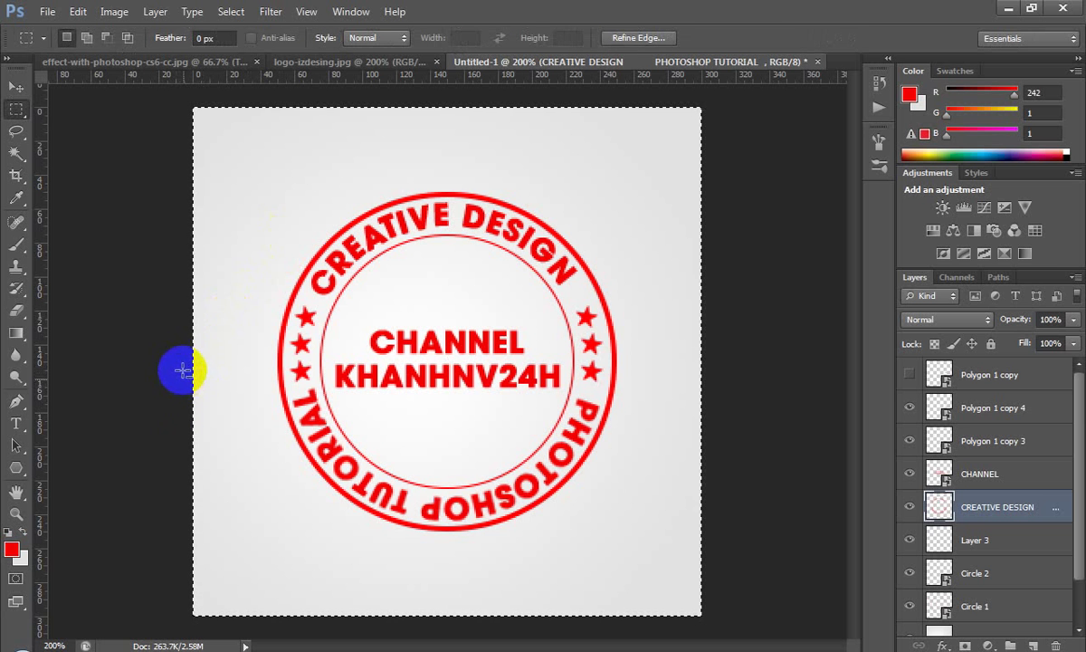
left_click_drag(176, 346, 805, 634)
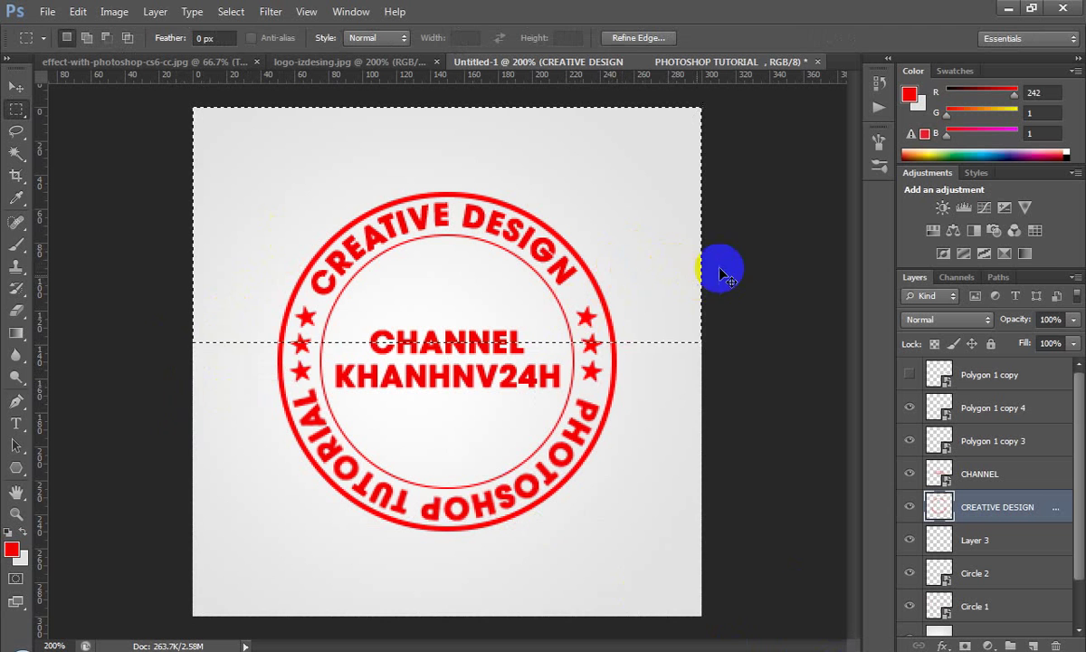
key("ctrl+z")
key("ctrl+a")
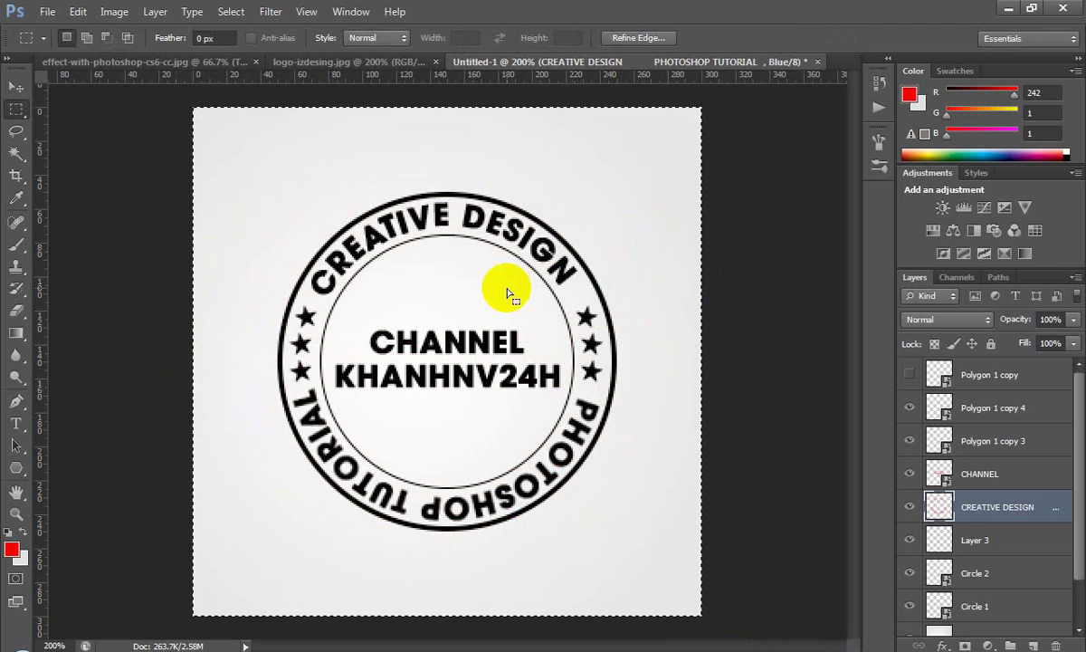
left_click(957, 277)
left_click(939, 307)
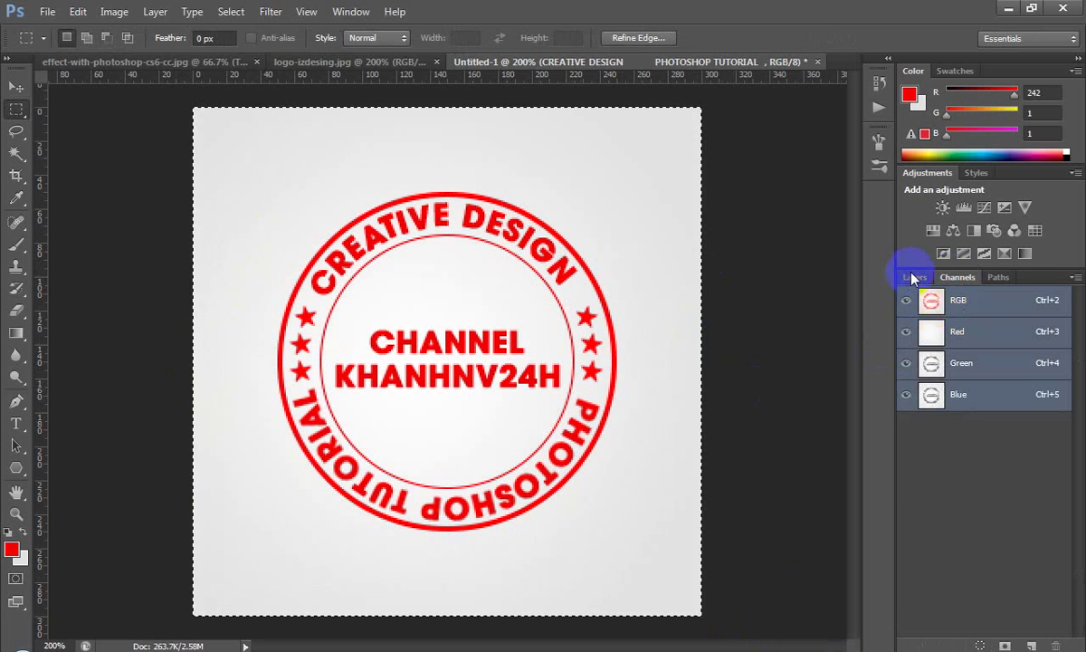
left_click(912, 278)
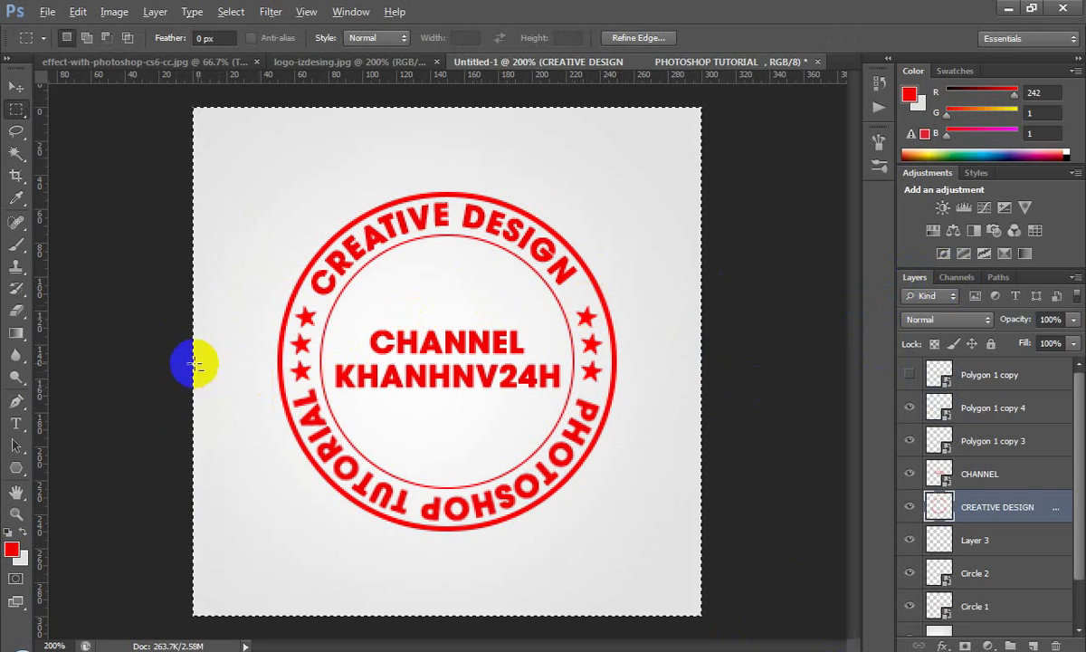
left_click_drag(195, 363, 742, 644)
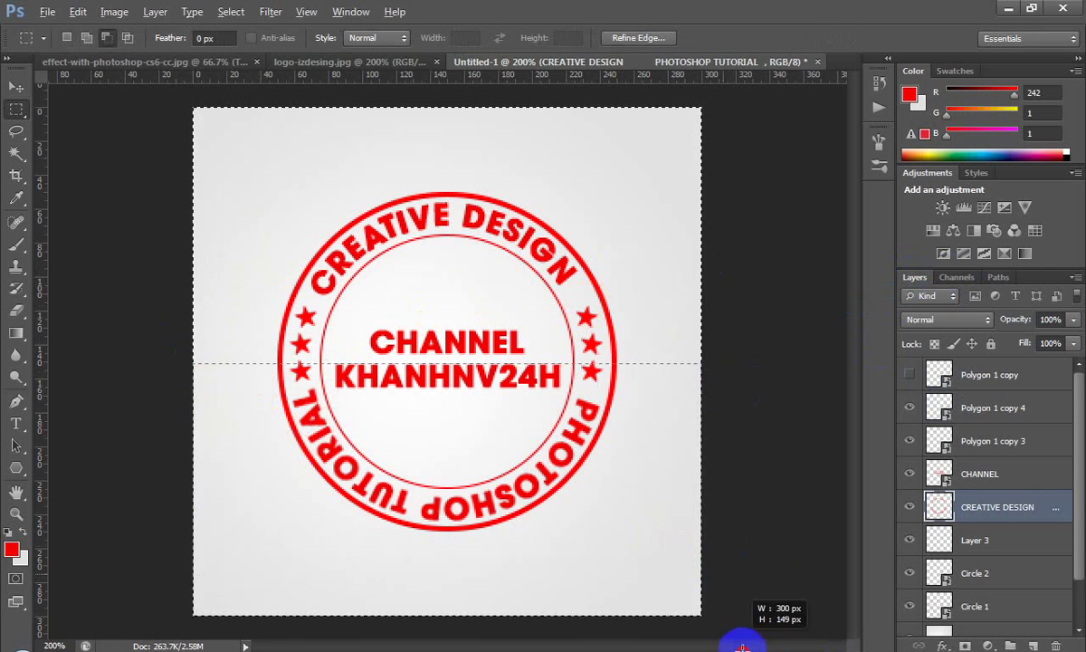
key("ctrl+t")
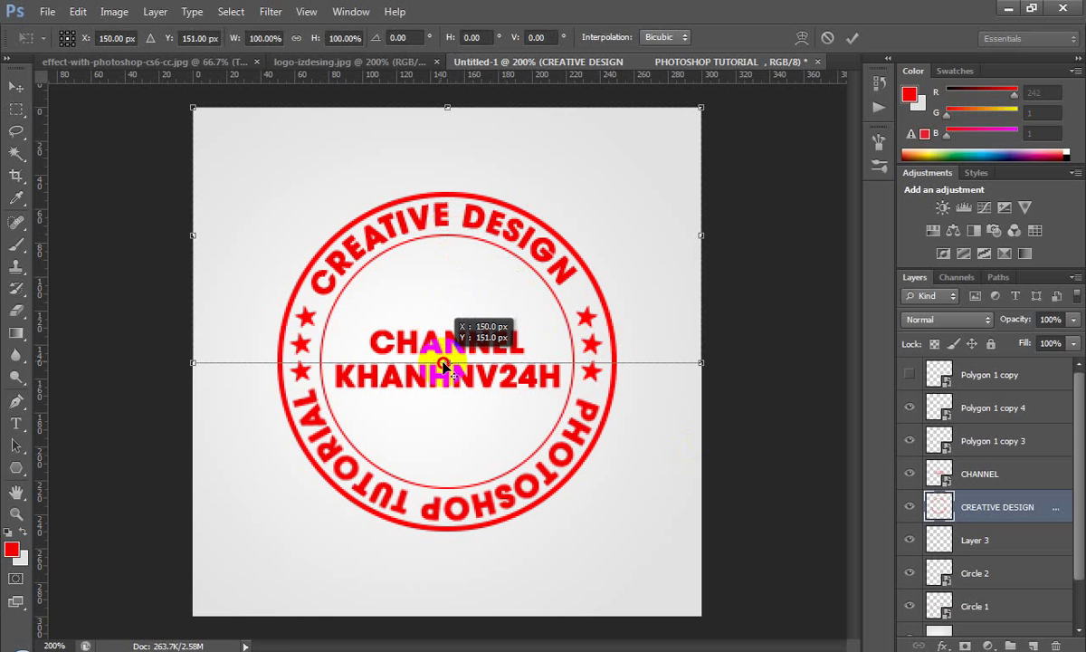
left_click_drag(448, 237, 447, 362)
left_click_drag(754, 255, 757, 264)
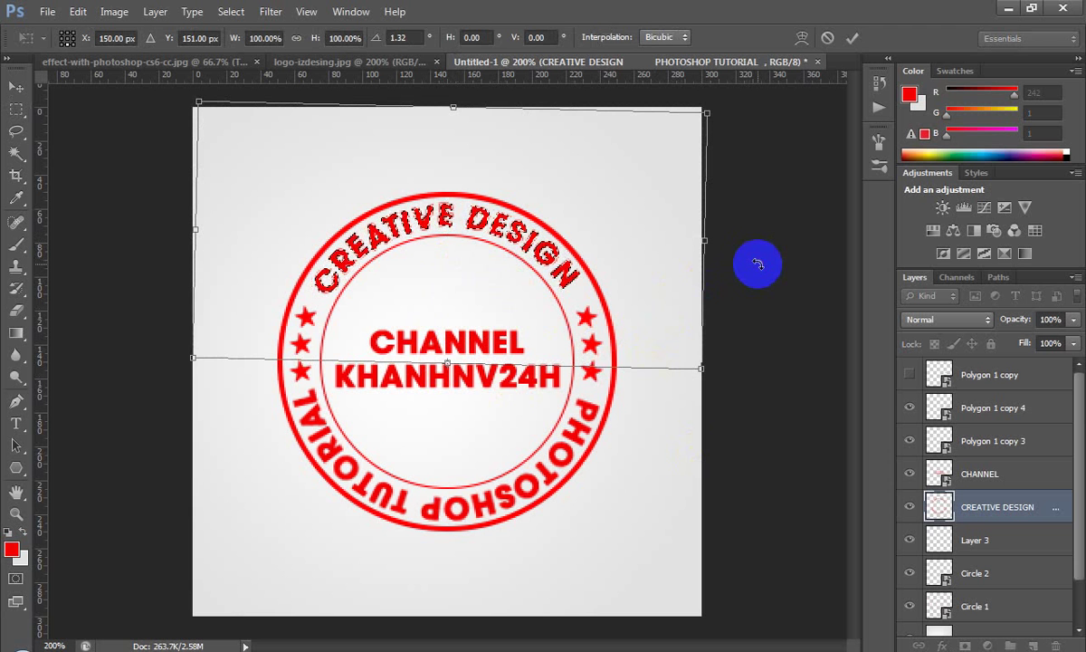
left_click_drag(782, 230, 784, 234)
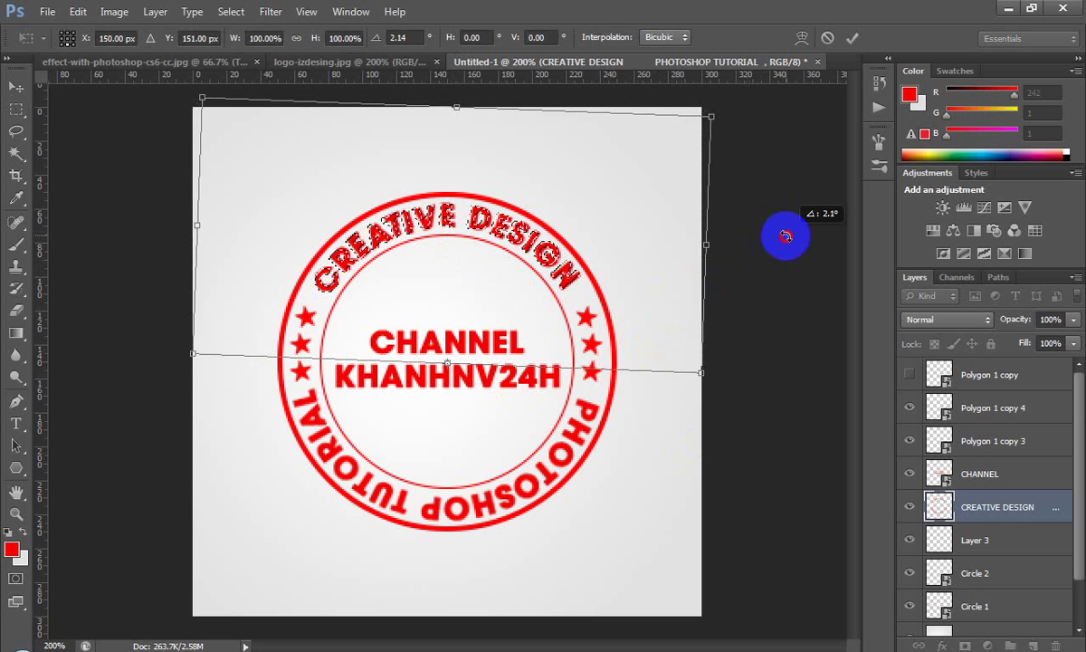
key("Return")
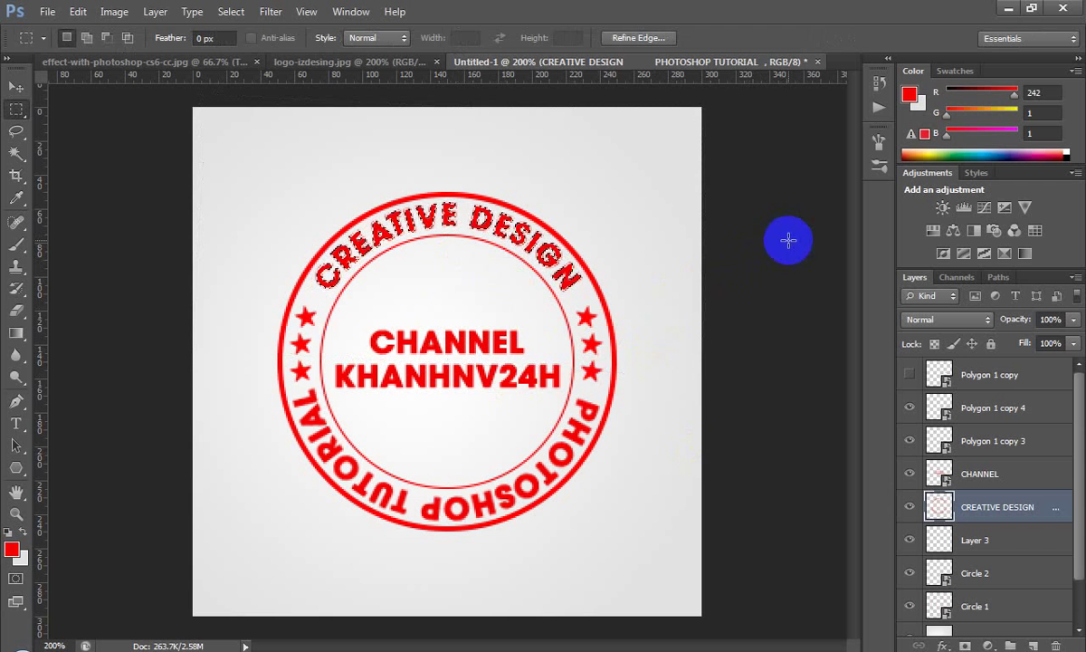
left_click(788, 240)
key("v")
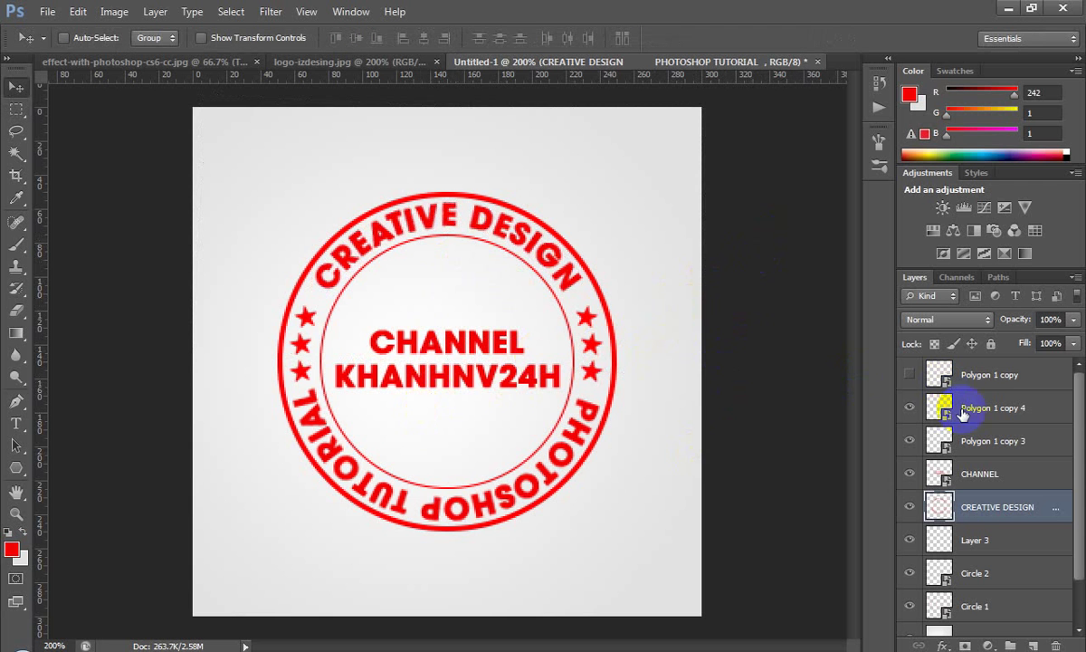
Delete the hidden spare Polygon 1 copy star layer
left_click(981, 407)
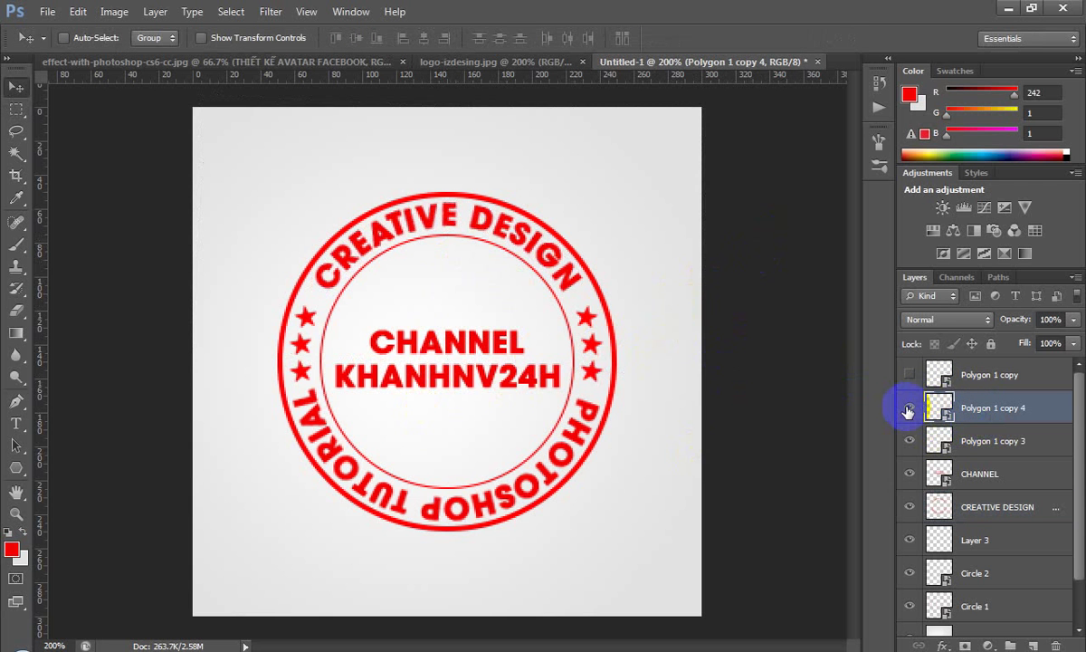
left_click(989, 382)
key("Delete")
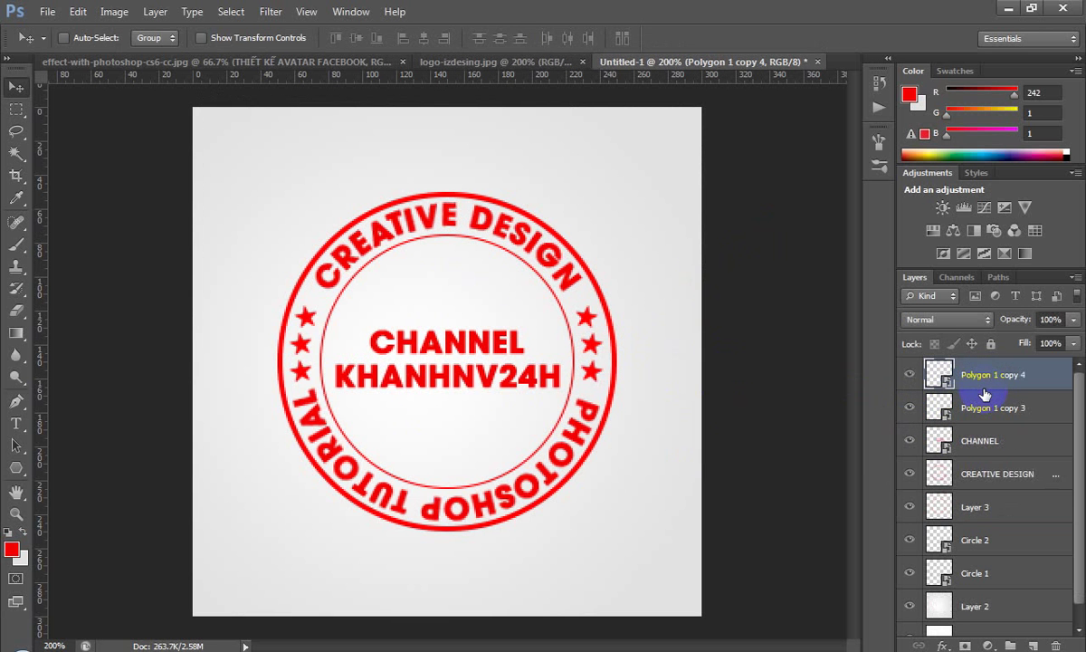
Move the stamp layers from Polygon 1 copy 4 to Circle 1 into Group 1, and add a new empty layer above it
left_click(1006, 642)
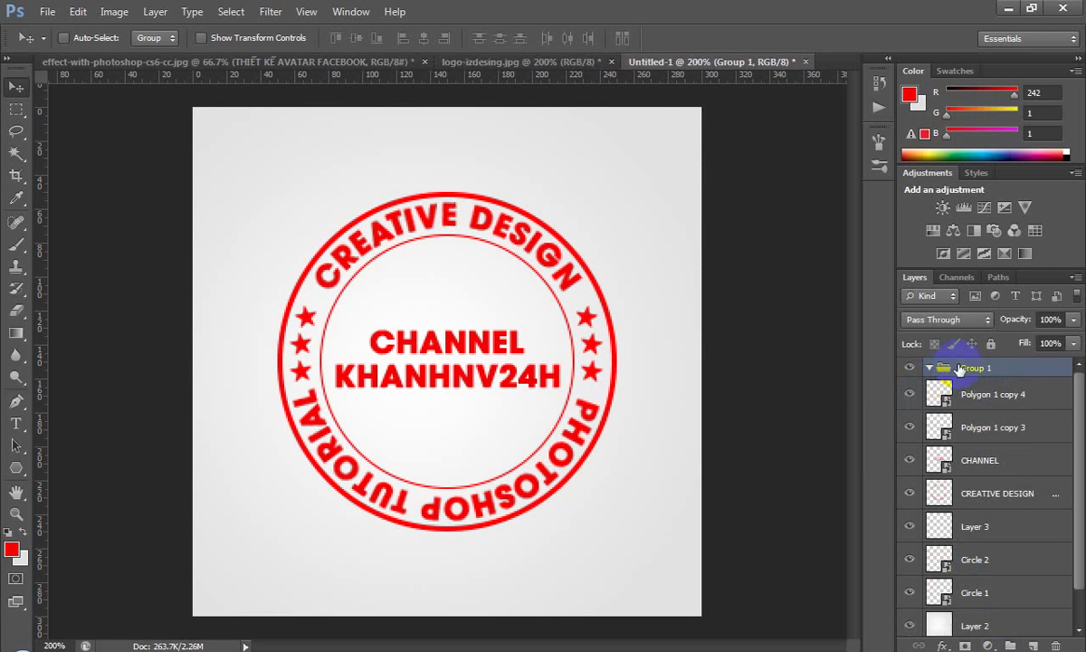
left_click(978, 398)
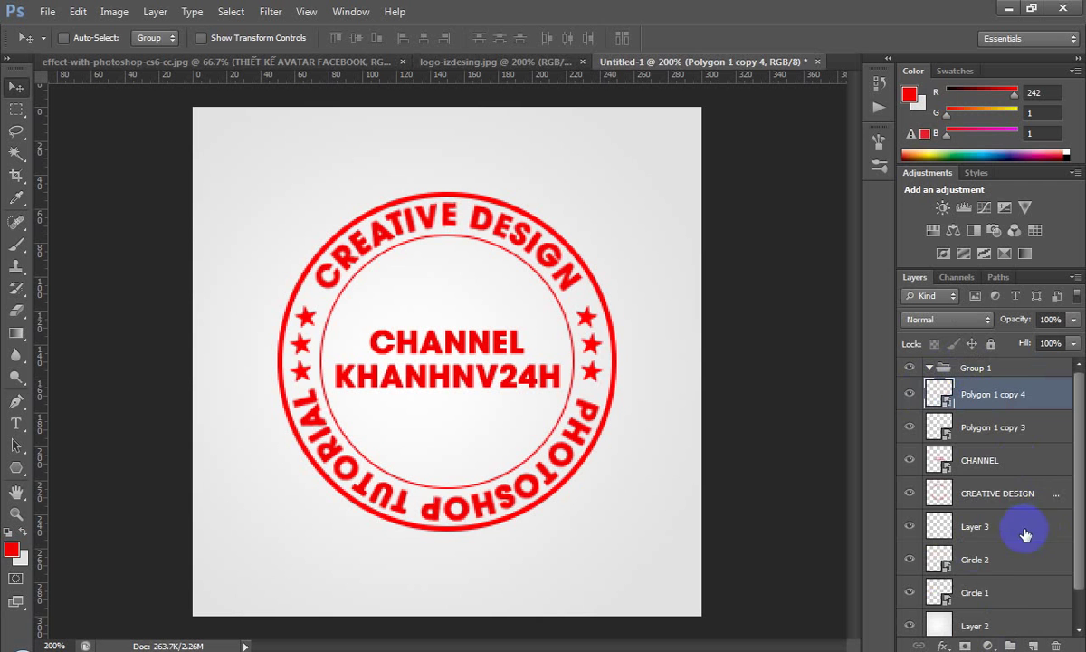
left_click(993, 590, "shift")
left_click_drag(963, 386, 961, 371)
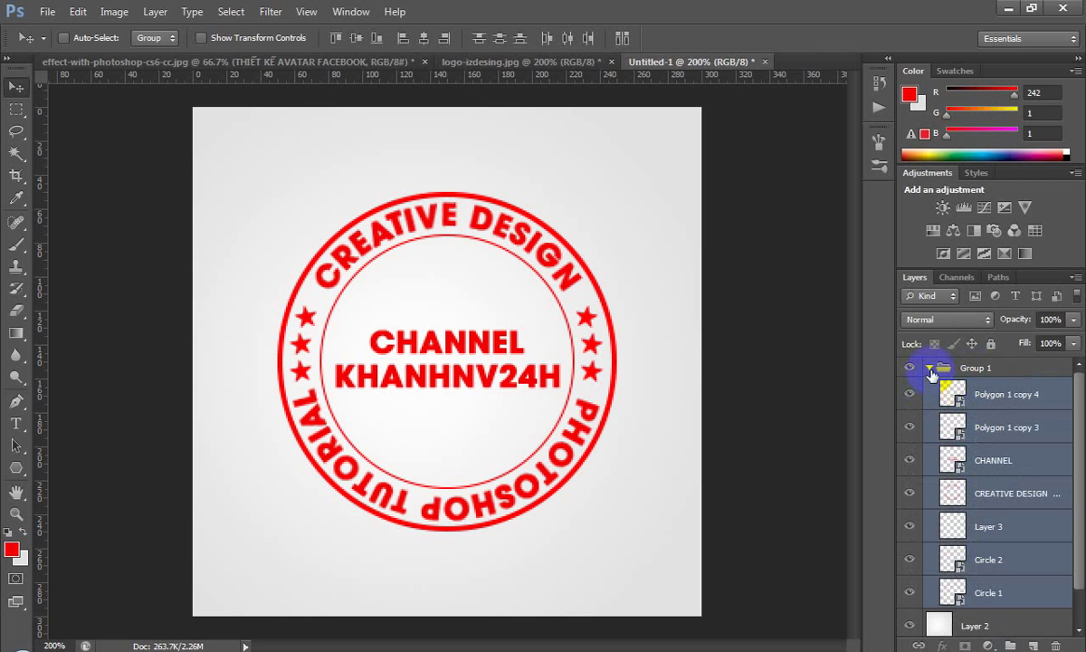
left_click(928, 367)
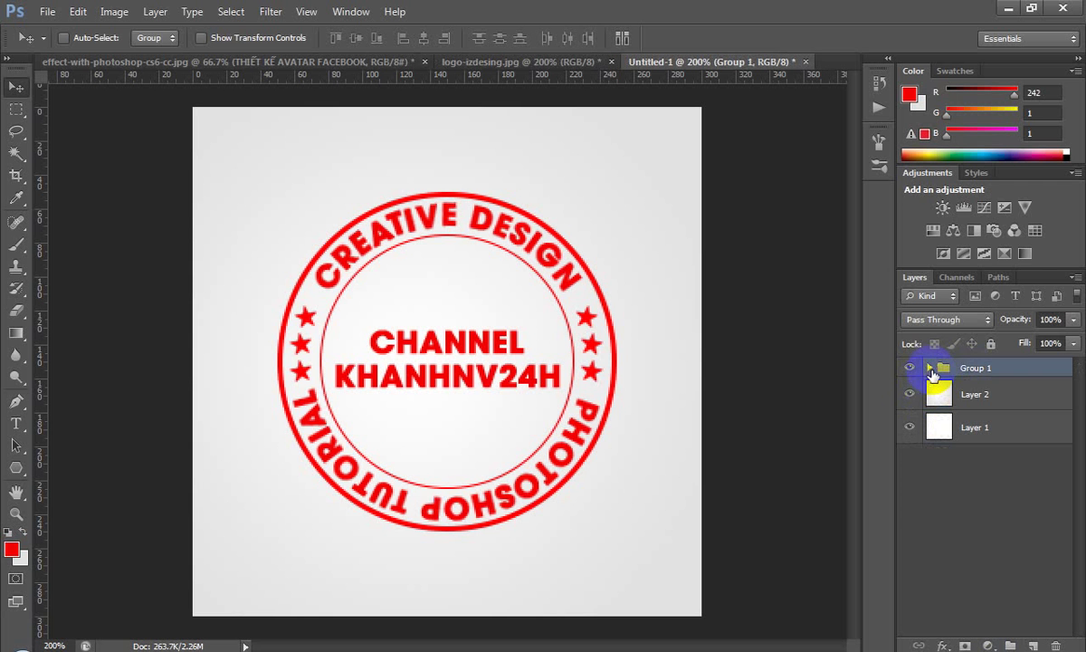
left_click(1031, 641)
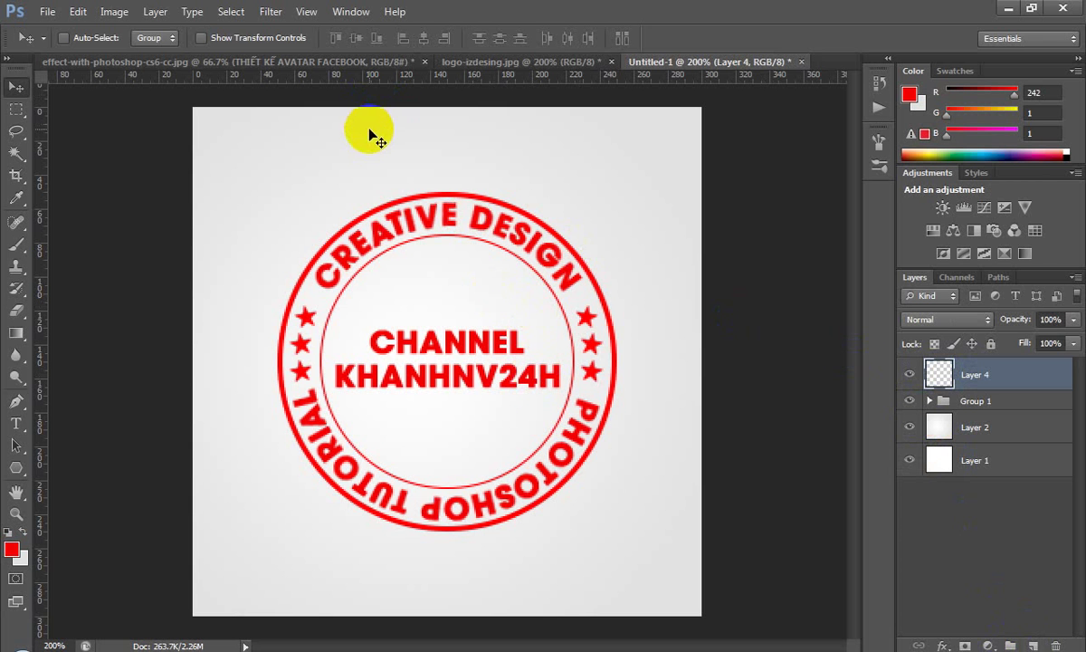
Set the Polygon tool's width and height to 200 px
key("u")
left_click(378, 37)
type("2")
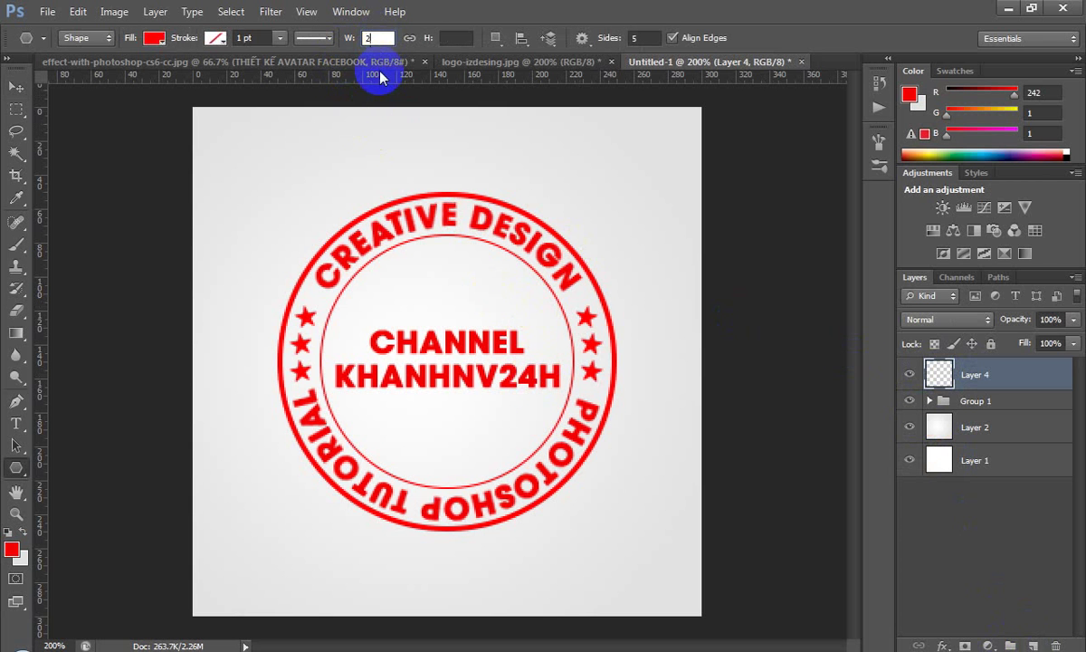
type("00PX")
key("Tab")
type("20")
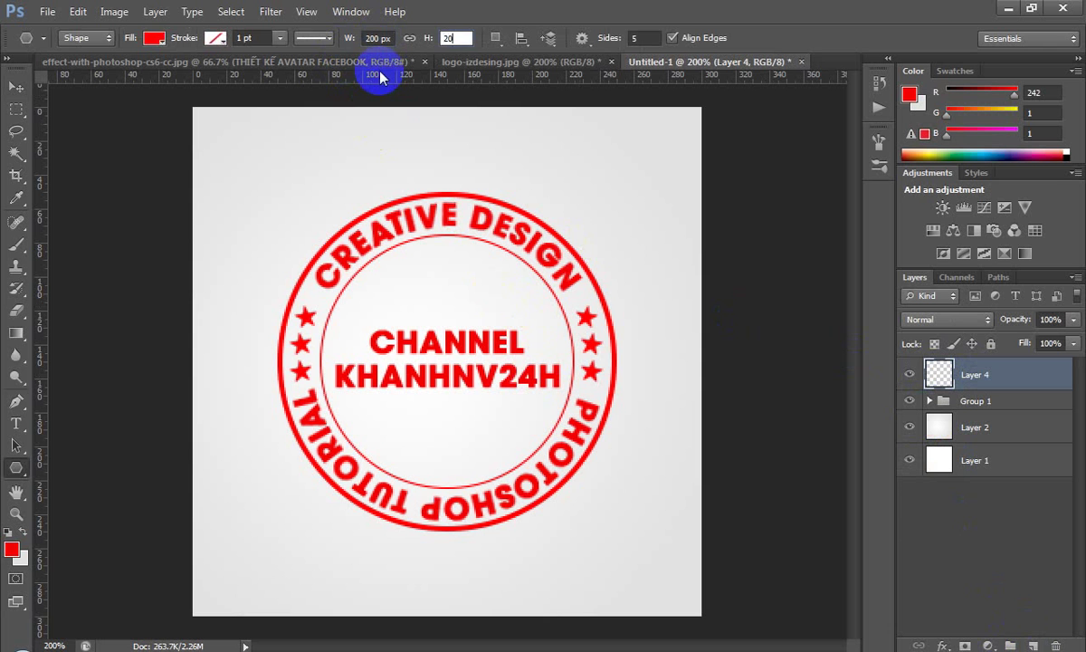
type("0")
key("Return")
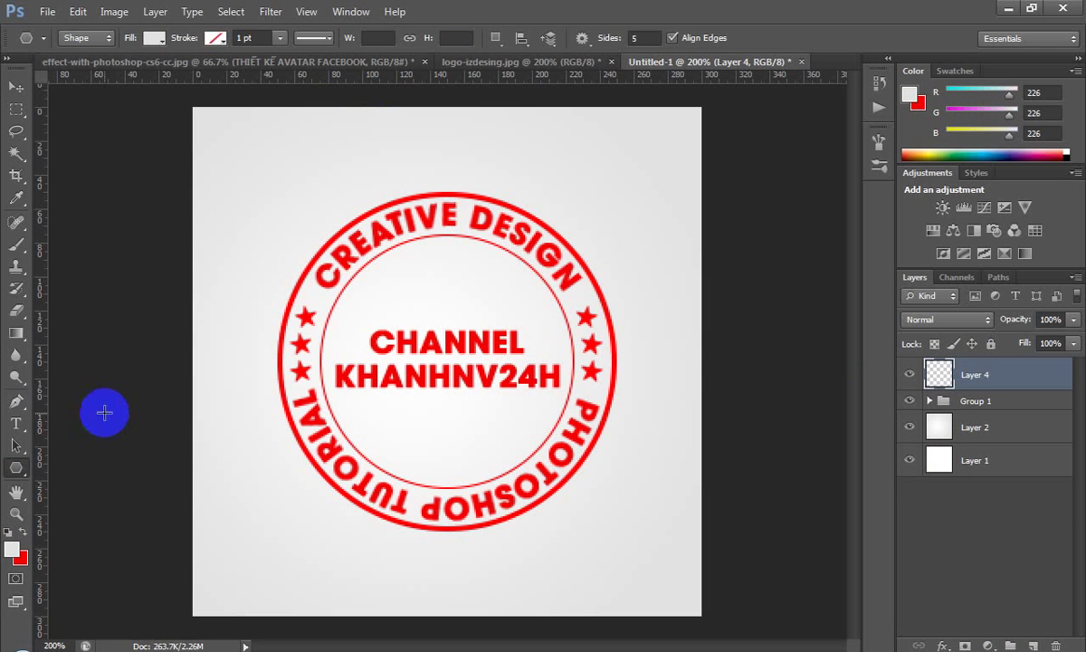
Reset colours to a black foreground and cancel the stray star polygon
key("d")
left_click_drag(306, 314, 297, 298)
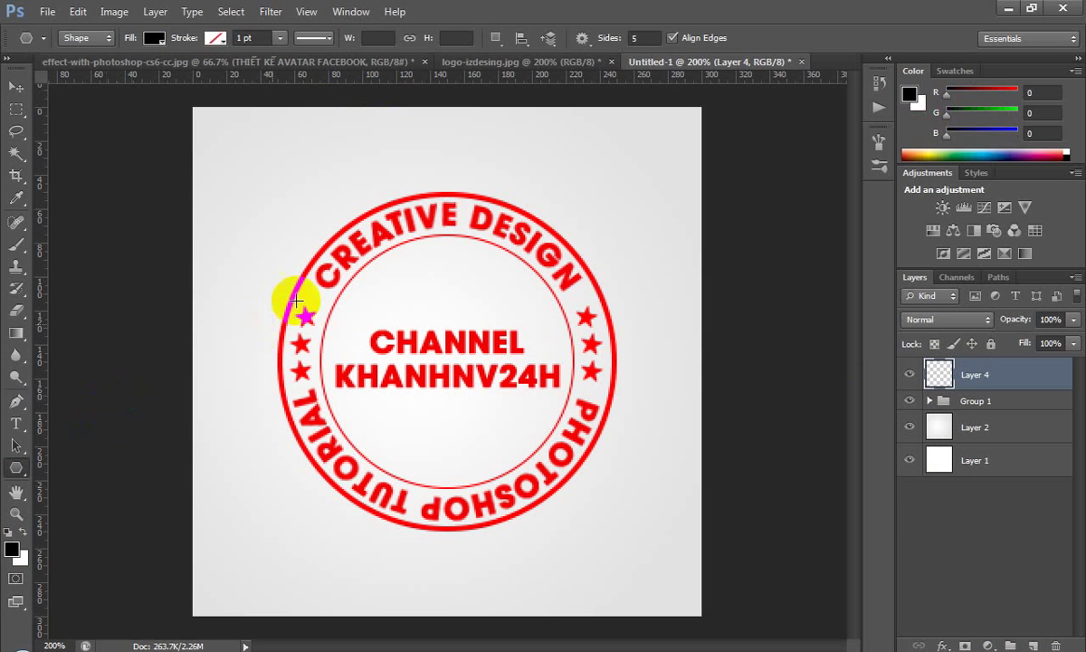
left_click(337, 214)
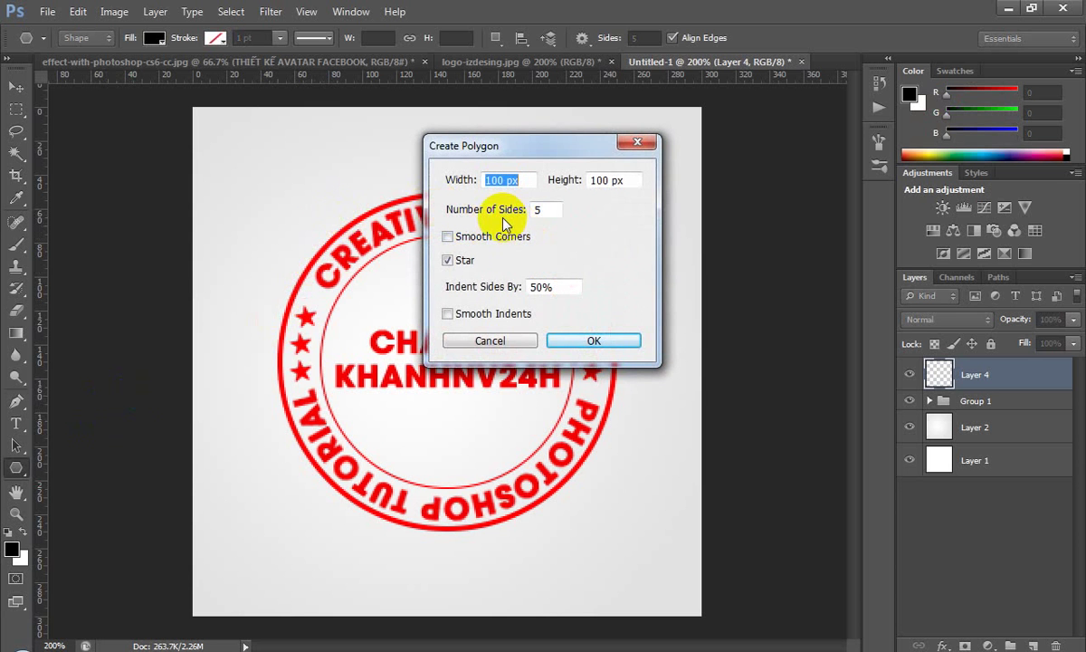
key("Escape")
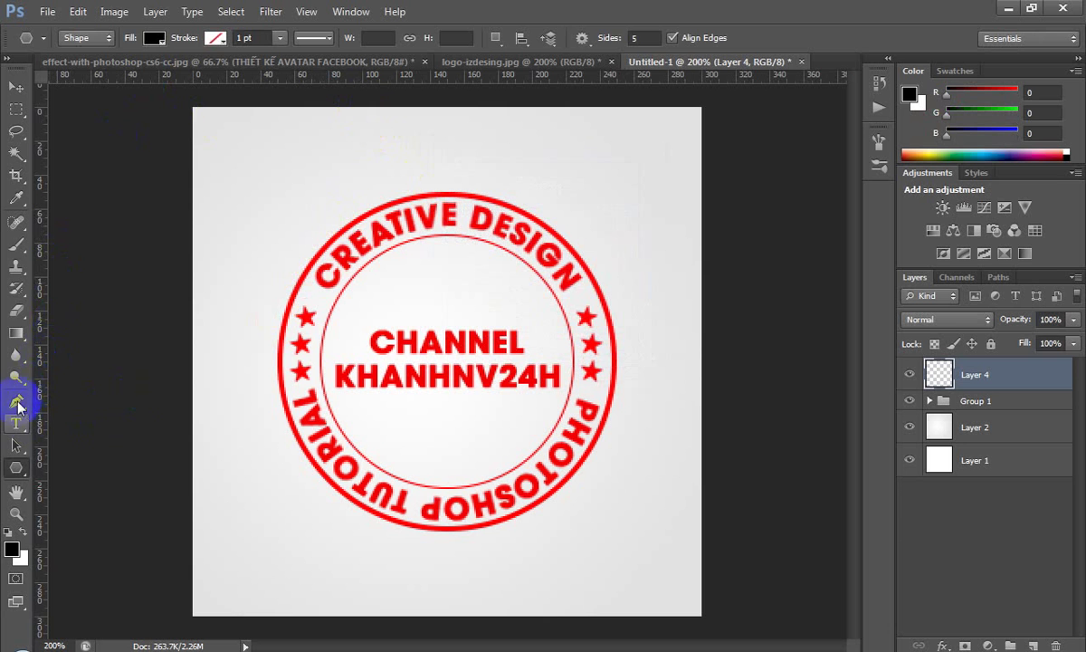
left_click(17, 109)
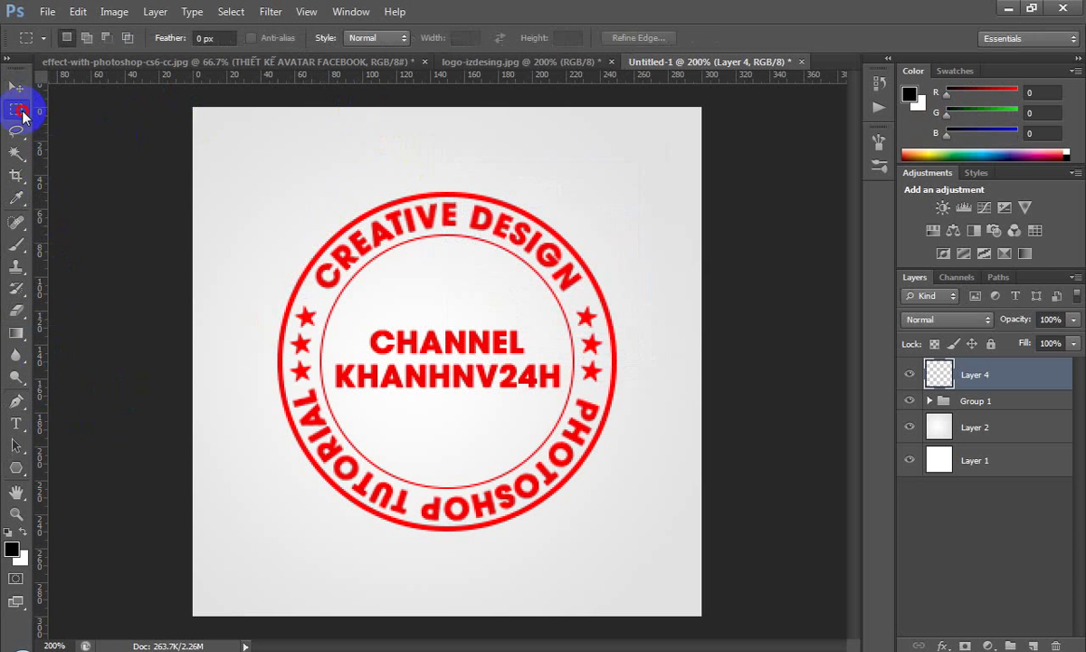
Fill a fixed-size 200 px circular selection with black on Layer 4
right_click(22, 115)
left_click(67, 128)
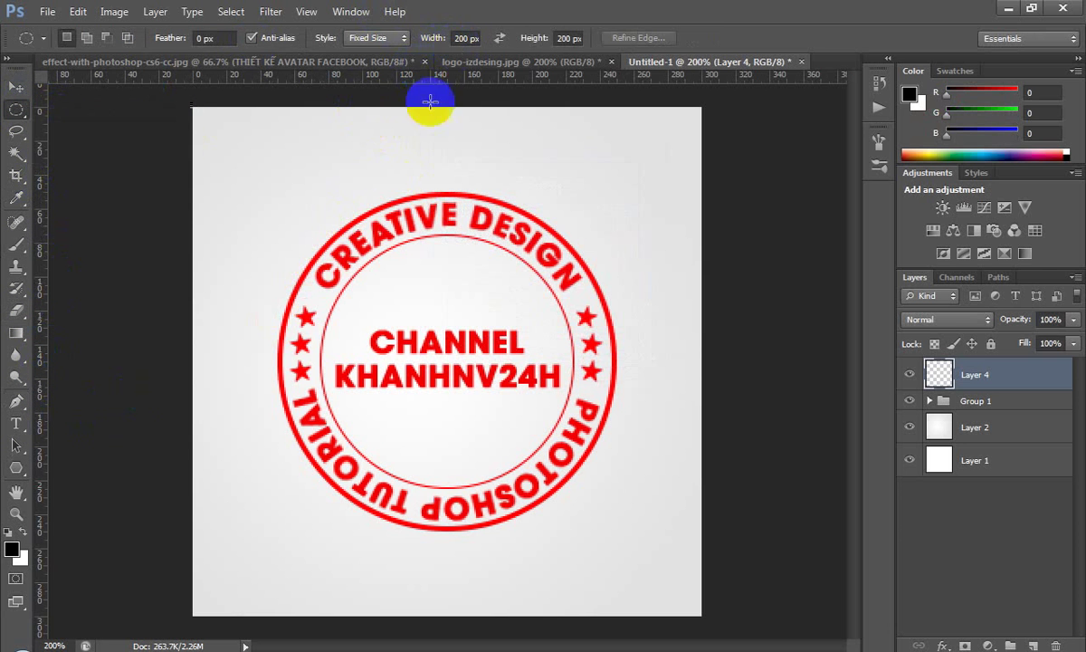
left_click(311, 230)
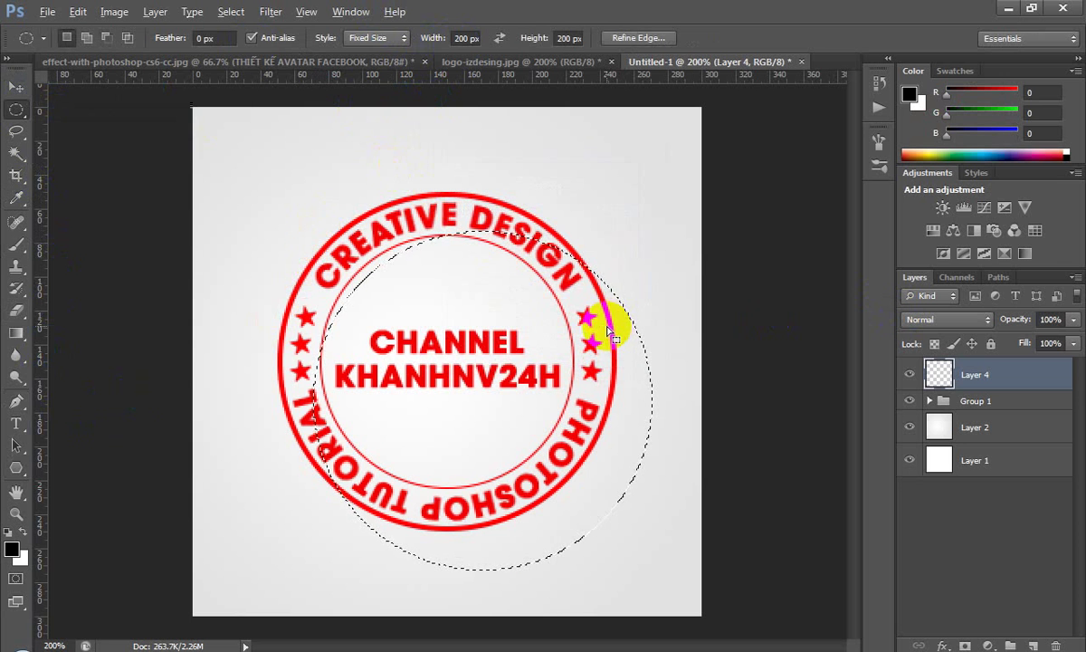
key("alt+BackSpace")
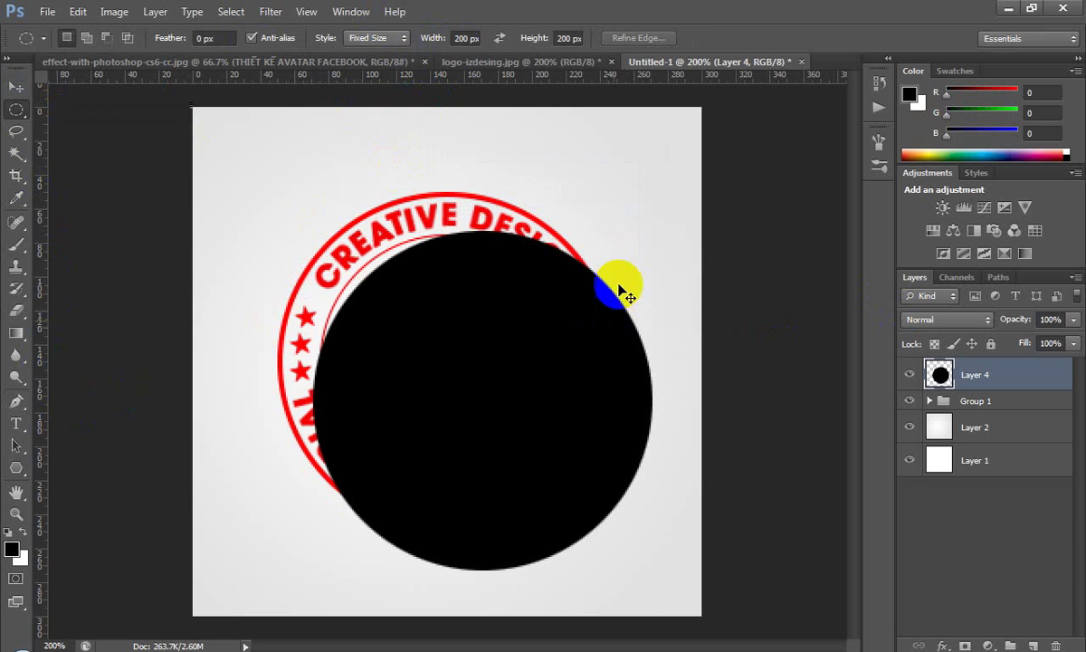
Centre the black circle horizontally and vertically on the canvas
key("ctrl+a")
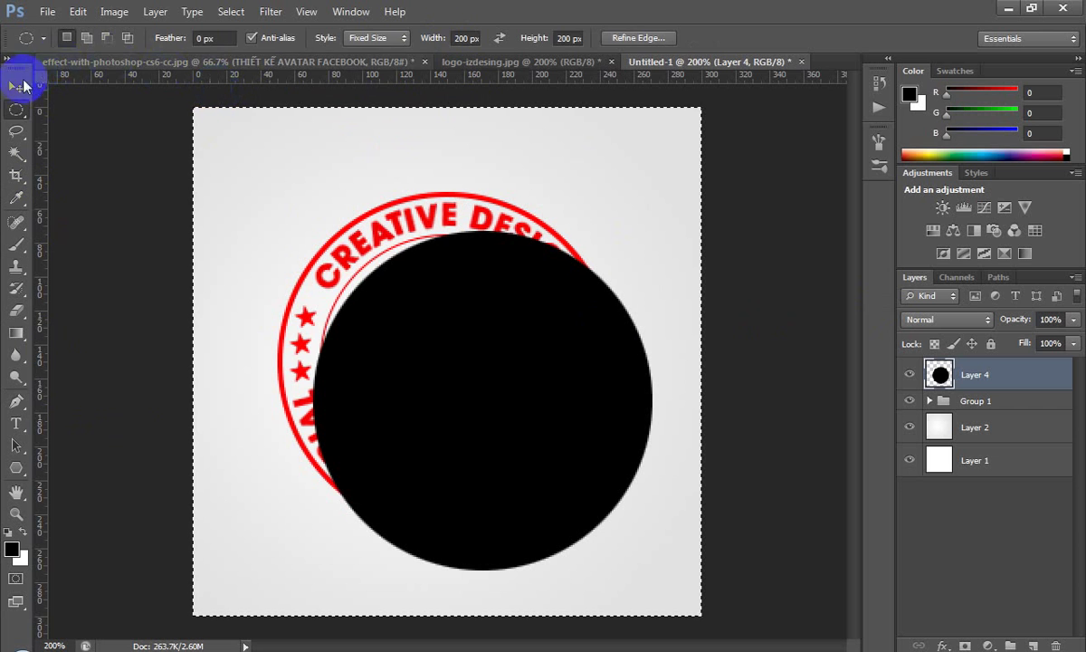
left_click(17, 87)
left_click(427, 37)
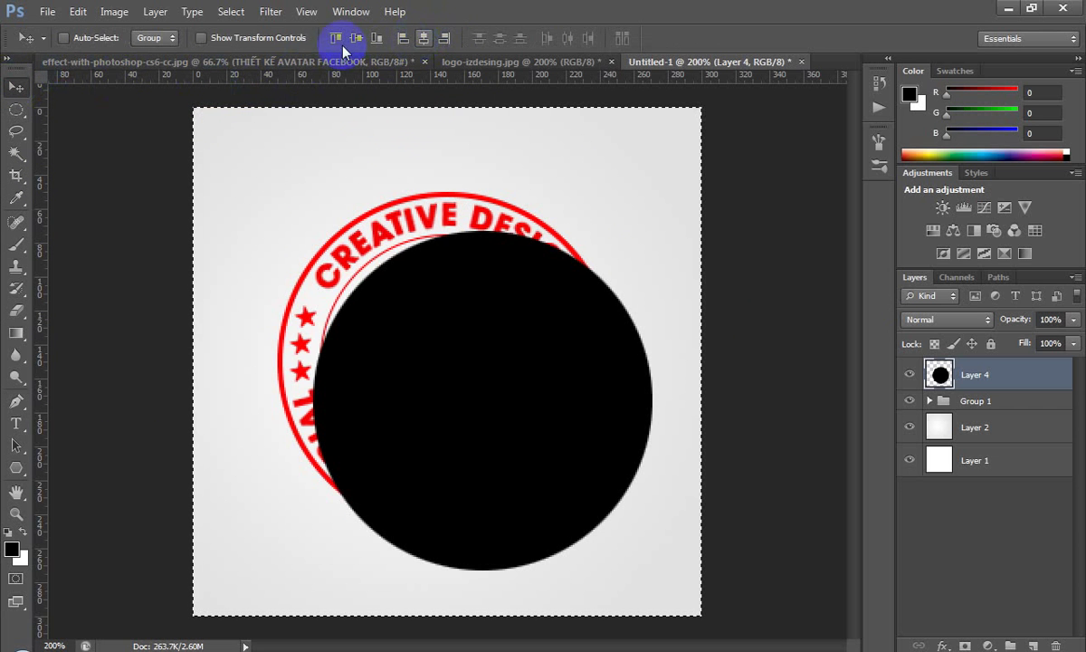
left_click(355, 38)
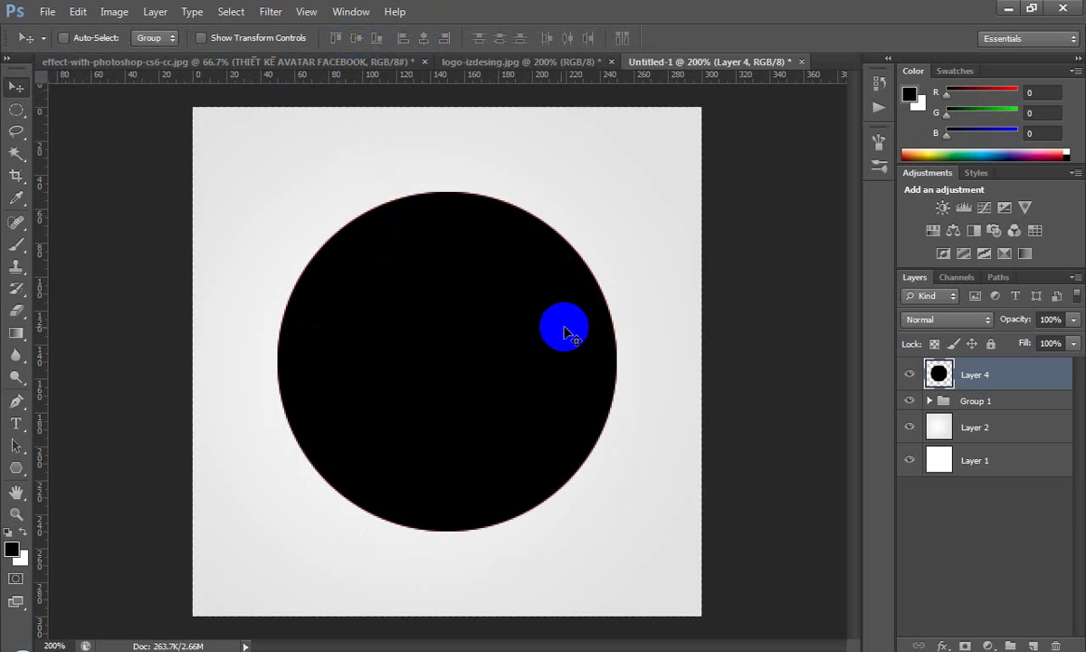
Add 20% uniform monochromatic noise to the black circle
left_click(270, 12)
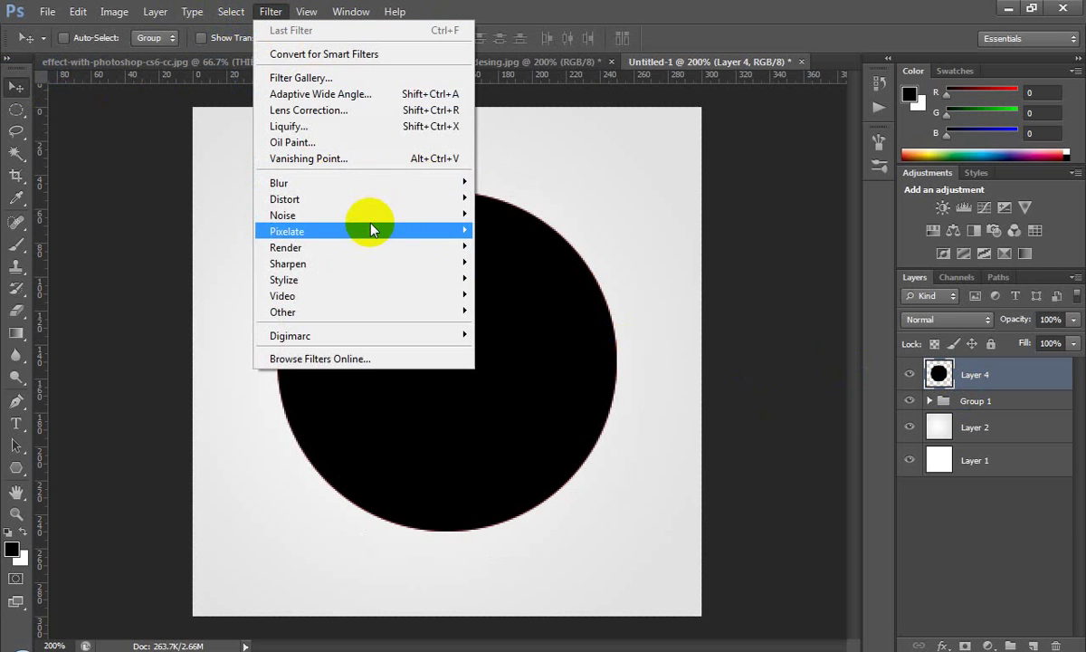
mouse_move(282, 215)
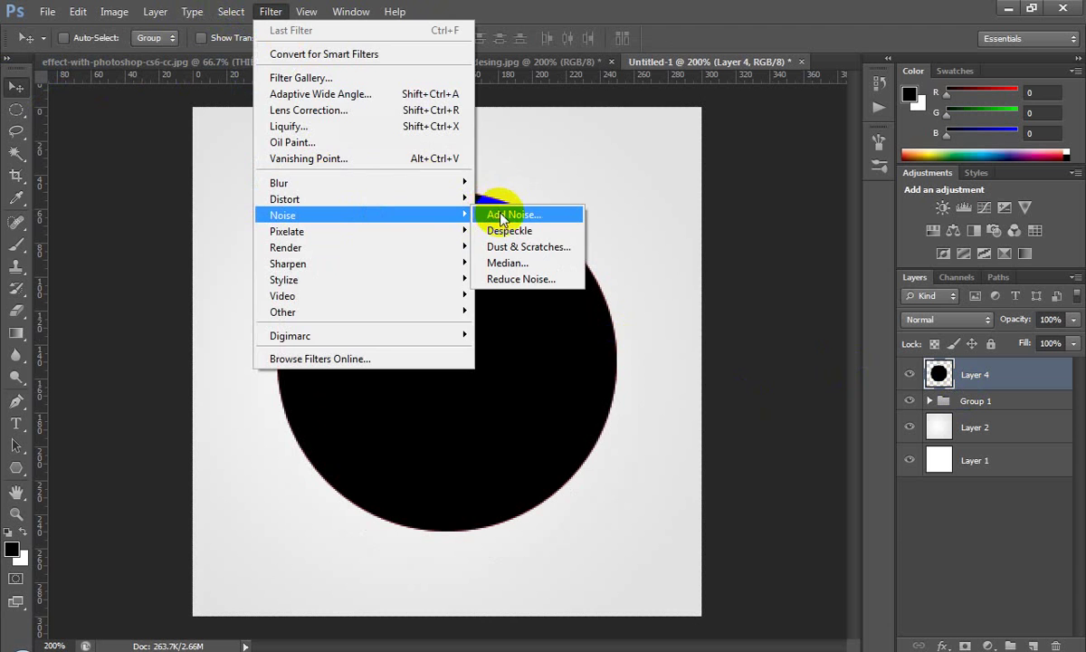
left_click(493, 214)
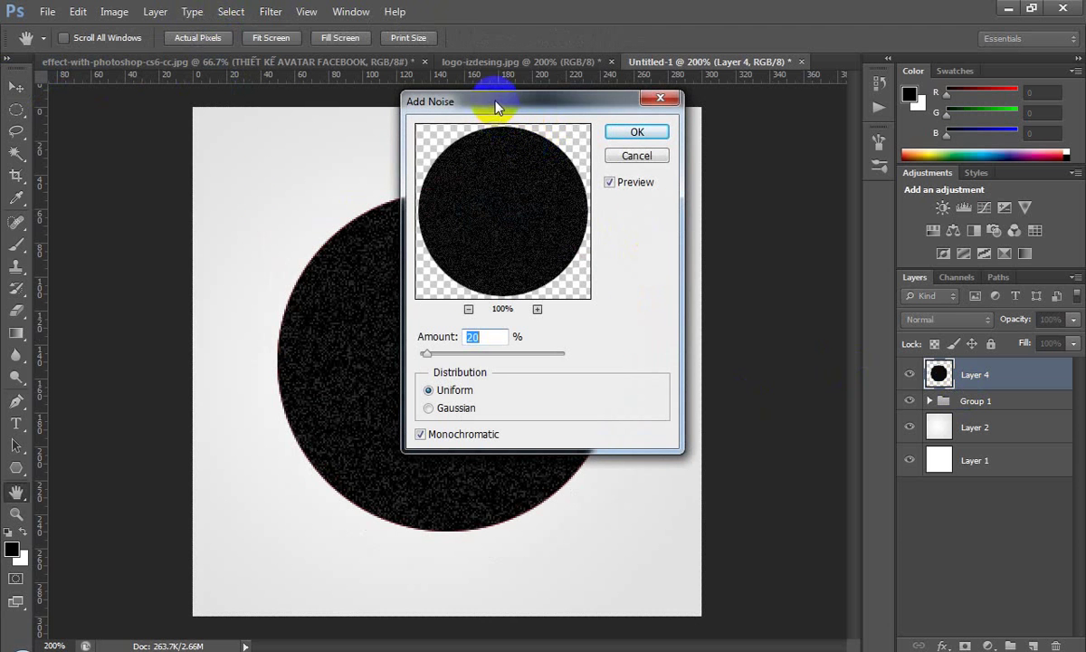
left_click_drag(497, 96, 617, 101)
left_click(550, 412)
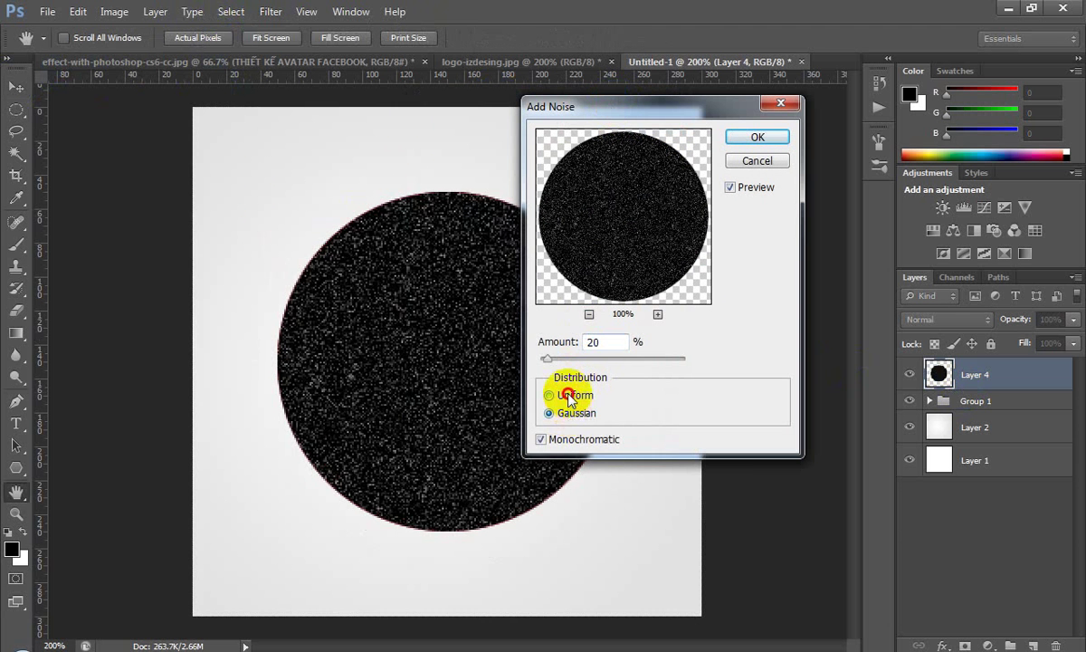
left_click_drag(589, 358, 631, 362)
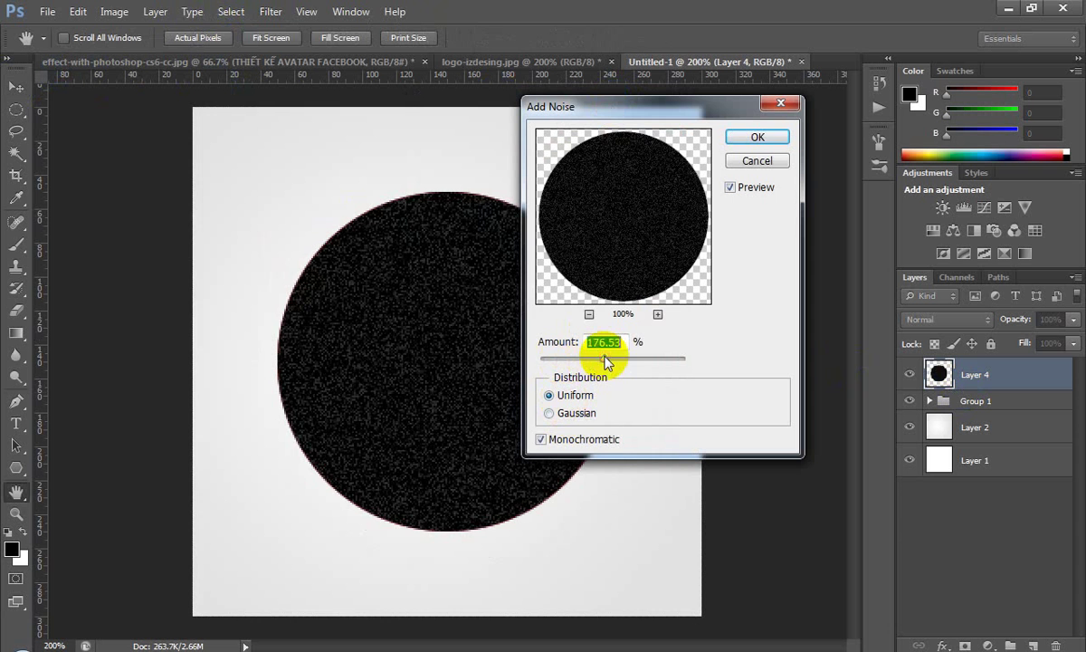
mouse_move(577, 360)
left_mouse_down()
mouse_move(549, 366)
mouse_move(582, 361)
left_mouse_up()
type("20")
left_click(749, 140)
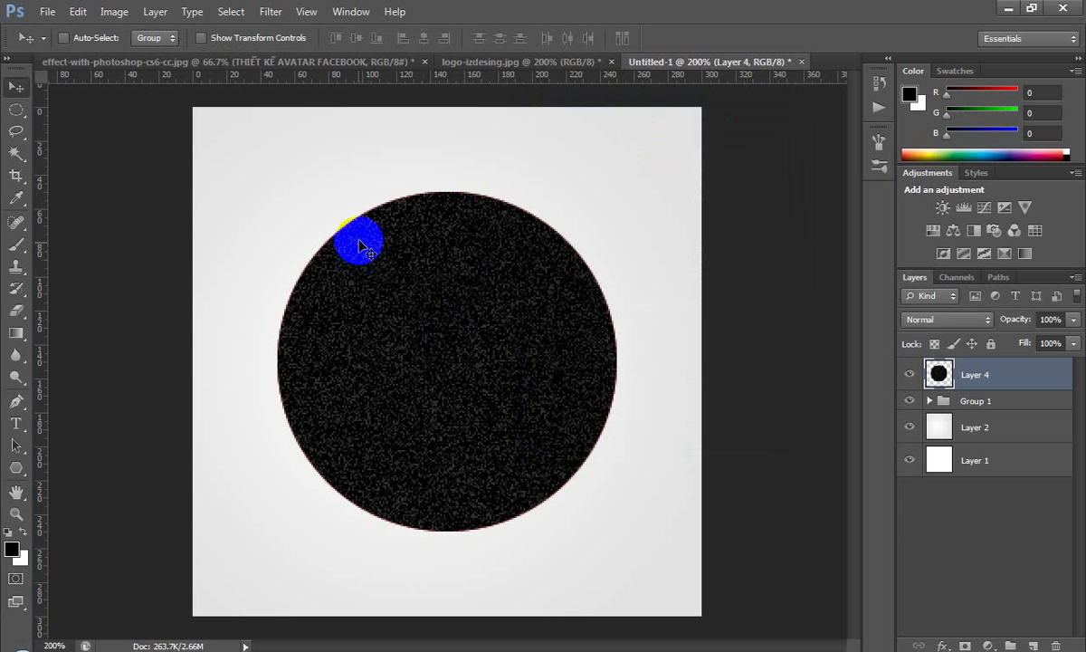
Click around the canvas area, then reopen the Filter menu for the noise options
left_click(366, 272)
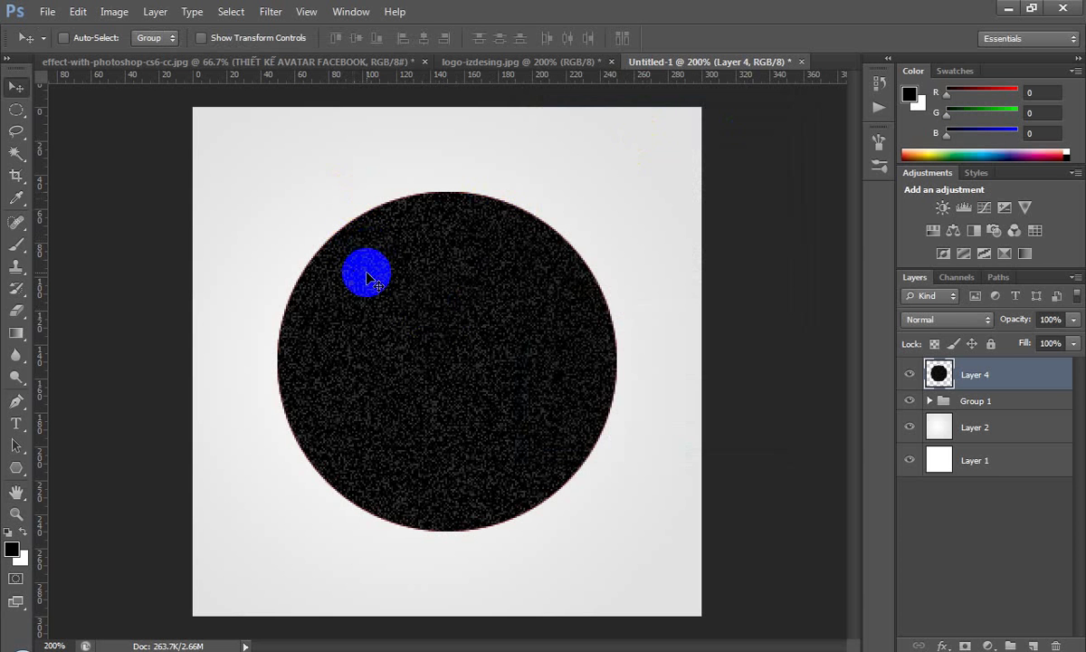
left_click(383, 344)
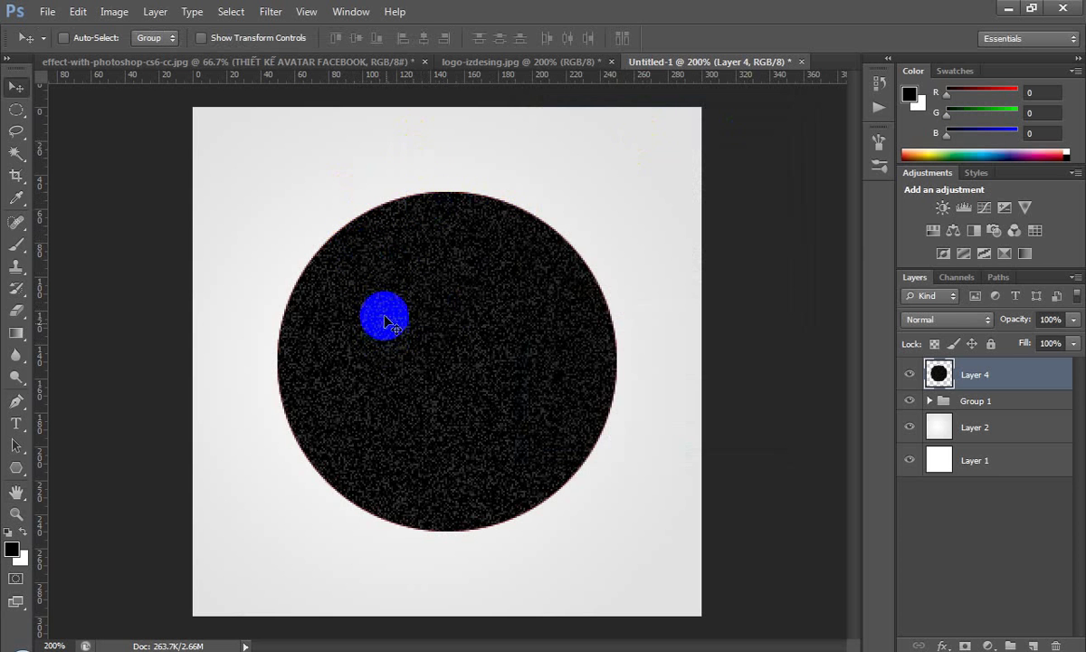
left_click(437, 192)
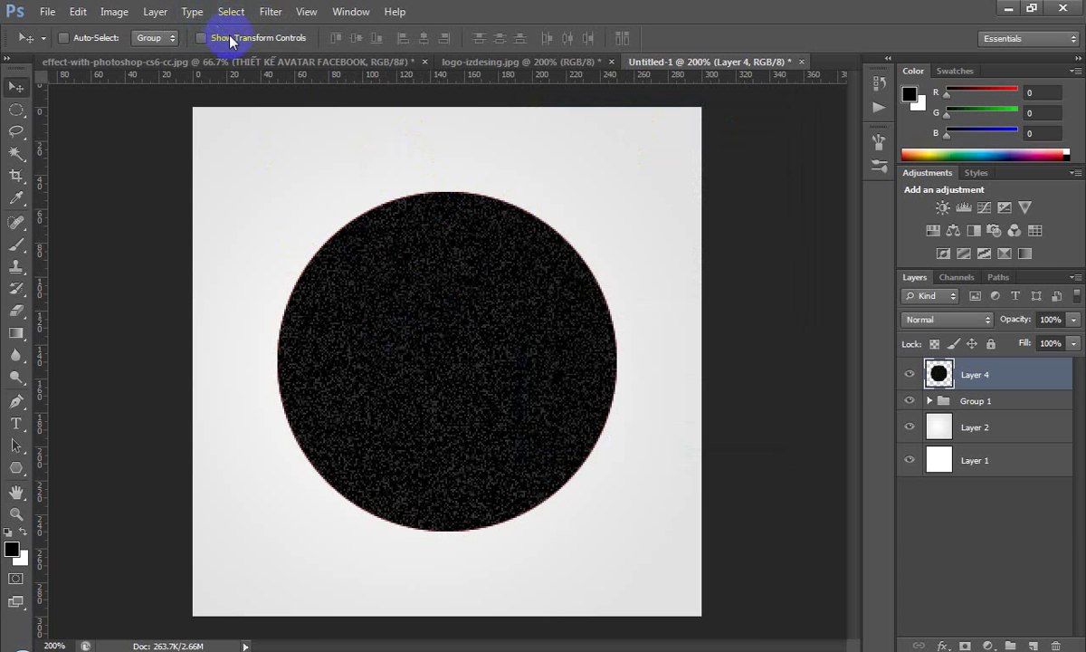
left_click(481, 158)
left_click(475, 113)
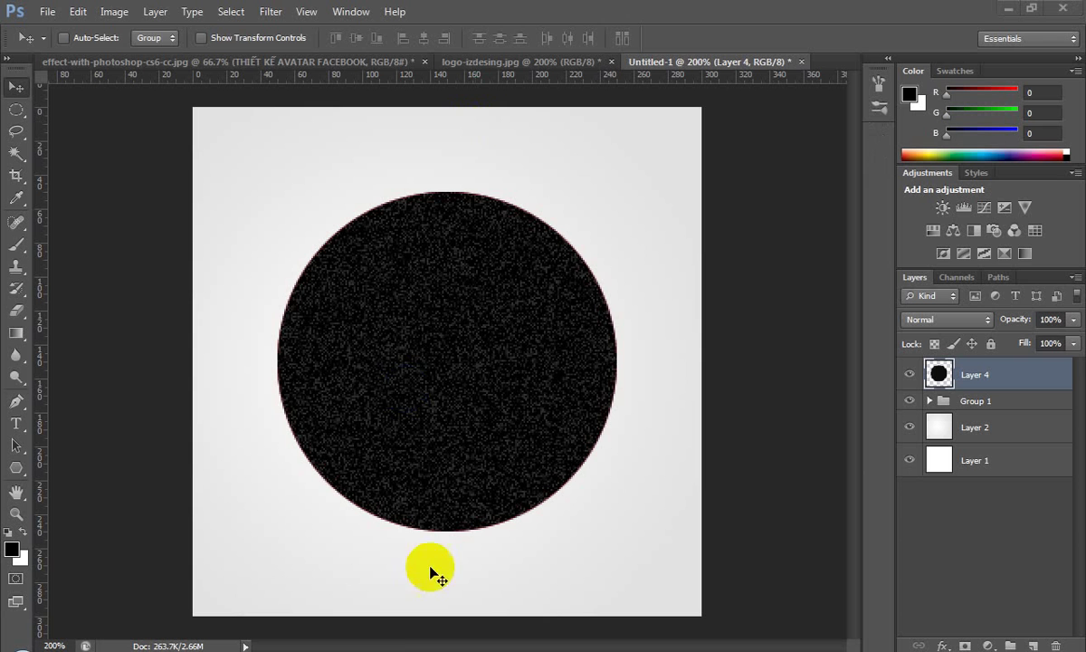
left_click(270, 11)
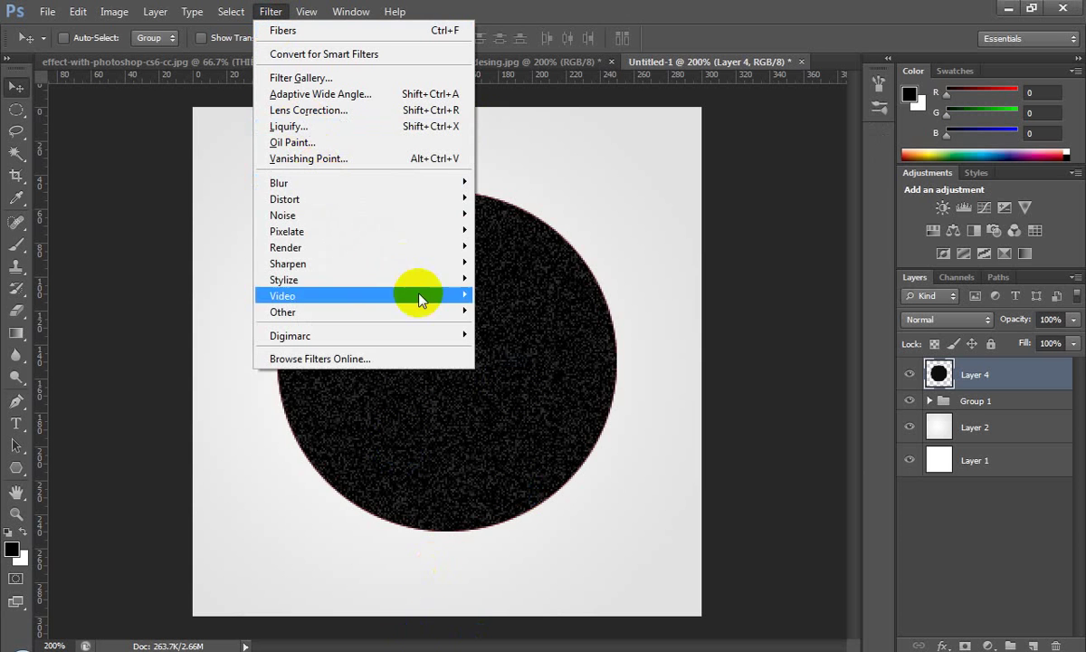
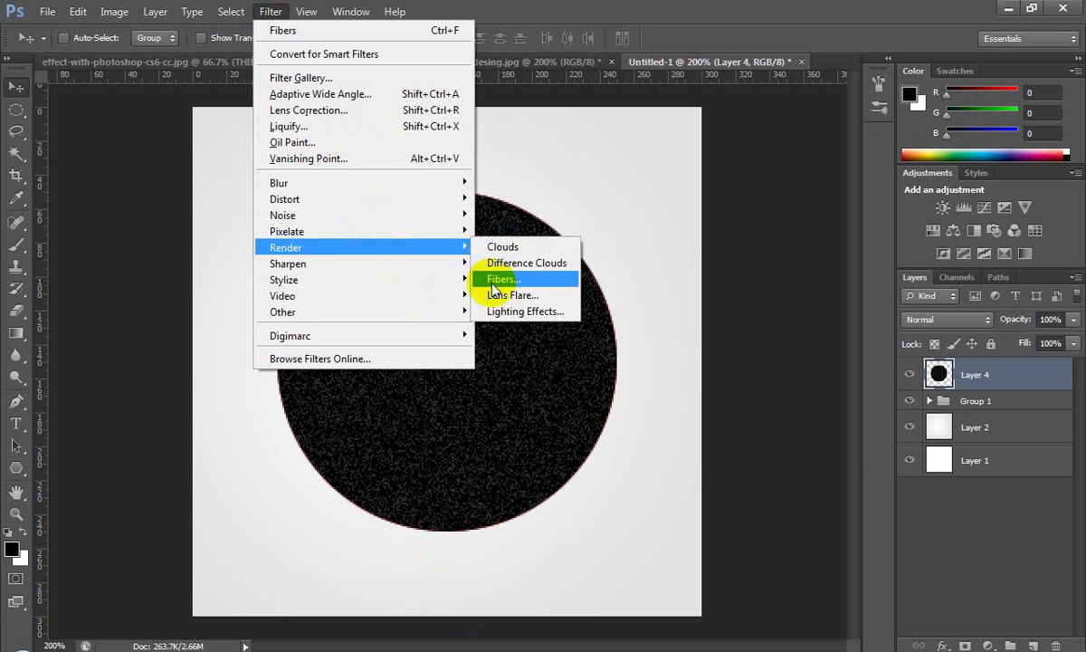
Fill the Layer 4 circle with a Fibers texture at Variance 23 and Strength 15
left_click(503, 279)
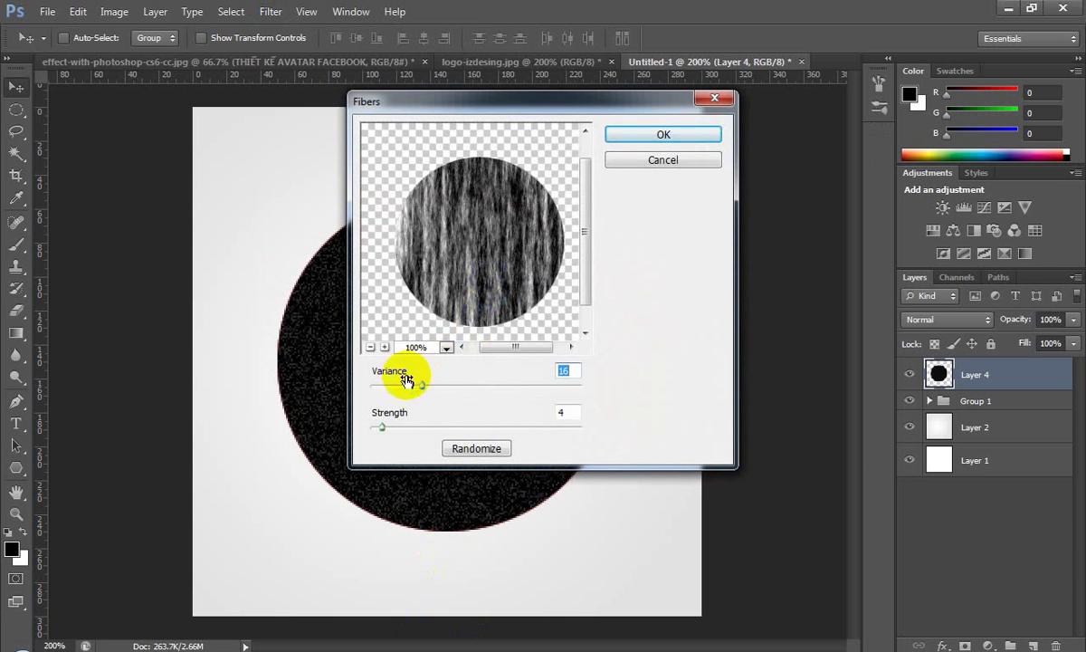
left_click_drag(423, 386, 446, 394)
left_click_drag(382, 427, 417, 429)
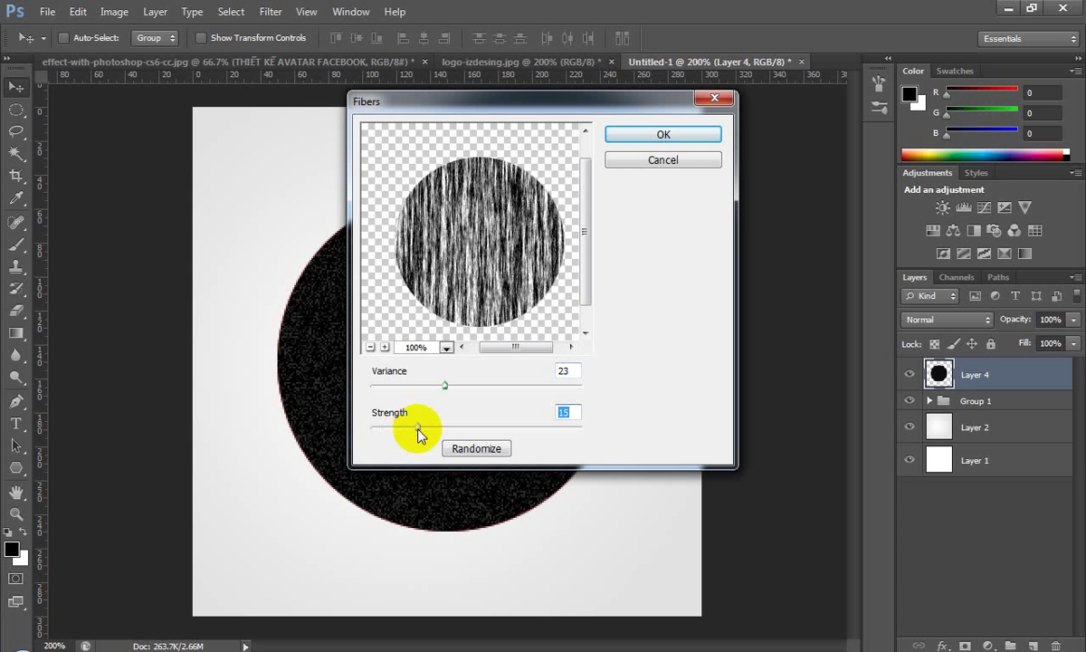
left_click(662, 135)
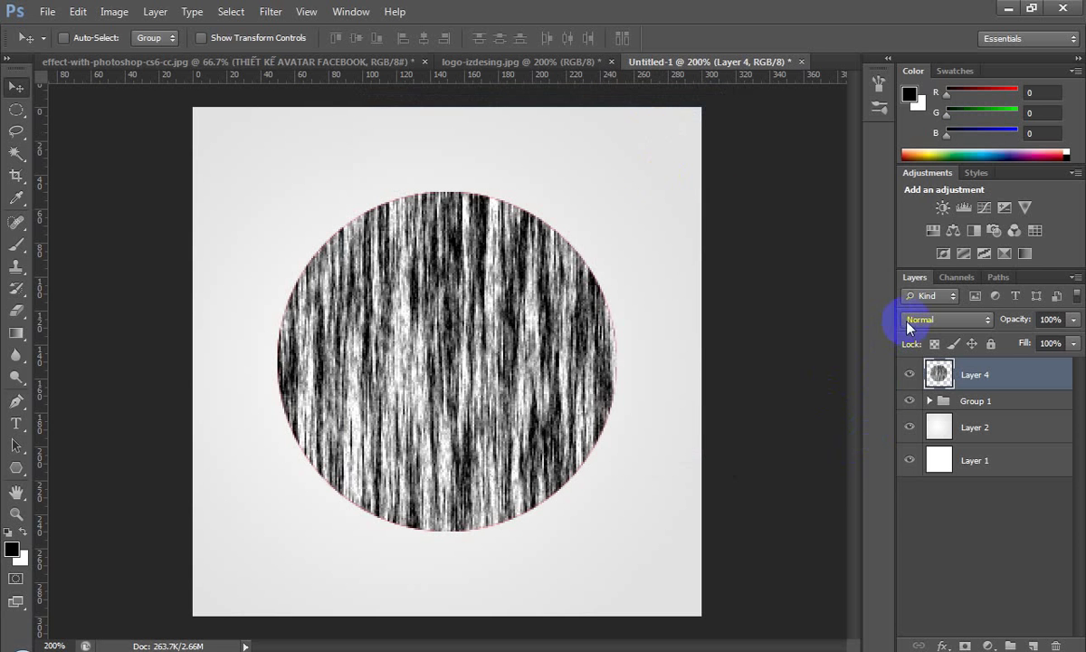
Set Layer 4 to Screen blend mode and hide the grey Layer 2 background
left_click(909, 322)
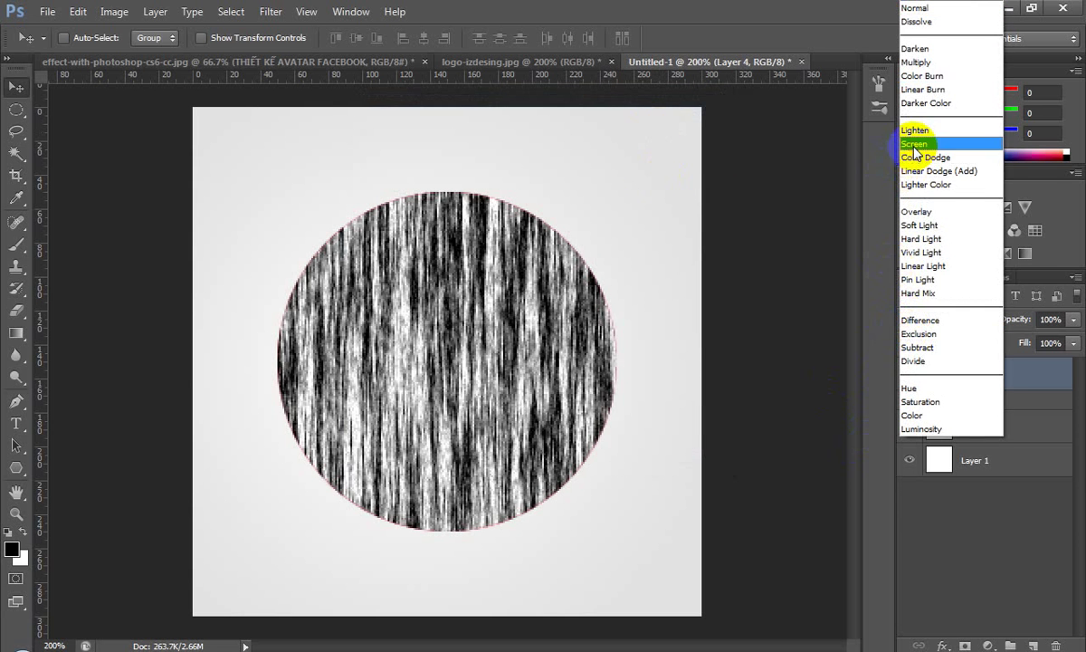
left_click(914, 144)
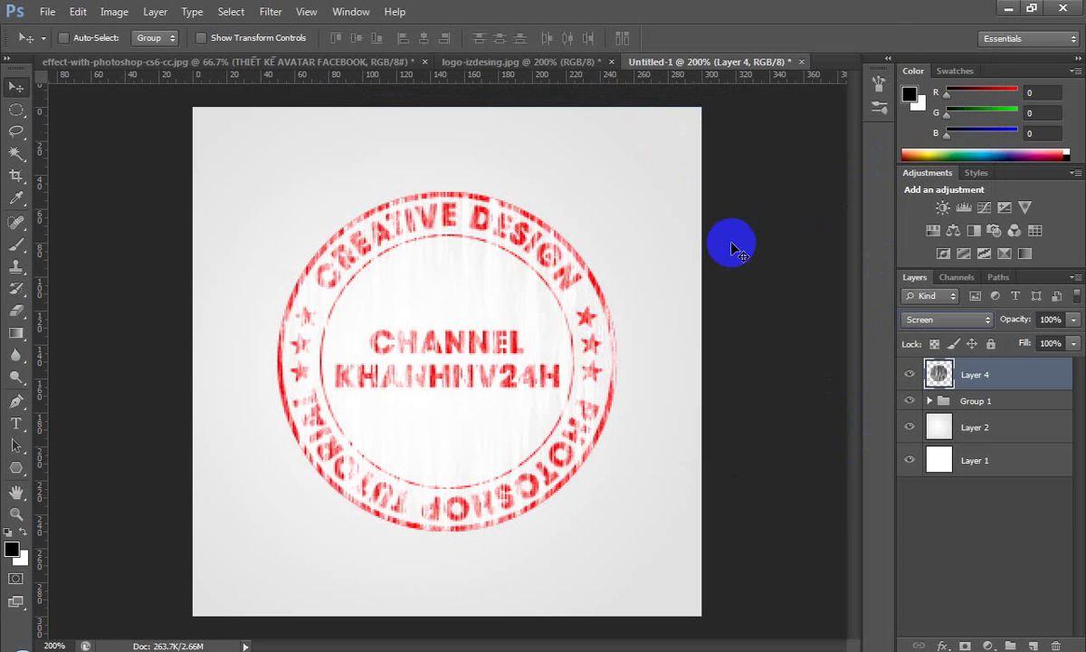
left_click(908, 426)
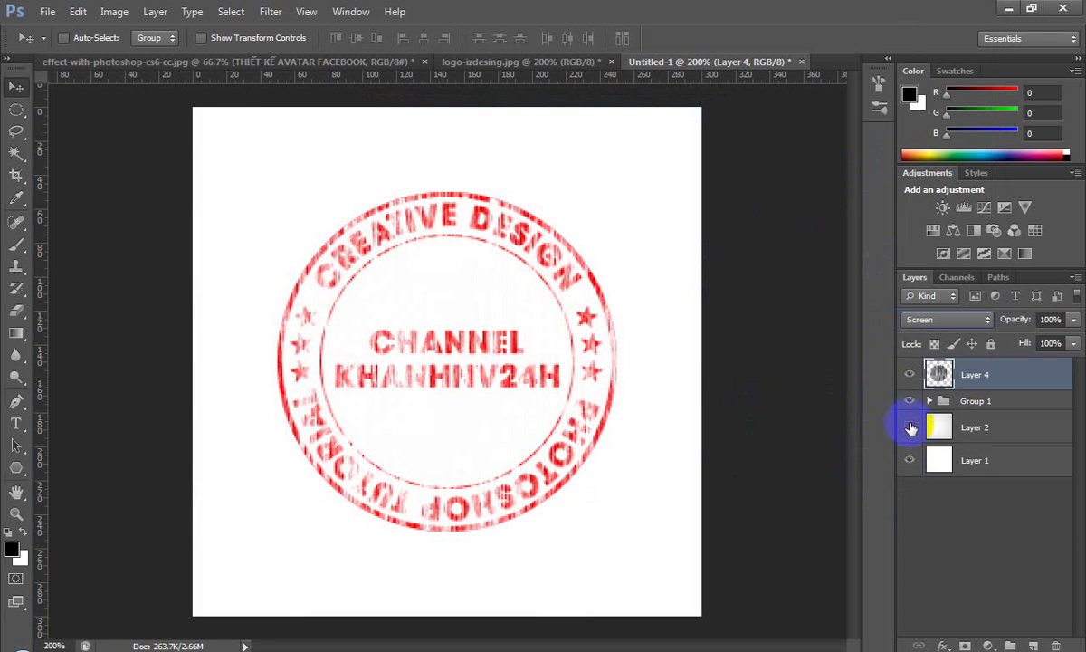
Select Layer 4 with Group 1 and stamp the visible stamp into new Layer 5
left_click(965, 430)
left_click(937, 377)
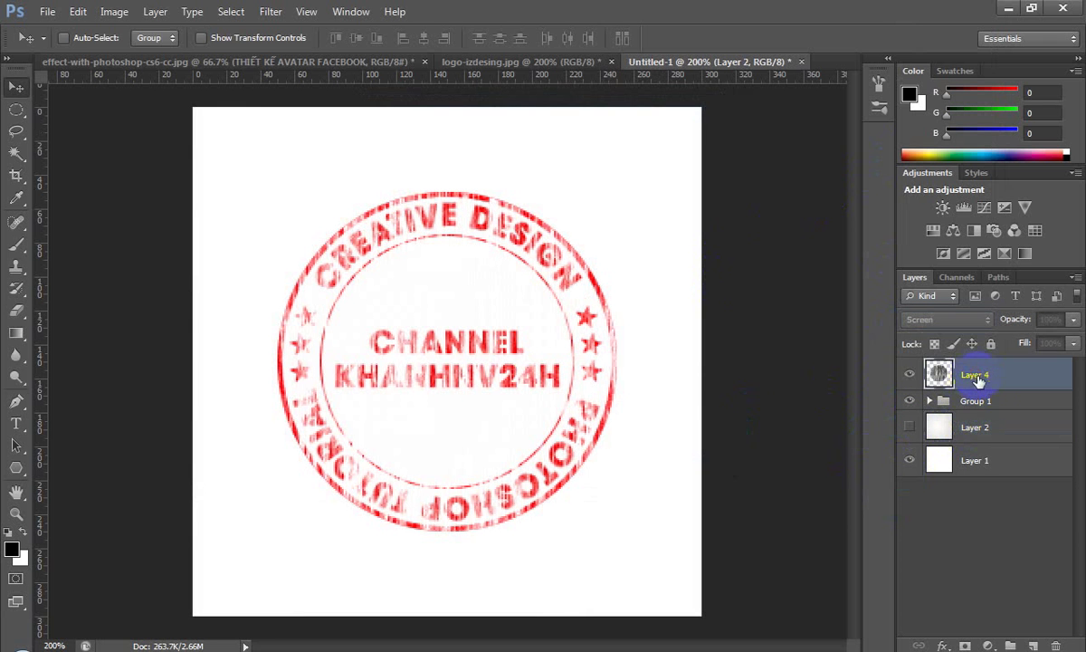
left_click(983, 404, "shift")
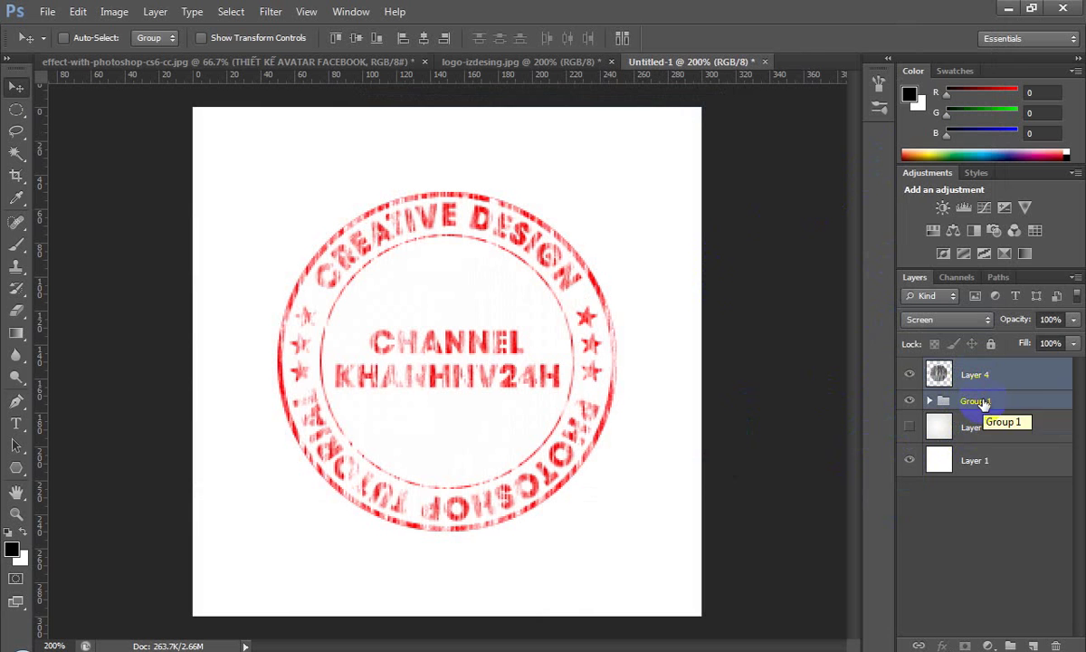
key("ctrl+shift+alt+e")
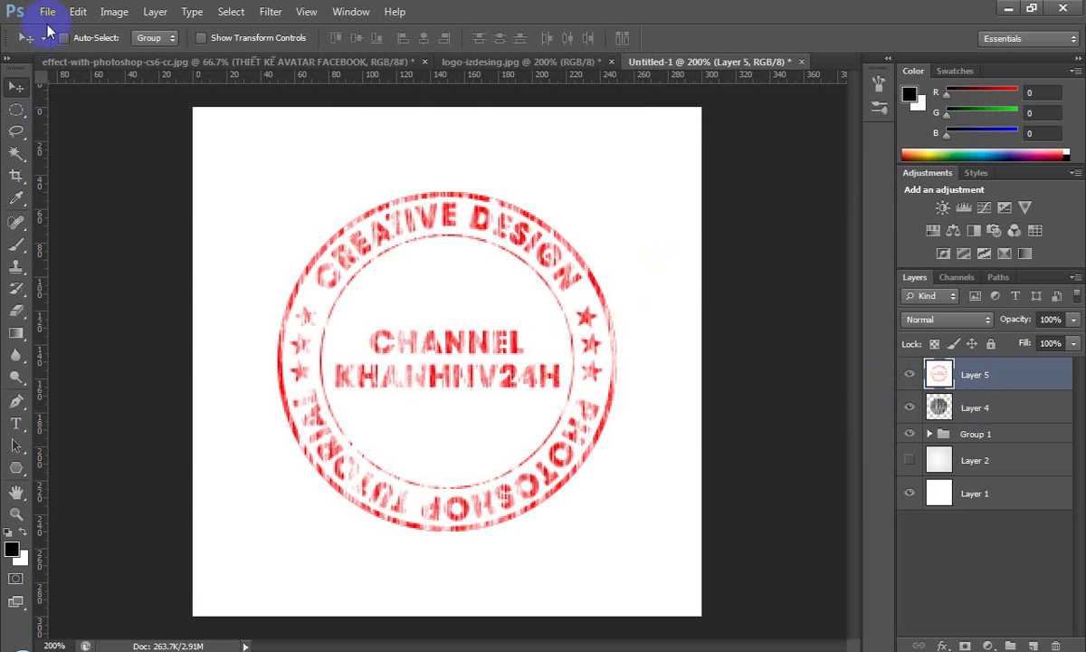
Save a JPEG copy named thiet-ke-con-dau-moi.jpg to the Desktop at Quality 12 (Maximum)
left_click(47, 11)
left_click(88, 214)
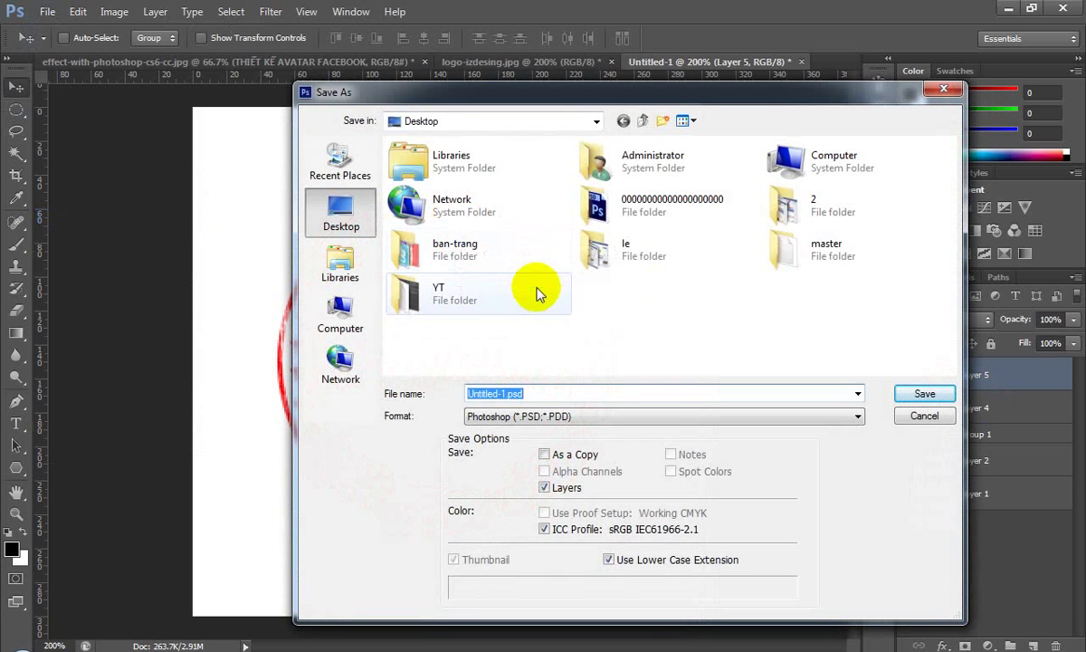
left_click(572, 392)
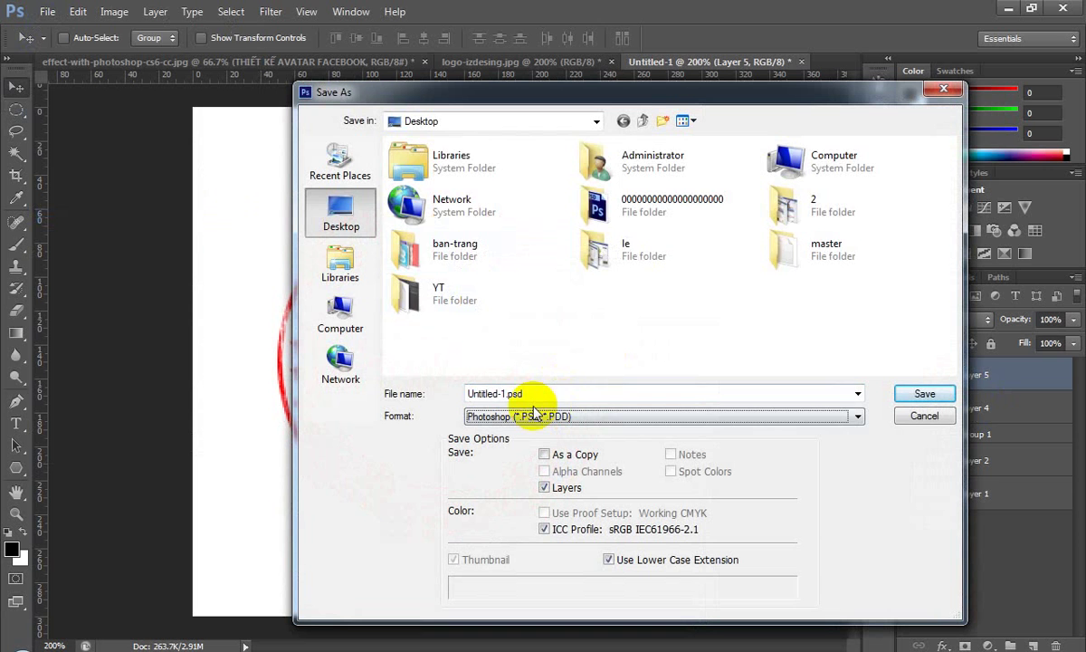
left_click(534, 413)
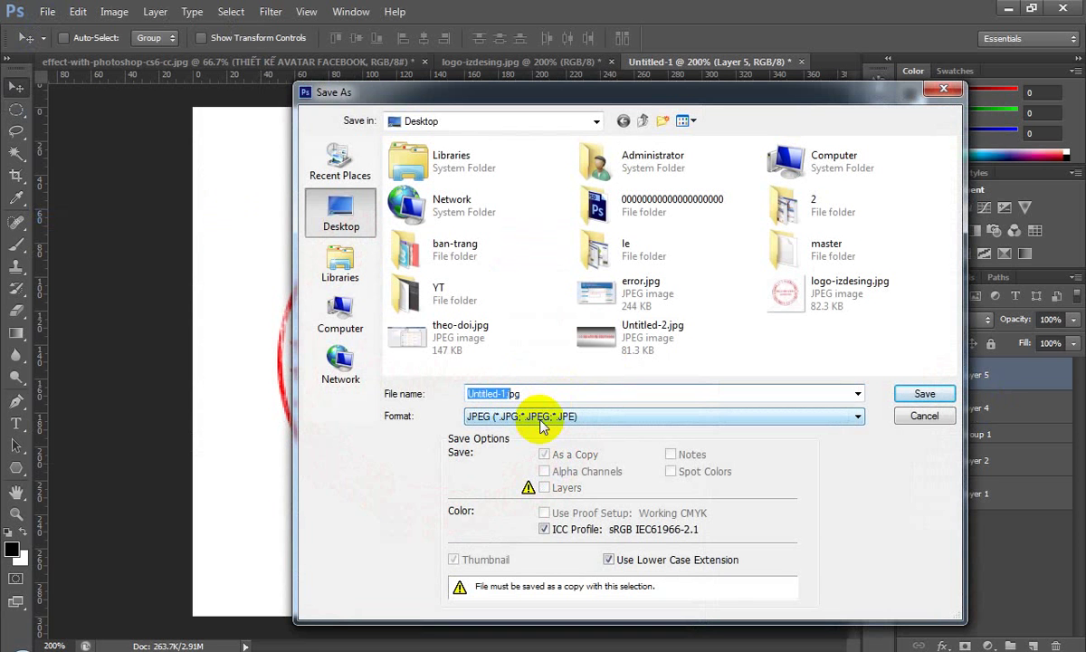
type("Triet")
key("BackSpace")
key("BackSpace")
key("BackSpace")
key("BackSpace")
key("BackSpace")
type("thiet")
type("-ke-")
type("con-dau")
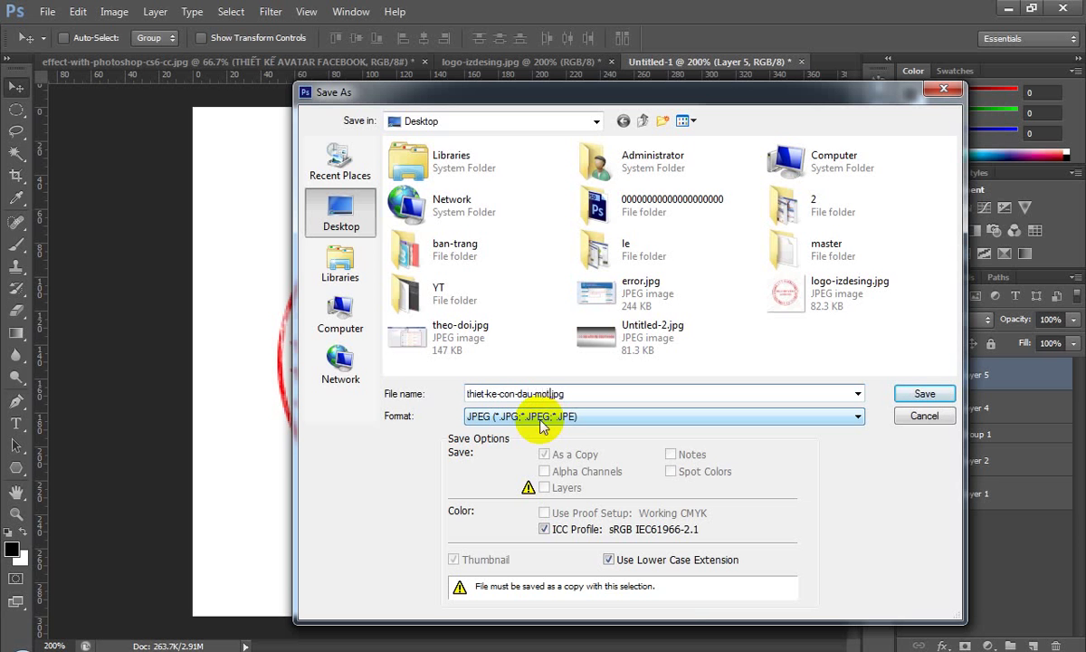
key("Return")
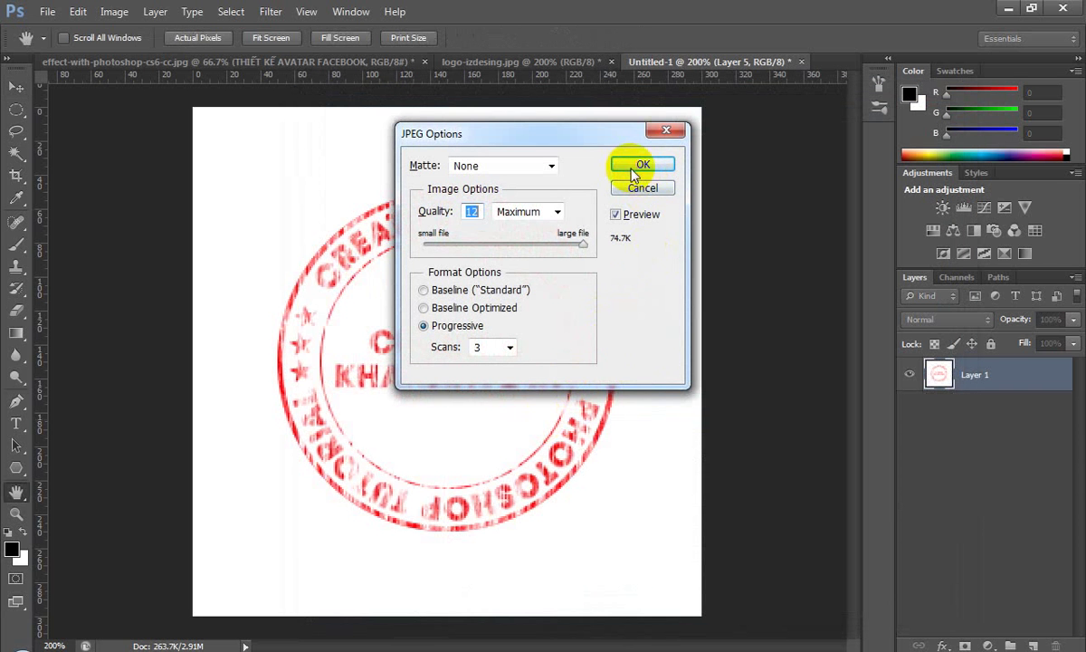
left_click(639, 166)
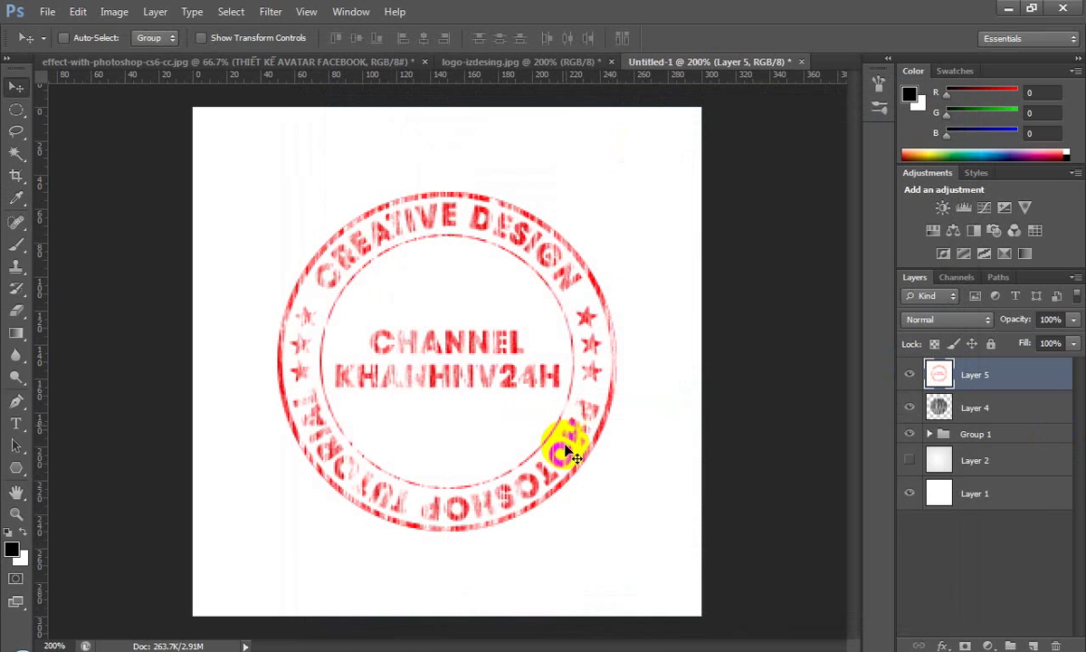
Try merging Group 1 and Layer 4 in several ways, undoing each attempt
left_click(969, 434)
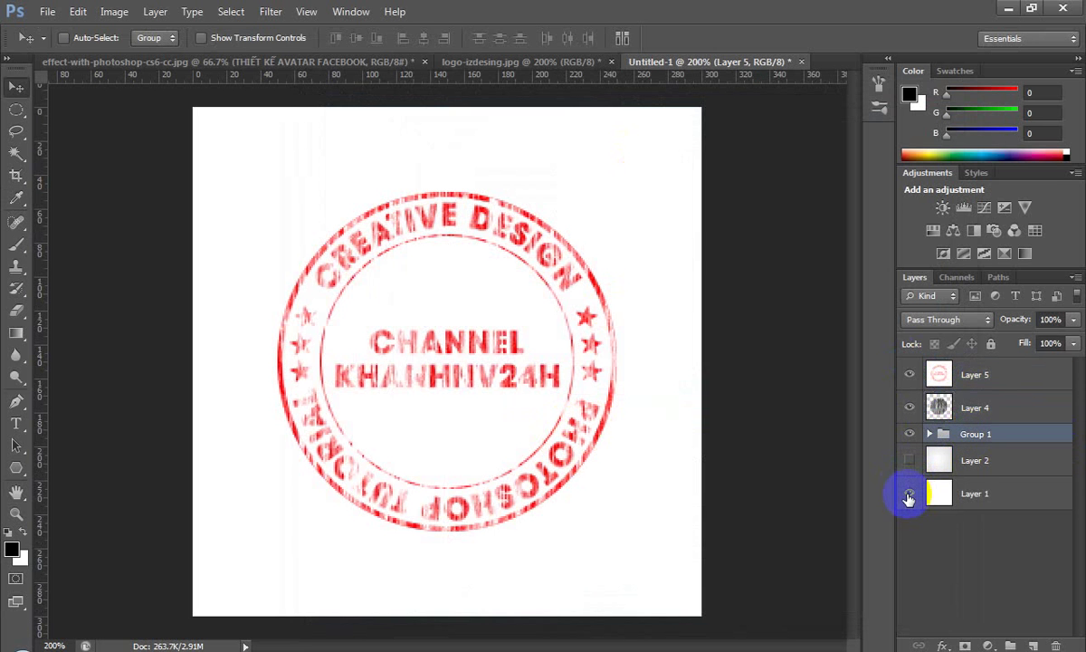
key("alt+bracketleft")
left_click(981, 411, "ctrl")
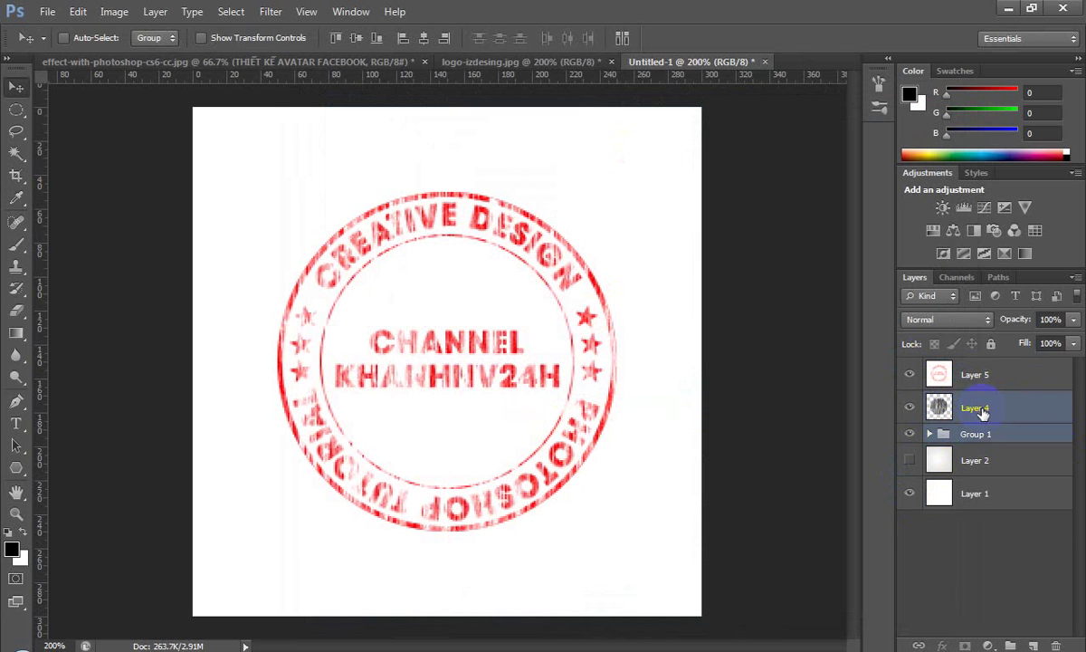
key("ctrl+alt+e")
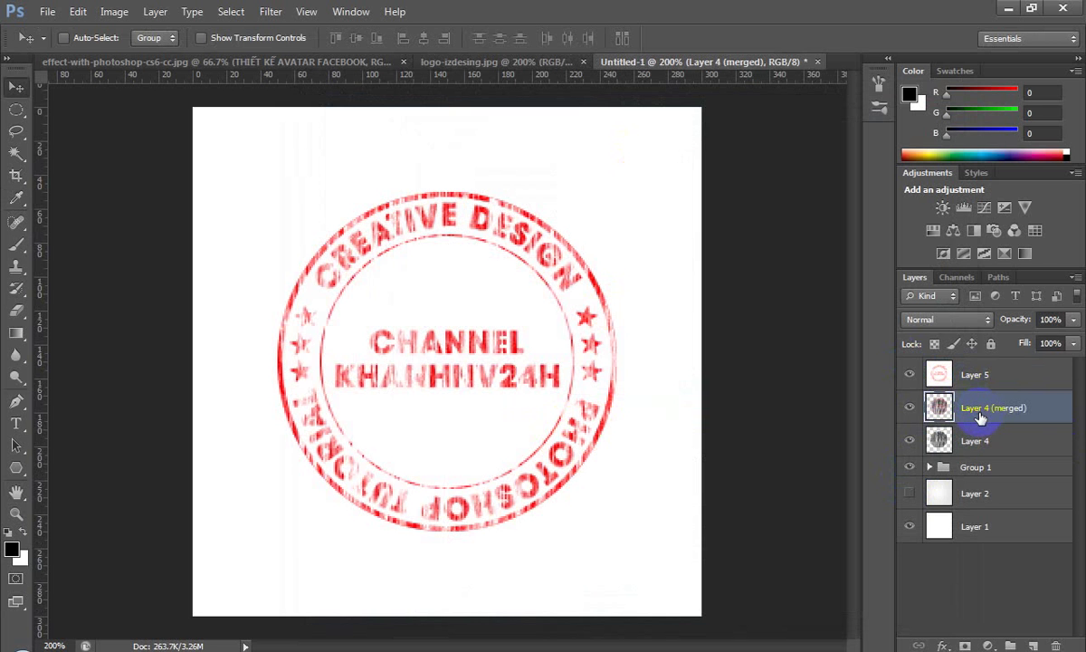
key("ctrl+z")
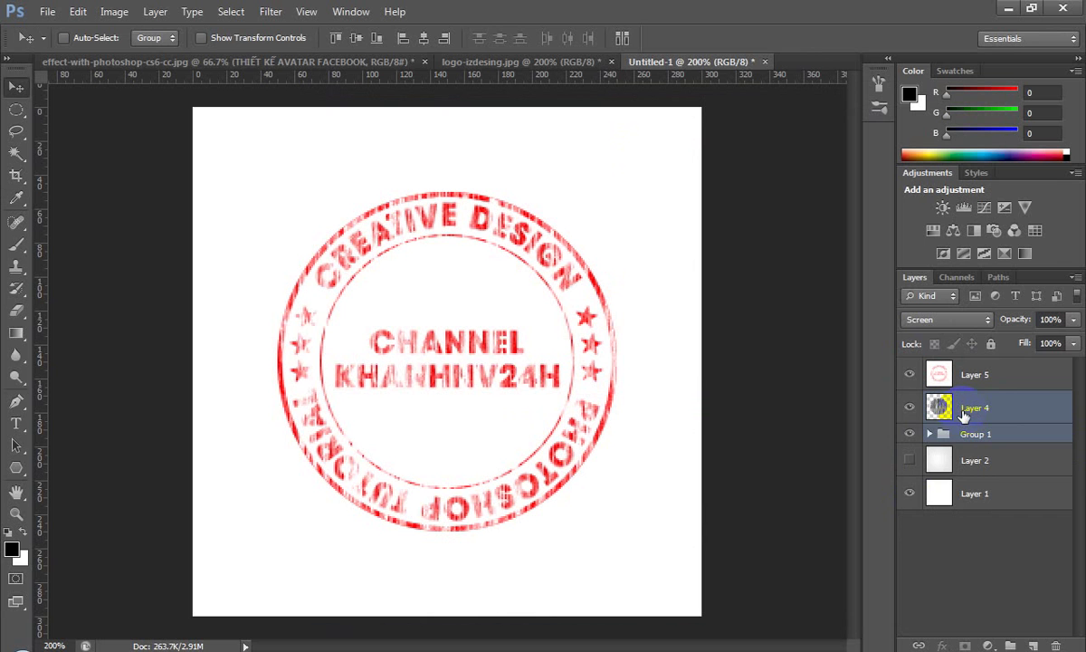
key("ctrl+shift+e")
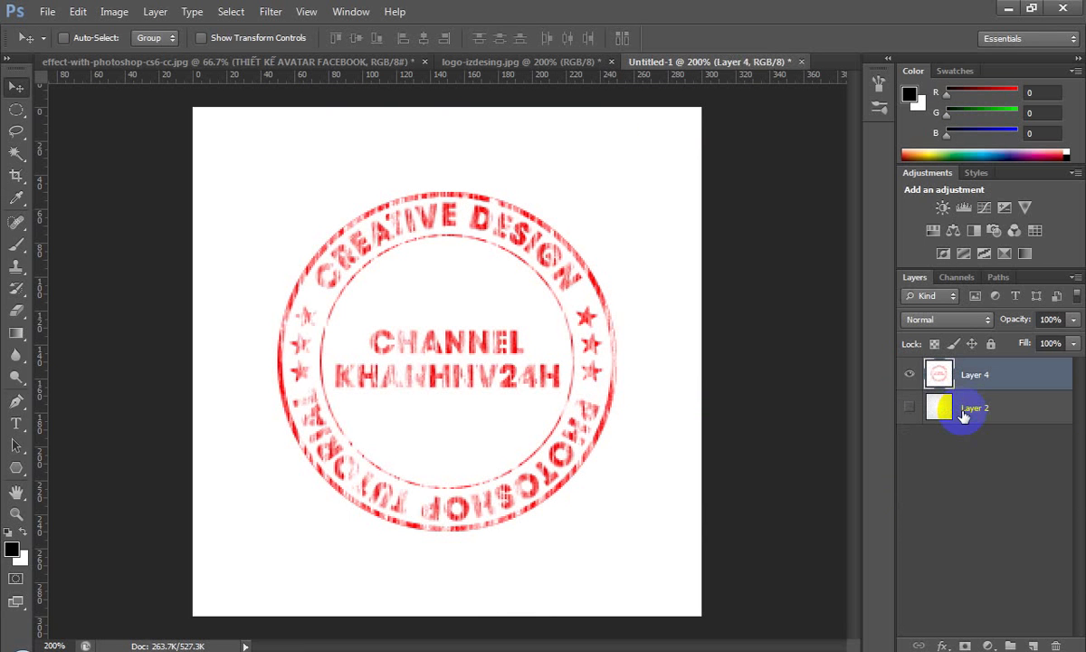
key("ctrl+z")
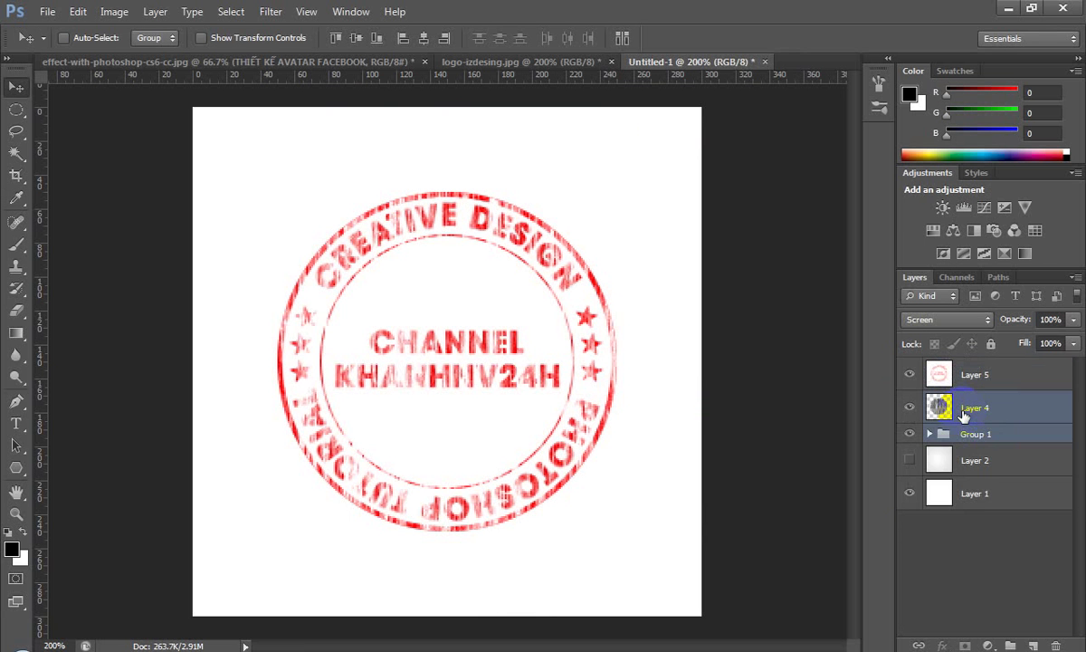
key("ctrl+shift+alt+e")
key("ctrl+z")
Hide the white Layer 1 background and merge the visible stamp into new Layer 6
left_click(908, 494)
key("ctrl+shift+alt+e")
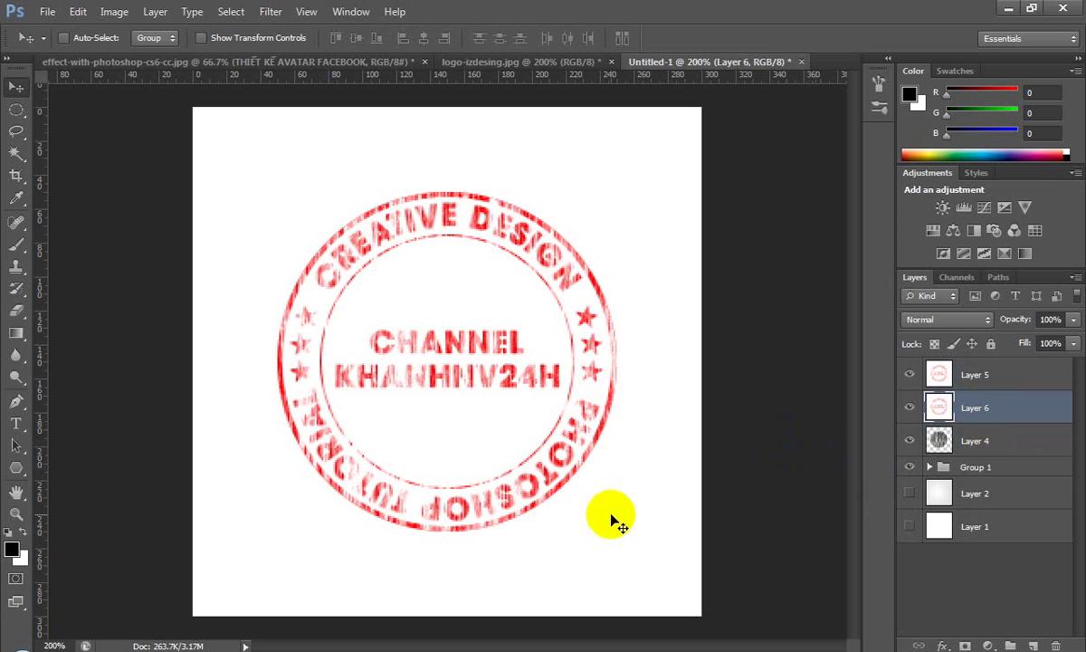
left_click(938, 440)
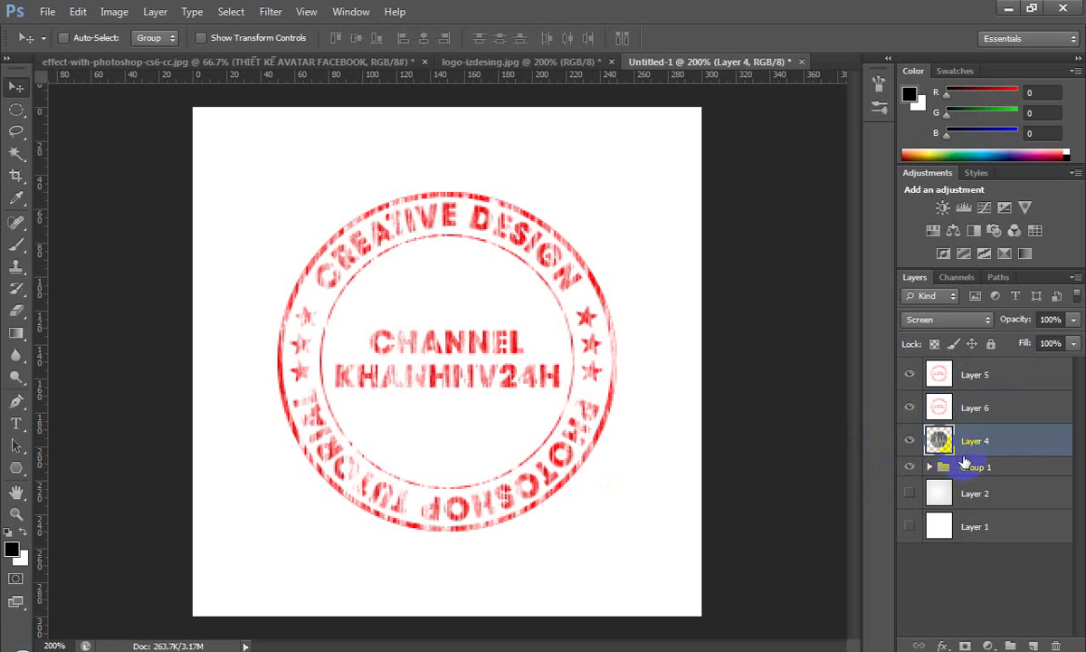
left_click(975, 469, "shift")
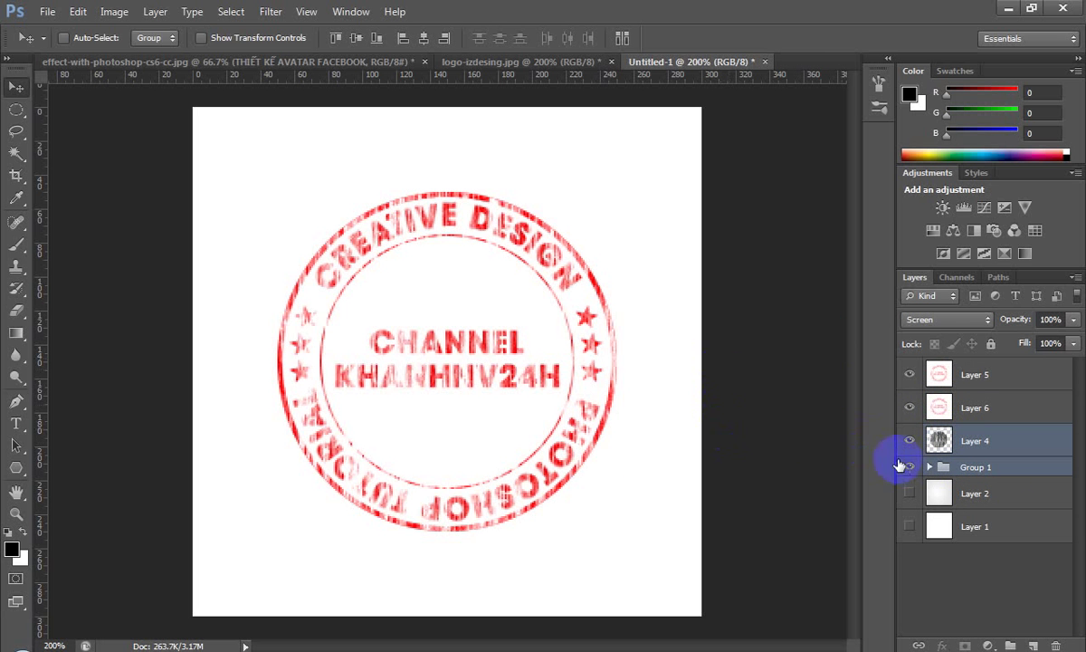
Copy the stamp from Layer 6 onto new Layer 7 and select the whole canvas
left_click(938, 409)
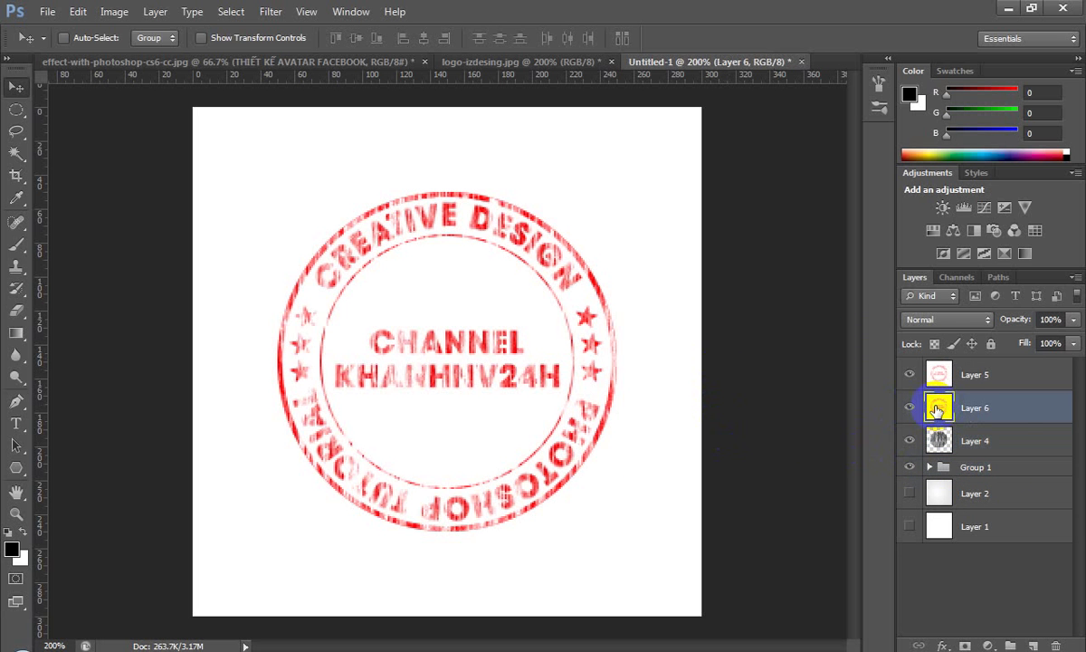
left_click(939, 441, "ctrl")
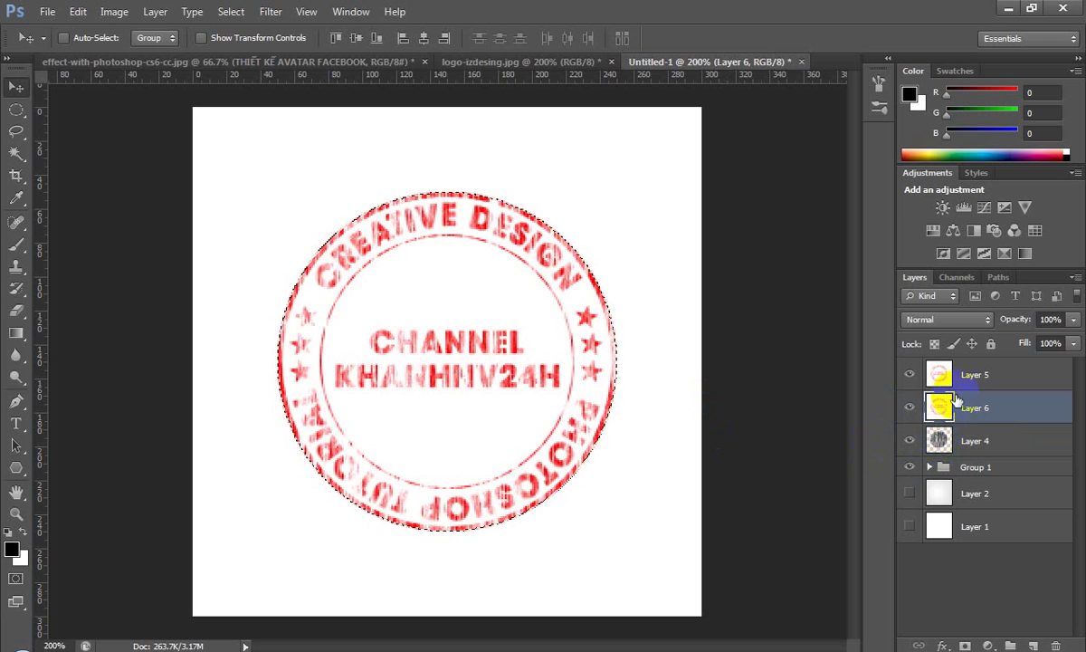
key("ctrl+j")
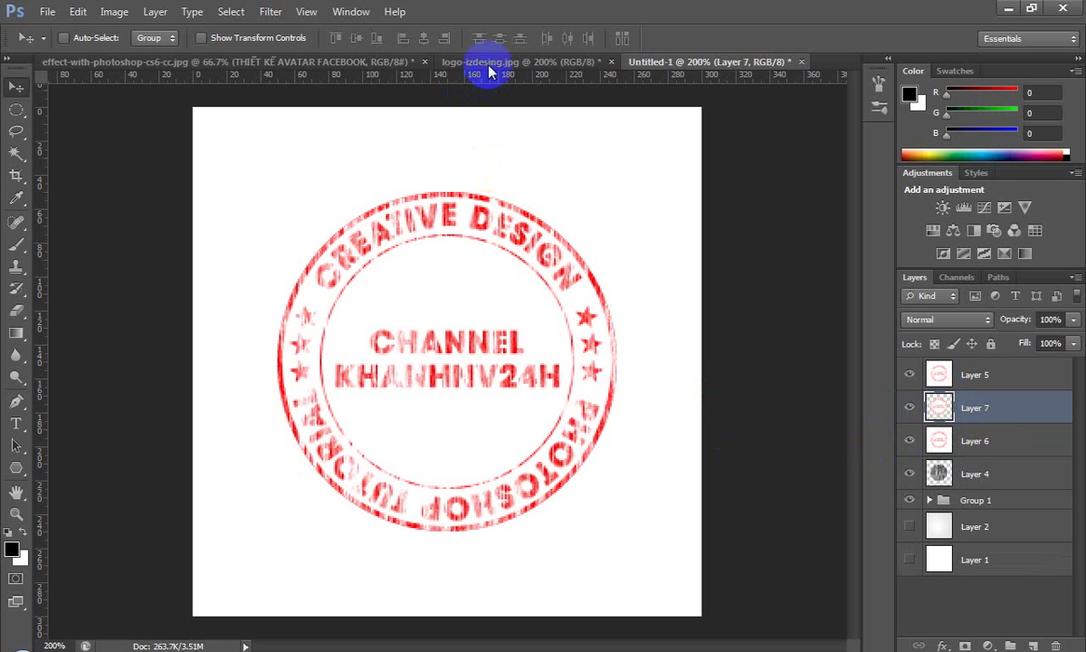
key("ctrl+a")
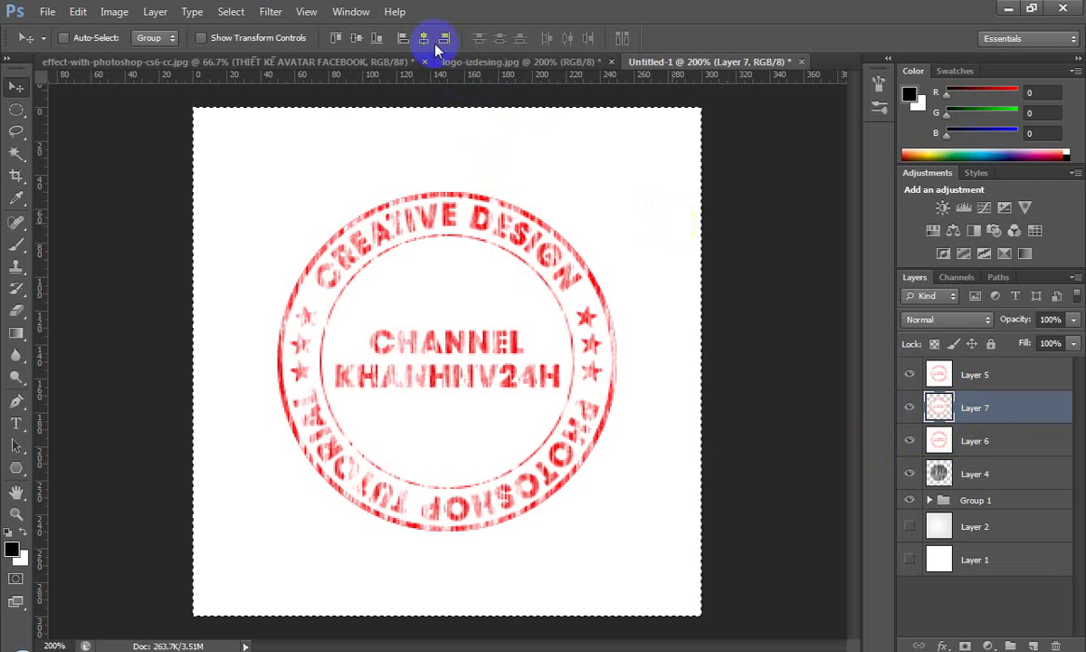
Paste the stamp onto a new layer of the effect-with-photoshop-cs6-cc.jpg poster, moved lower-left
left_click(471, 62)
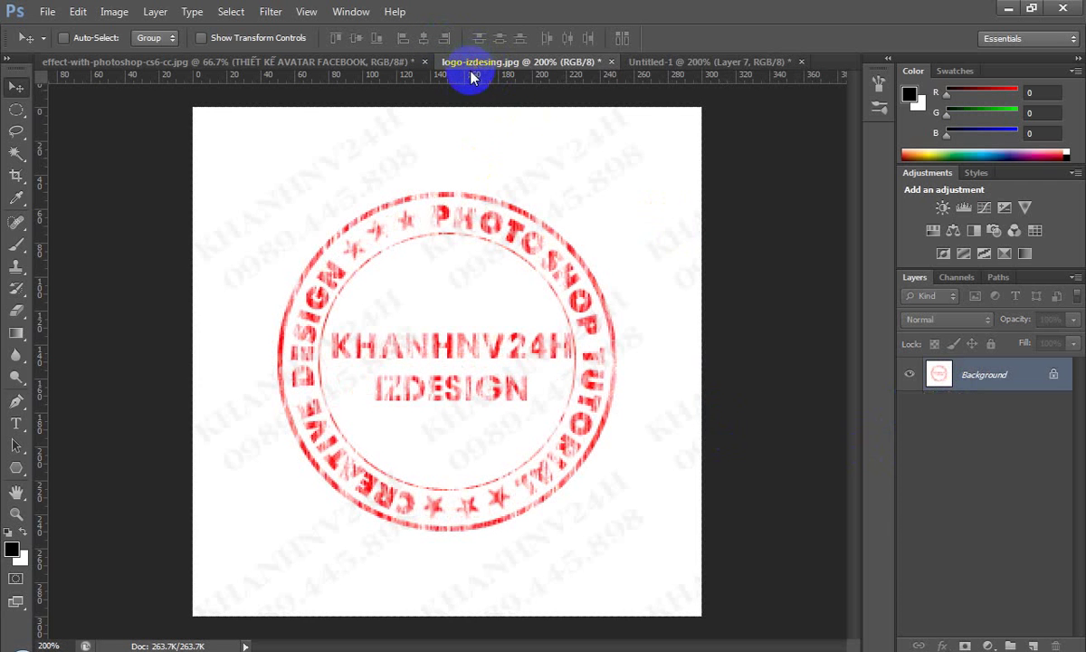
left_click(309, 63)
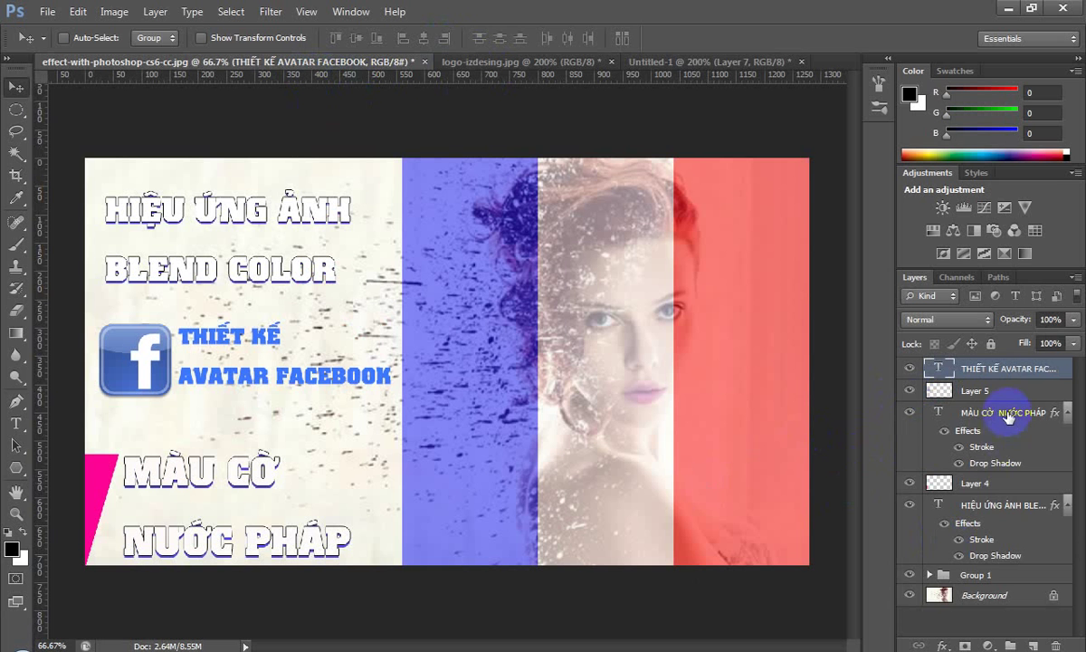
key("ctrl+shift+alt+n")
key("ctrl+v")
mouse_move(430, 358)
left_mouse_down()
mouse_move(415, 513)
mouse_move(394, 517)
mouse_move(408, 490)
left_mouse_up()
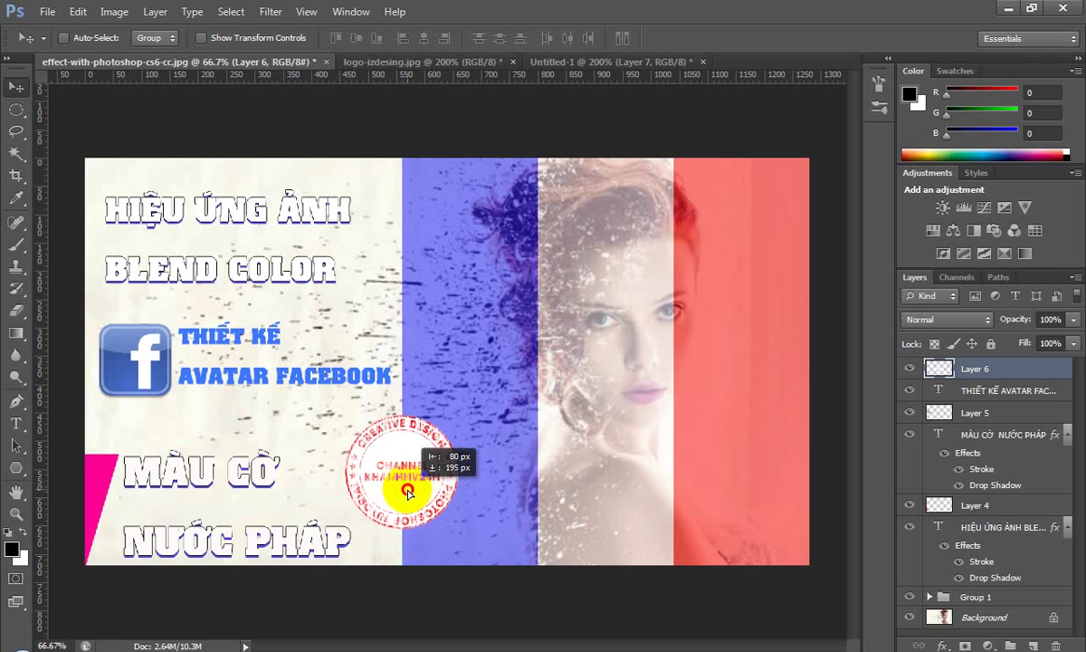
Blend the stamp layer in Multiply mode and position it near the bottom at the blue stripe's left edge
left_click(950, 319)
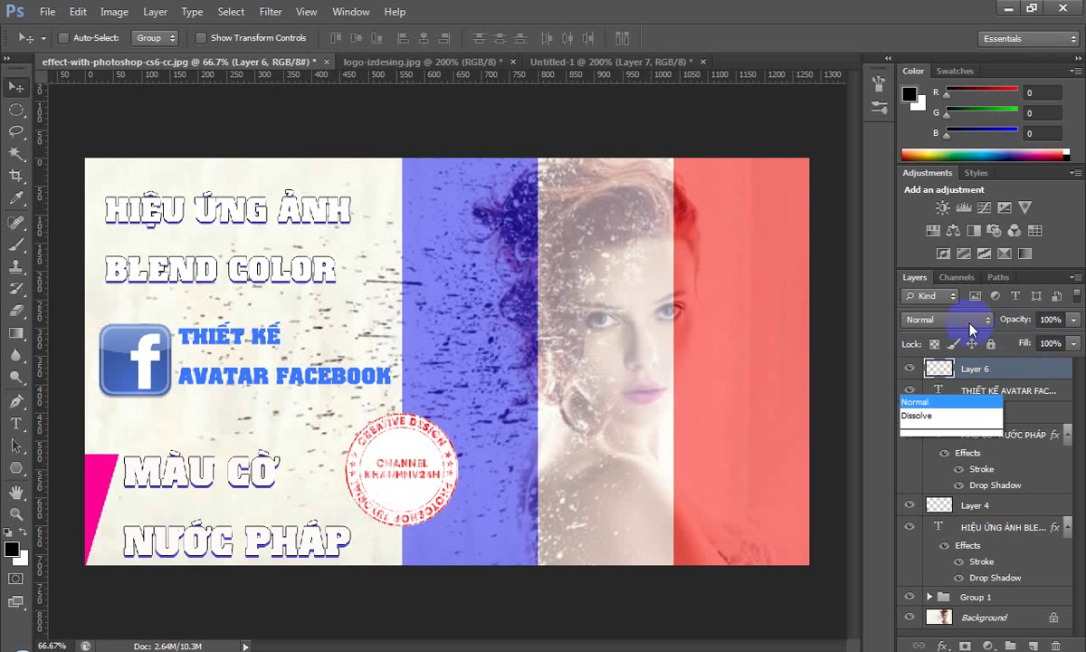
left_click(923, 62)
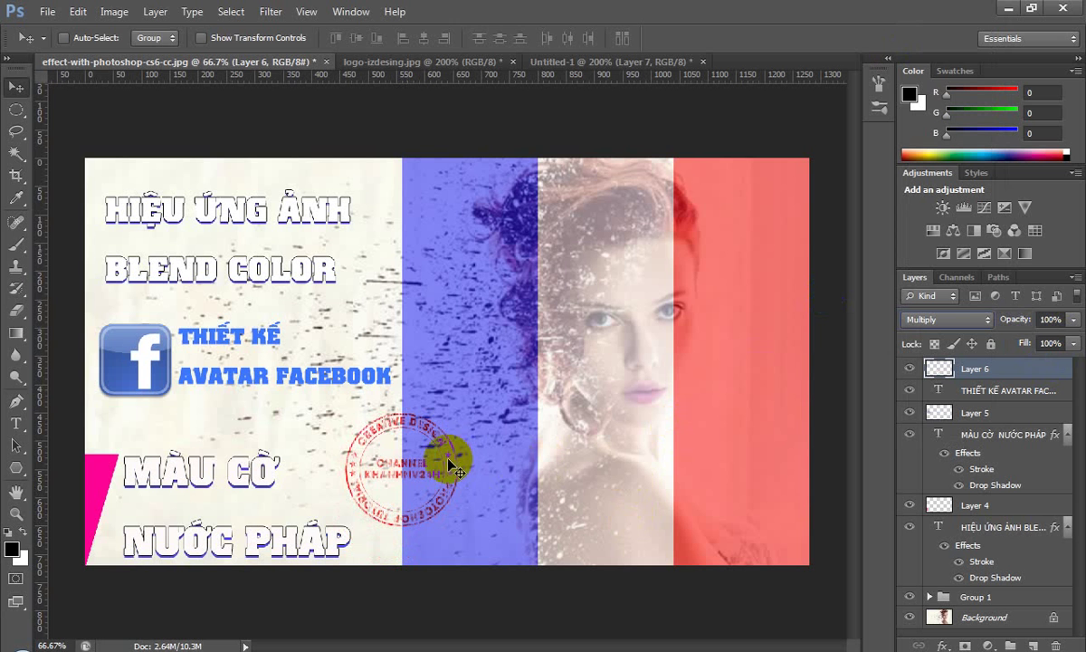
mouse_move(434, 484)
left_mouse_down()
mouse_move(621, 490)
mouse_move(407, 497)
mouse_move(376, 468)
mouse_move(407, 467)
mouse_move(399, 473)
left_mouse_up()
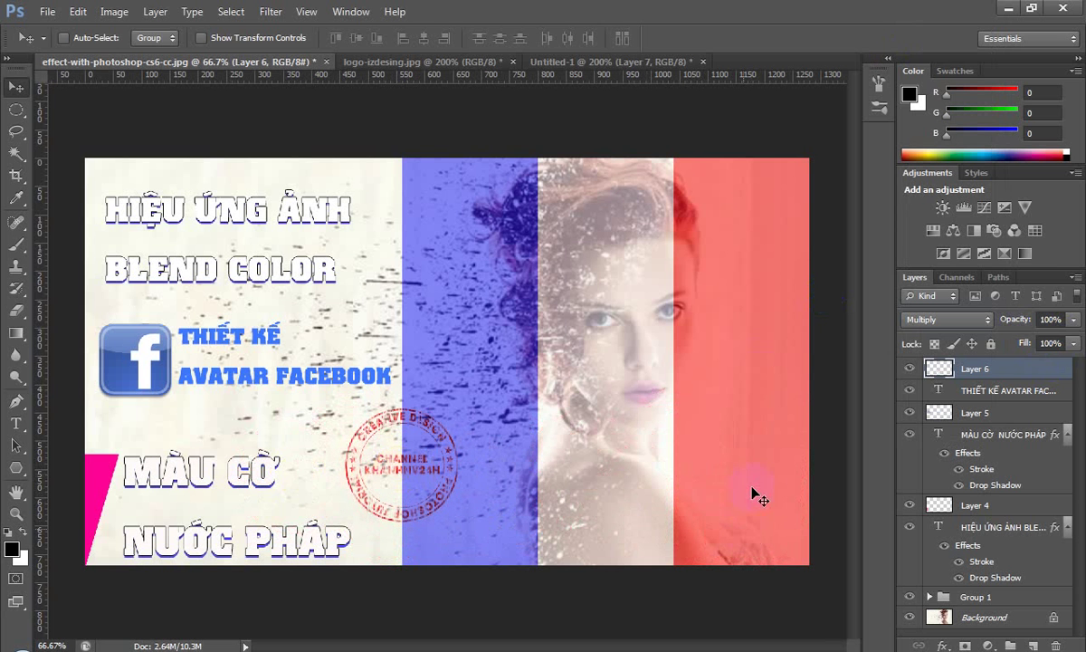
left_click_drag(652, 491, 661, 464)
left_click_drag(659, 459, 659, 455)
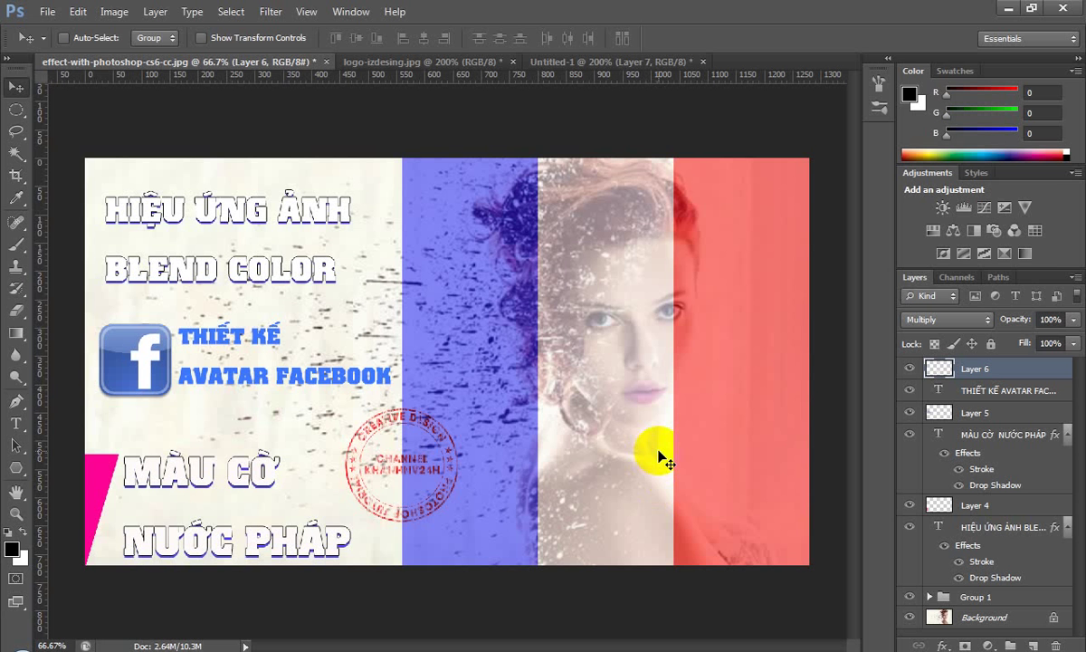
left_click_drag(658, 451, 645, 431)
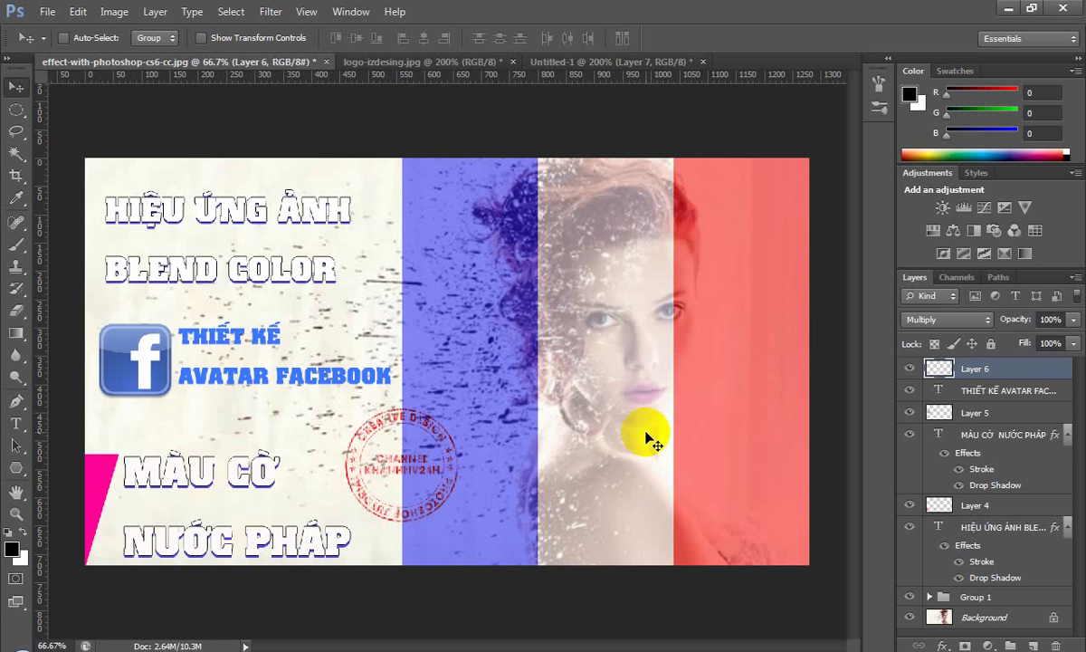